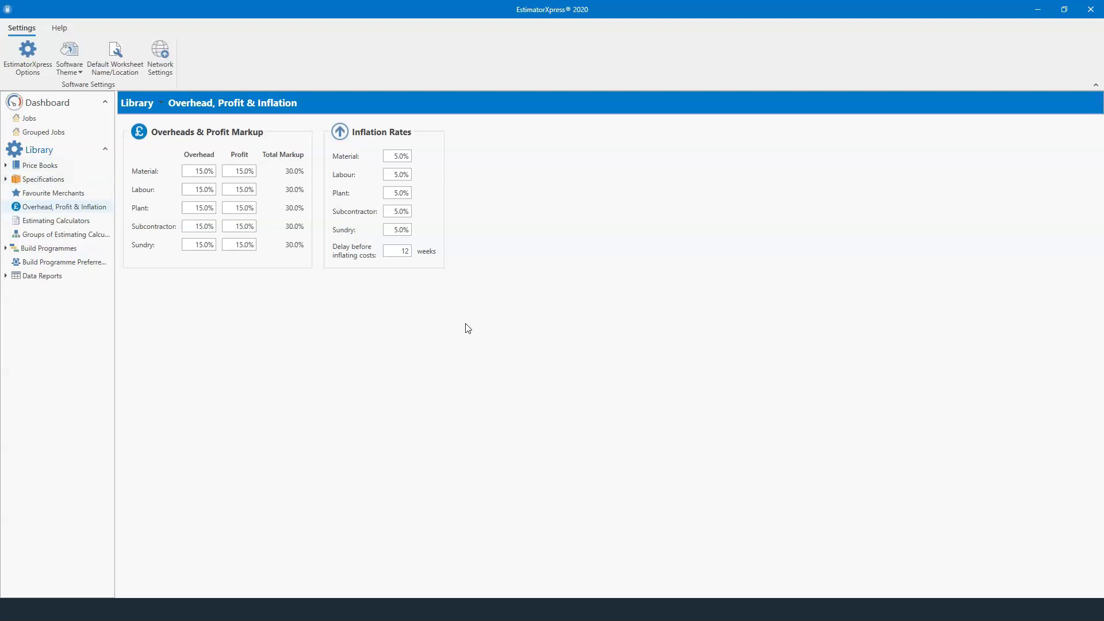
Step: Open the master price book's labour resources and set the Bricklayer unit cost to £25.00
{"action": "key", "text": "alt+Left"}
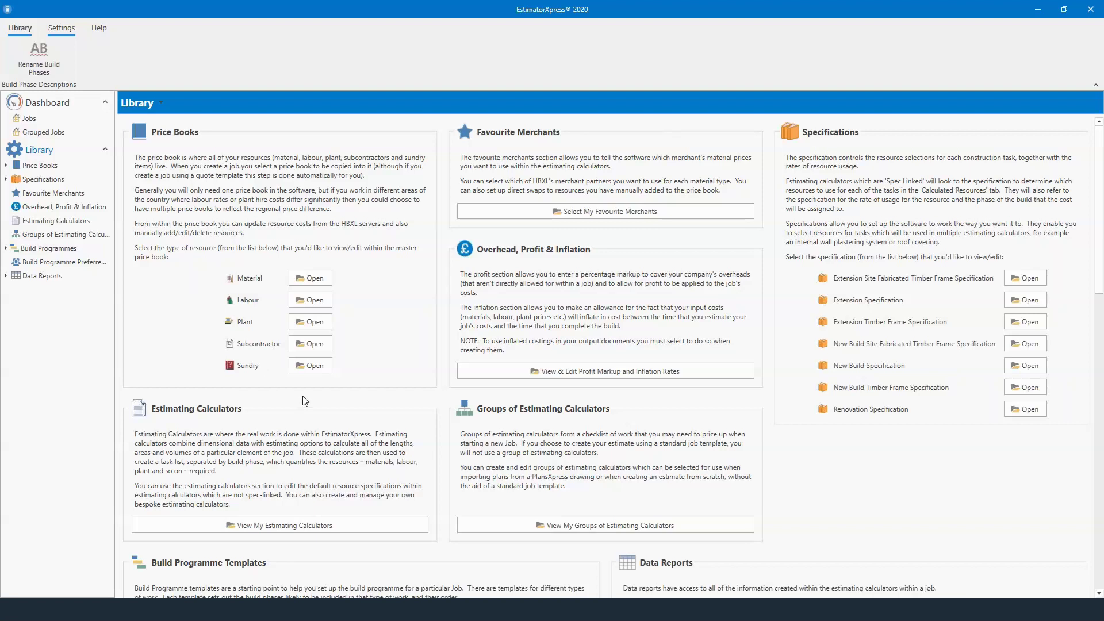
{"action": "left_click", "coordinate": [309, 301]}
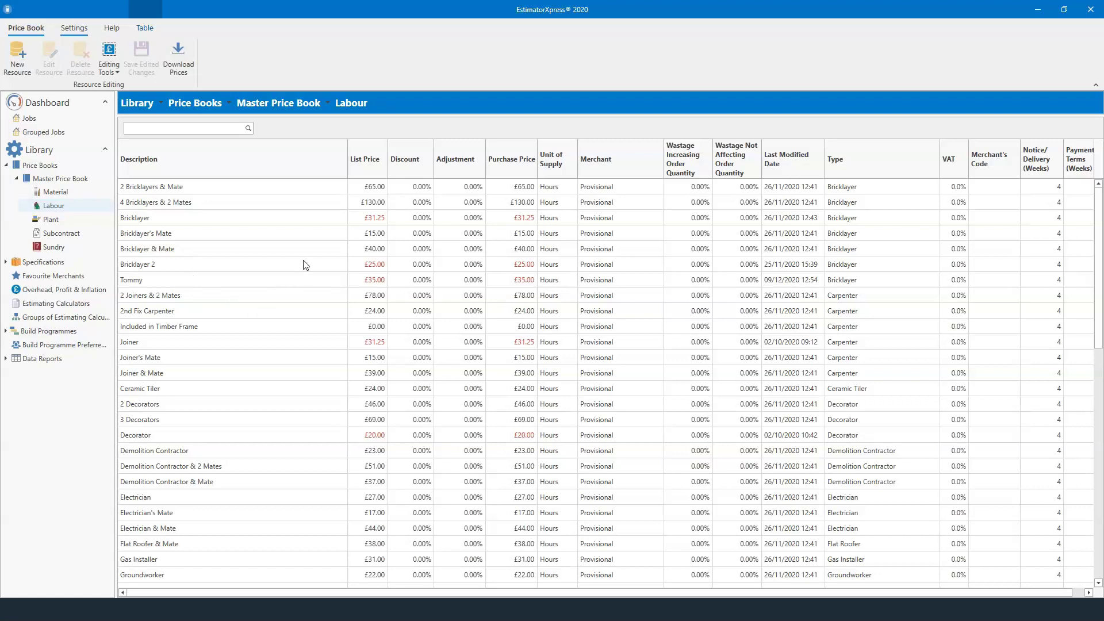
{"action": "left_click", "coordinate": [192, 225]}
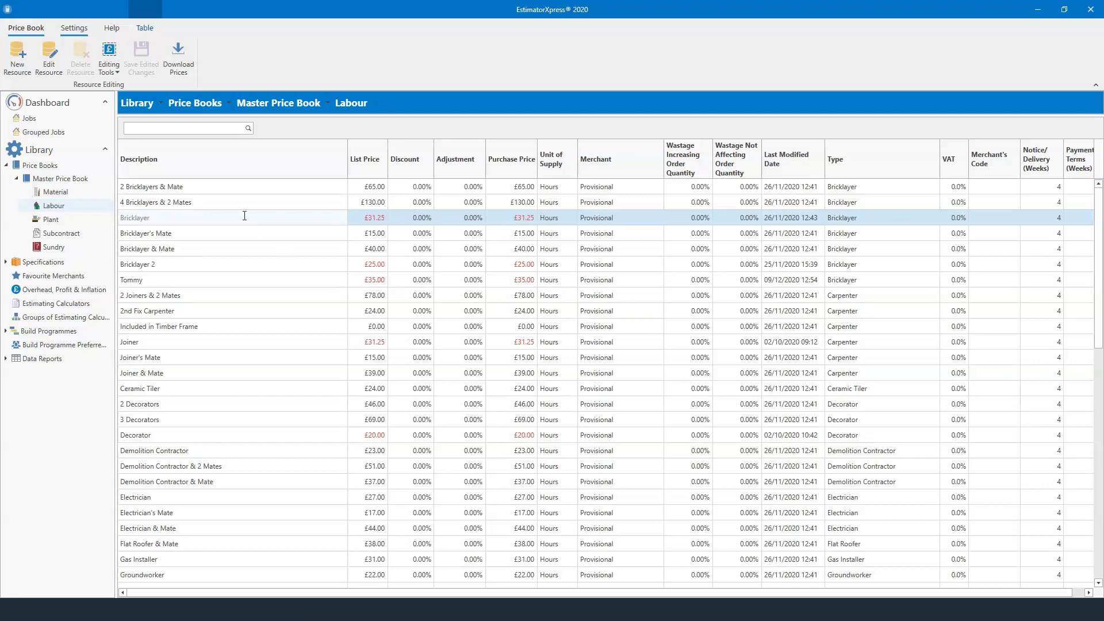
{"action": "double_click", "coordinate": [214, 220]}
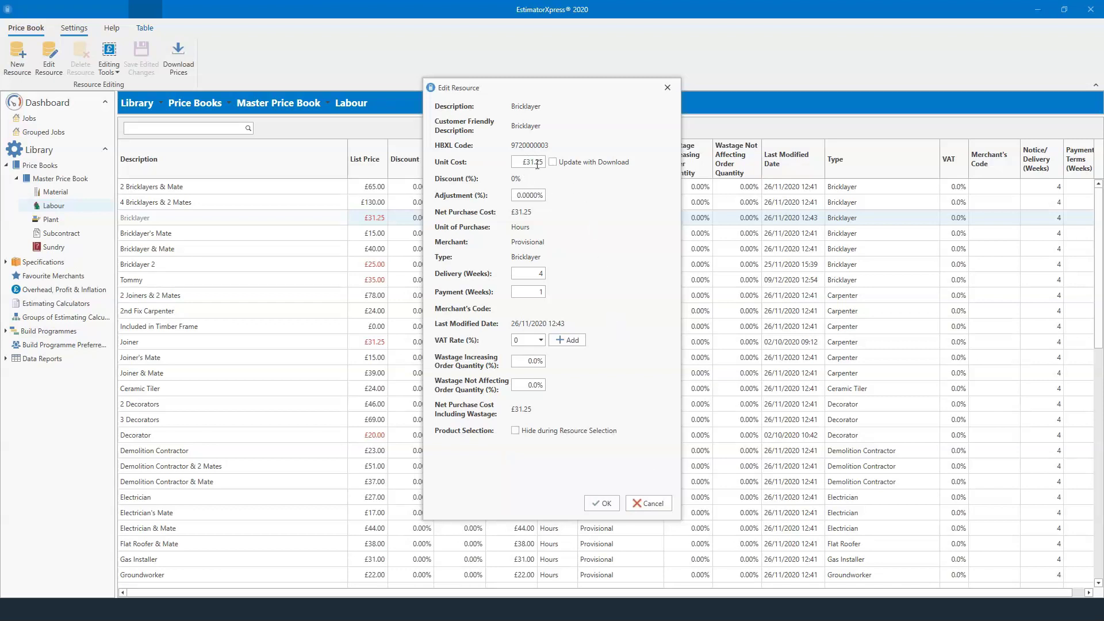
{"action": "left_click_drag", "start_coordinate": [545, 164], "coordinate": [527, 165]}
{"action": "type", "text": "25"}
{"action": "left_click", "coordinate": [601, 503]}
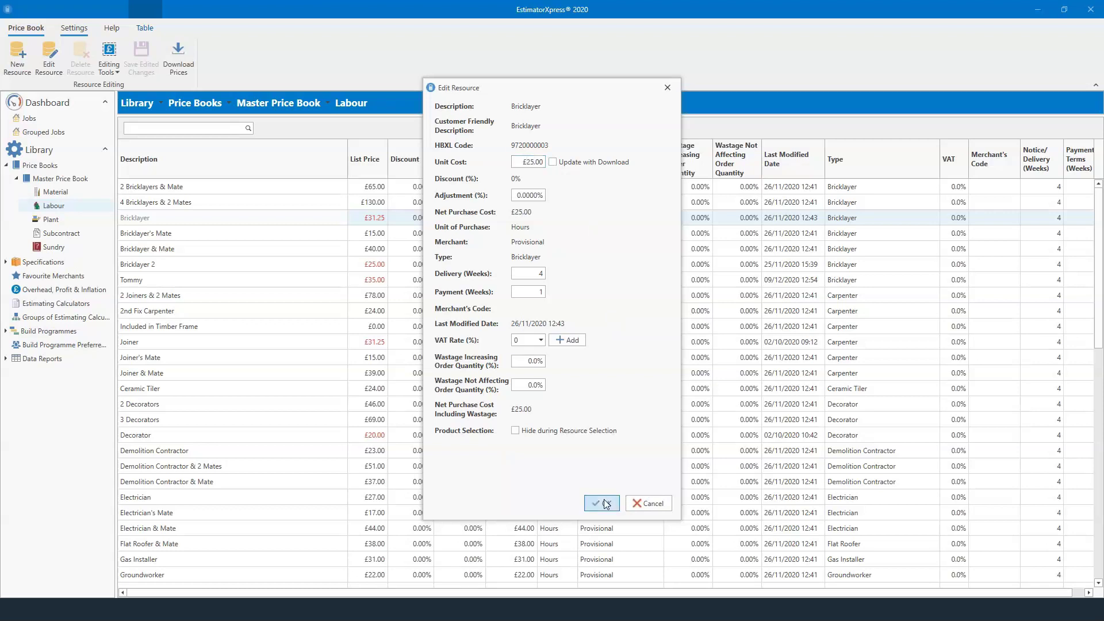
Step: Check the Bricklayer row's list price and last modified date
{"action": "left_click", "coordinate": [371, 224]}
{"action": "double_click", "coordinate": [792, 219]}
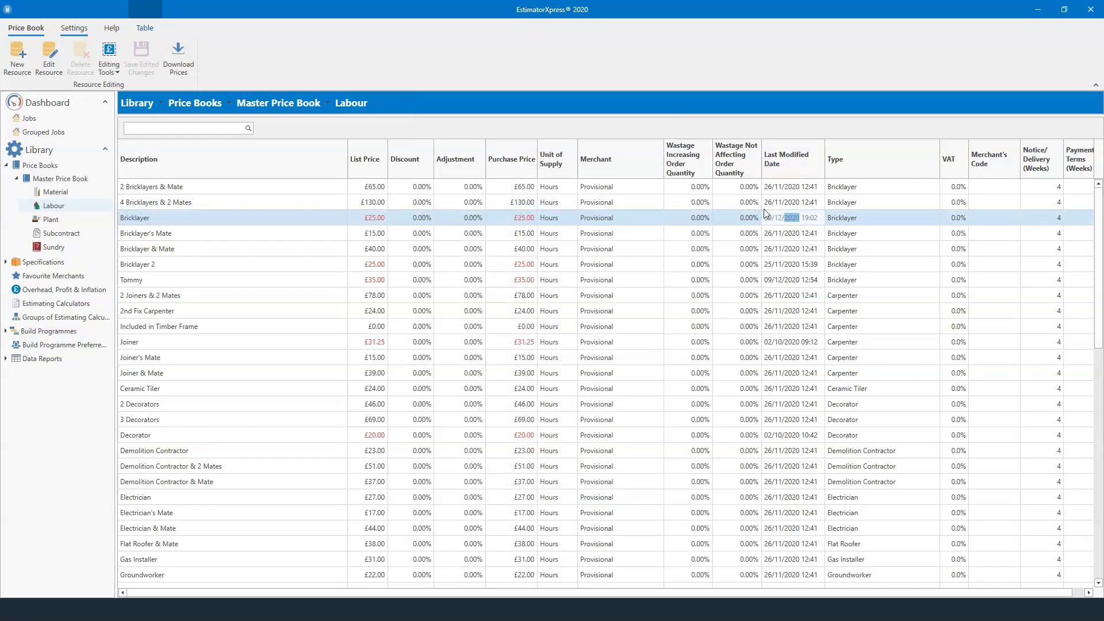
{"action": "double_click", "coordinate": [767, 217]}
Step: View the new resource form prefilled from the Bricklayer labour entry and cancel it without adding anything
{"action": "left_click", "coordinate": [166, 263]}
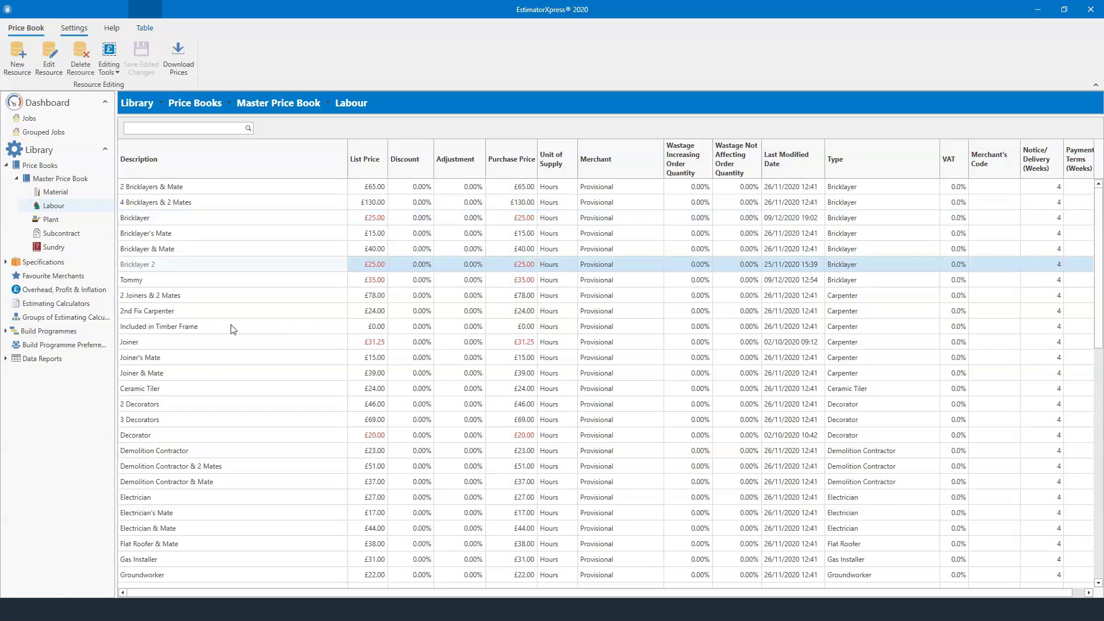
{"action": "left_click", "coordinate": [159, 220]}
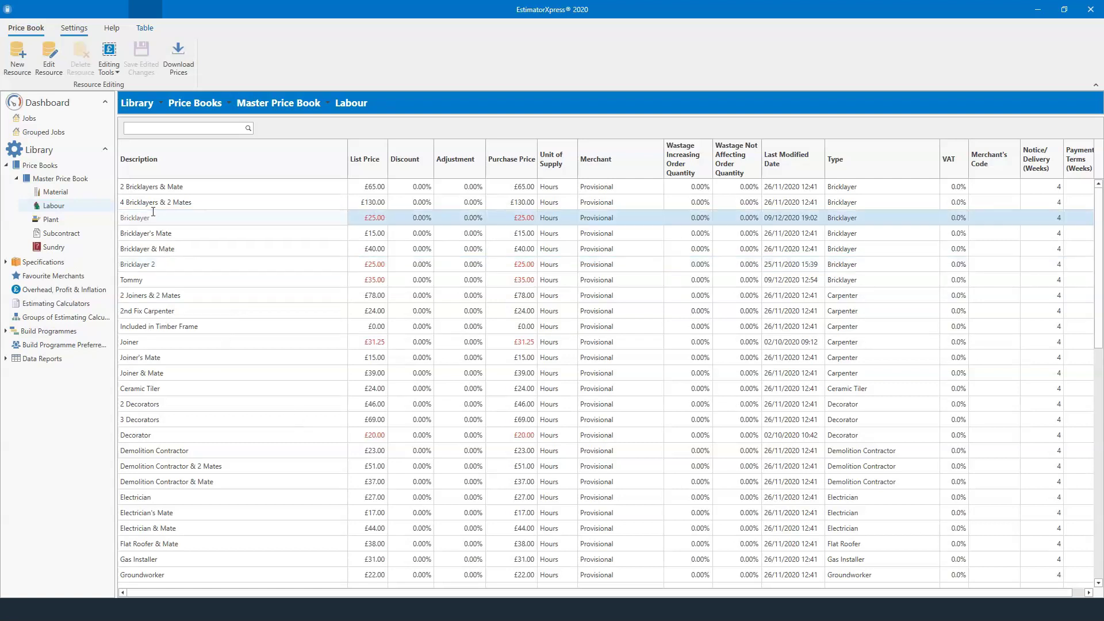
{"action": "left_click", "coordinate": [25, 73]}
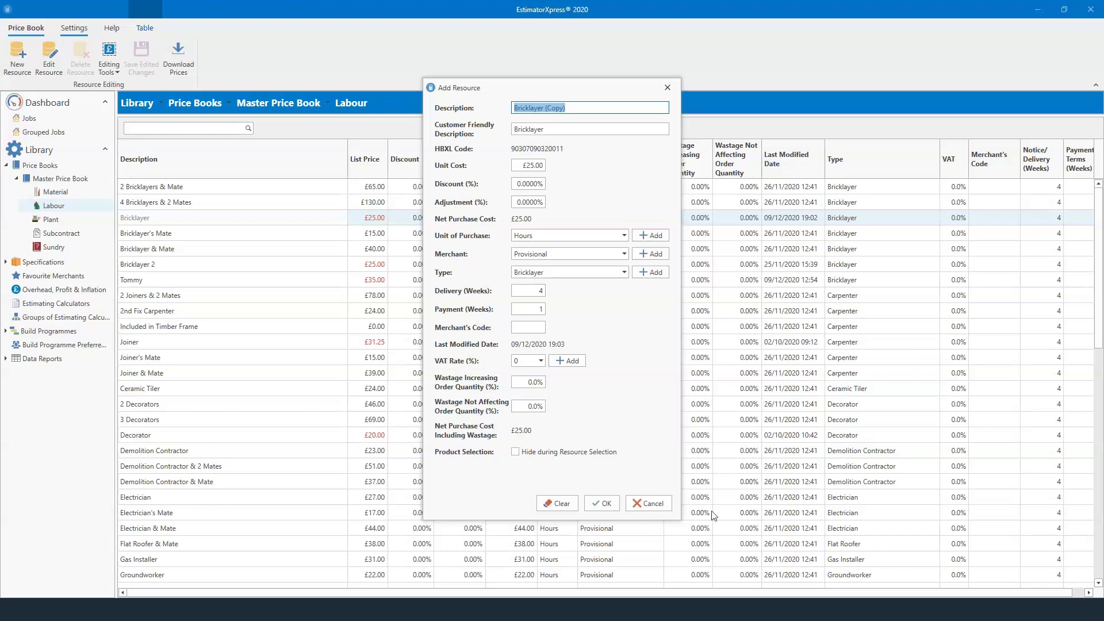
{"action": "left_click", "coordinate": [656, 502]}
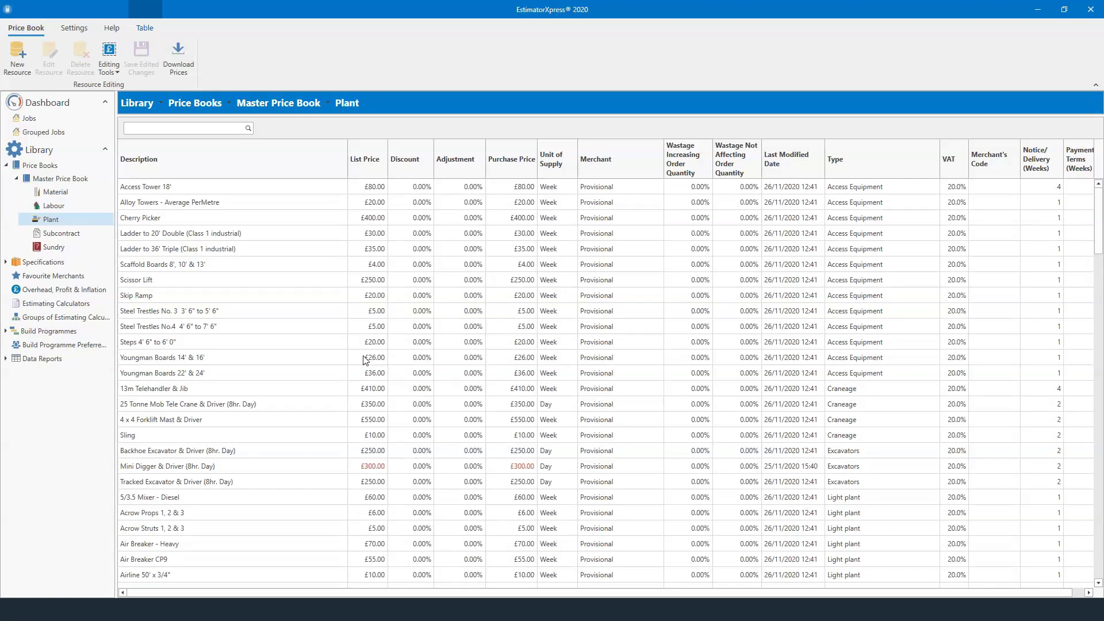
Step: Look through the plant resources in the master price book
{"action": "scroll", "coordinate": [279, 368], "scroll_direction": "down", "scroll_amount": 6}
{"action": "scroll", "coordinate": [282, 339], "scroll_direction": "down", "scroll_amount": 1}
{"action": "left_click", "coordinate": [160, 392]}
{"action": "scroll", "coordinate": [262, 439], "scroll_direction": "down", "scroll_amount": 2}
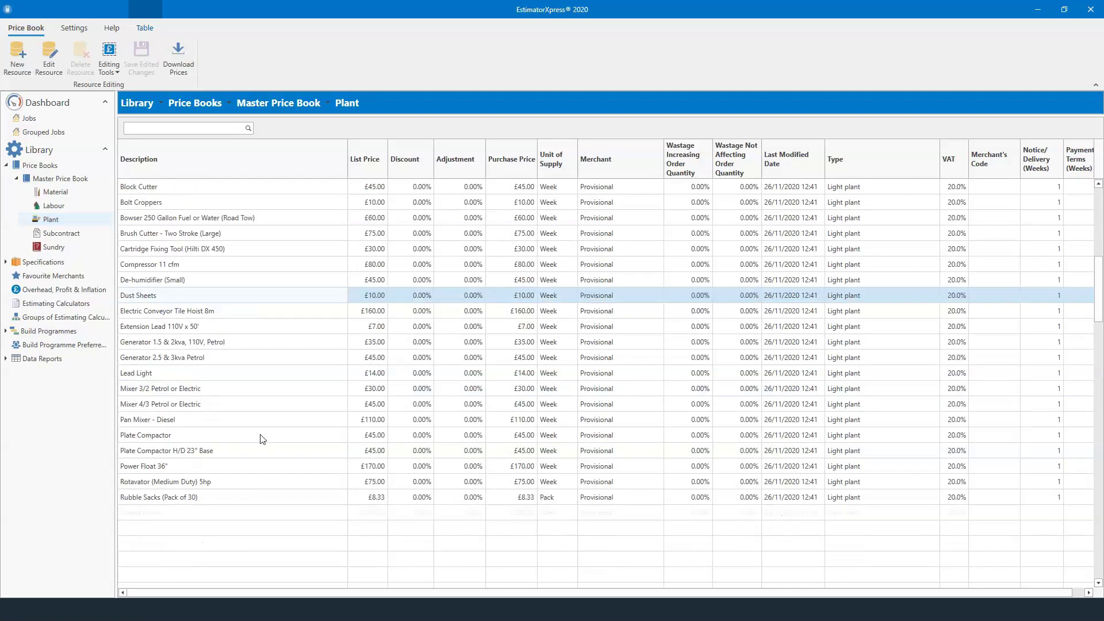
{"action": "scroll", "coordinate": [210, 481], "scroll_direction": "down", "scroll_amount": 1}
{"action": "left_click", "coordinate": [209, 482]}
{"action": "scroll", "coordinate": [218, 472], "scroll_direction": "down", "scroll_amount": 3}
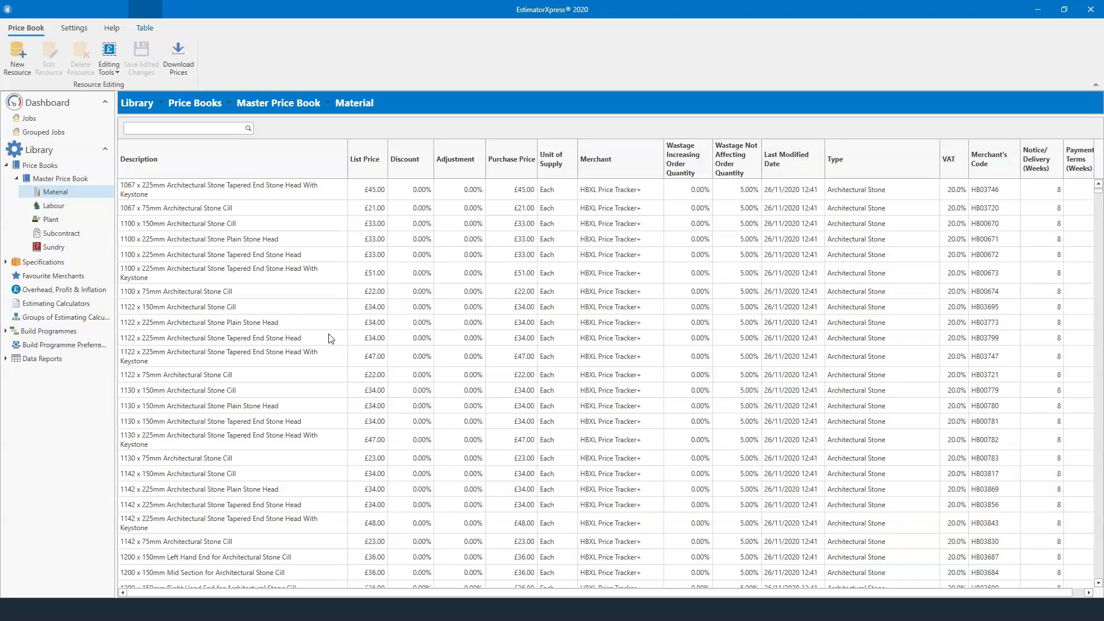
Step: Search the material price book for "timber" and "c24", and clear the search
{"action": "left_click", "coordinate": [188, 128]}
{"action": "type", "text": "timber"}
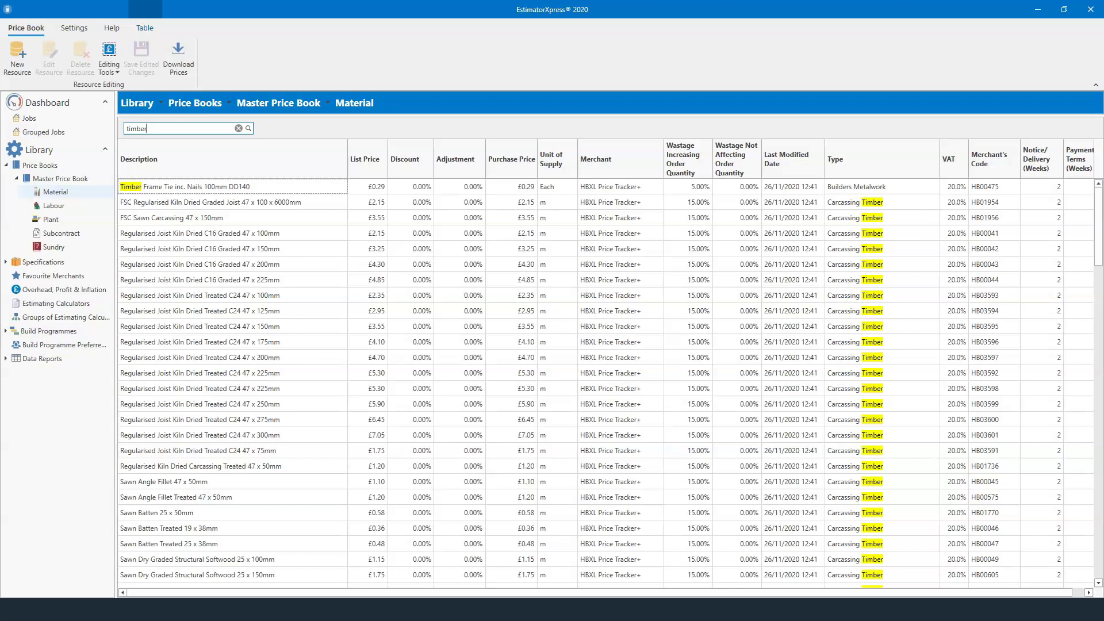
{"action": "left_click_drag", "start_coordinate": [176, 128], "coordinate": [120, 132]}
{"action": "type", "text": "c24"}
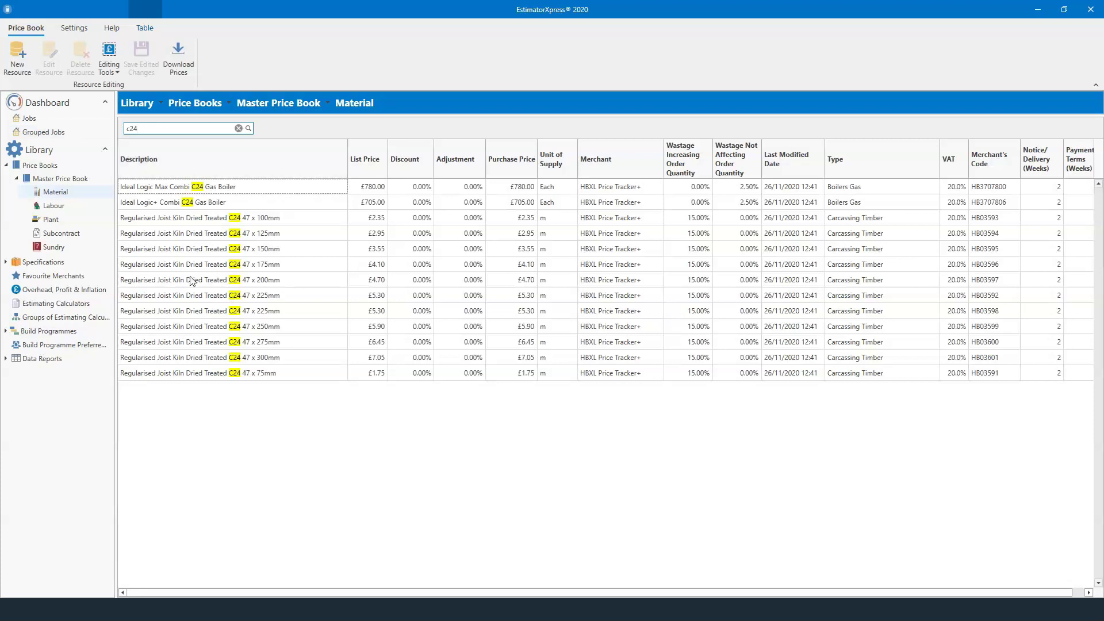
{"action": "left_click", "coordinate": [238, 127]}
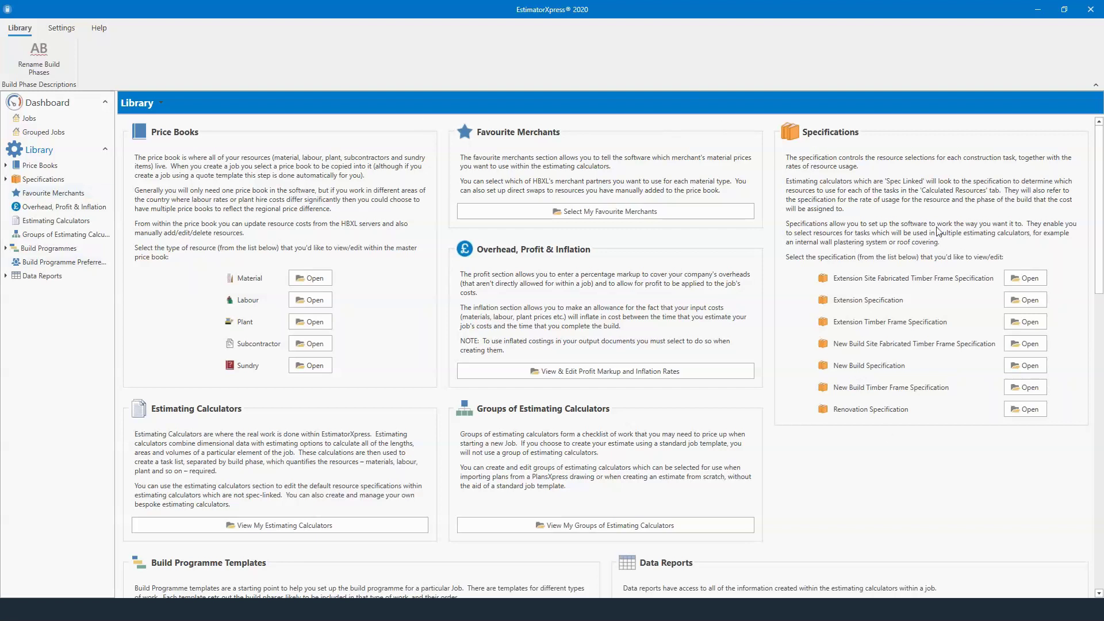
Step: Open the Extension Specification and view the details of the Mass concrete and Structural concrete items
{"action": "scroll", "coordinate": [817, 326], "scroll_direction": "down", "scroll_amount": 1}
{"action": "scroll", "coordinate": [748, 495], "scroll_direction": "up", "scroll_amount": 1}
{"action": "left_click", "coordinate": [1030, 301]}
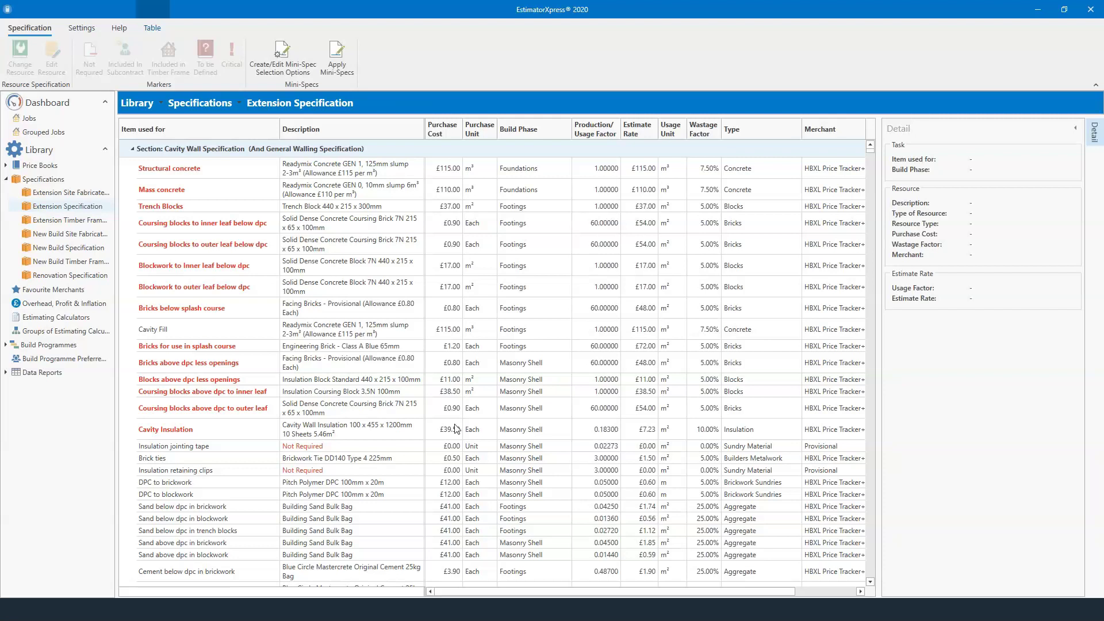
{"action": "left_click", "coordinate": [351, 196]}
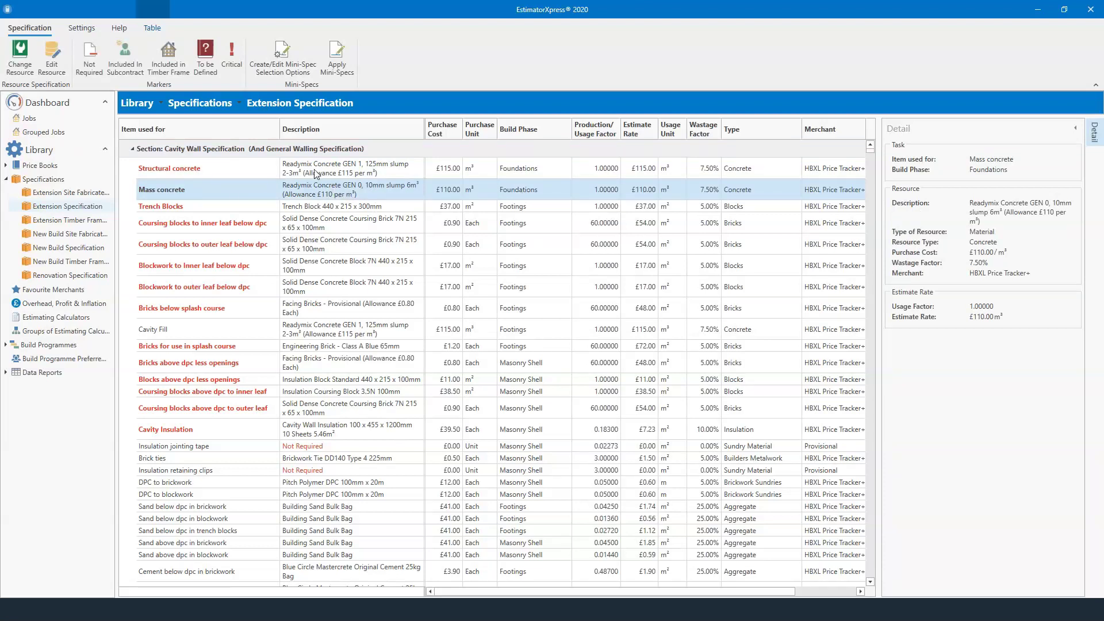
{"action": "left_click", "coordinate": [357, 175]}
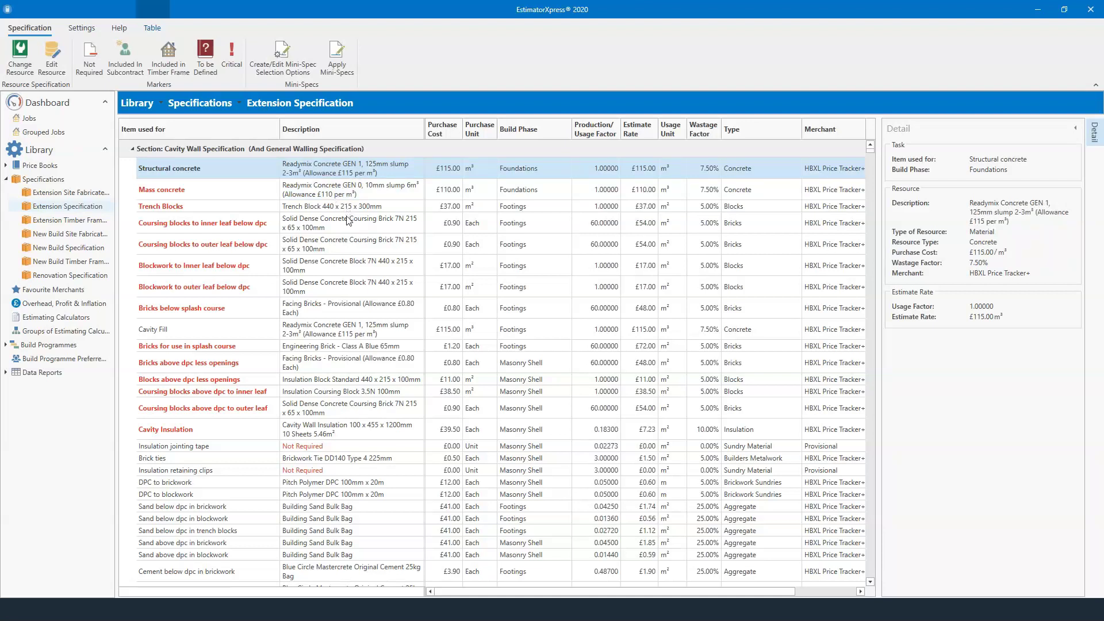
Step: View the replacement resources for the Lay Trench Blocks task, highlight Bricklayer & Mate, and close the selection without applying it
{"action": "scroll", "coordinate": [374, 380], "scroll_direction": "down", "scroll_amount": 15}
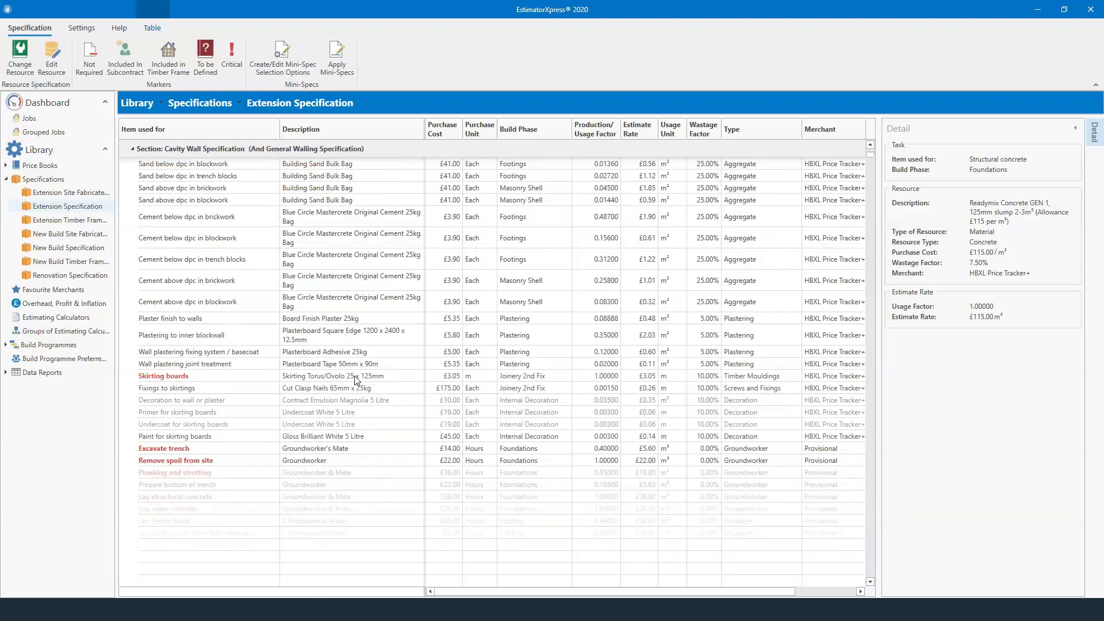
{"action": "scroll", "coordinate": [357, 379], "scroll_direction": "down", "scroll_amount": 2}
{"action": "left_click", "coordinate": [320, 285]}
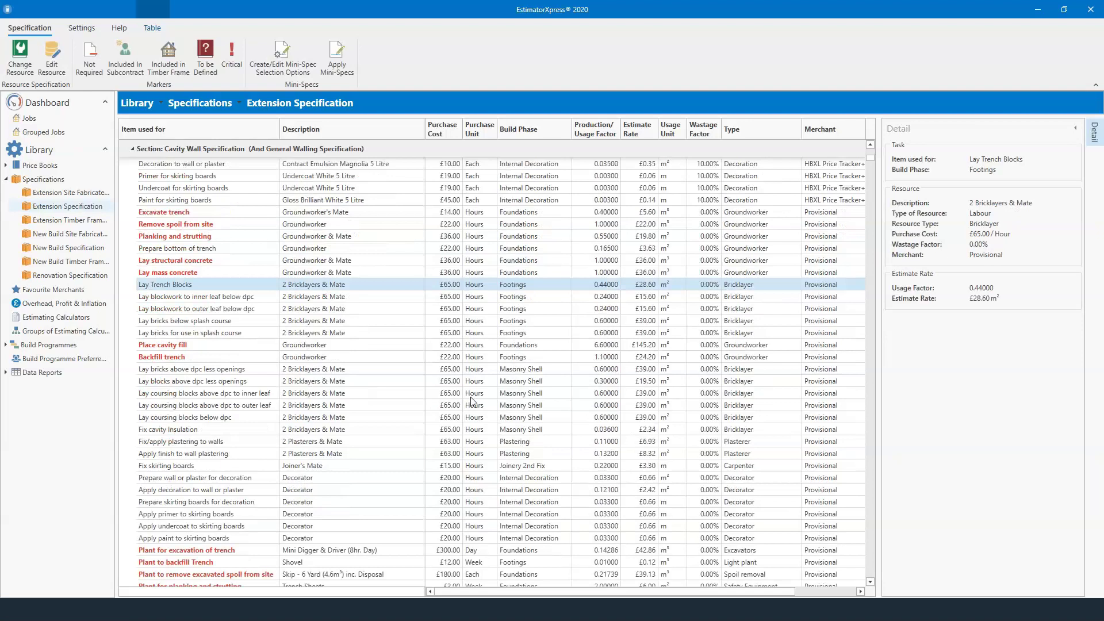
{"action": "right_click", "coordinate": [333, 286]}
{"action": "left_click", "coordinate": [377, 294]}
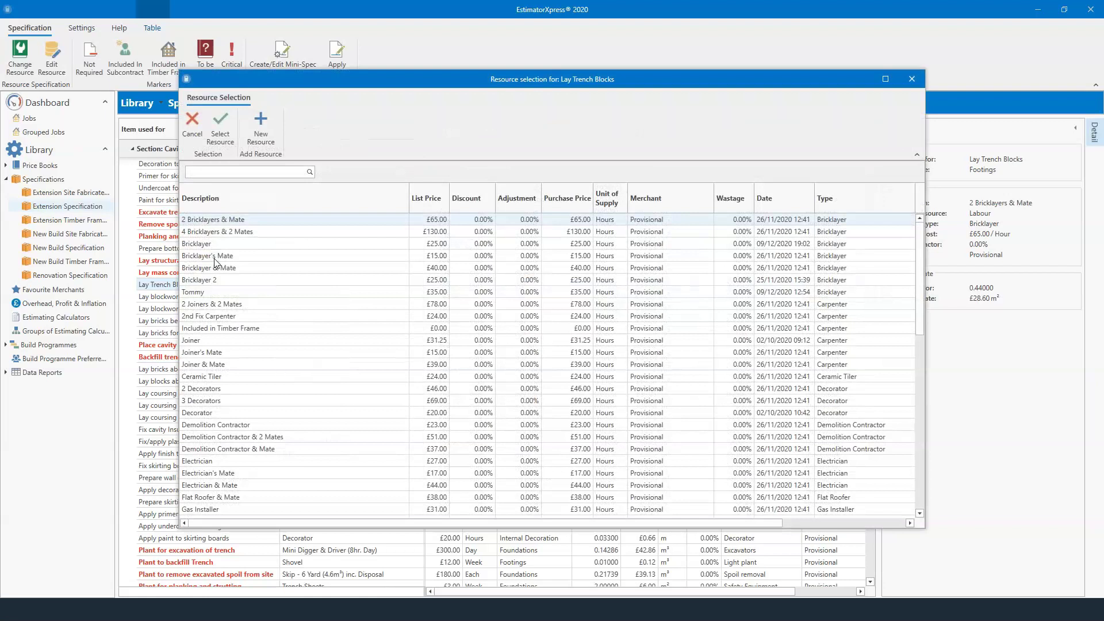
{"action": "left_click", "coordinate": [217, 256]}
{"action": "left_click", "coordinate": [236, 268]}
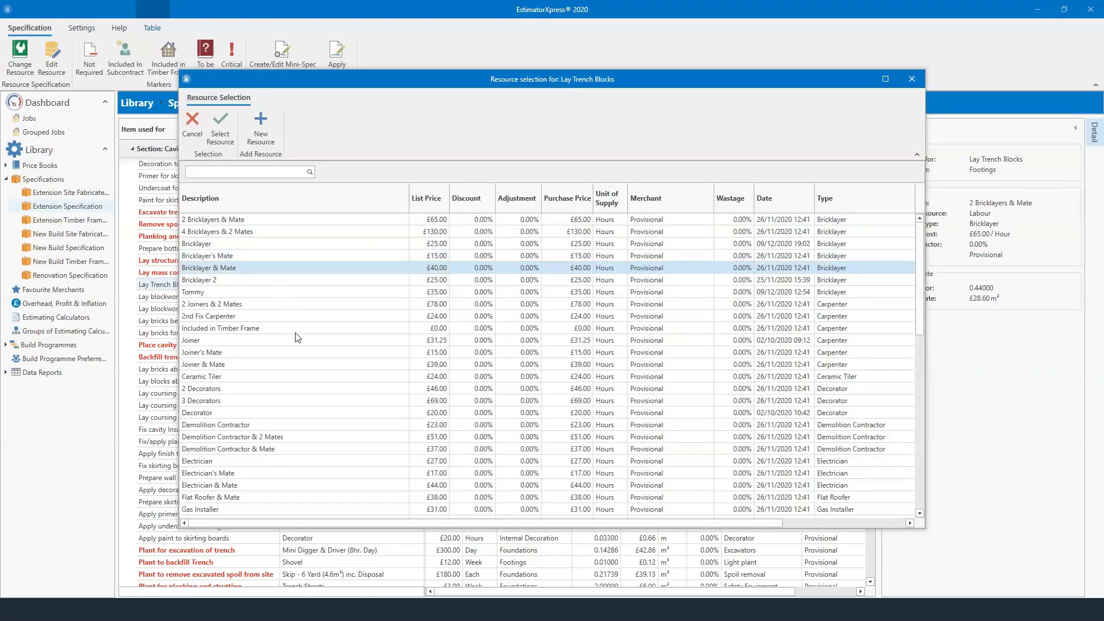
{"action": "left_click", "coordinate": [912, 79]}
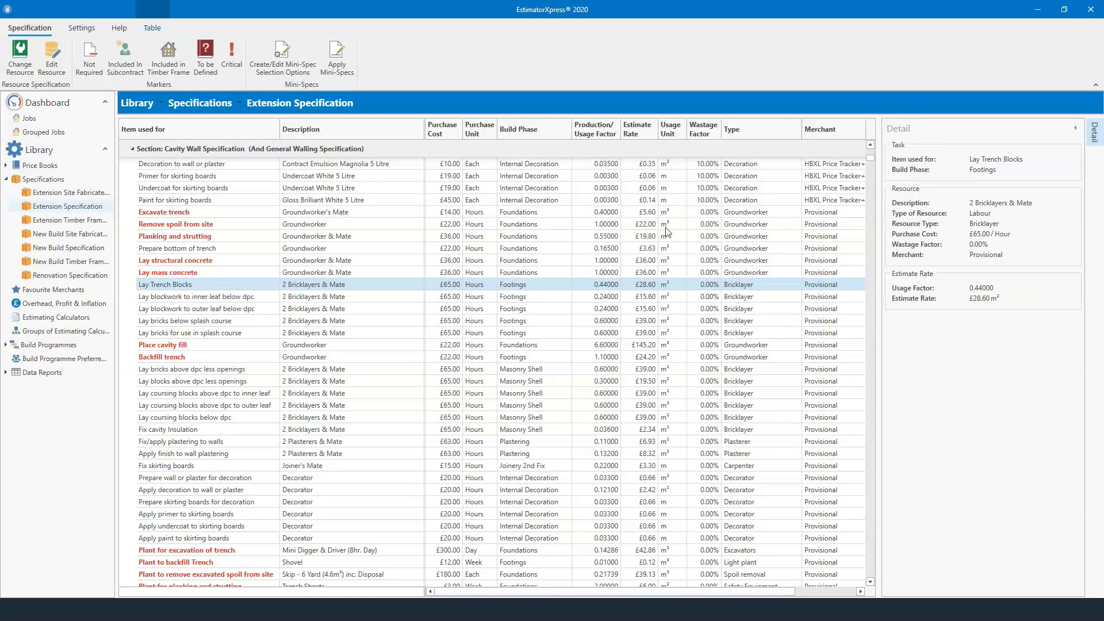
Step: Select the tasks from Lay Trench Blocks to Lay bricks for use in splash course and view their bulk resource options
{"action": "left_click", "coordinate": [339, 333], "text": "shift"}
{"action": "right_click", "coordinate": [381, 309]}
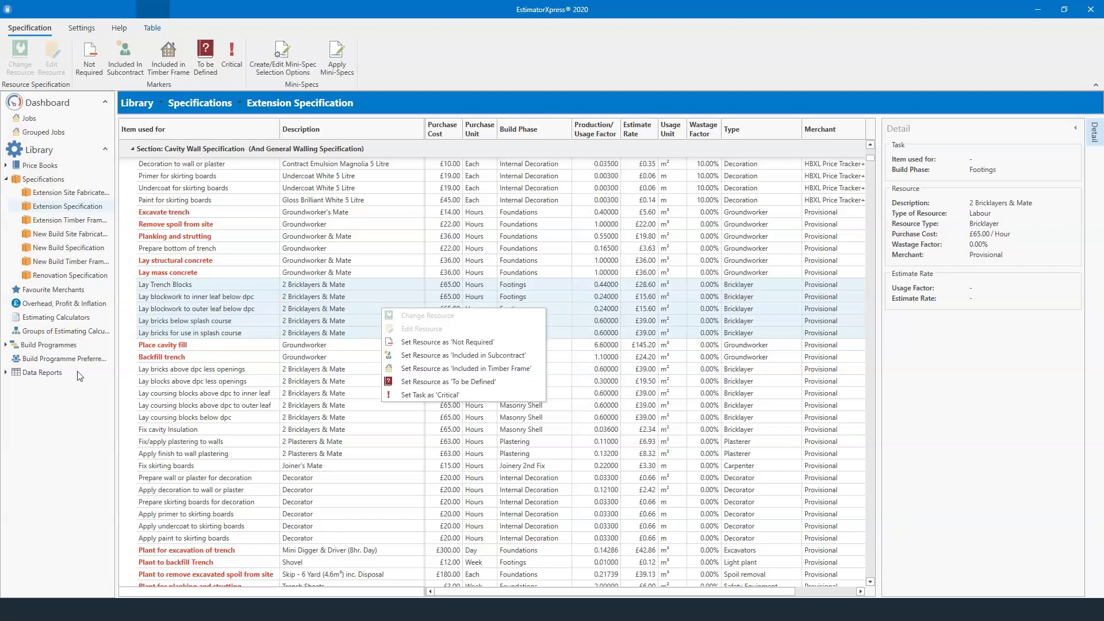
{"action": "left_click", "coordinate": [57, 414]}
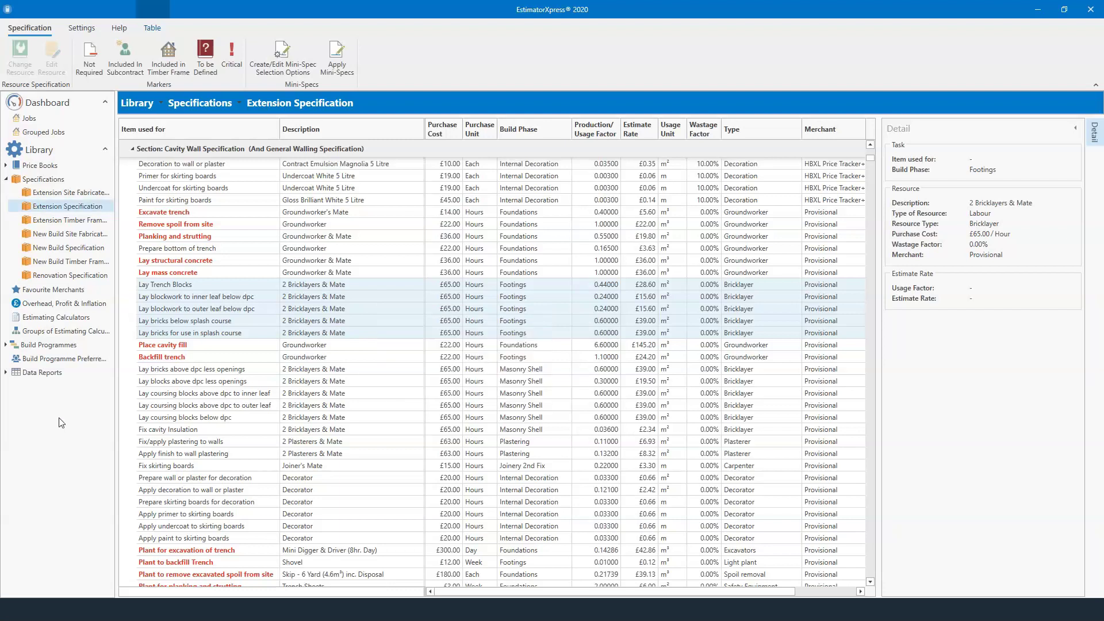
Step: Return to the Library overview and open the Materials Order Schedule data report
{"action": "left_click", "coordinate": [109, 179]}
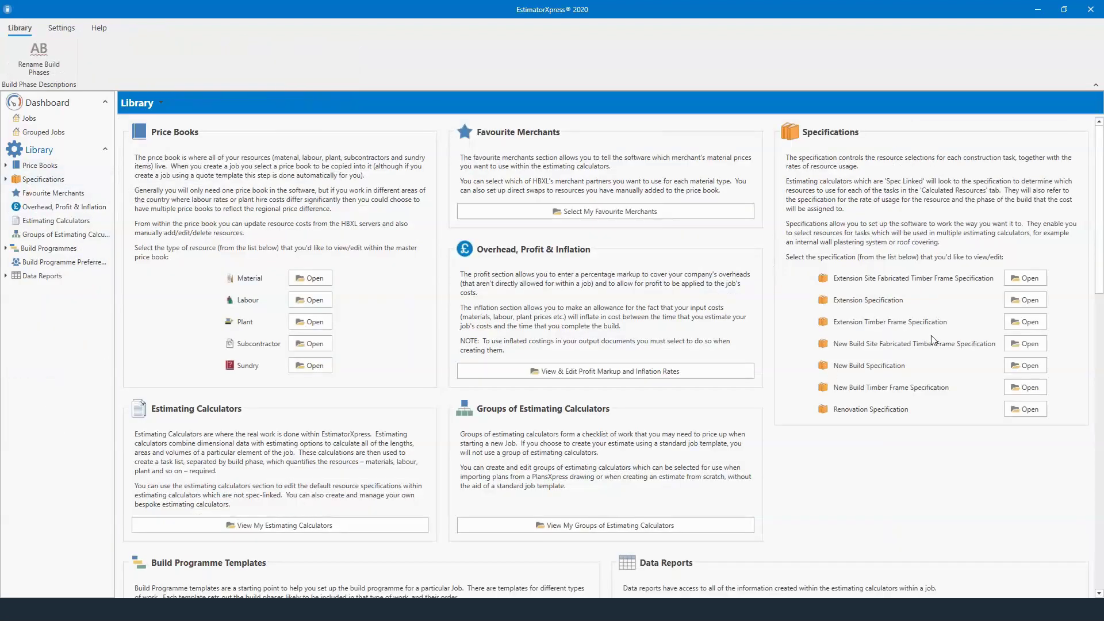
{"action": "scroll", "coordinate": [884, 340], "scroll_direction": "down", "scroll_amount": 1}
{"action": "scroll", "coordinate": [884, 339], "scroll_direction": "down", "scroll_amount": 4}
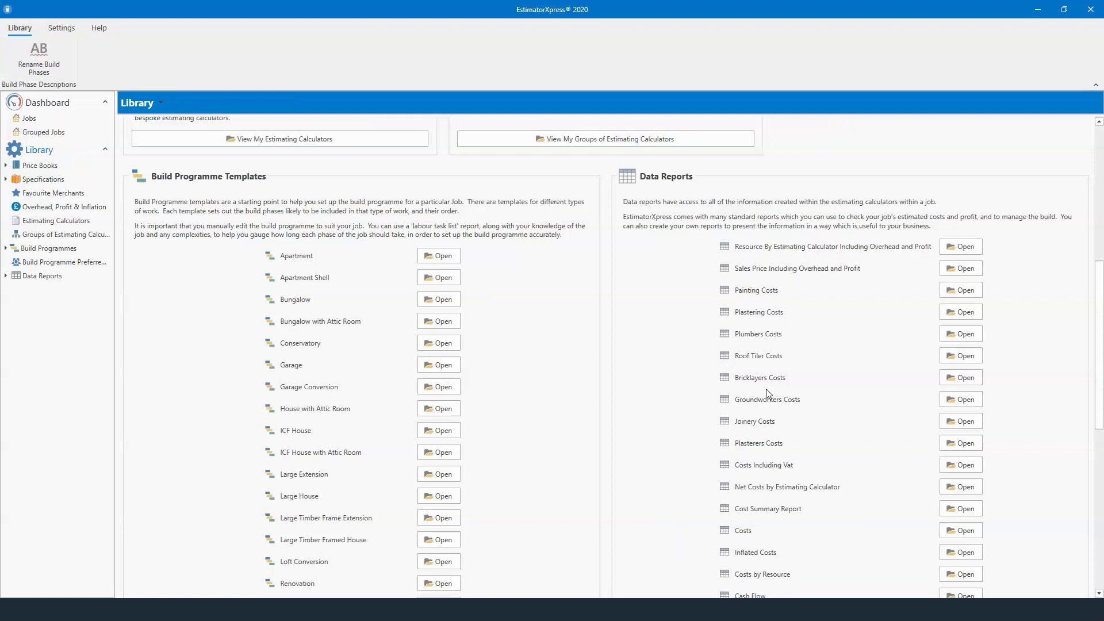
{"action": "scroll", "coordinate": [779, 397], "scroll_direction": "down", "scroll_amount": 5}
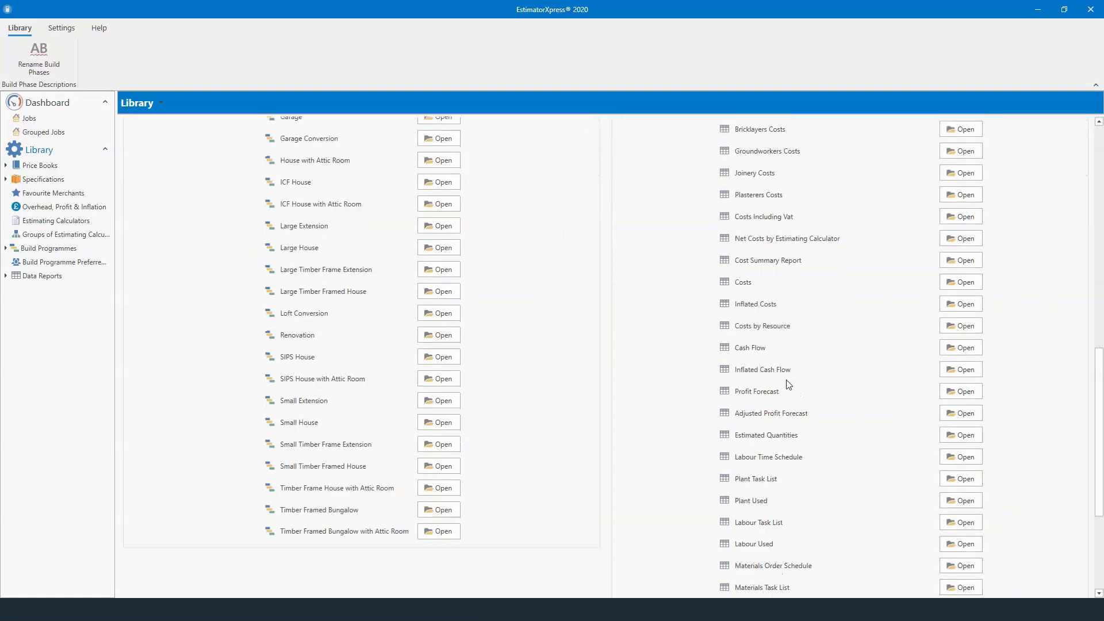
{"action": "scroll", "coordinate": [1008, 389], "scroll_direction": "down", "scroll_amount": 1}
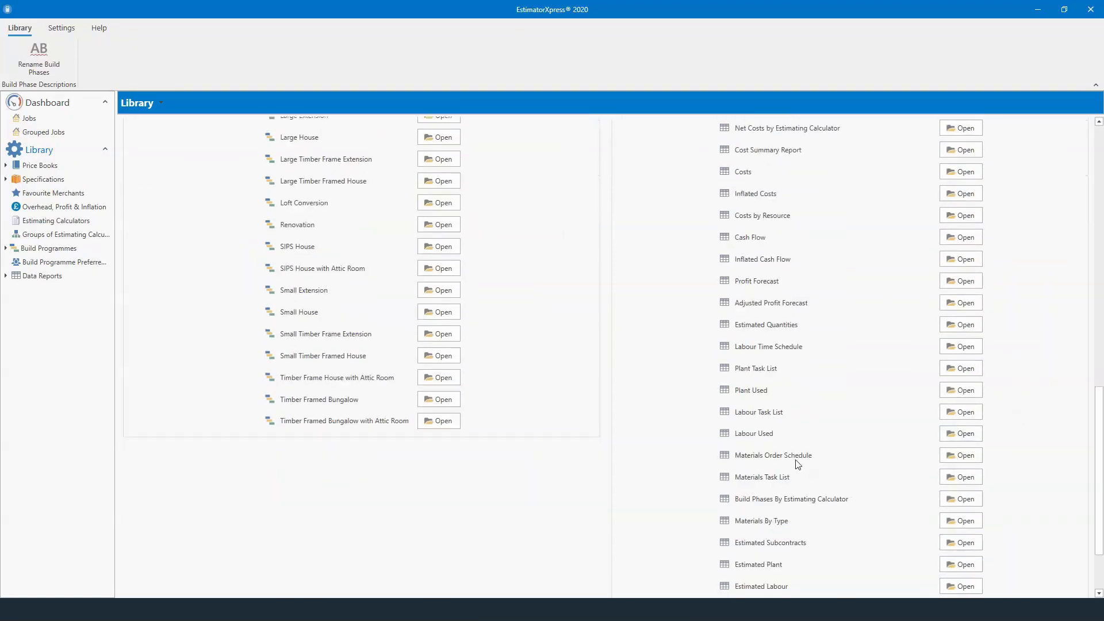
{"action": "scroll", "coordinate": [874, 460], "scroll_direction": "down", "scroll_amount": 1}
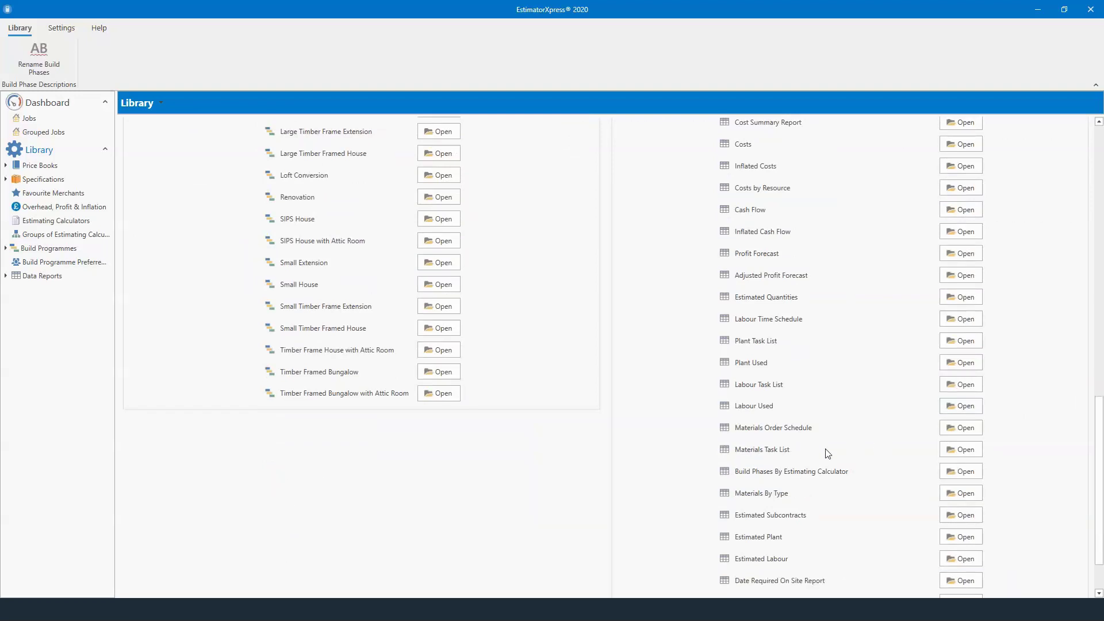
{"action": "left_click", "coordinate": [965, 429]}
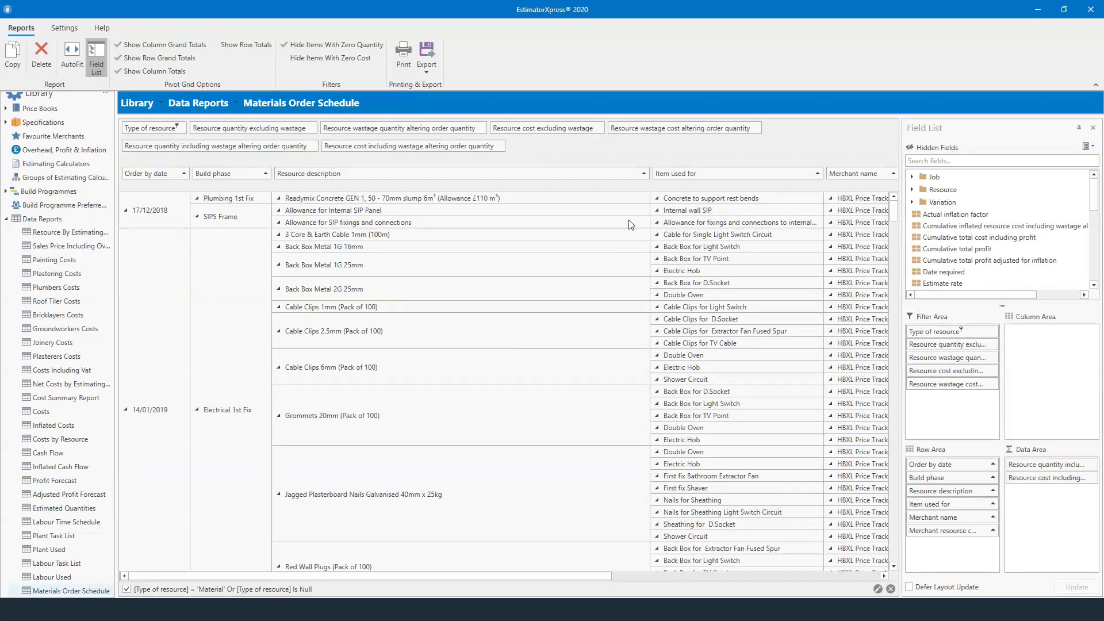
Step: Examine the Materials Order Schedule's order dates, build phases, resources, merchant codes, quantities and costs
{"action": "left_click_drag", "start_coordinate": [596, 577], "coordinate": [656, 578]}
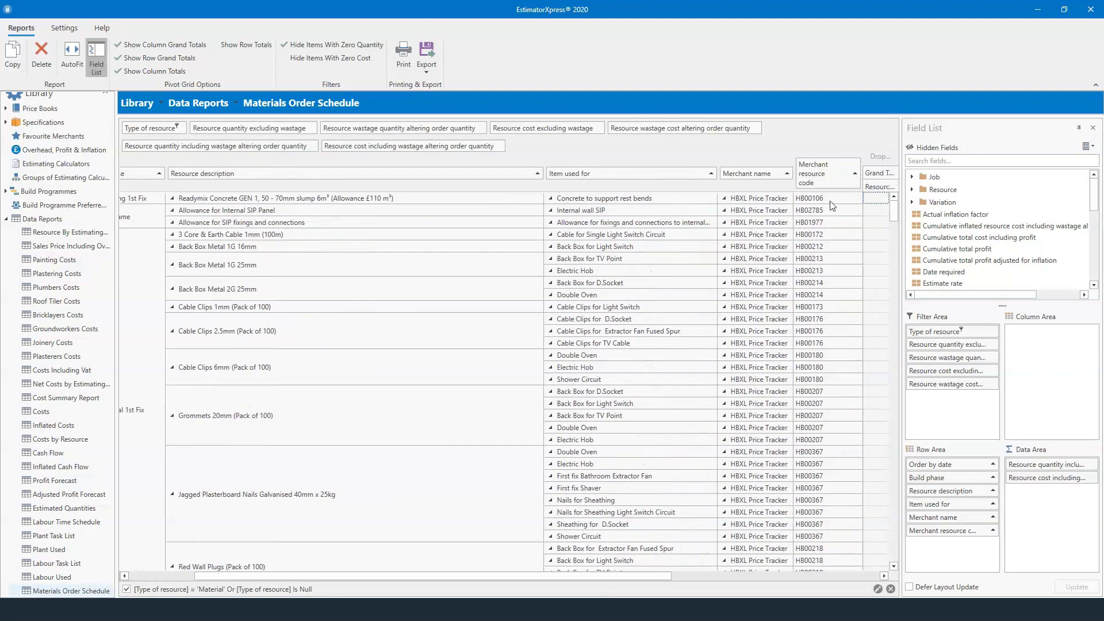
{"action": "left_click_drag", "start_coordinate": [536, 578], "coordinate": [744, 577]}
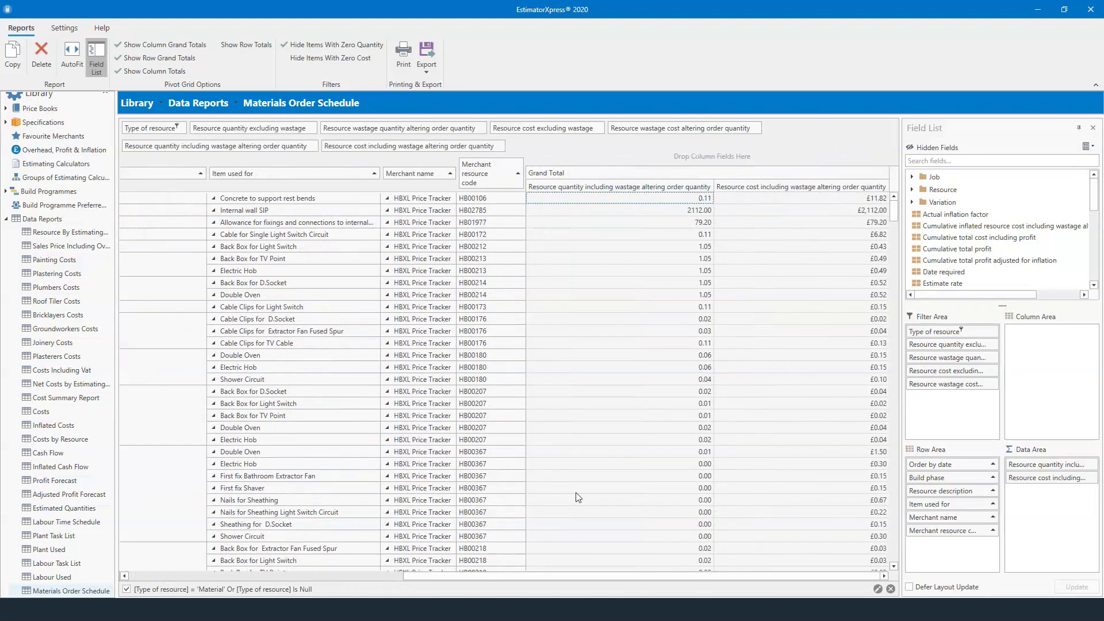
{"action": "left_click_drag", "start_coordinate": [510, 578], "coordinate": [219, 581]}
{"action": "scroll", "coordinate": [216, 310], "scroll_direction": "down", "scroll_amount": 3}
{"action": "scroll", "coordinate": [217, 311], "scroll_direction": "down", "scroll_amount": 3}
{"action": "scroll", "coordinate": [276, 464], "scroll_direction": "down", "scroll_amount": 15}
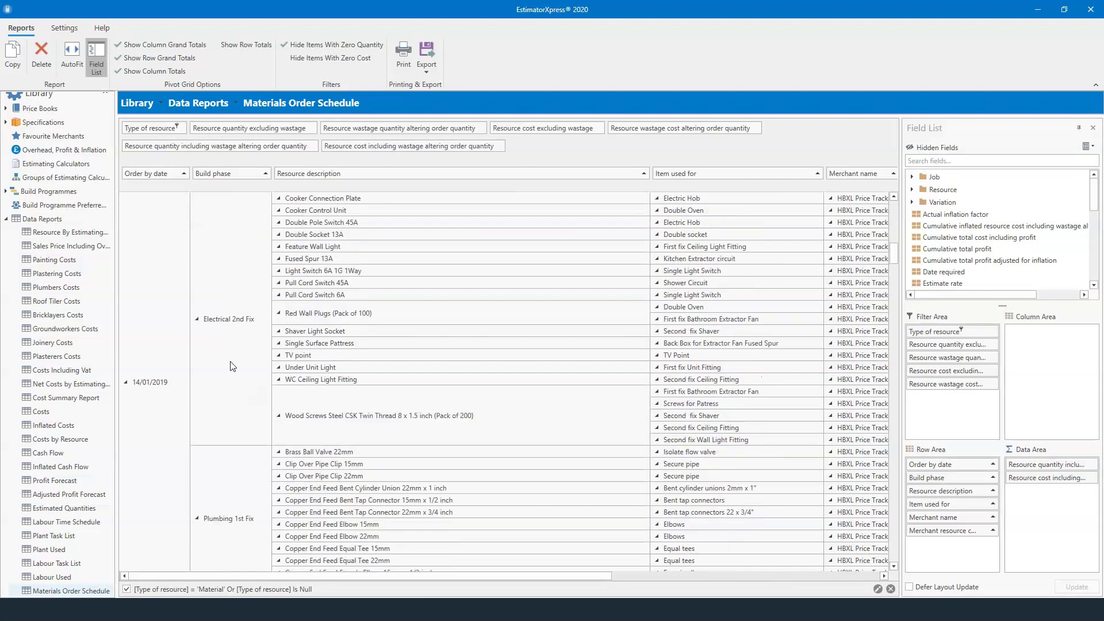
{"action": "scroll", "coordinate": [233, 424], "scroll_direction": "down", "scroll_amount": 5}
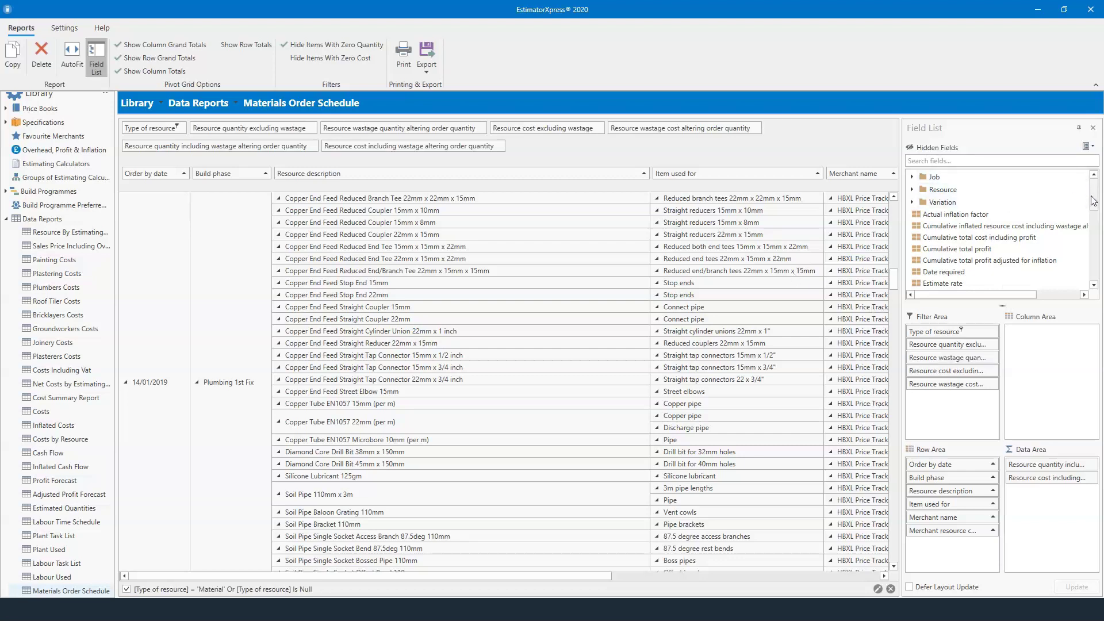
Step: Look through the Materials Order Schedule's hidden fields and return to the Library overview
{"action": "scroll", "coordinate": [1075, 199], "scroll_direction": "down", "scroll_amount": 3}
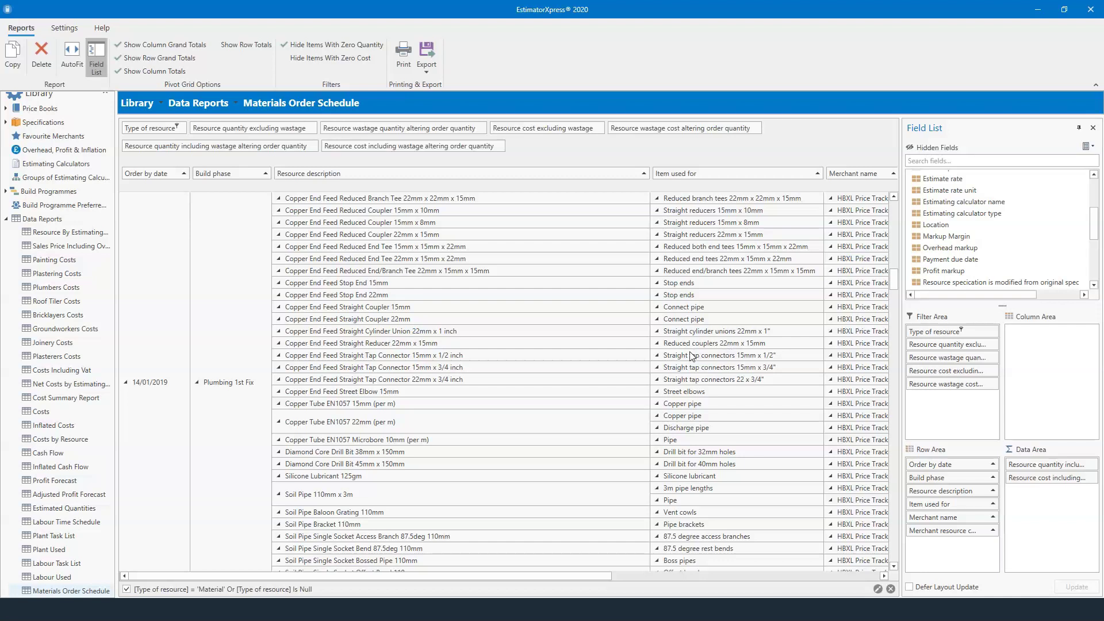
{"action": "scroll", "coordinate": [77, 208], "scroll_direction": "up", "scroll_amount": 2}
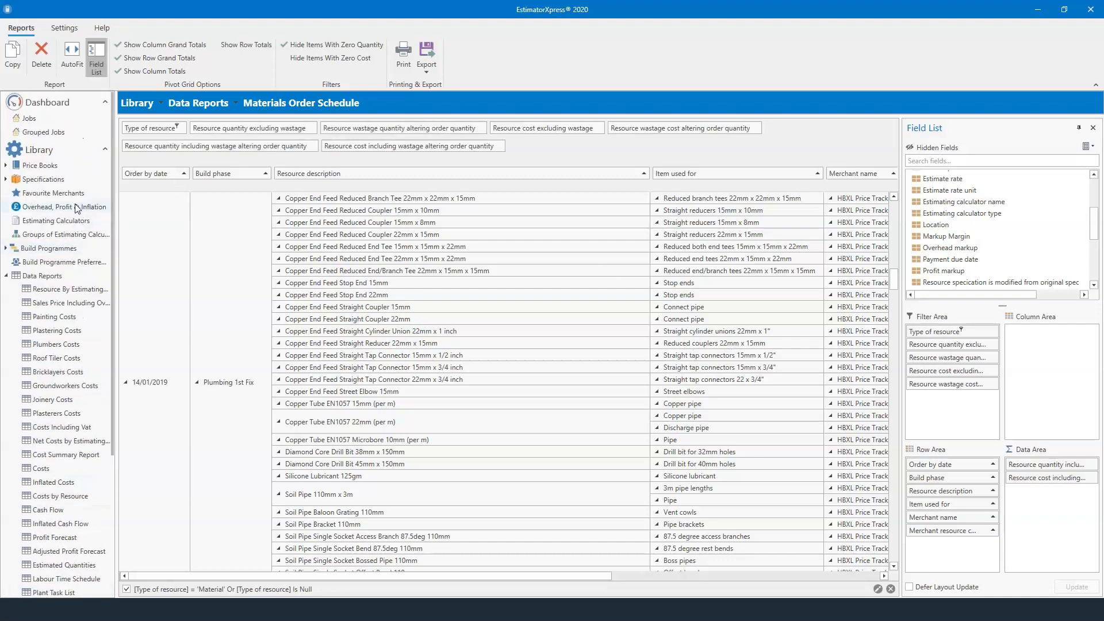
{"action": "left_click", "coordinate": [171, 103]}
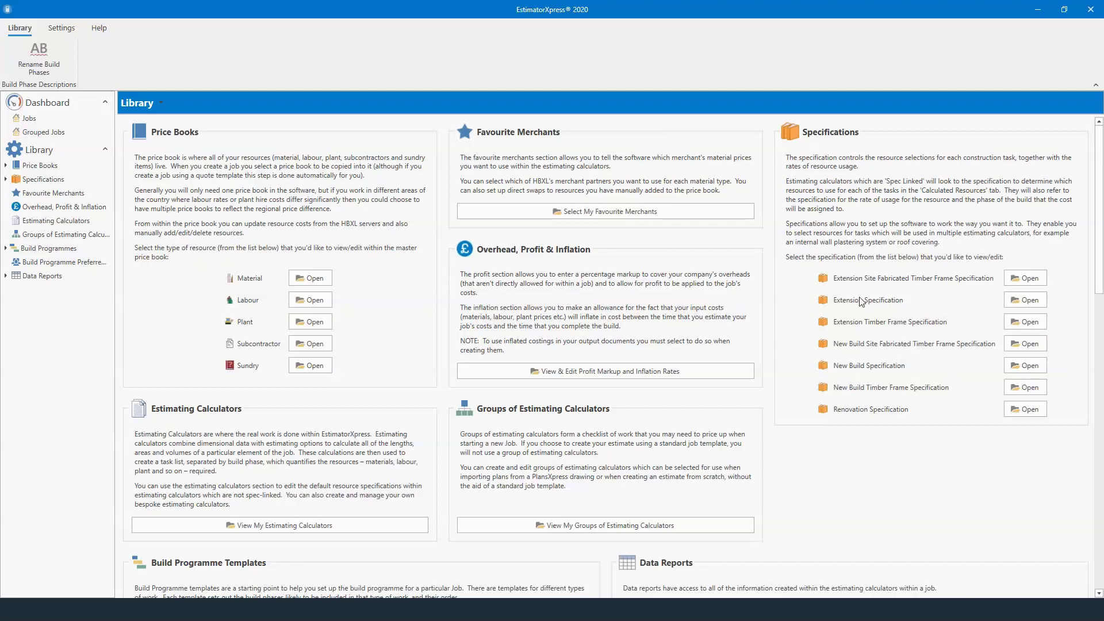
Step: Open the Extension Specification and bring up the replacement resources for the Fix/apply plastering to walls task
{"action": "left_click", "coordinate": [1027, 300]}
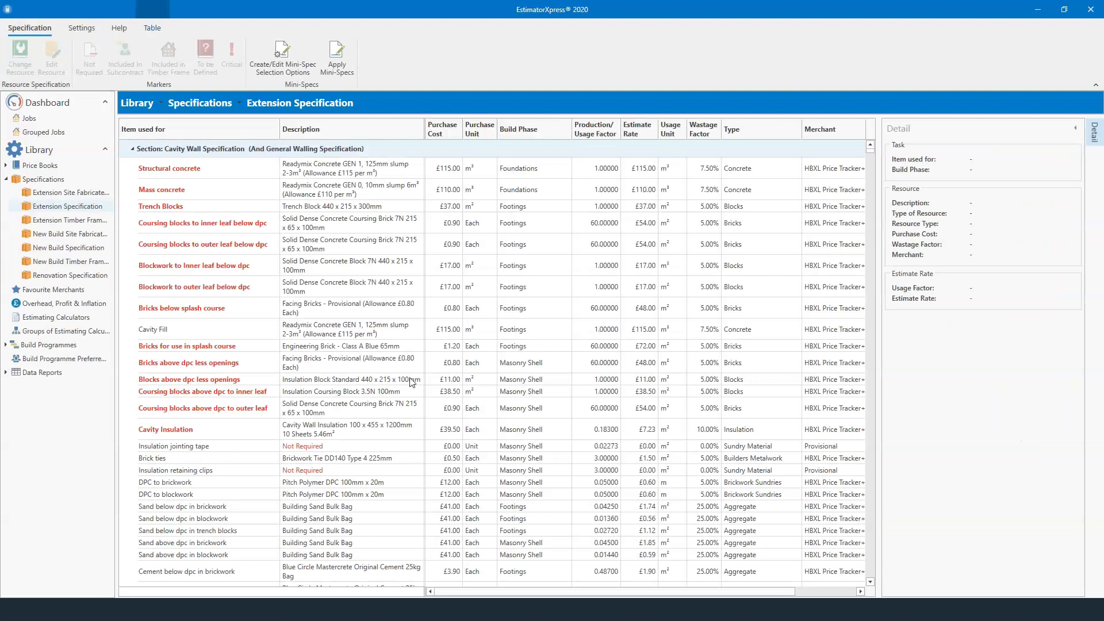
{"action": "scroll", "coordinate": [350, 302], "scroll_direction": "down", "scroll_amount": 3}
{"action": "scroll", "coordinate": [349, 302], "scroll_direction": "down", "scroll_amount": 10}
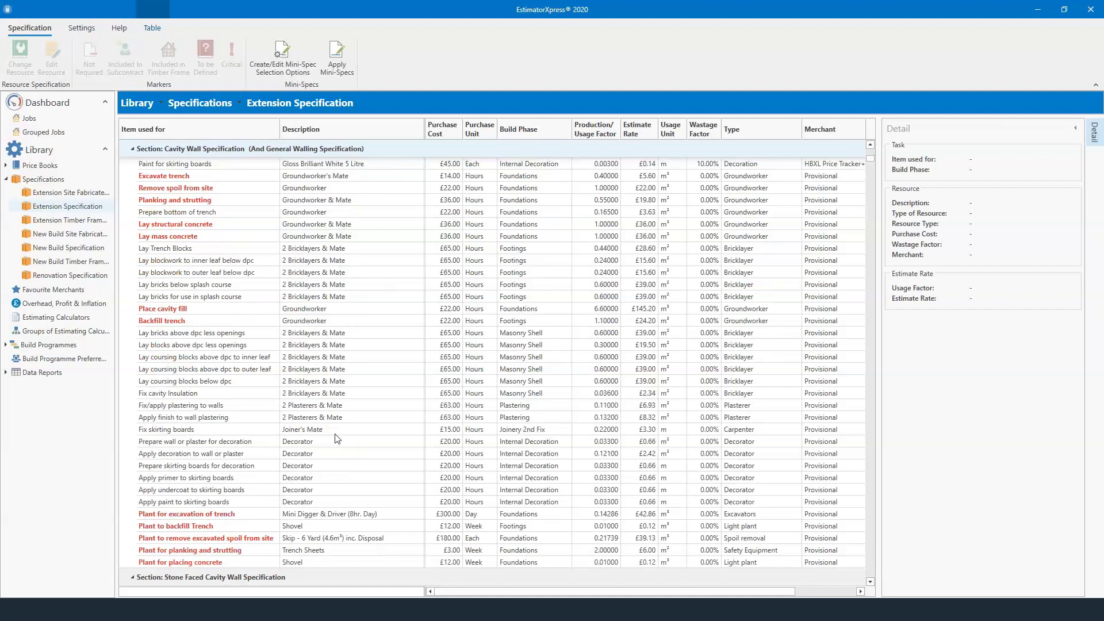
{"action": "left_click", "coordinate": [332, 409]}
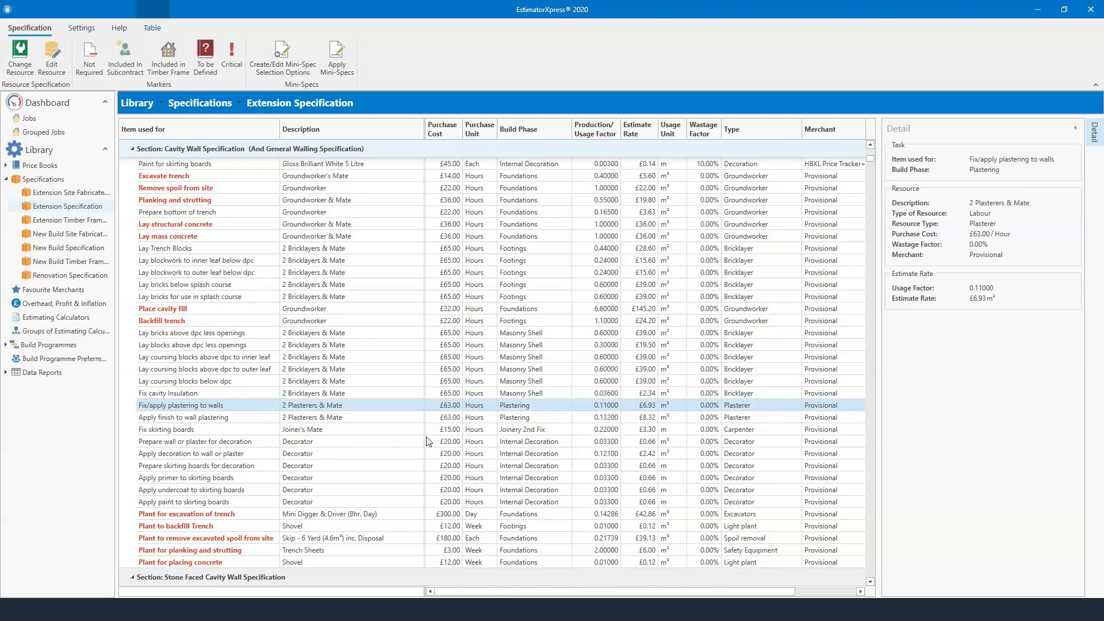
{"action": "right_click", "coordinate": [330, 406]}
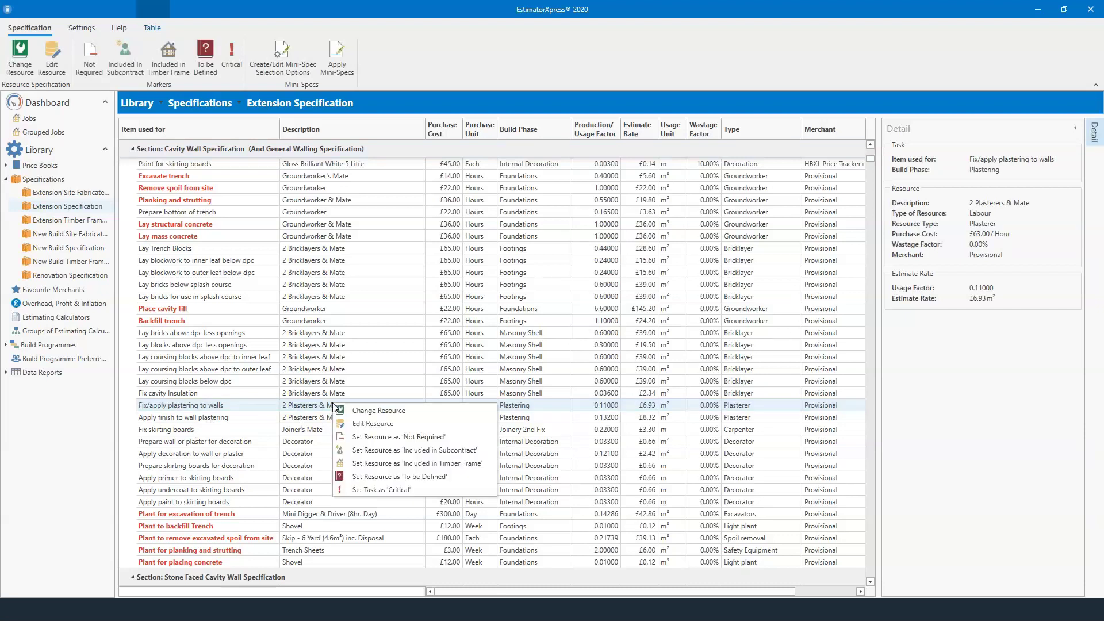
{"action": "left_click", "coordinate": [397, 410]}
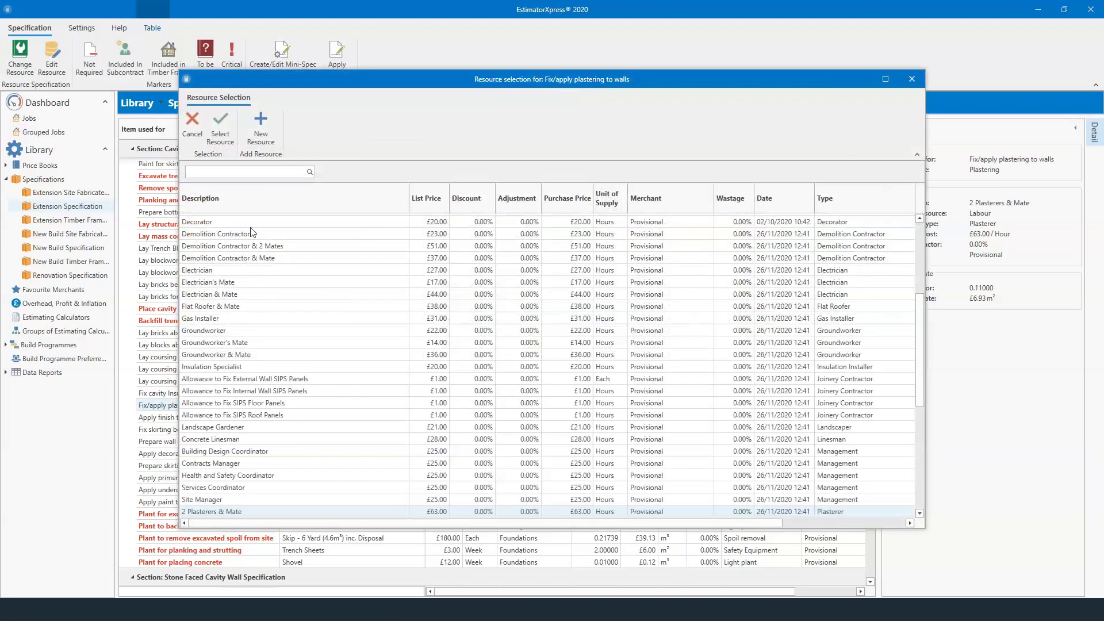
Step: Examine the labour resources available for the plastering task, checking the trades, gang sizes and hourly prices
{"action": "scroll", "coordinate": [251, 403], "scroll_direction": "down", "scroll_amount": 3}
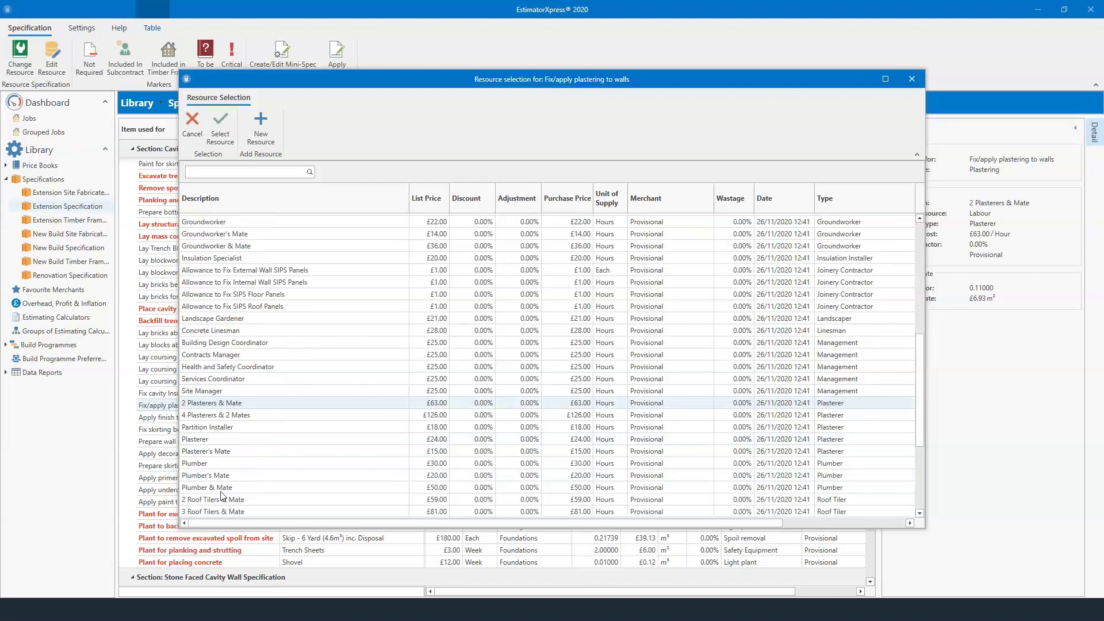
{"action": "left_click", "coordinate": [211, 453]}
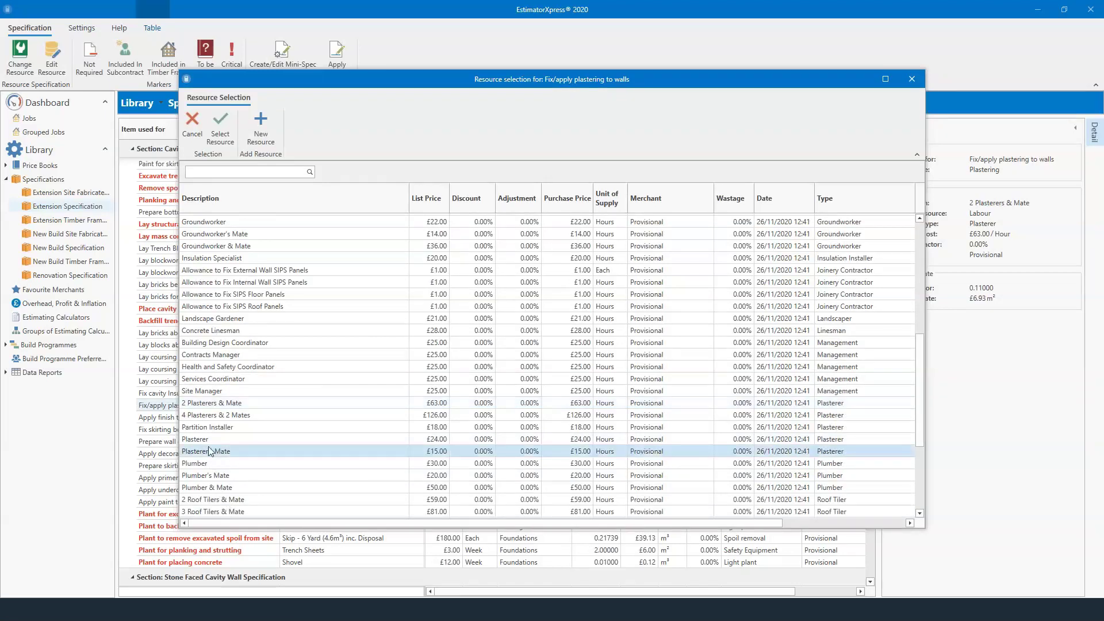
{"action": "scroll", "coordinate": [231, 362], "scroll_direction": "up", "scroll_amount": 8}
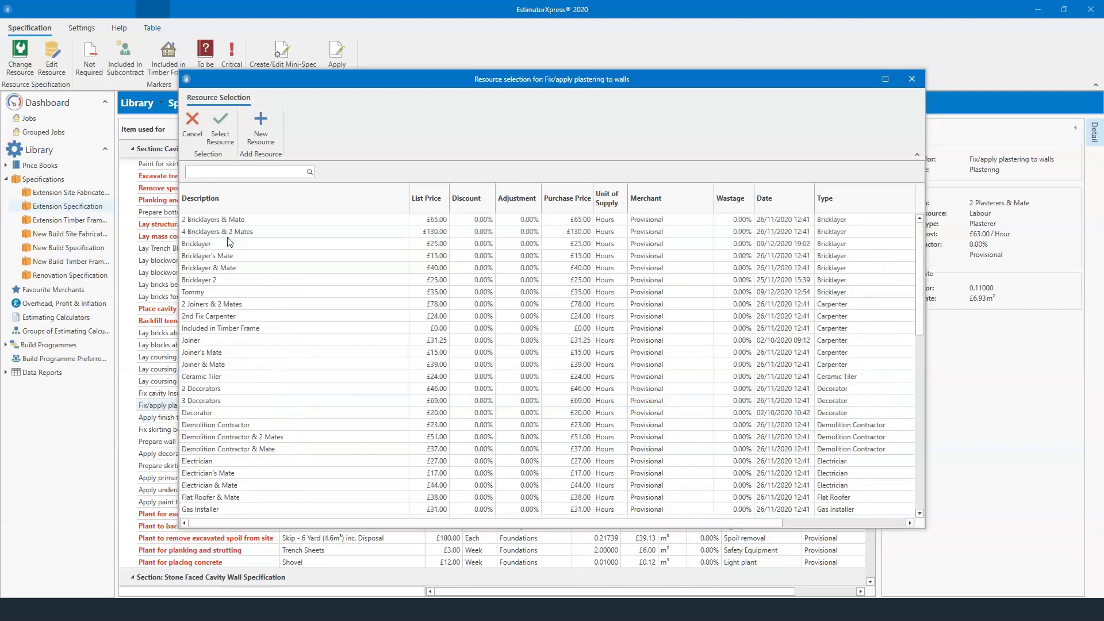
{"action": "scroll", "coordinate": [224, 457], "scroll_direction": "down", "scroll_amount": 1}
{"action": "scroll", "coordinate": [225, 459], "scroll_direction": "down", "scroll_amount": 6}
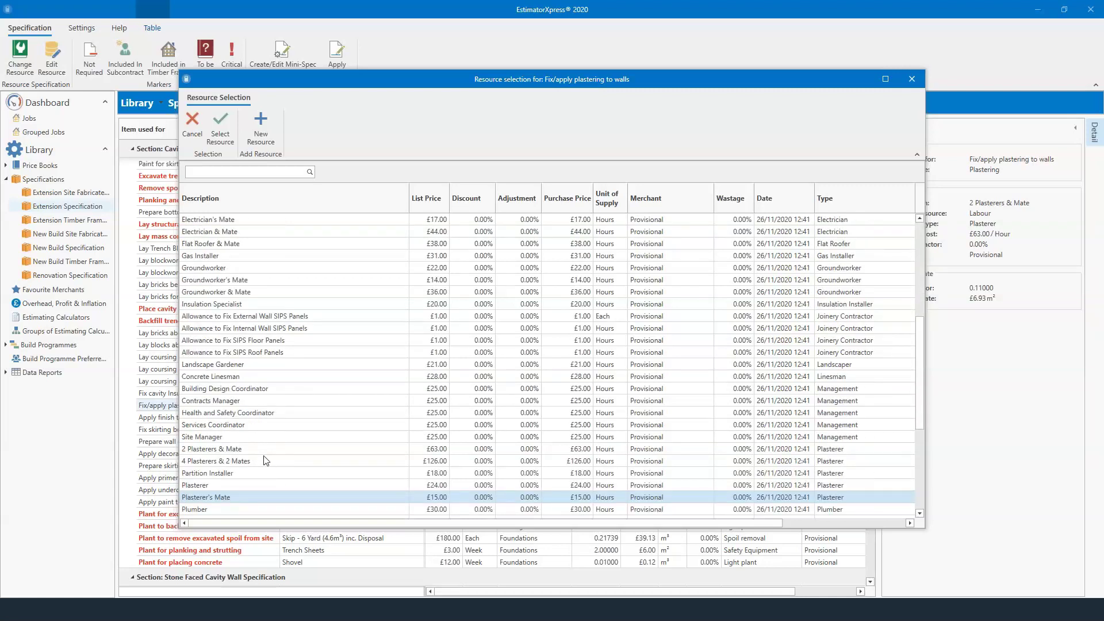
{"action": "scroll", "coordinate": [267, 449], "scroll_direction": "down", "scroll_amount": 2}
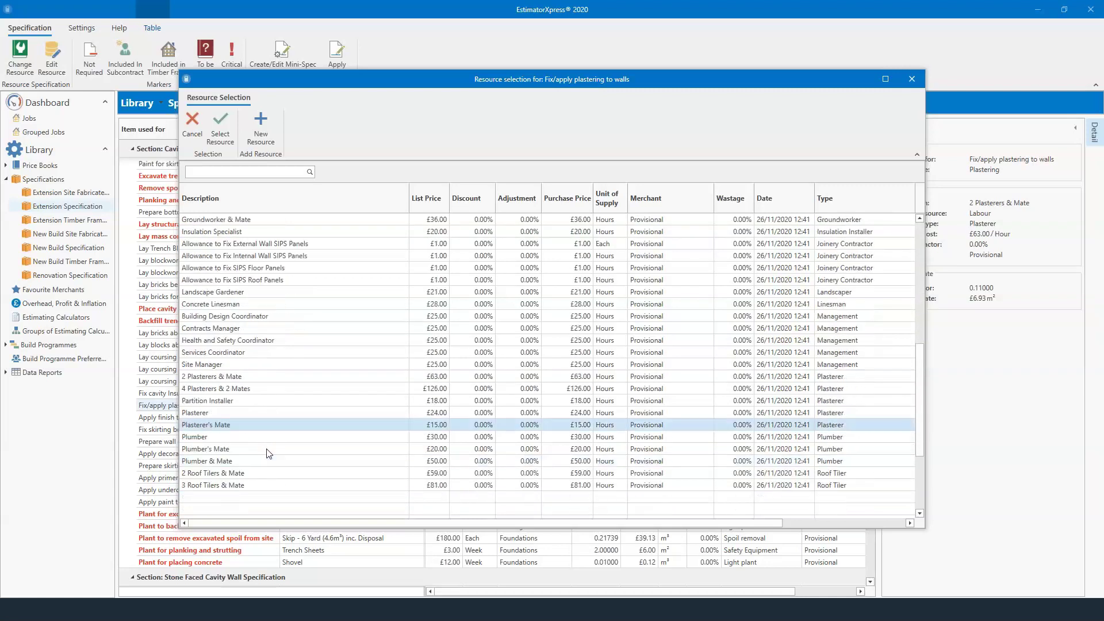
{"action": "scroll", "coordinate": [268, 454], "scroll_direction": "down", "scroll_amount": 4}
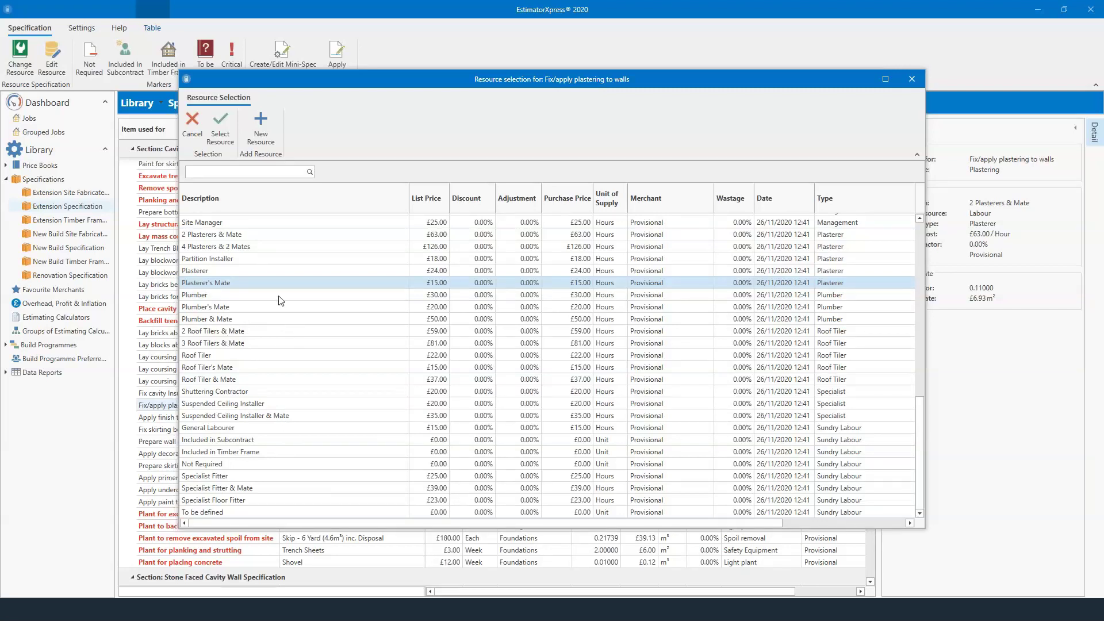
{"action": "scroll", "coordinate": [281, 300], "scroll_direction": "up", "scroll_amount": 1}
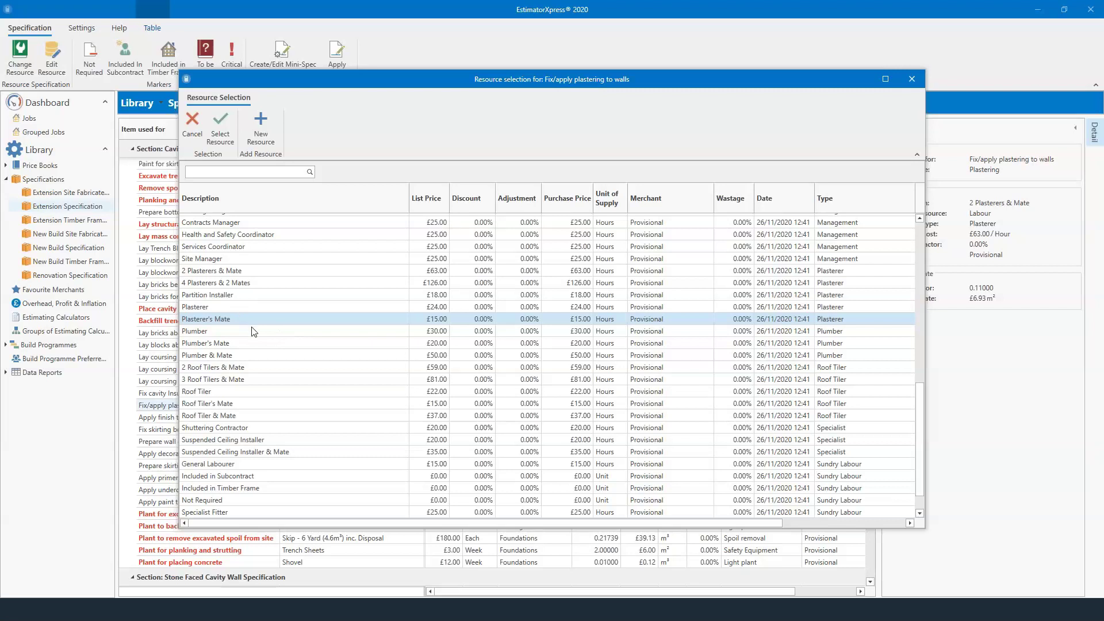
{"action": "scroll", "coordinate": [253, 329], "scroll_direction": "up", "scroll_amount": 3}
{"action": "scroll", "coordinate": [253, 332], "scroll_direction": "up", "scroll_amount": 8}
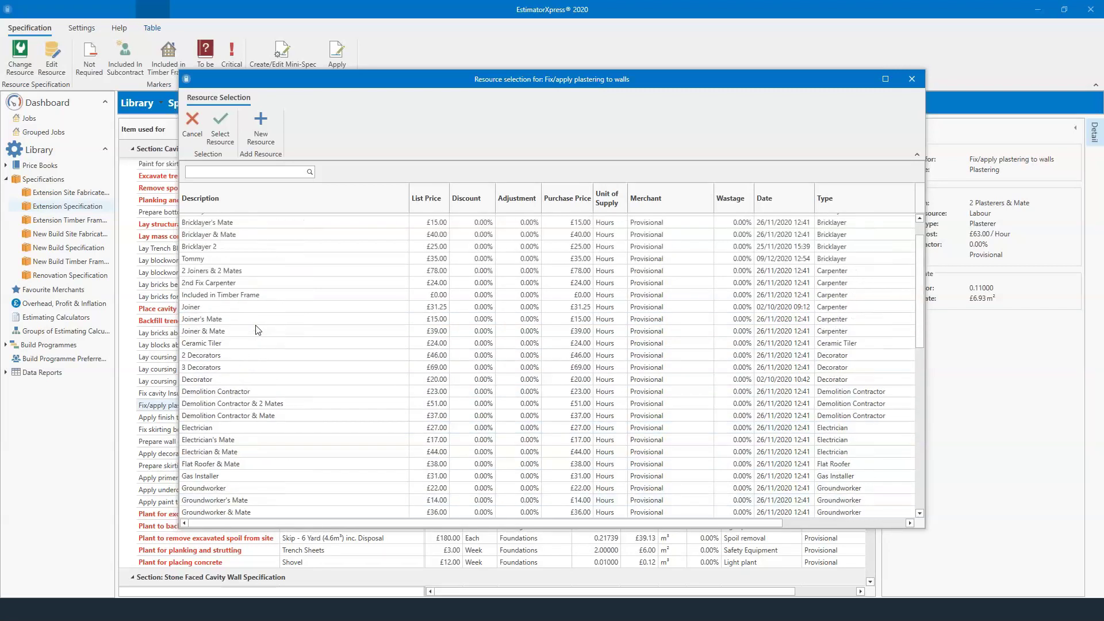
{"action": "scroll", "coordinate": [257, 330], "scroll_direction": "up", "scroll_amount": 1}
{"action": "scroll", "coordinate": [259, 330], "scroll_direction": "down", "scroll_amount": 5}
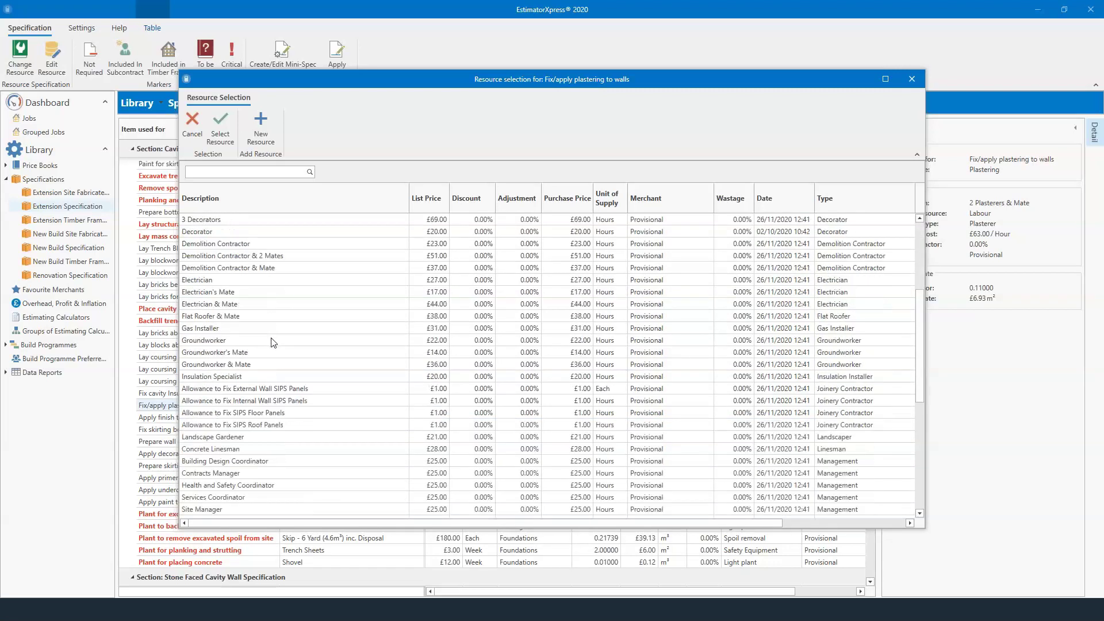
{"action": "scroll", "coordinate": [273, 343], "scroll_direction": "down", "scroll_amount": 2}
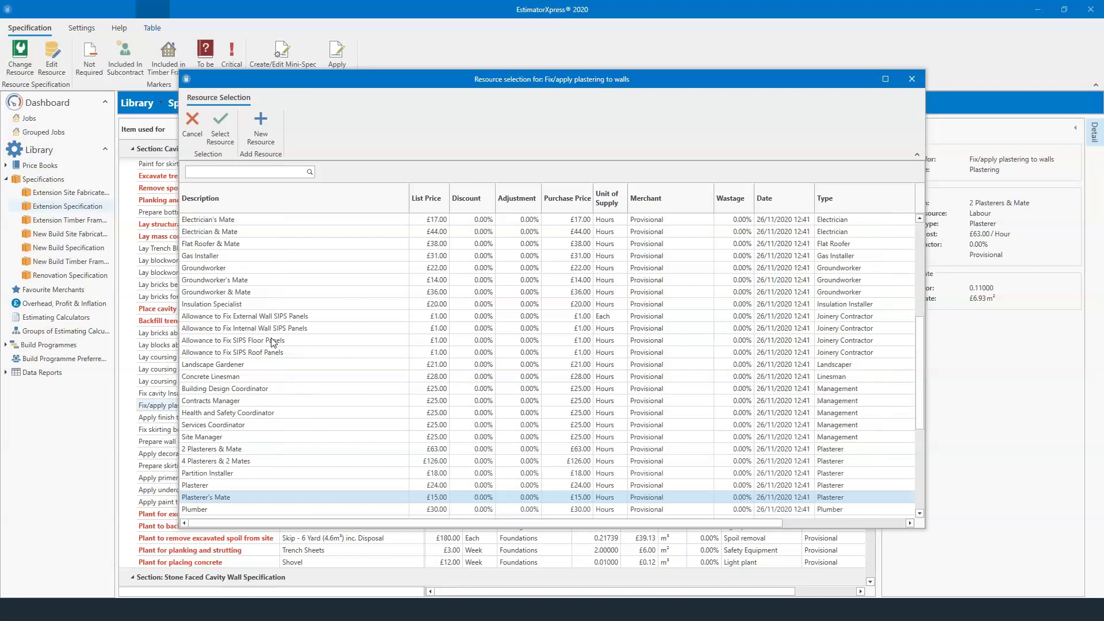
{"action": "scroll", "coordinate": [273, 343], "scroll_direction": "down", "scroll_amount": 1}
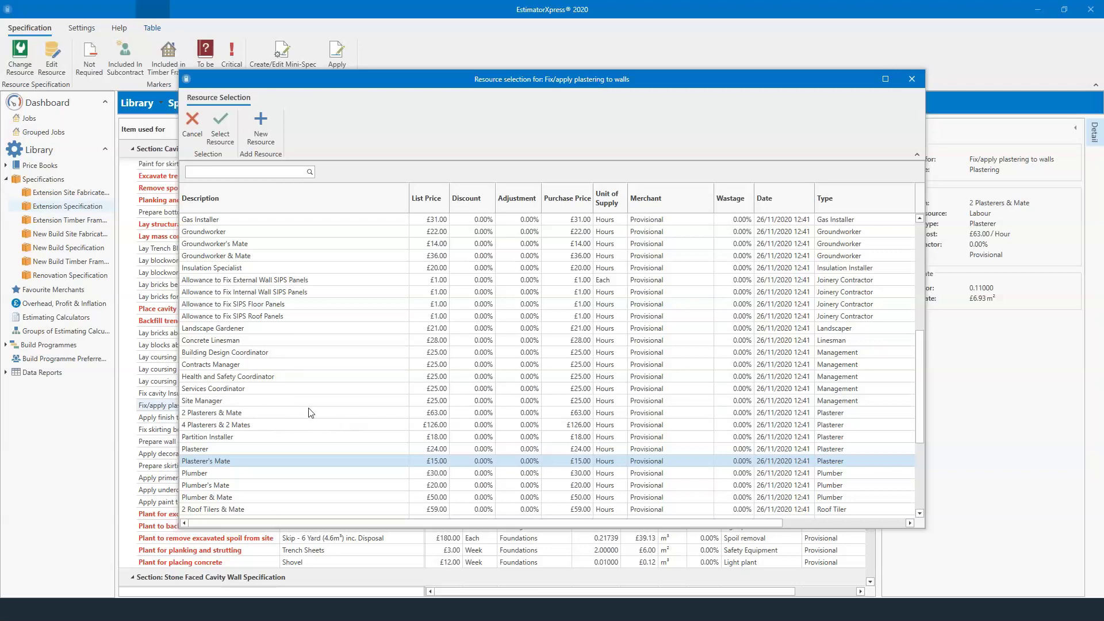
Step: Start a new labour resource based on 2 Plasterers & Mate and describe it as "Plasterer and a Mate"
{"action": "left_click", "coordinate": [232, 415]}
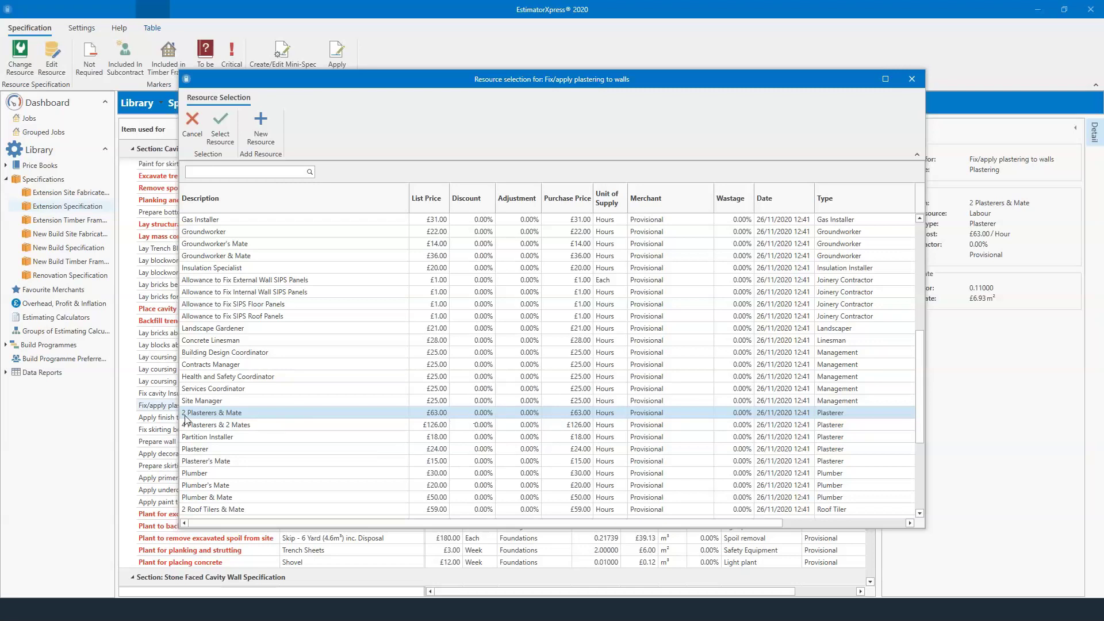
{"action": "left_click", "coordinate": [261, 123]}
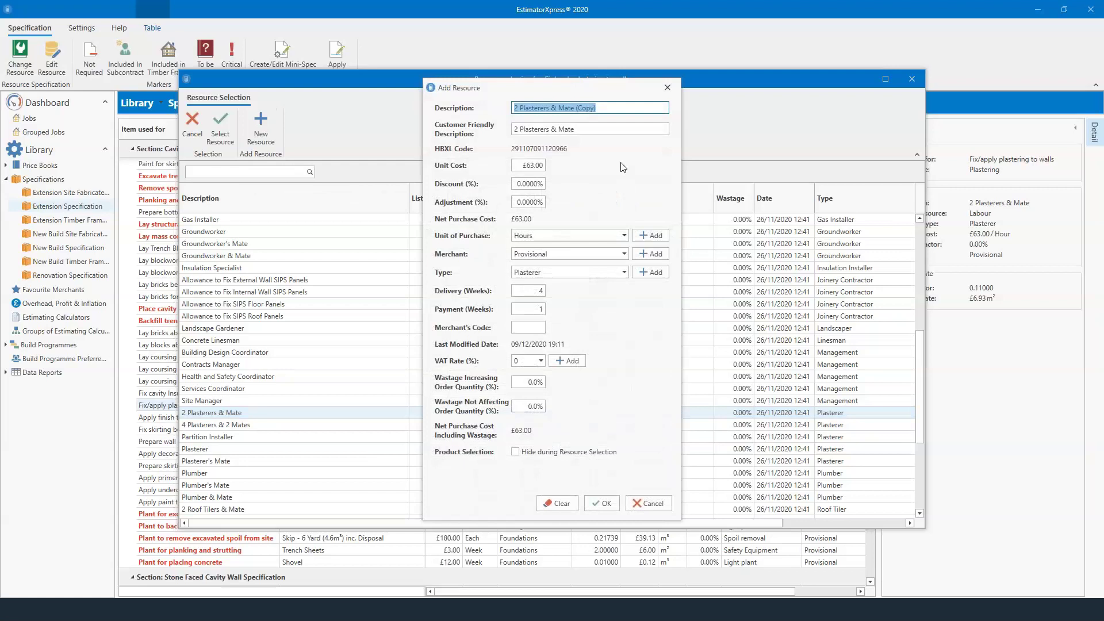
{"action": "type", "text": "Plaster"}
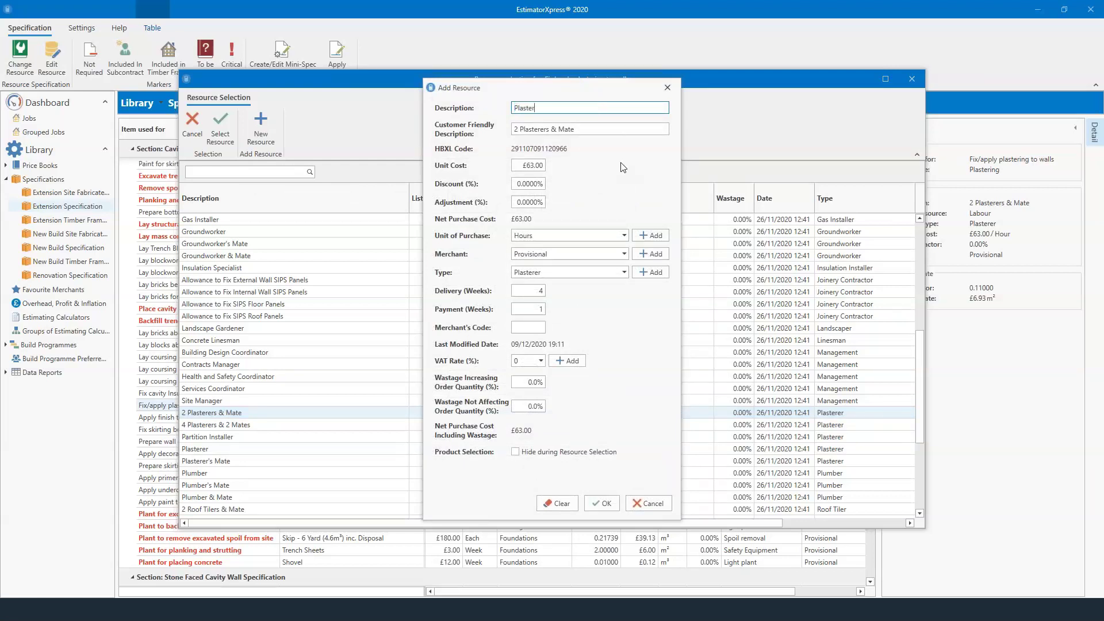
{"action": "type", "text": "er and a MAte"}
{"action": "key", "text": "BackSpace"}
{"action": "type", "text": "a"}
Step: Set the new resource's customer friendly description to "1 Plasterer & Mate" and its unit cost to £50.00, and save it
{"action": "left_click_drag", "start_coordinate": [516, 132], "coordinate": [510, 133]}
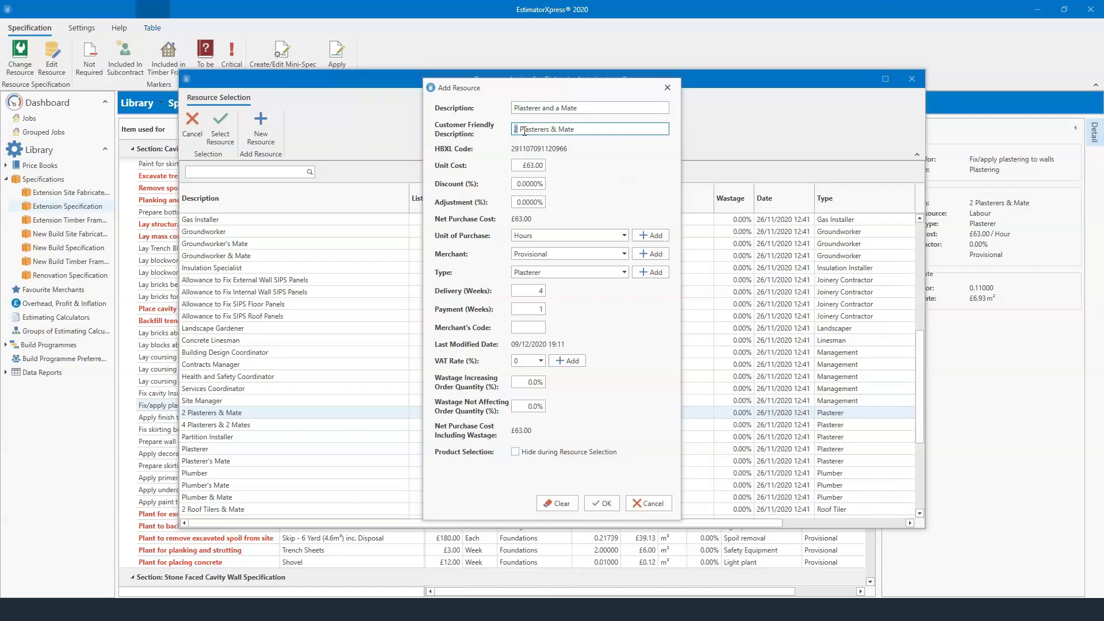
{"action": "type", "text": "1"}
{"action": "key", "text": "BackSpace"}
{"action": "left_click_drag", "start_coordinate": [544, 165], "coordinate": [529, 167]}
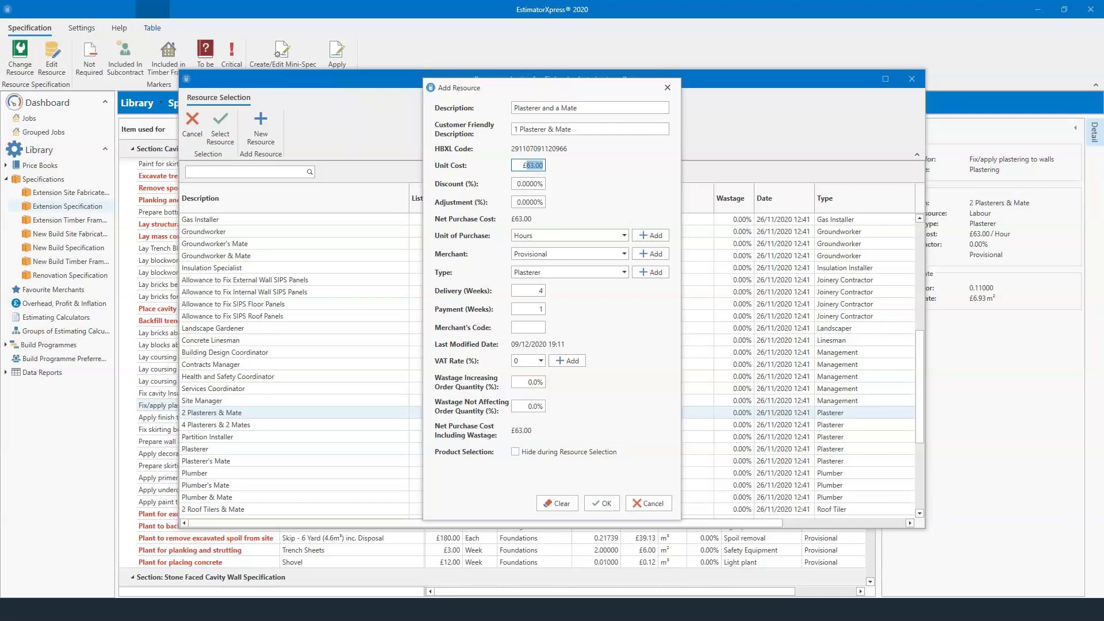
{"action": "type", "text": "50"}
{"action": "left_click", "coordinate": [605, 503]}
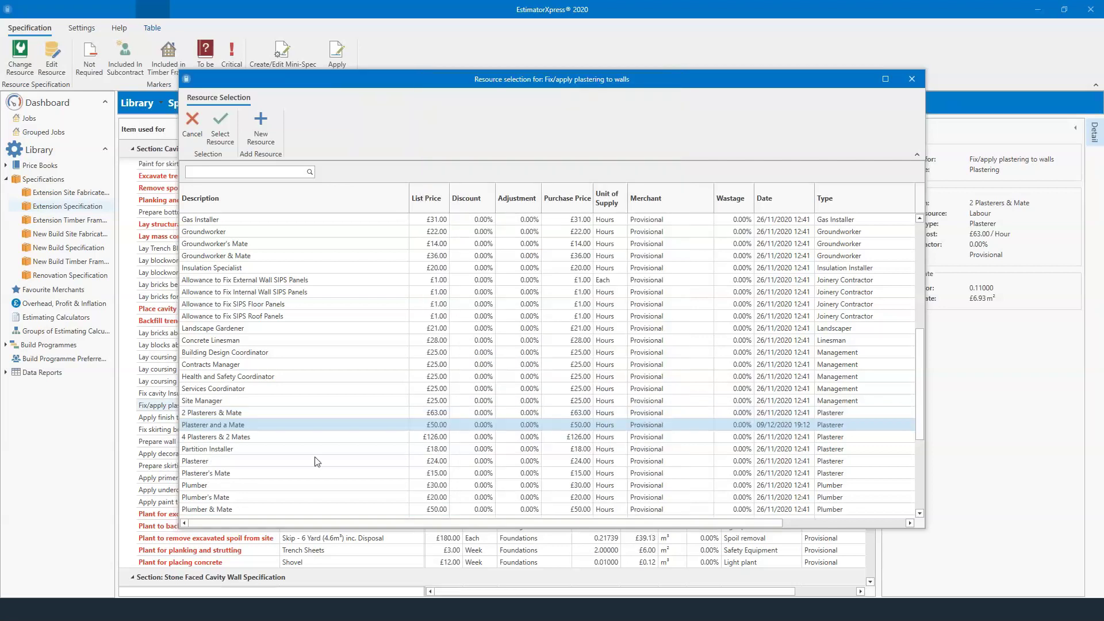
Step: Choose Plasterer and a Mate for the Fix/apply plastering to walls task, and cancel the resource edit
{"action": "left_click", "coordinate": [221, 127]}
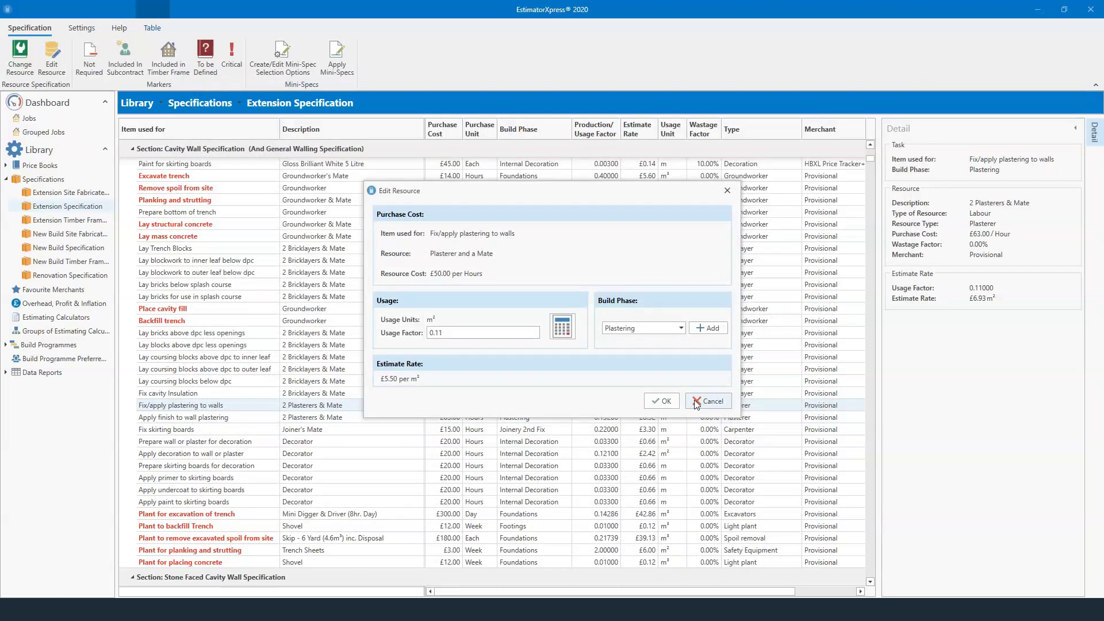
{"action": "left_click", "coordinate": [705, 401]}
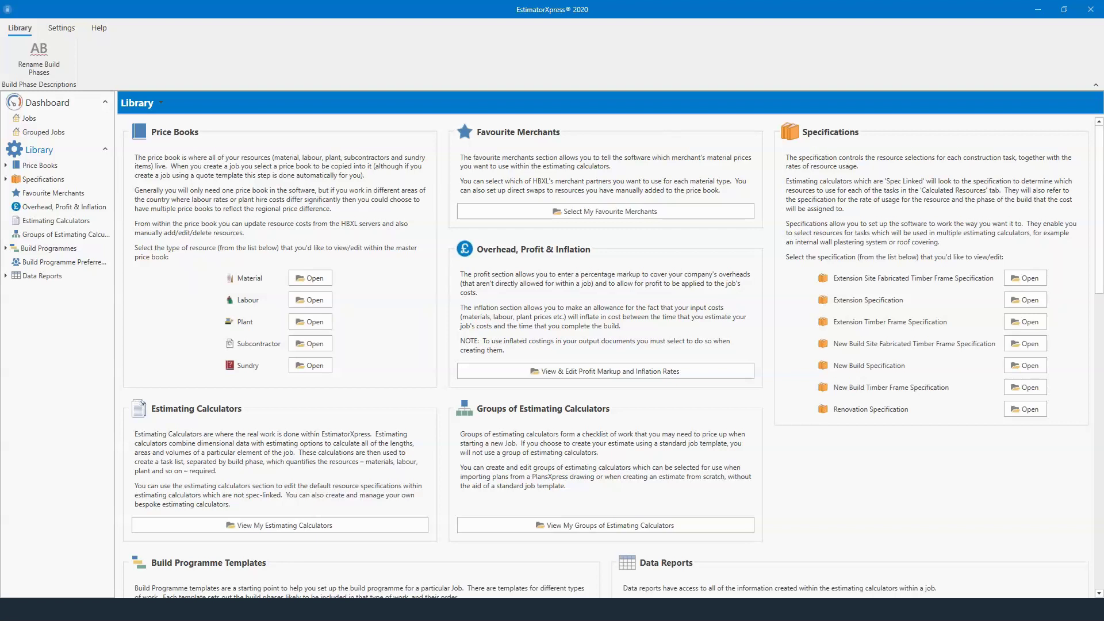
Step: Create a new job from the Dashboard as a quote from a standard job template and maximize the template library
{"action": "left_click", "coordinate": [60, 108]}
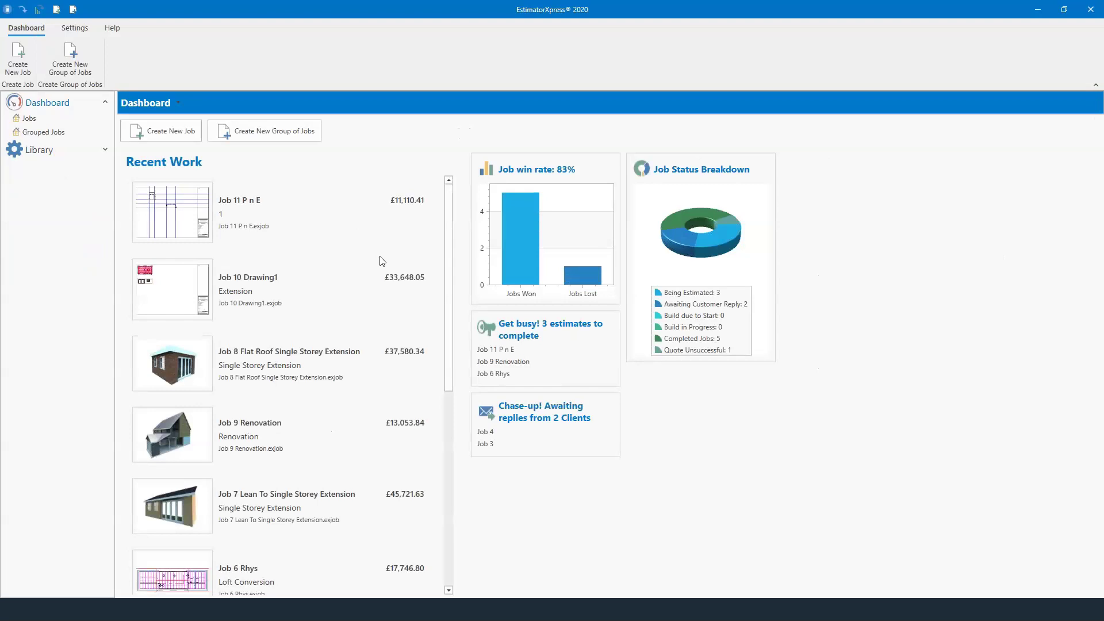
{"action": "left_click", "coordinate": [185, 143]}
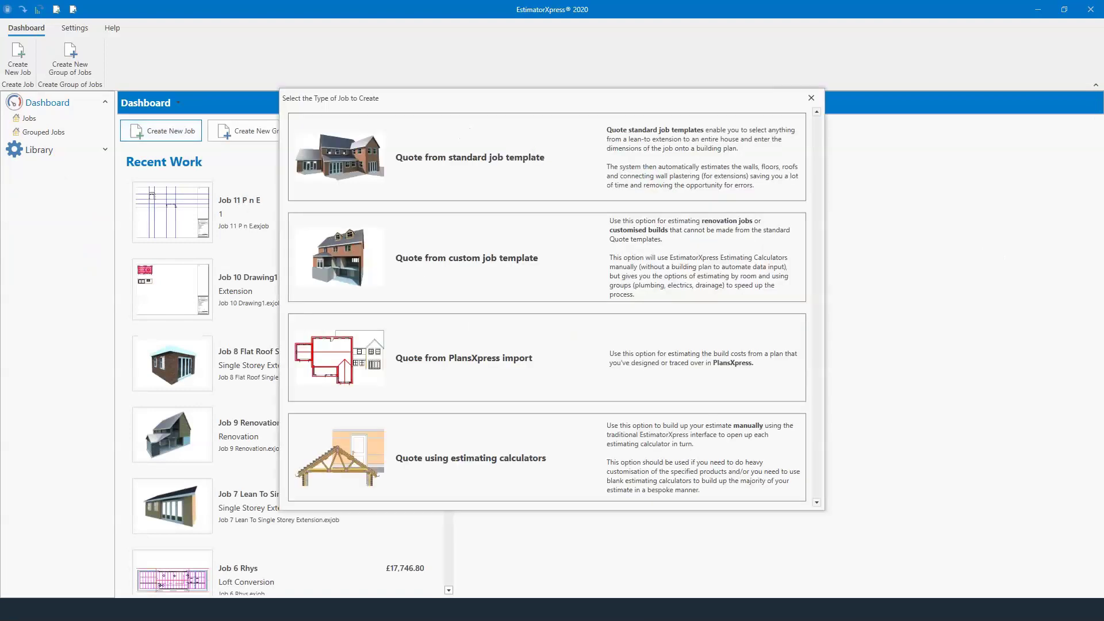
{"action": "left_click", "coordinate": [554, 165]}
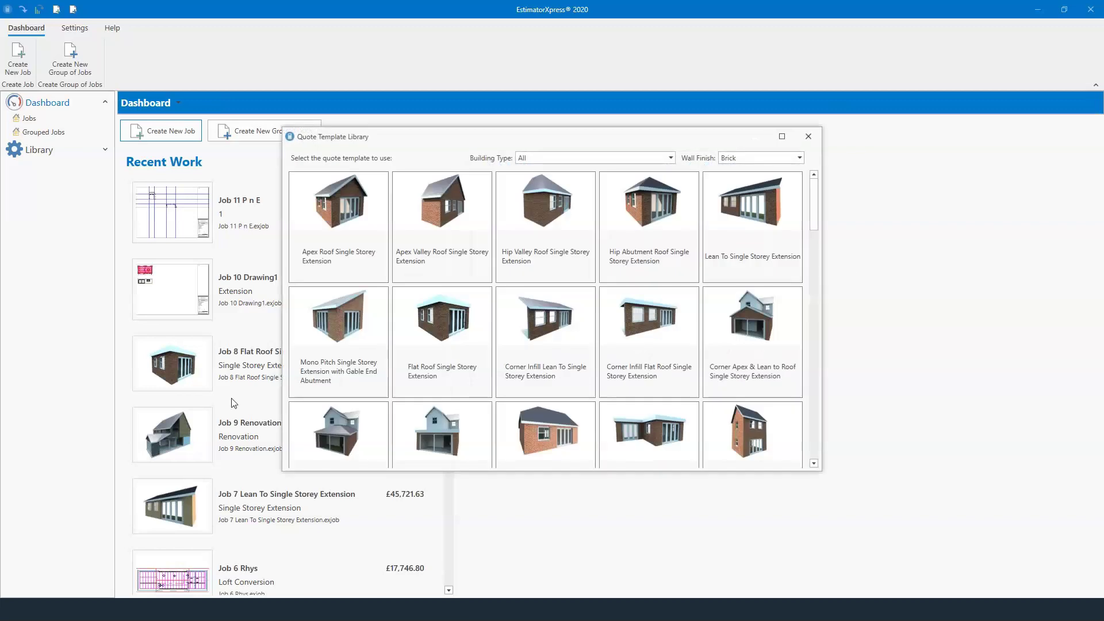
{"action": "left_click", "coordinate": [784, 137]}
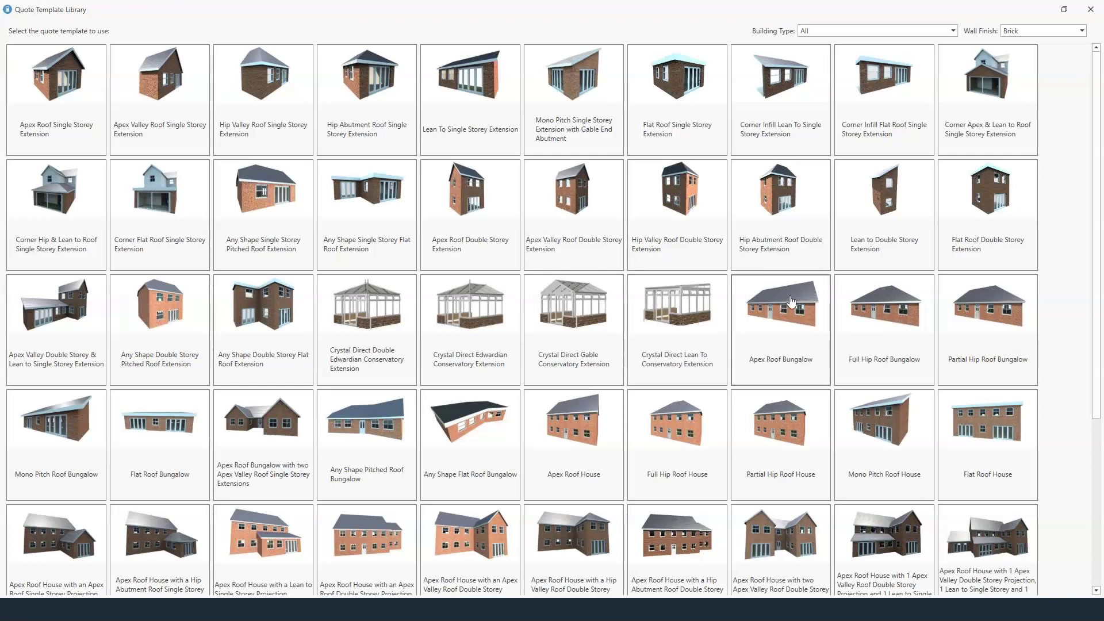
Step: Look through the brick quote templates and open a job based on the Apex Roof Single Storey Extension template
{"action": "scroll", "coordinate": [779, 380], "scroll_direction": "down", "scroll_amount": 4}
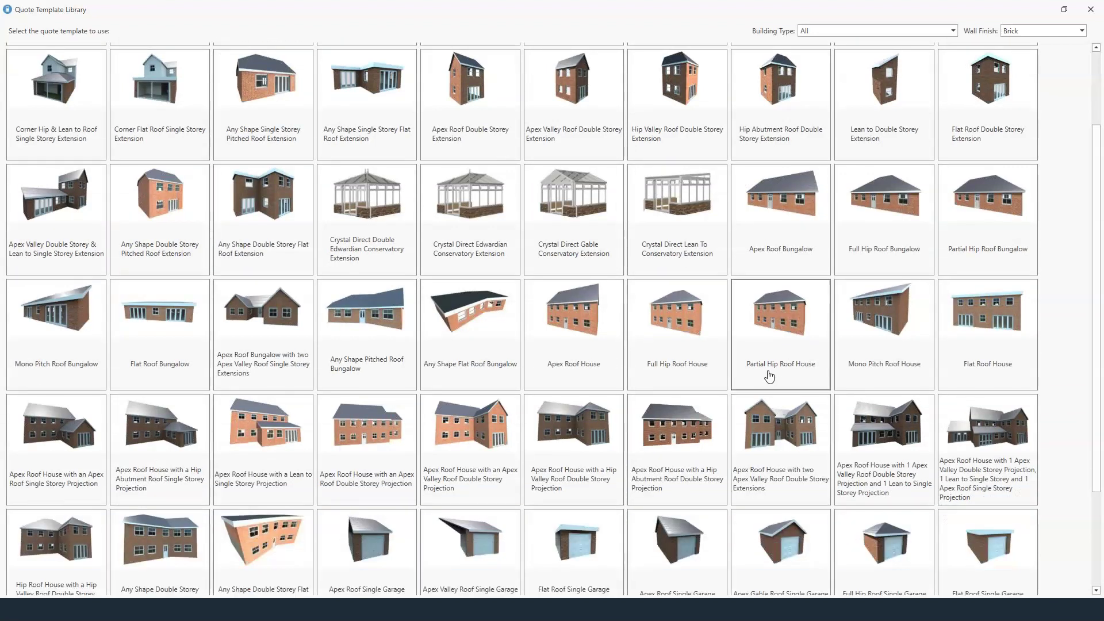
{"action": "scroll", "coordinate": [769, 375], "scroll_direction": "down", "scroll_amount": 5}
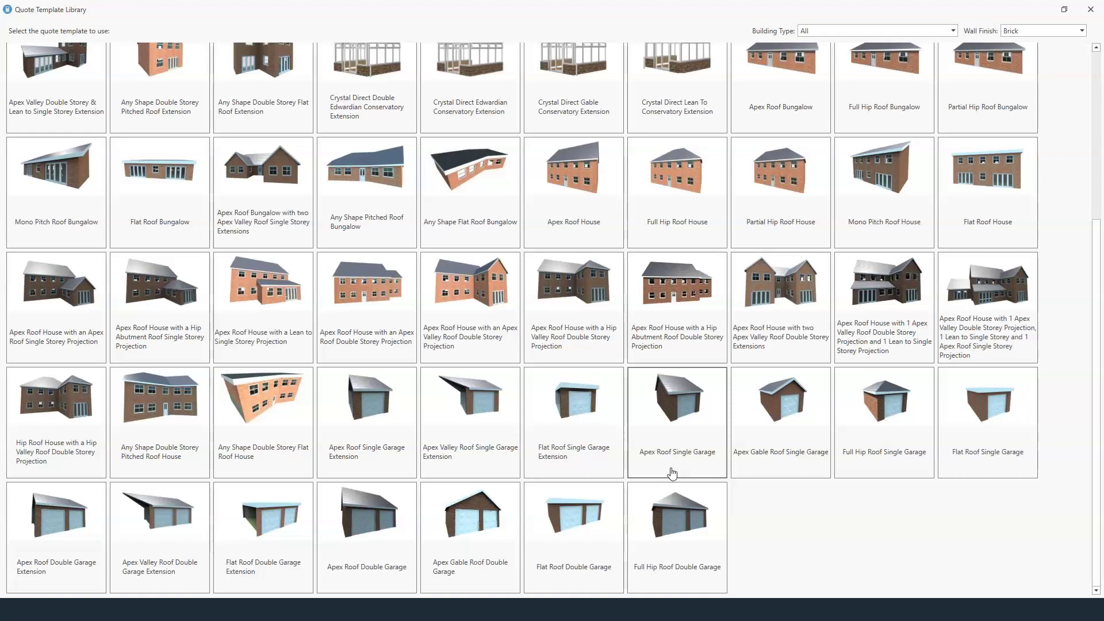
{"action": "scroll", "coordinate": [578, 455], "scroll_direction": "up", "scroll_amount": 9}
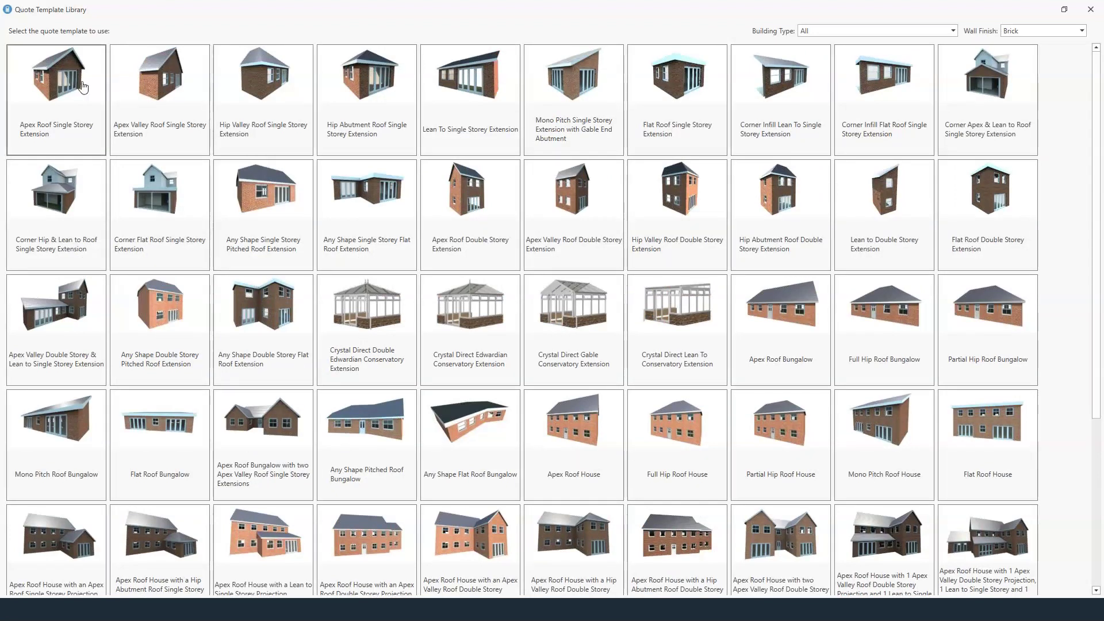
{"action": "key", "text": "Escape"}
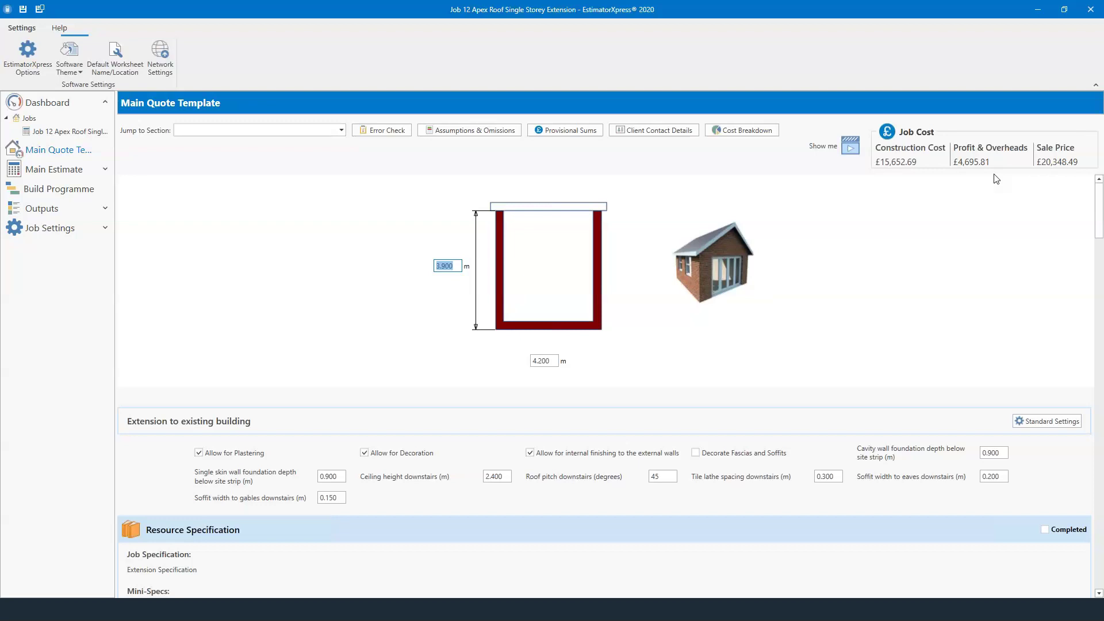
Step: Open the job's cost breakdown and examine the Brick and Block Cavity Wall costs by estimating calculator
{"action": "left_click", "coordinate": [918, 158]}
{"action": "left_click", "coordinate": [732, 133]}
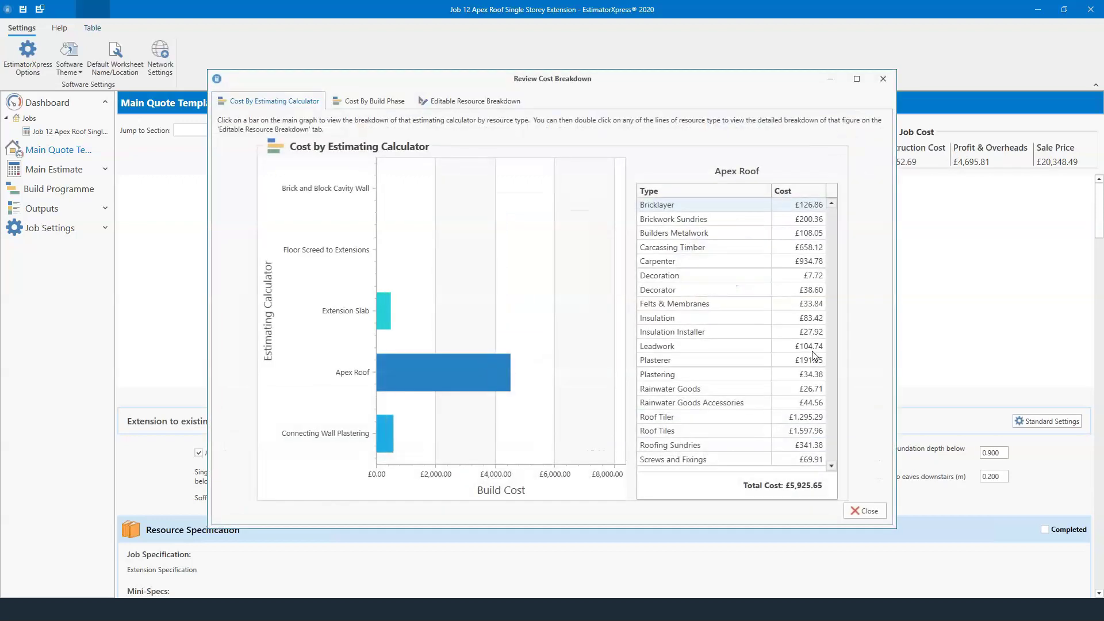
{"action": "mouse_move", "coordinate": [444, 195]}
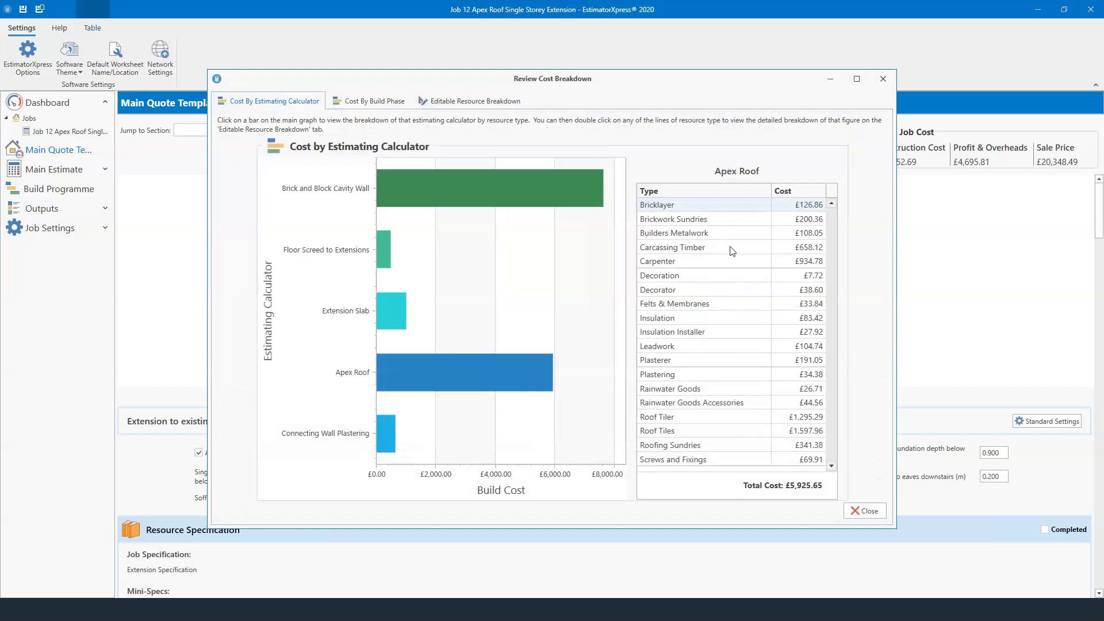
{"action": "left_click", "coordinate": [450, 184]}
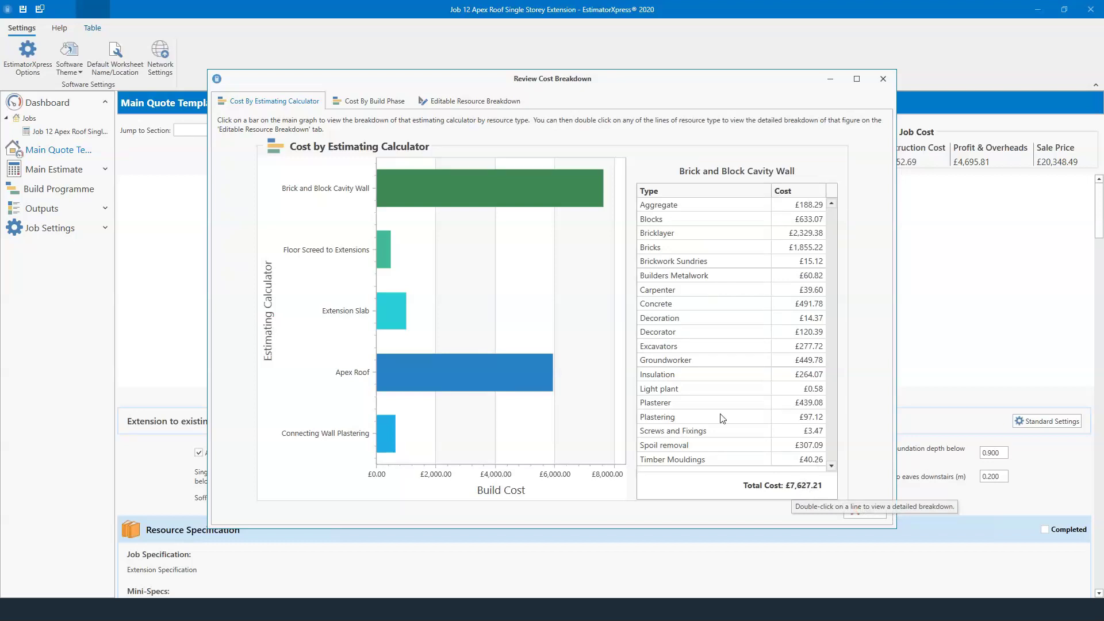
{"action": "mouse_move", "coordinate": [444, 189]}
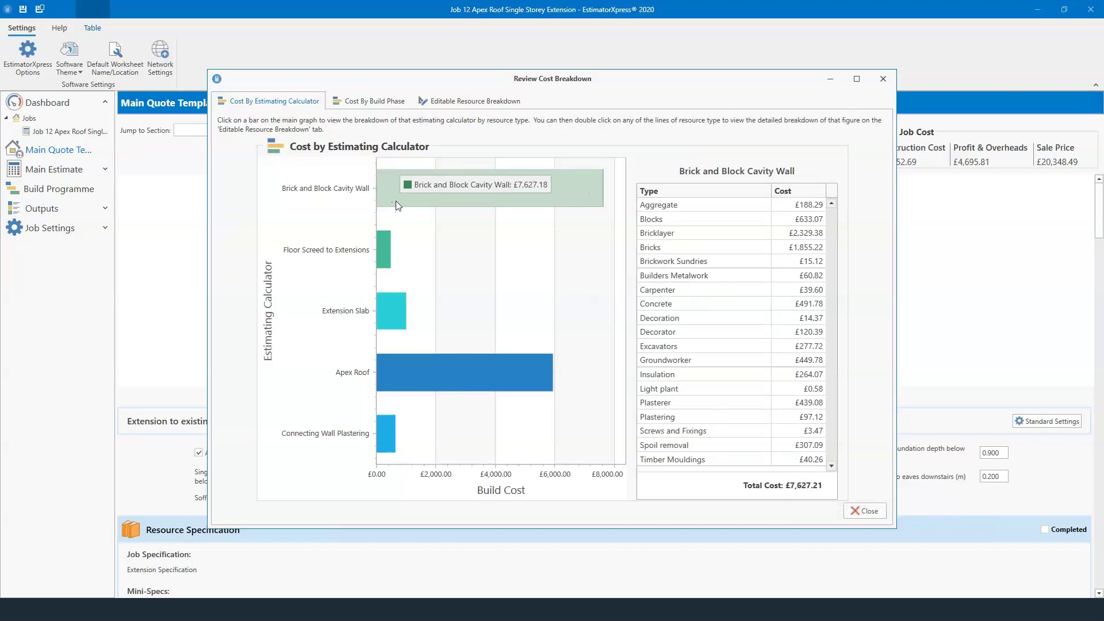
Step: Review the cost by build phase for the Masonry Shell, and close the cost breakdown
{"action": "left_click", "coordinate": [366, 103]}
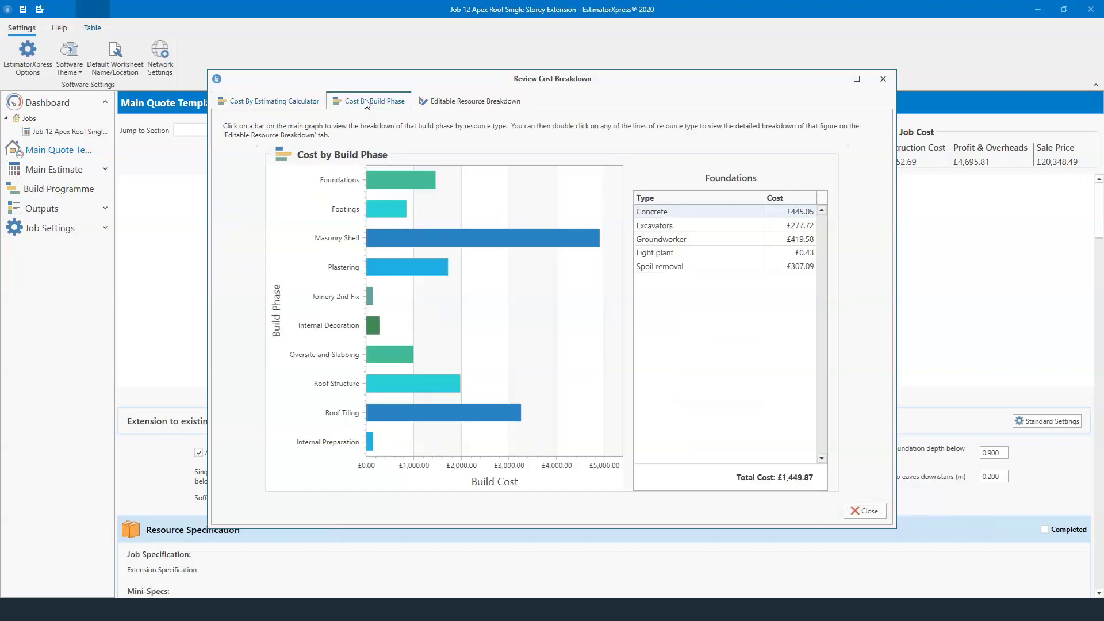
{"action": "left_click", "coordinate": [406, 240]}
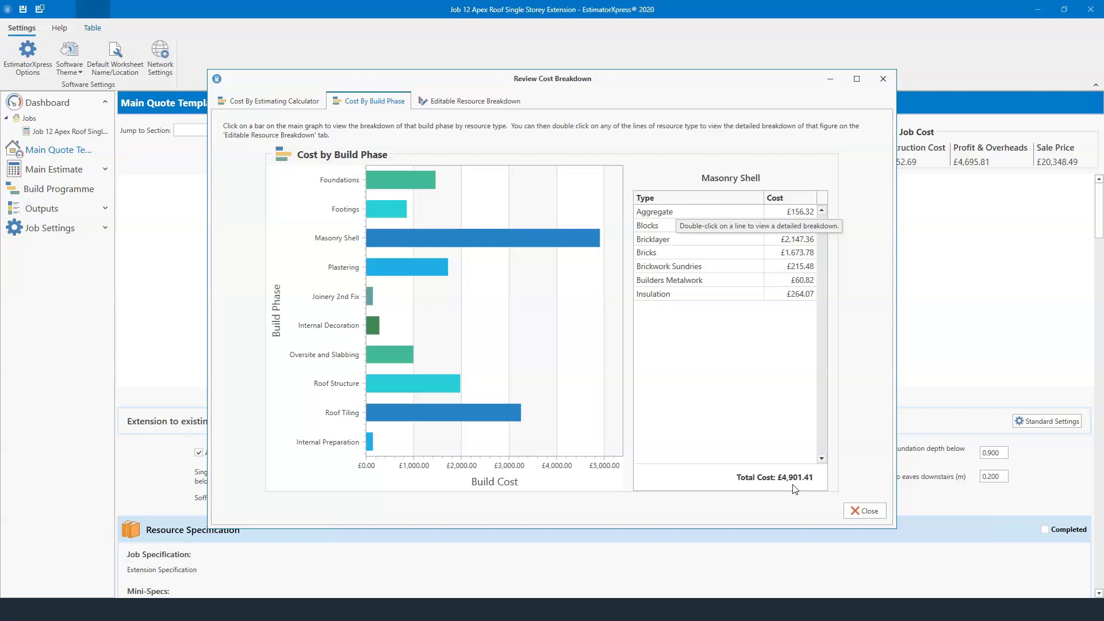
{"action": "left_click", "coordinate": [863, 510]}
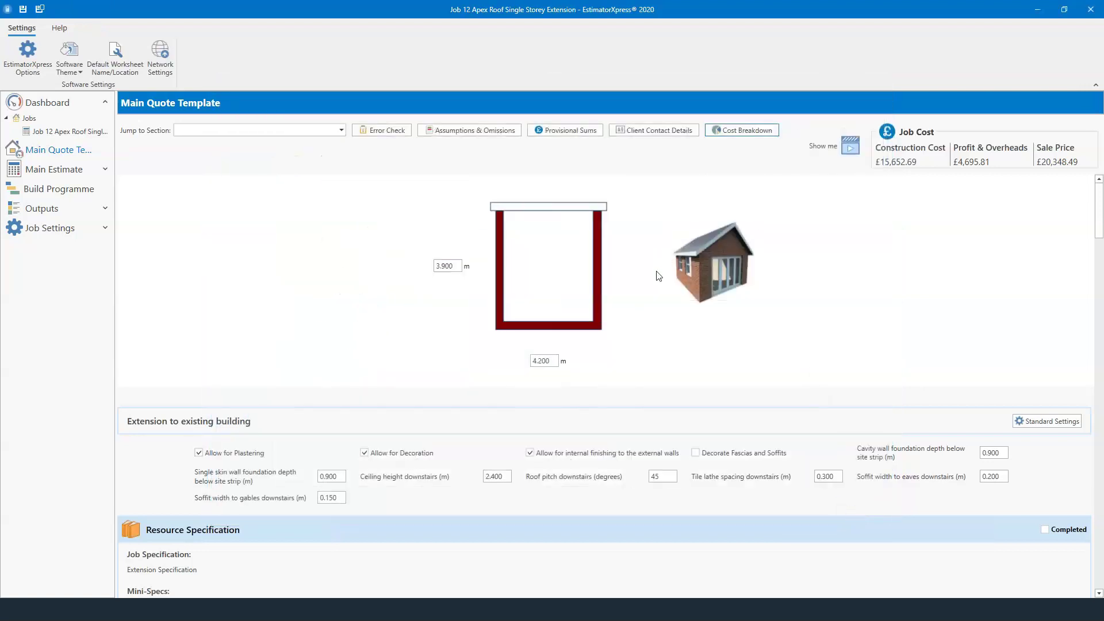
Step: Set the extension's plan dimensions to 6 m wide and 4 m deep
{"action": "left_click", "coordinate": [555, 362]}
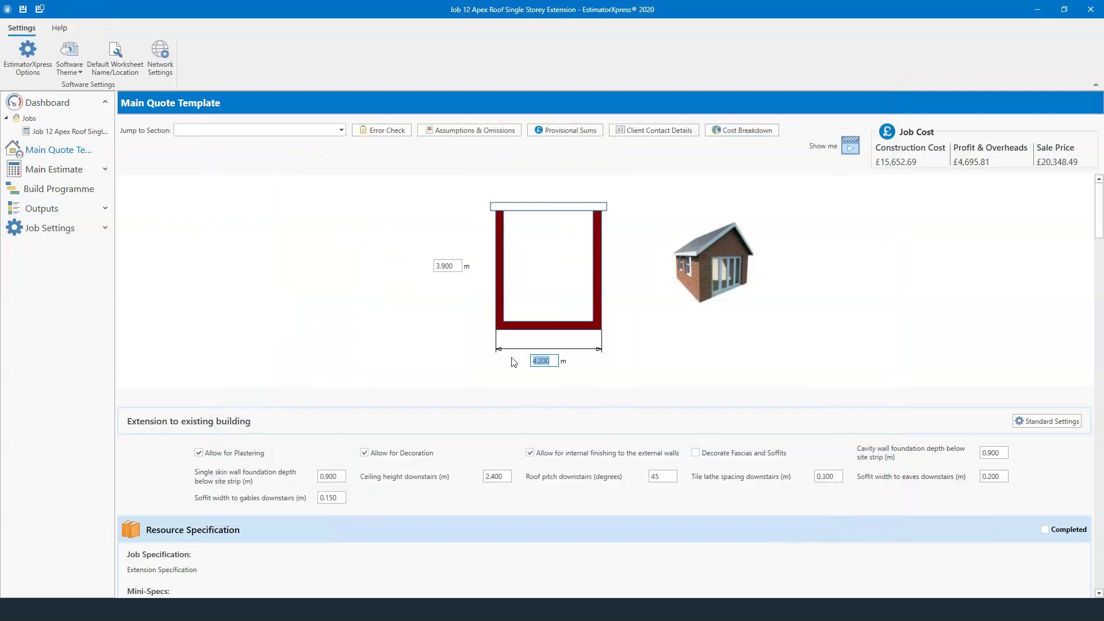
{"action": "type", "text": "6"}
{"action": "left_click", "coordinate": [447, 266]}
{"action": "type", "text": "4"}
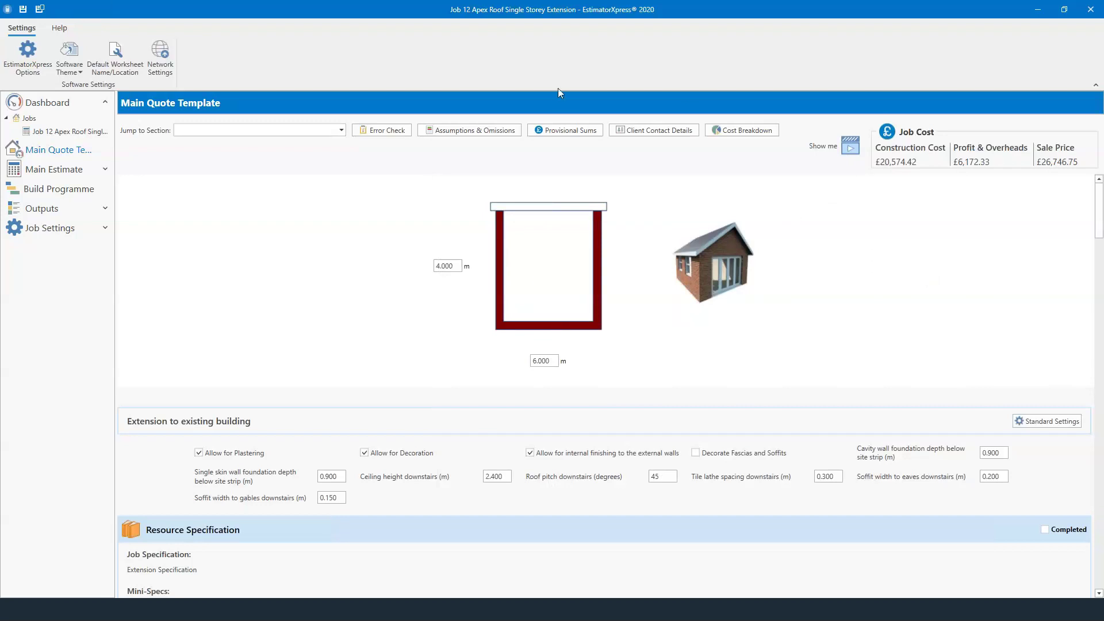
Step: Look at the job's assumptions and omissions, provisional sums and client contact details, closing each without entering anything
{"action": "left_click", "coordinate": [448, 130]}
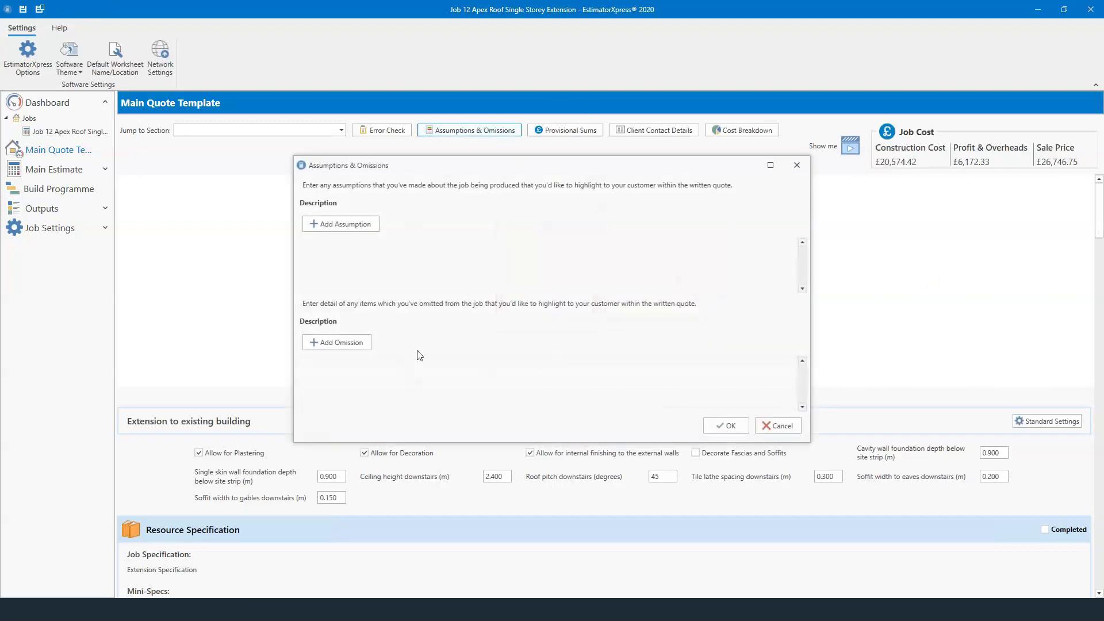
{"action": "left_click", "coordinate": [796, 164]}
{"action": "left_click", "coordinate": [573, 133]}
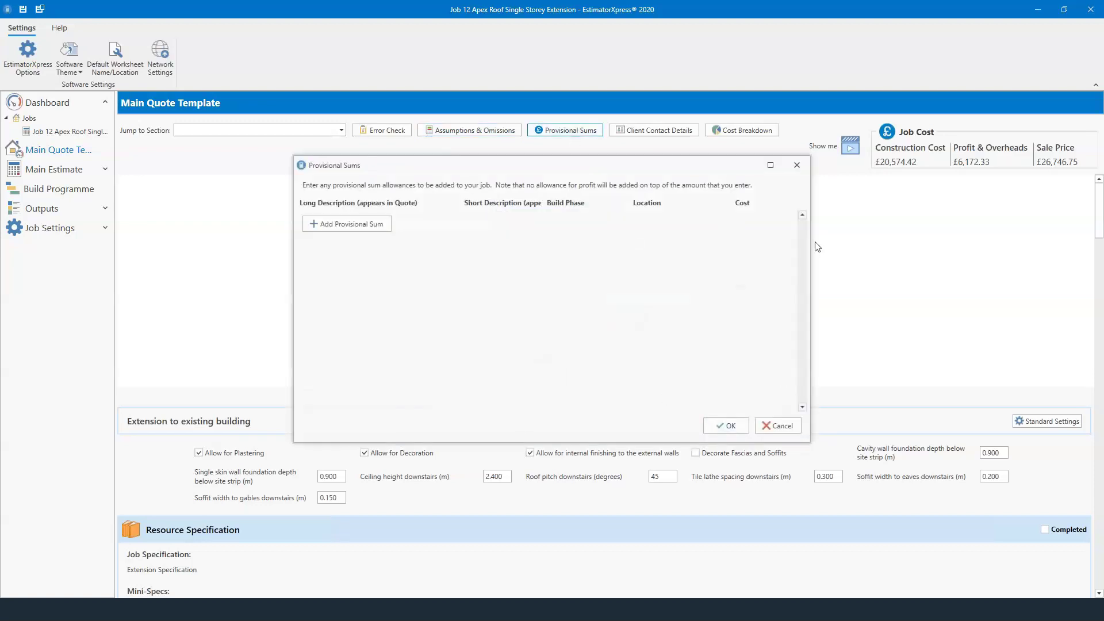
{"action": "left_click", "coordinate": [797, 165]}
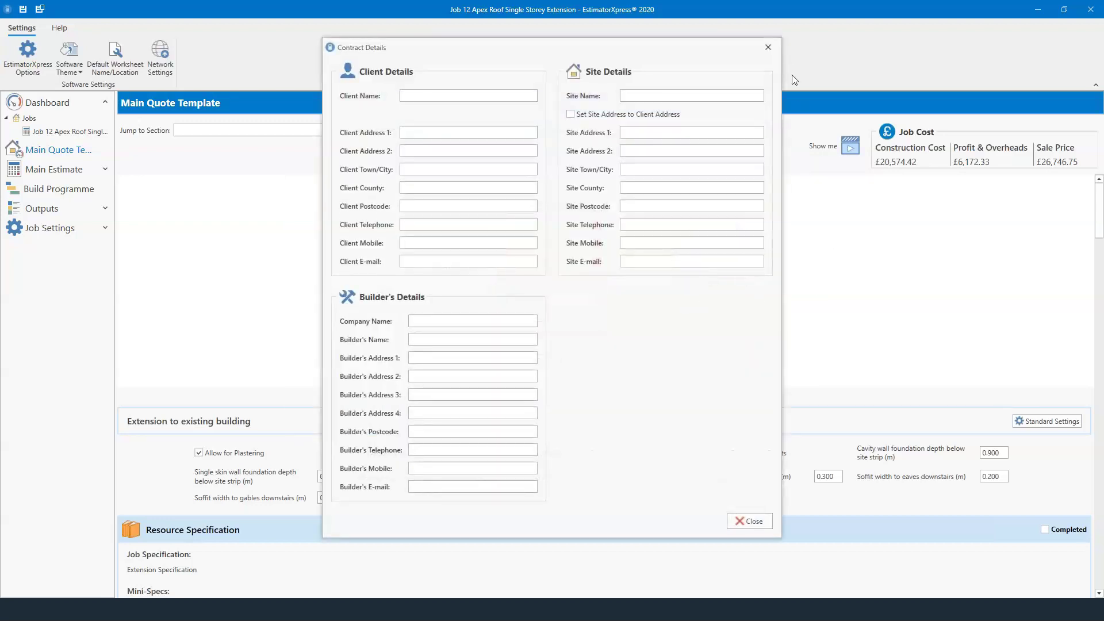
{"action": "left_click", "coordinate": [768, 47]}
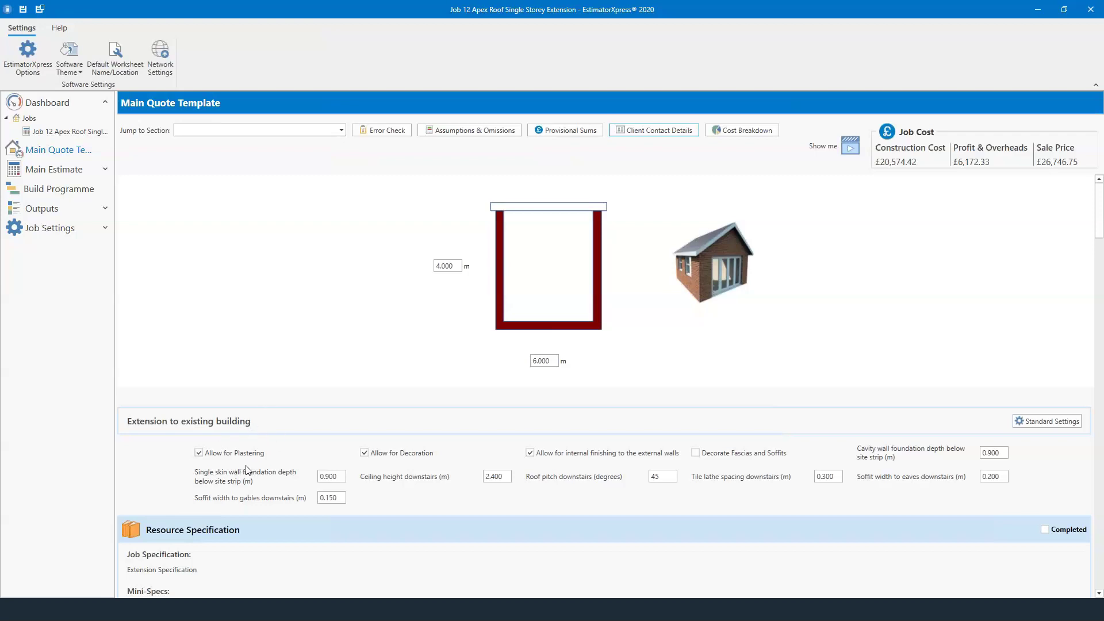
Step: Exclude decoration from the Extension to existing building settings
{"action": "mouse_move", "coordinate": [397, 459]}
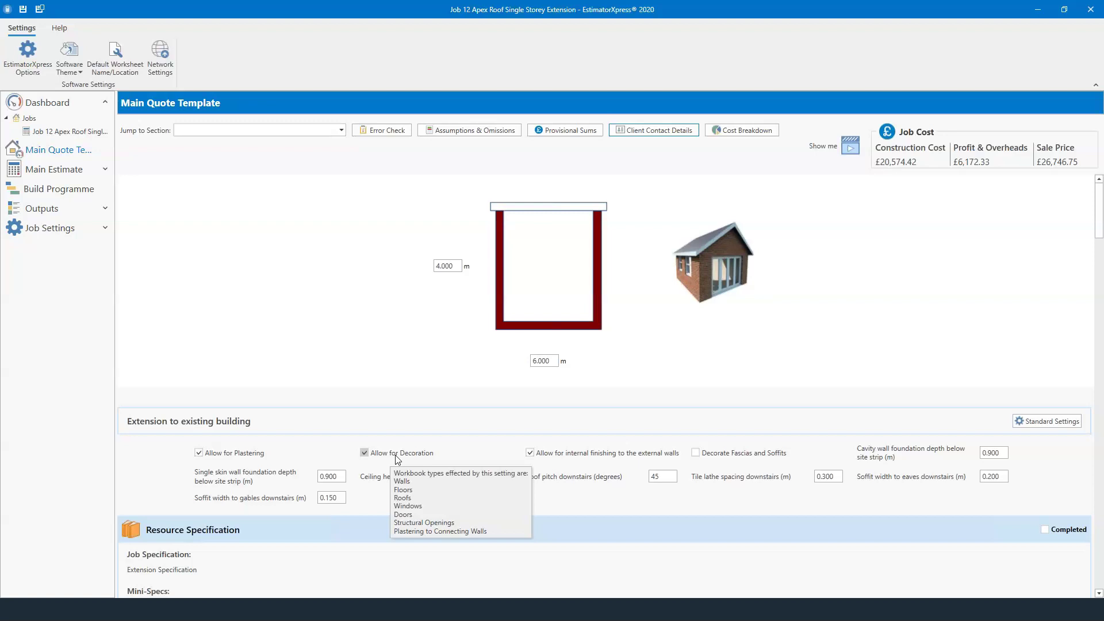
{"action": "left_click", "coordinate": [397, 455]}
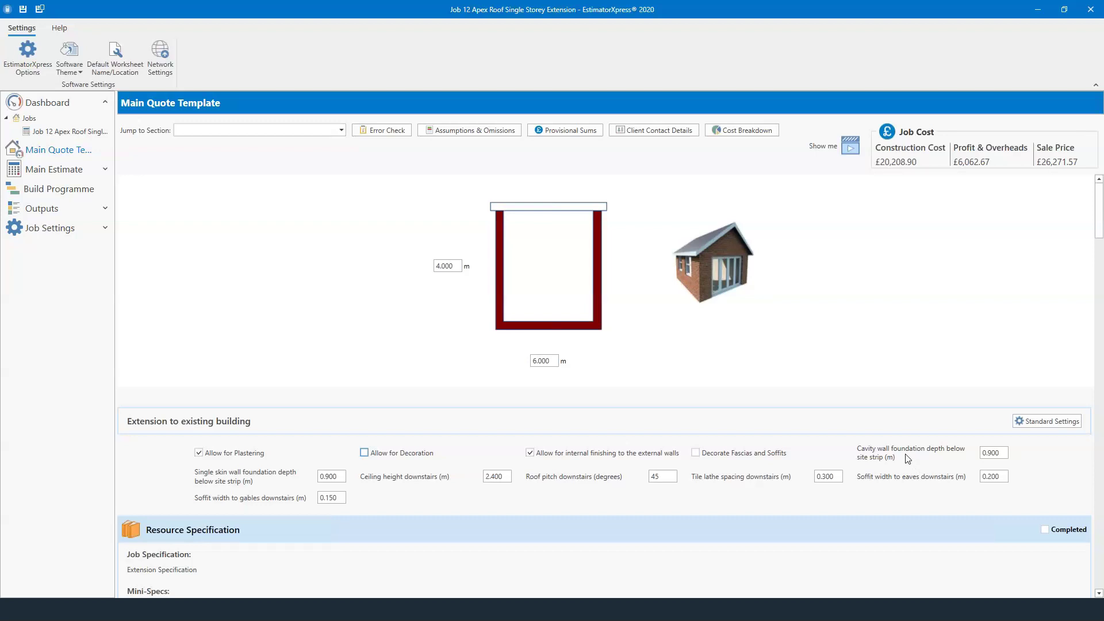
{"action": "scroll", "coordinate": [569, 455], "scroll_direction": "down", "scroll_amount": 1}
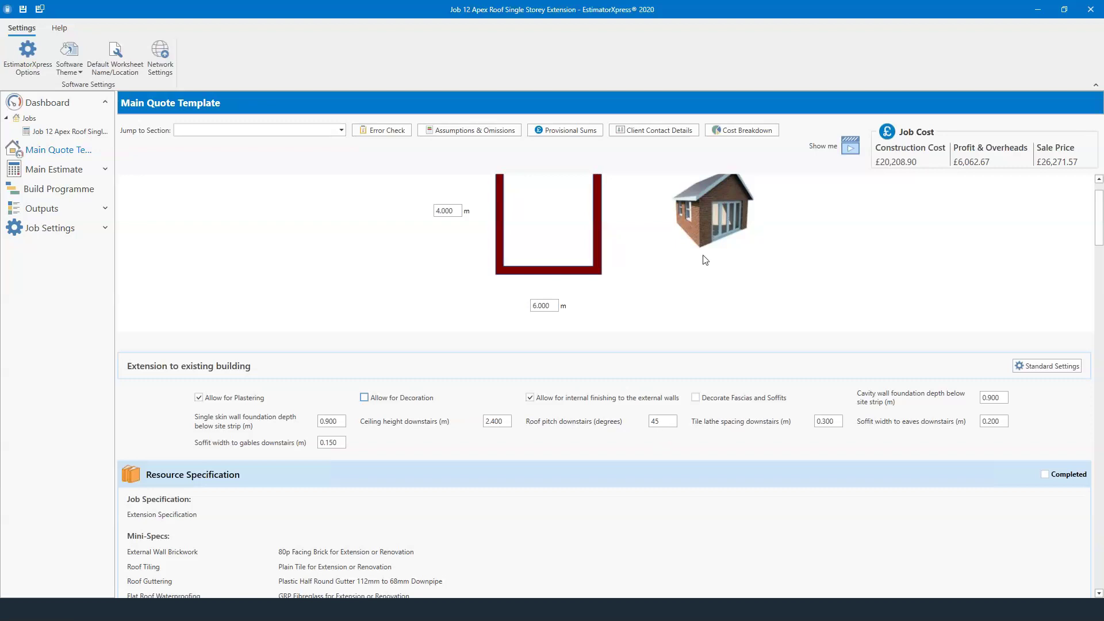
{"action": "scroll", "coordinate": [714, 231], "scroll_direction": "up", "scroll_amount": 1}
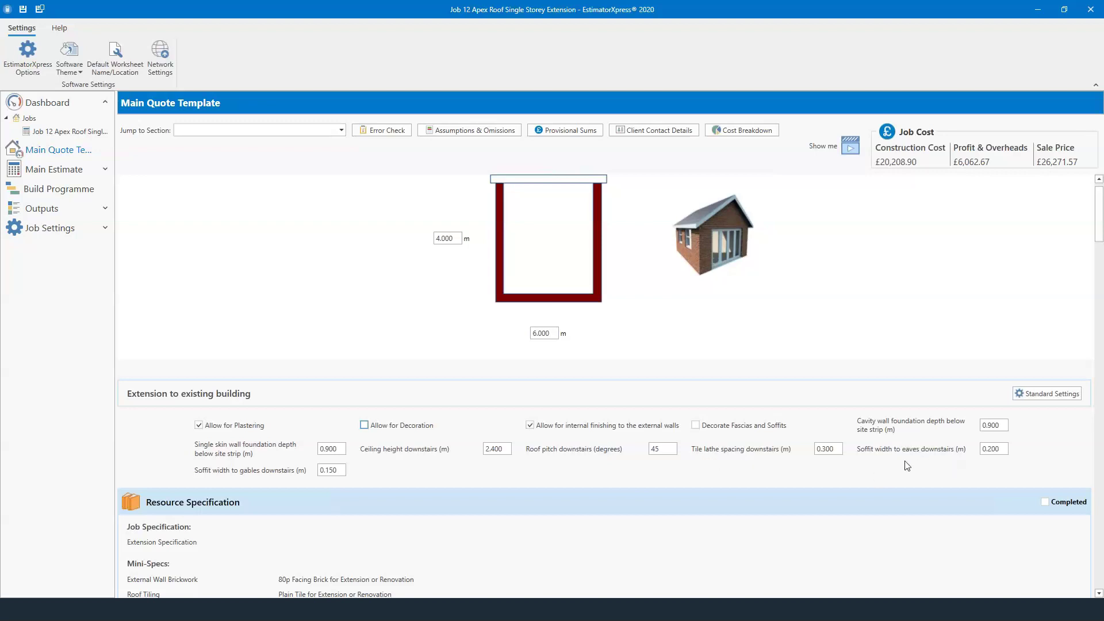
Step: Edit the job's mini-specs, choosing £1.30 Facing Brick for Extension or Renovation for external wall brickwork and Slate for Extension or Renovation for roof tiling
{"action": "scroll", "coordinate": [909, 466], "scroll_direction": "down", "scroll_amount": 2}
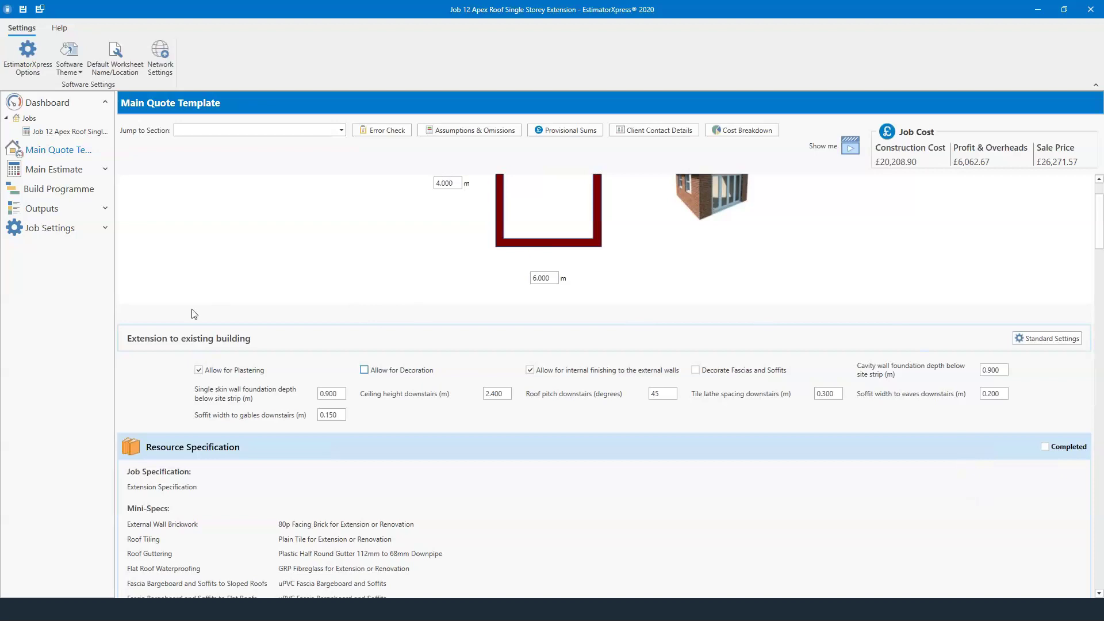
{"action": "scroll", "coordinate": [472, 520], "scroll_direction": "down", "scroll_amount": 3}
{"action": "scroll", "coordinate": [469, 518], "scroll_direction": "down", "scroll_amount": 3}
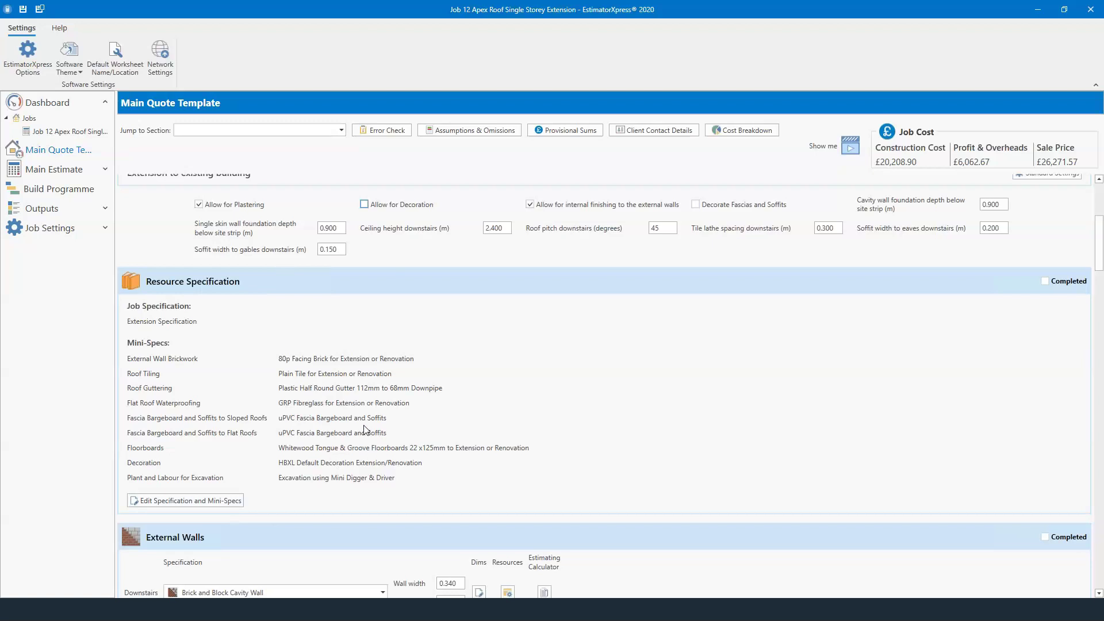
{"action": "left_click", "coordinate": [168, 502]}
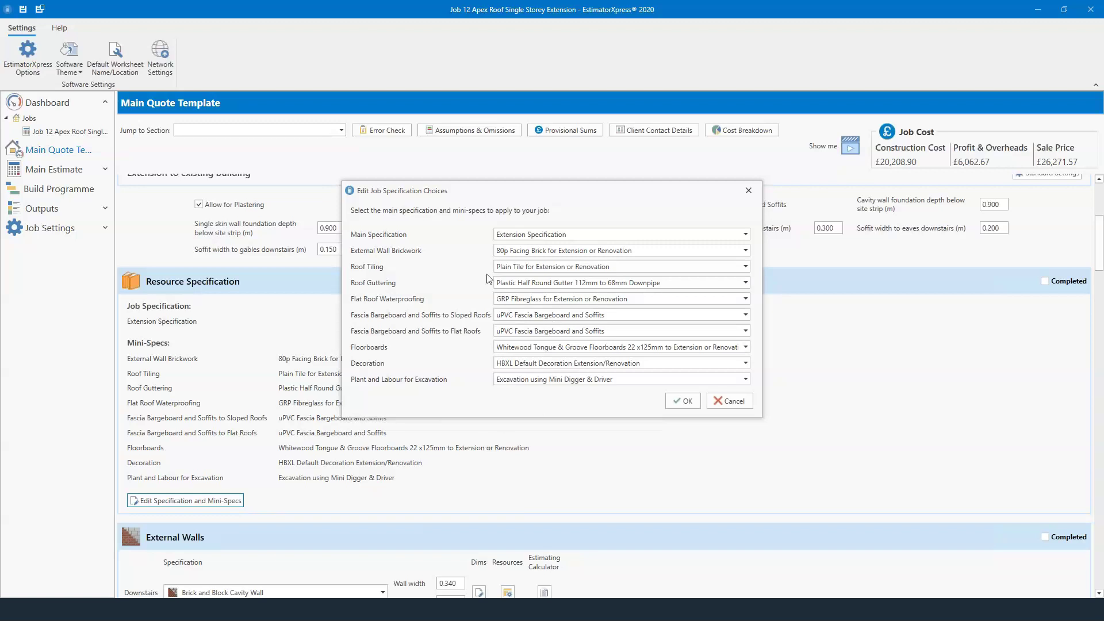
{"action": "left_click", "coordinate": [559, 253]}
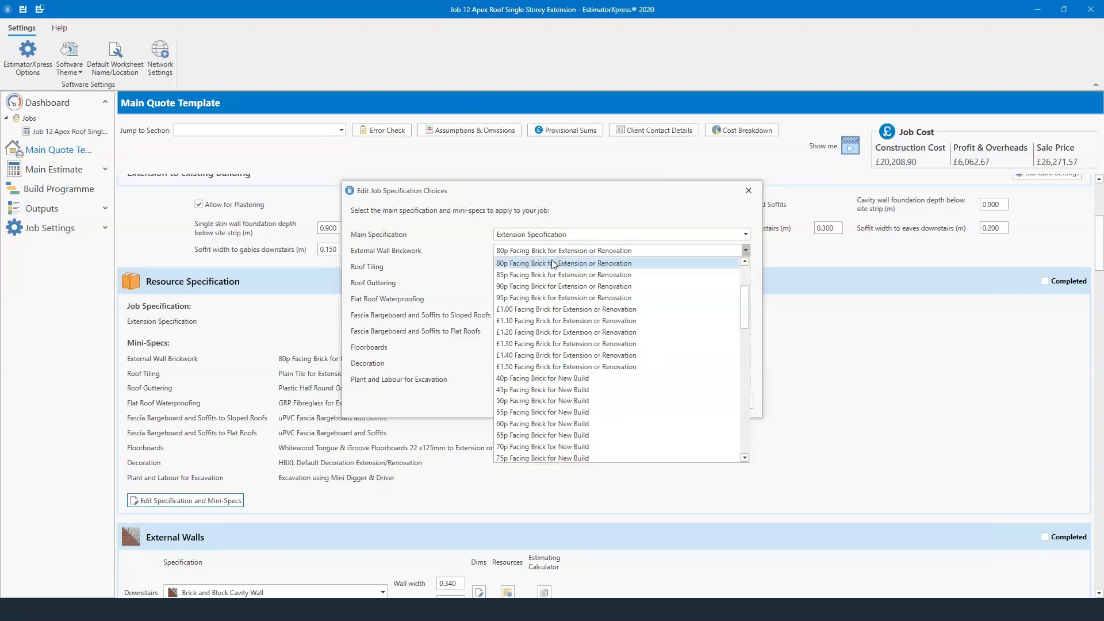
{"action": "left_click", "coordinate": [540, 344]}
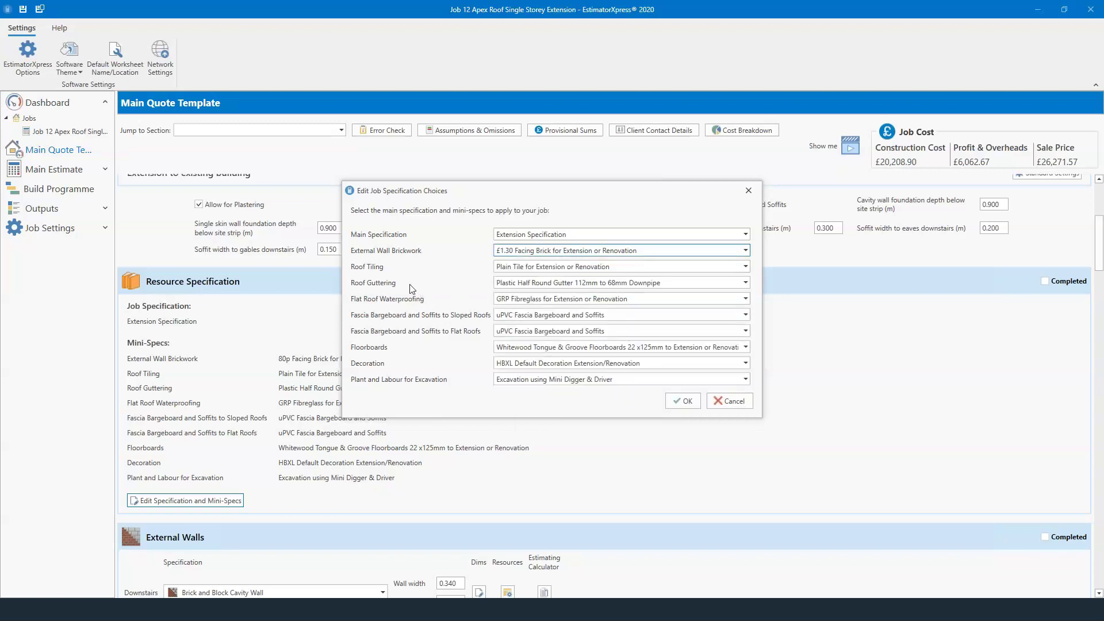
{"action": "left_click", "coordinate": [518, 269]}
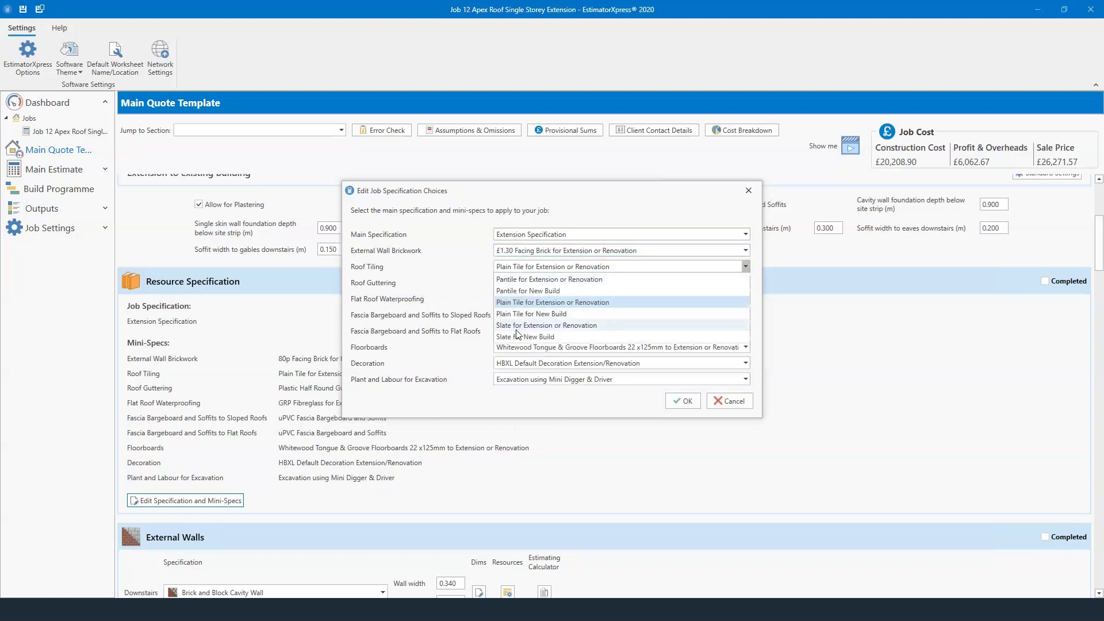
{"action": "left_click", "coordinate": [520, 333]}
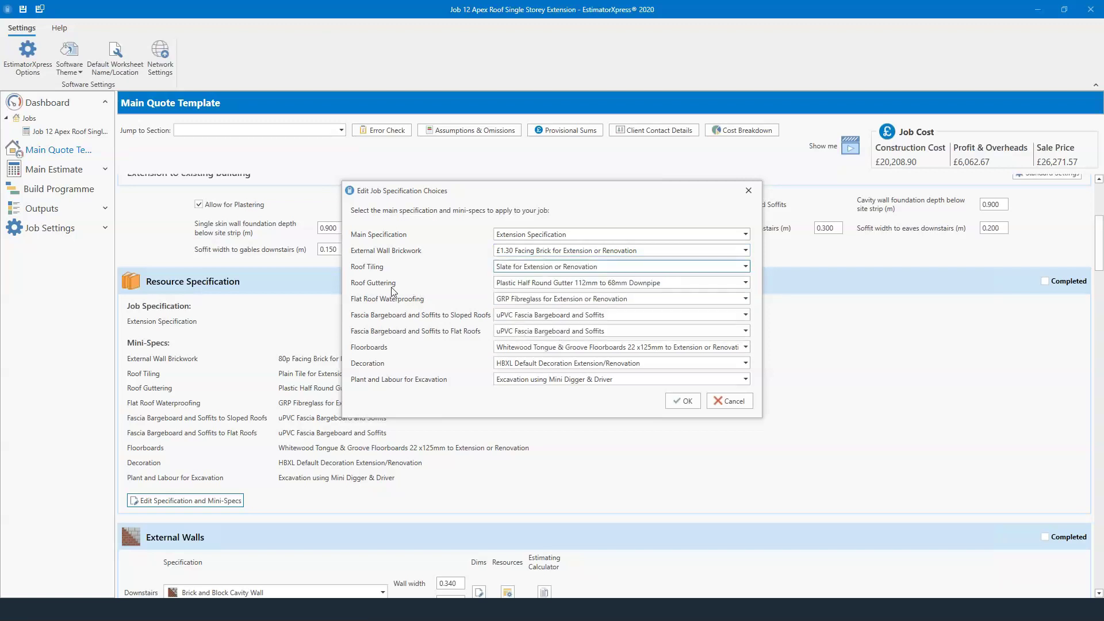
Step: Look through the mini-spec options for roof guttering, flat roof waterproofing, floorboards and excavation plant and labour, keeping the existing choices
{"action": "left_click", "coordinate": [519, 284]}
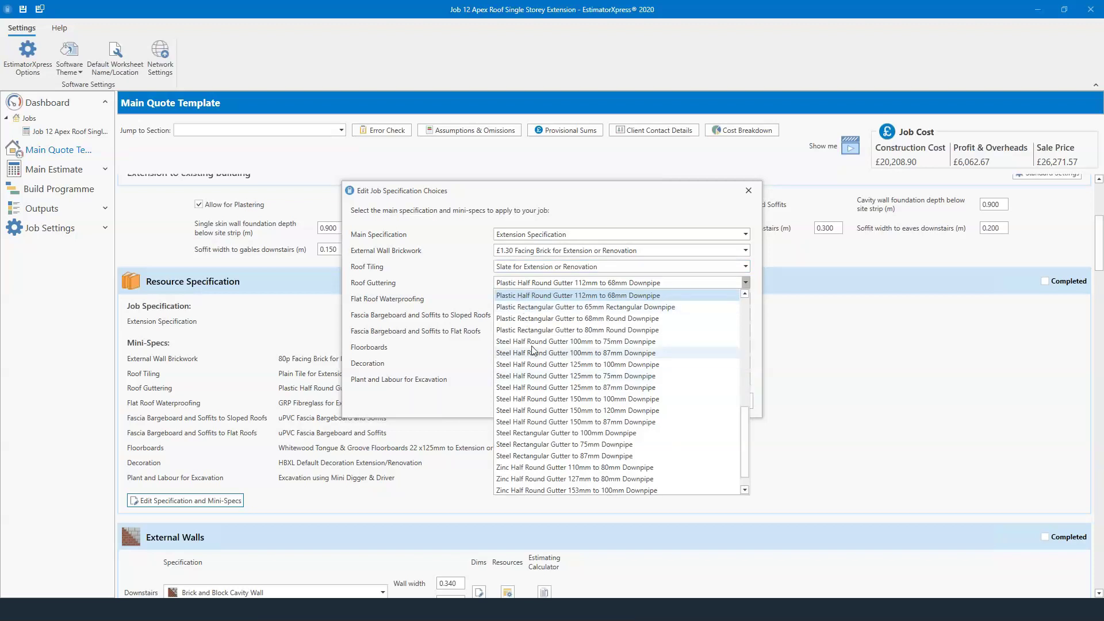
{"action": "scroll", "coordinate": [538, 423], "scroll_direction": "down", "scroll_amount": 1}
{"action": "scroll", "coordinate": [541, 374], "scroll_direction": "up", "scroll_amount": 10}
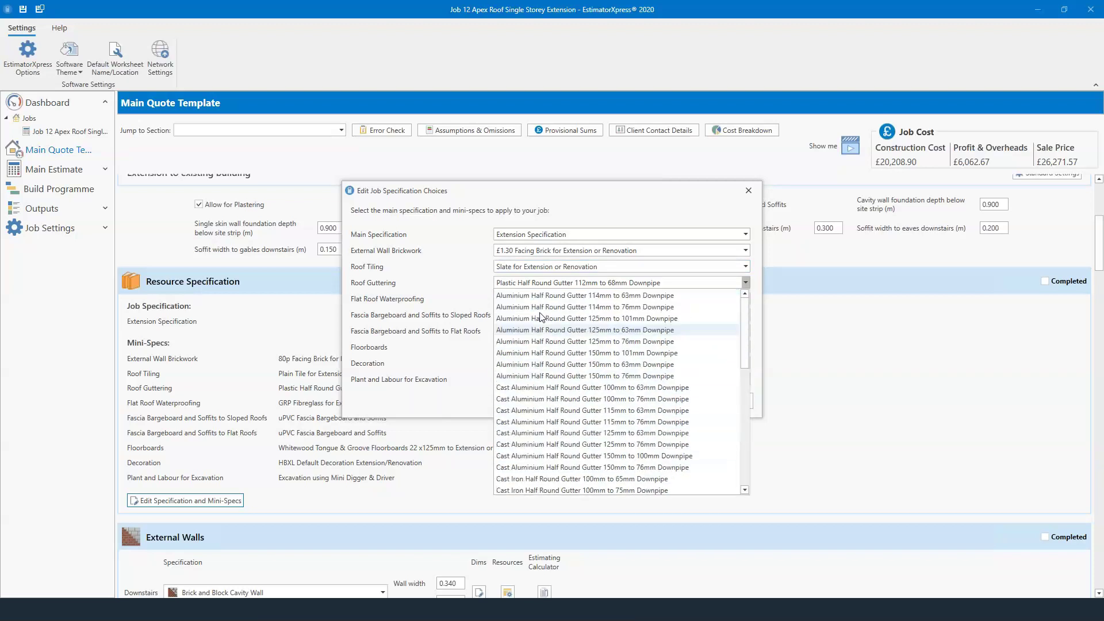
{"action": "left_click", "coordinate": [525, 283]}
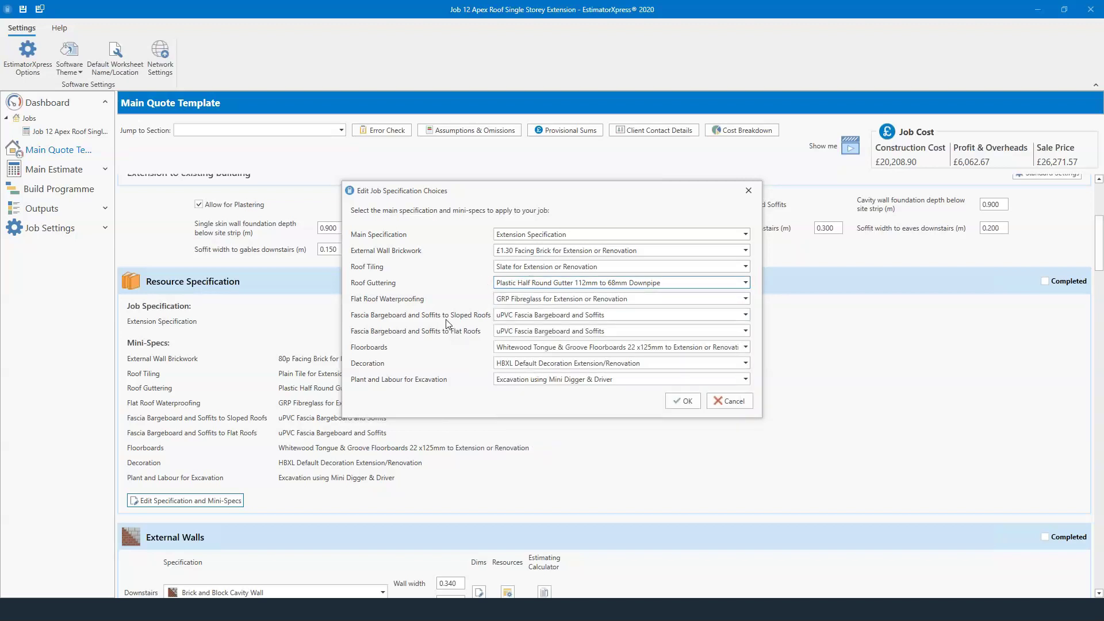
{"action": "left_click", "coordinate": [566, 299]}
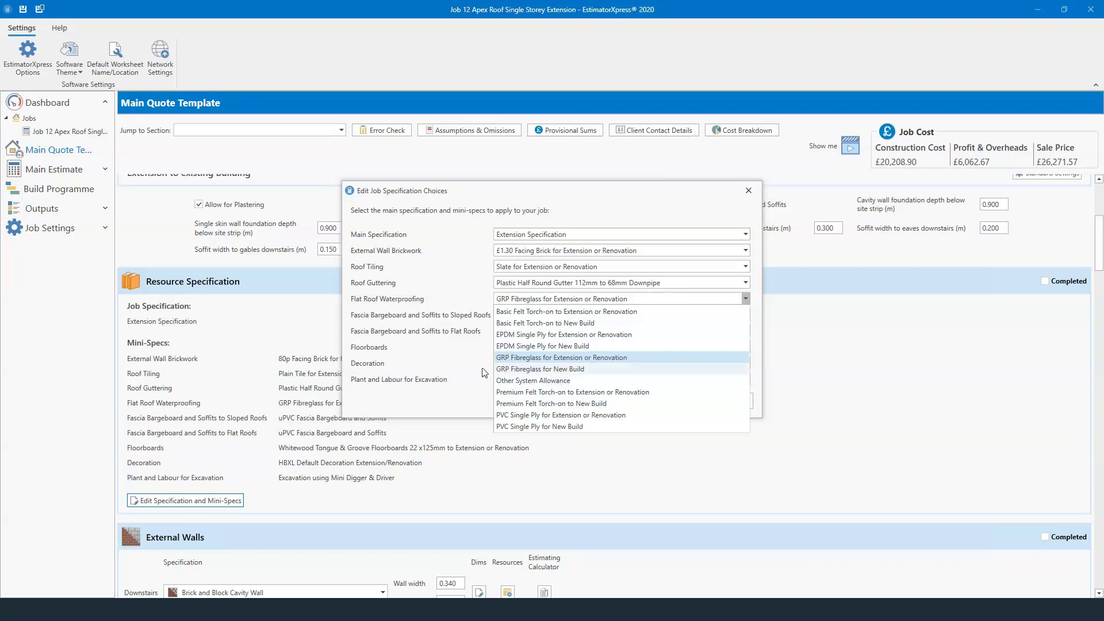
{"action": "left_click", "coordinate": [456, 346]}
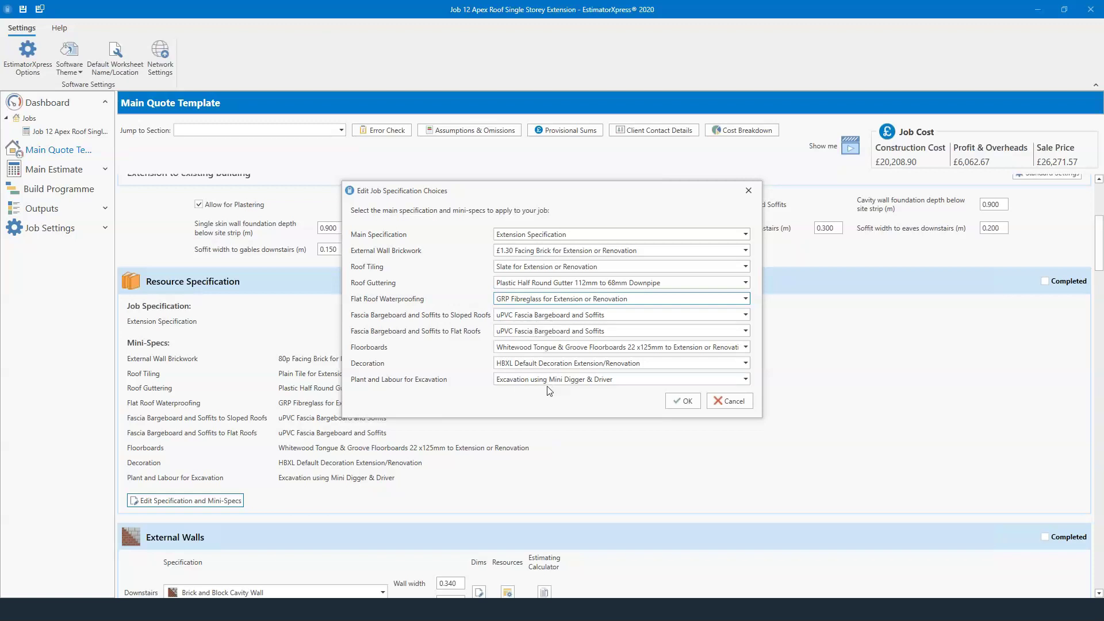
{"action": "left_click", "coordinate": [588, 347]}
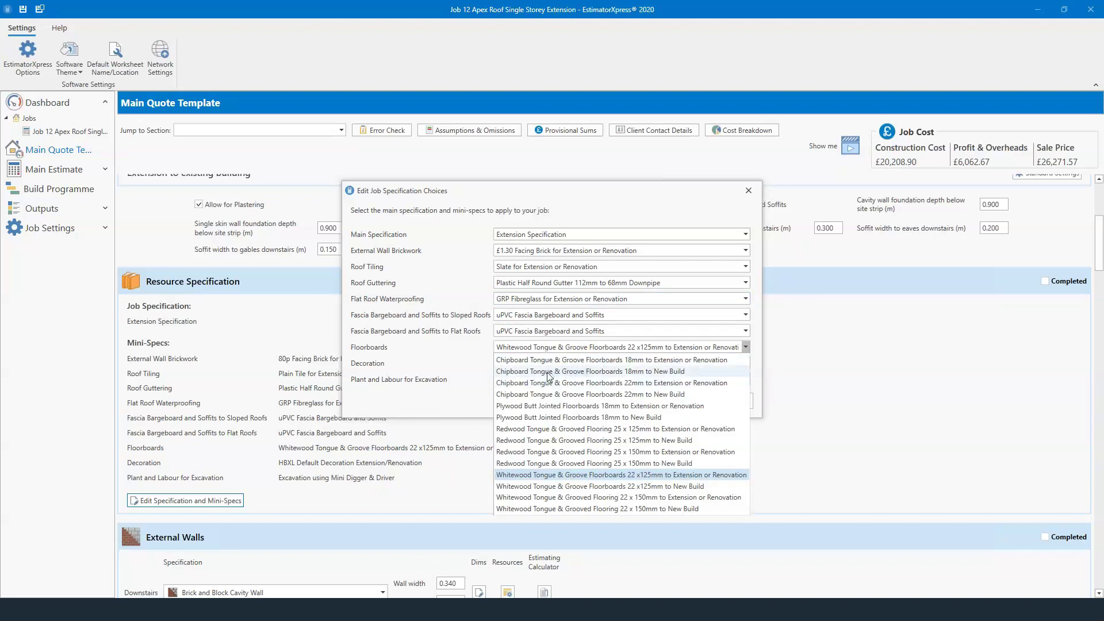
{"action": "left_click", "coordinate": [455, 362]}
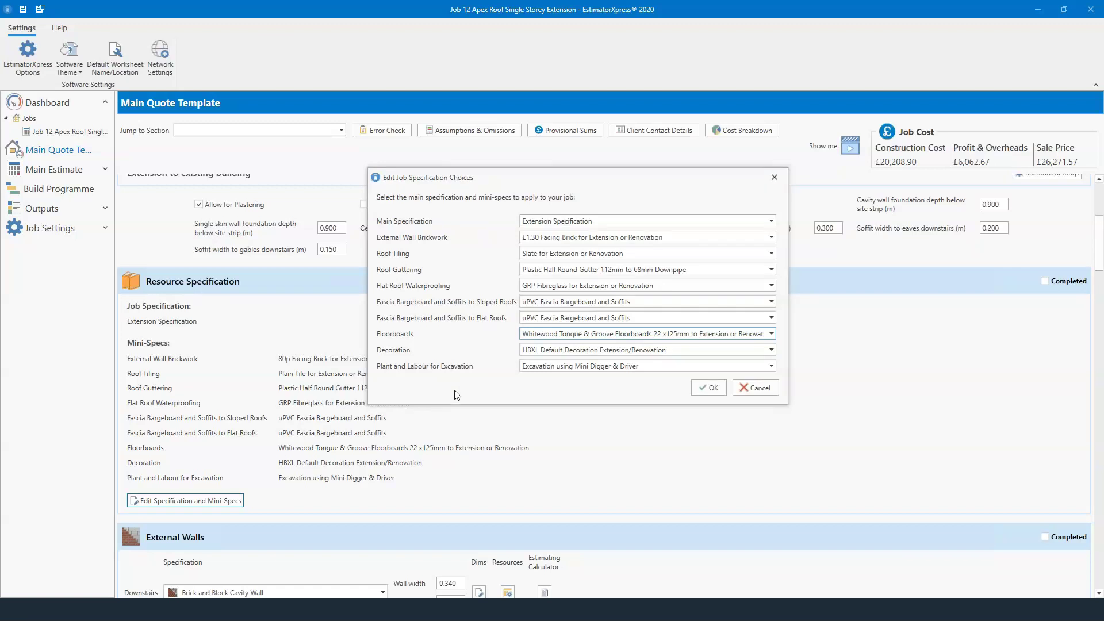
{"action": "left_click", "coordinate": [613, 371]}
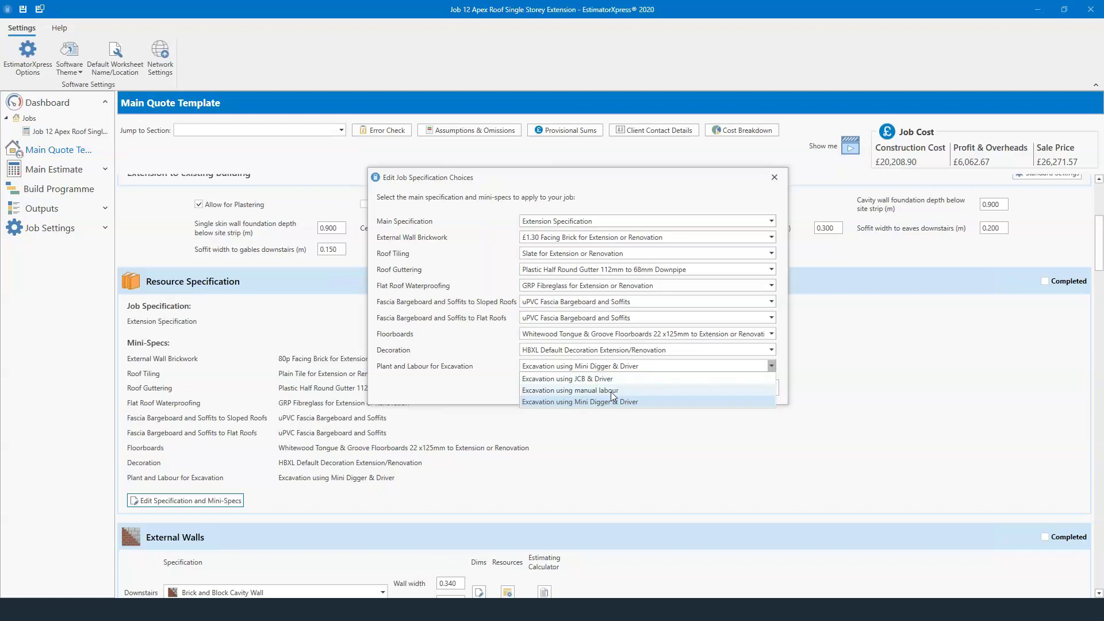
{"action": "left_click", "coordinate": [499, 391]}
Step: Apply the specification choices to the job and mark the Resource Specification section as completed
{"action": "left_click", "coordinate": [711, 390]}
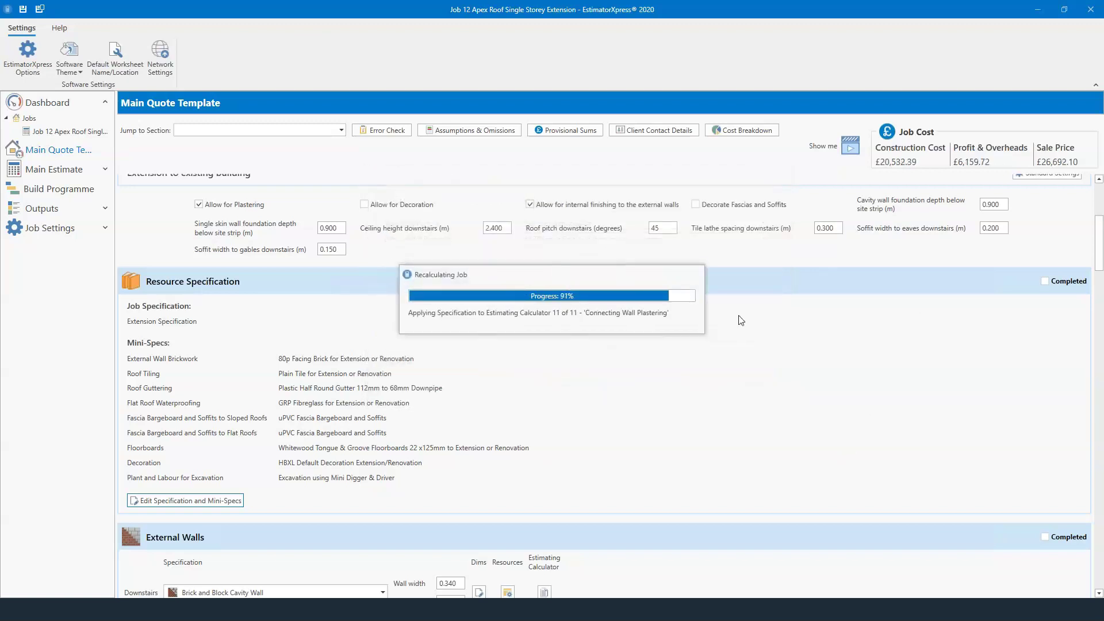
{"action": "left_click", "coordinate": [629, 333]}
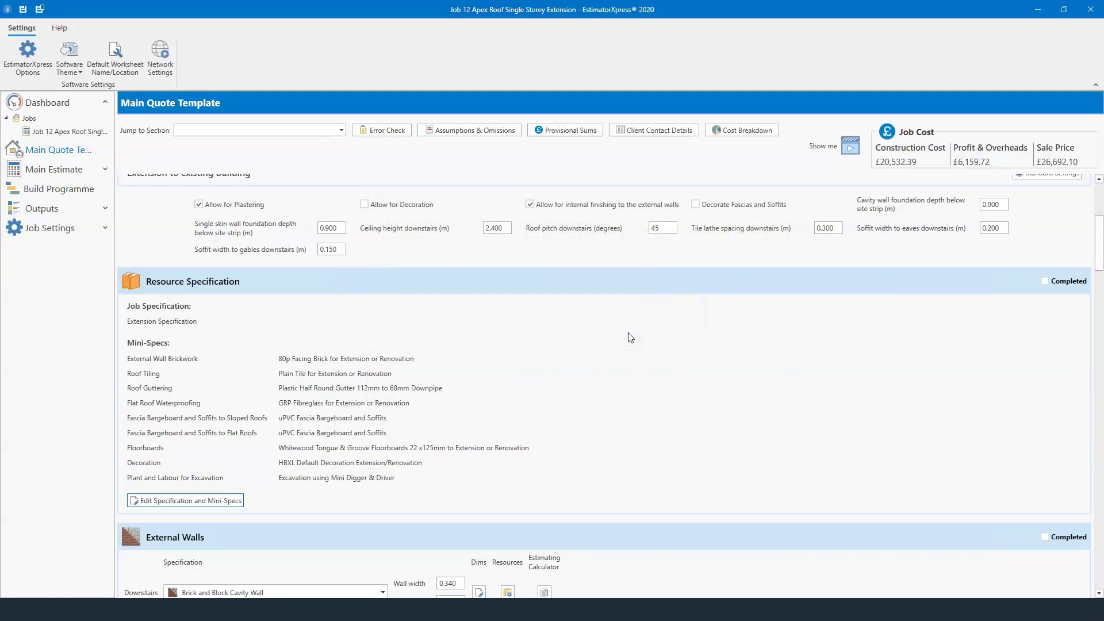
{"action": "left_click", "coordinate": [1069, 281]}
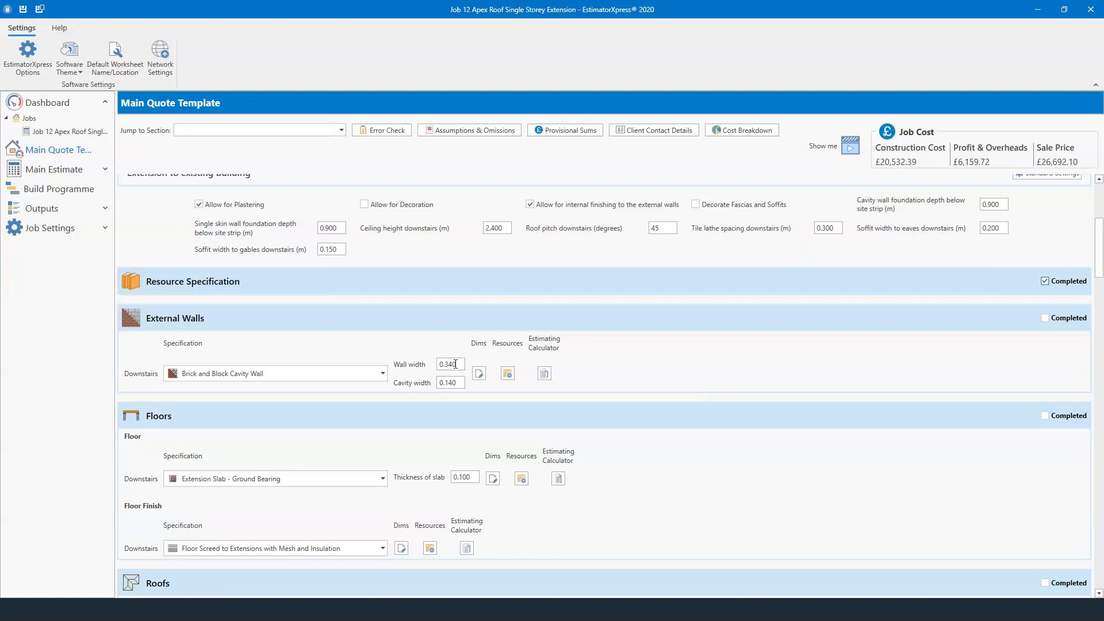
Step: Change the downstairs external wall specification to External Cavity Block Wall
{"action": "scroll", "coordinate": [725, 306], "scroll_direction": "up", "scroll_amount": 5}
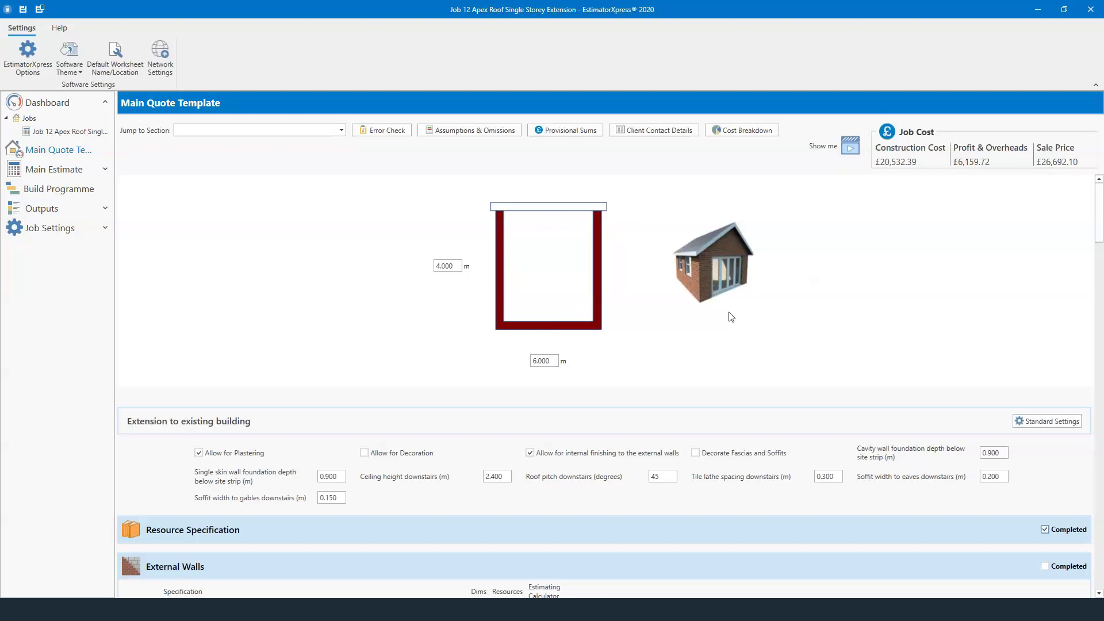
{"action": "scroll", "coordinate": [731, 317], "scroll_direction": "down", "scroll_amount": 4}
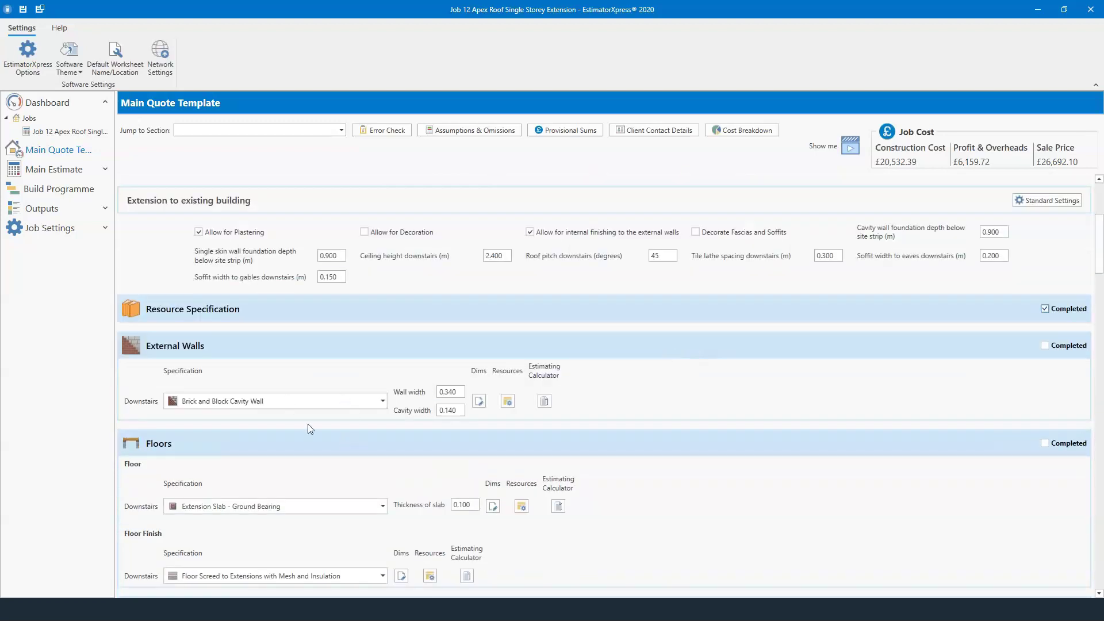
{"action": "left_click", "coordinate": [351, 403]}
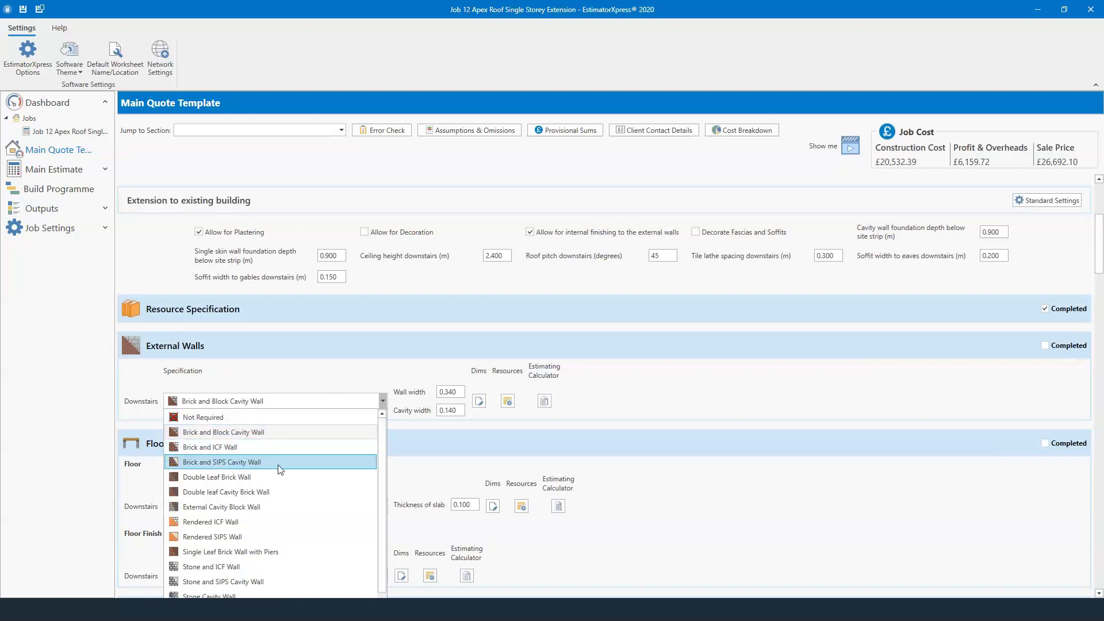
{"action": "left_click", "coordinate": [257, 508]}
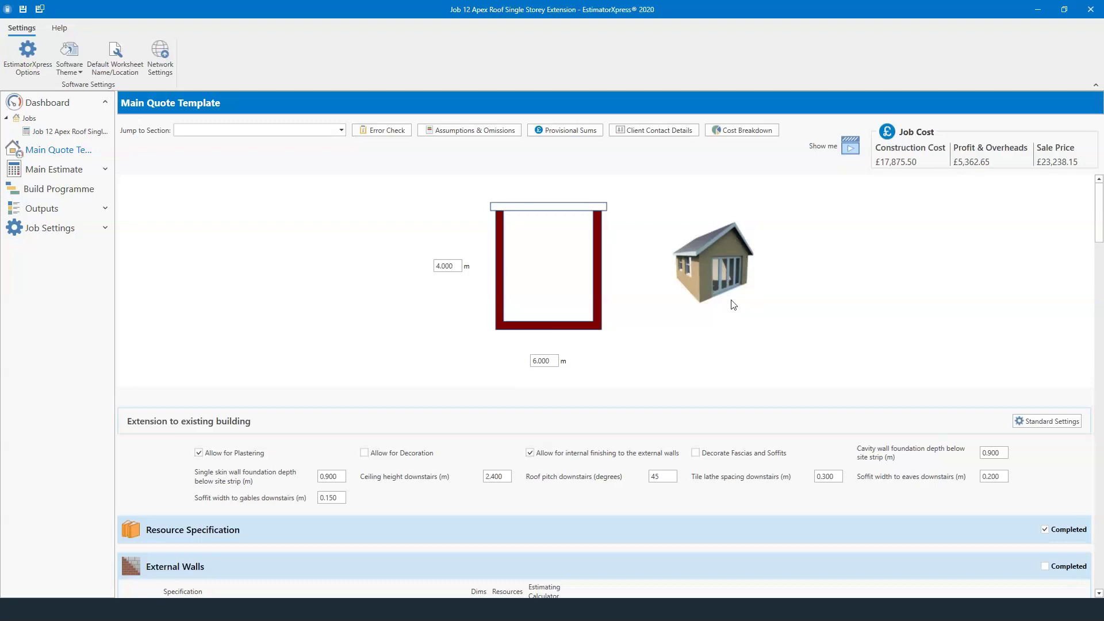
Step: Return the downstairs external wall specification to Brick and Block Cavity Wall and check the extension's preview picture
{"action": "scroll", "coordinate": [551, 382], "scroll_direction": "down", "scroll_amount": 5}
{"action": "left_click", "coordinate": [345, 456]}
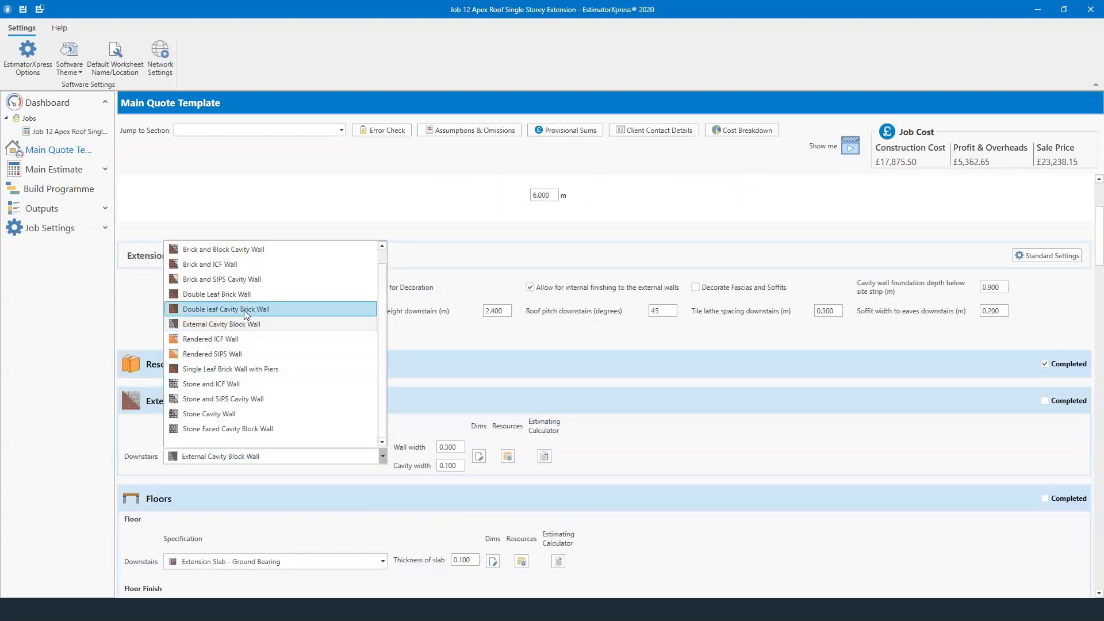
{"action": "left_click", "coordinate": [233, 249]}
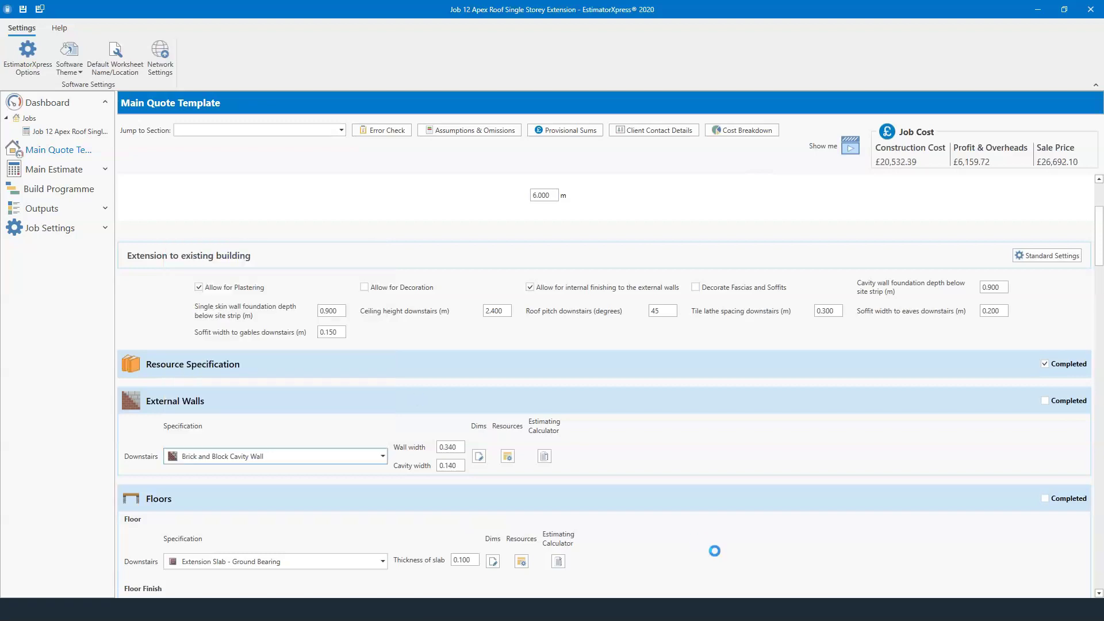
{"action": "left_click", "coordinate": [480, 456]}
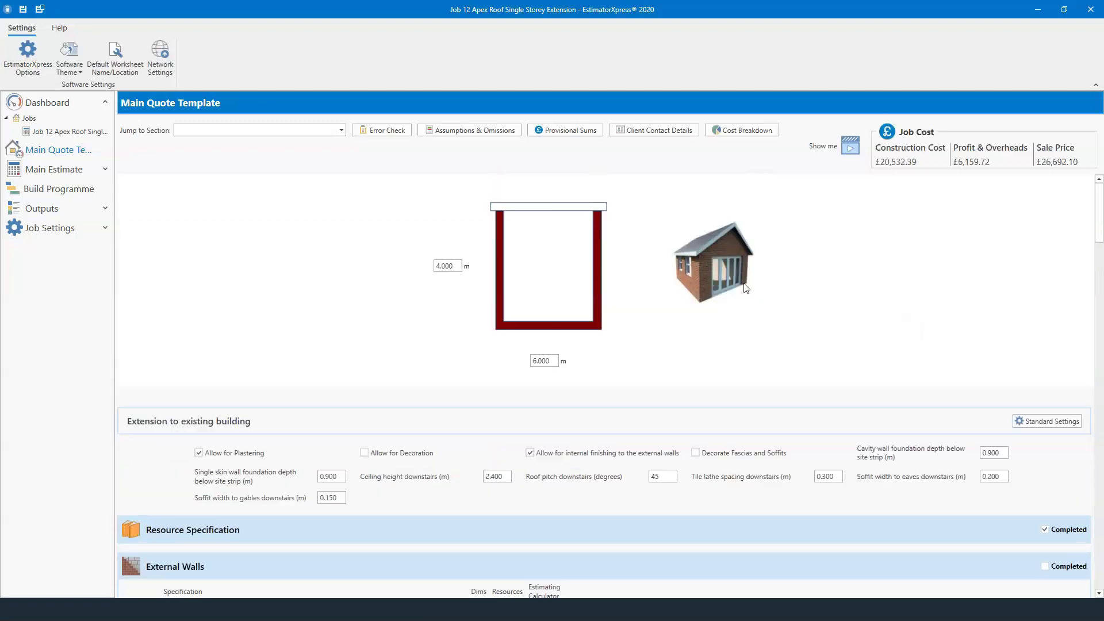
{"action": "scroll", "coordinate": [744, 405], "scroll_direction": "down", "scroll_amount": 5}
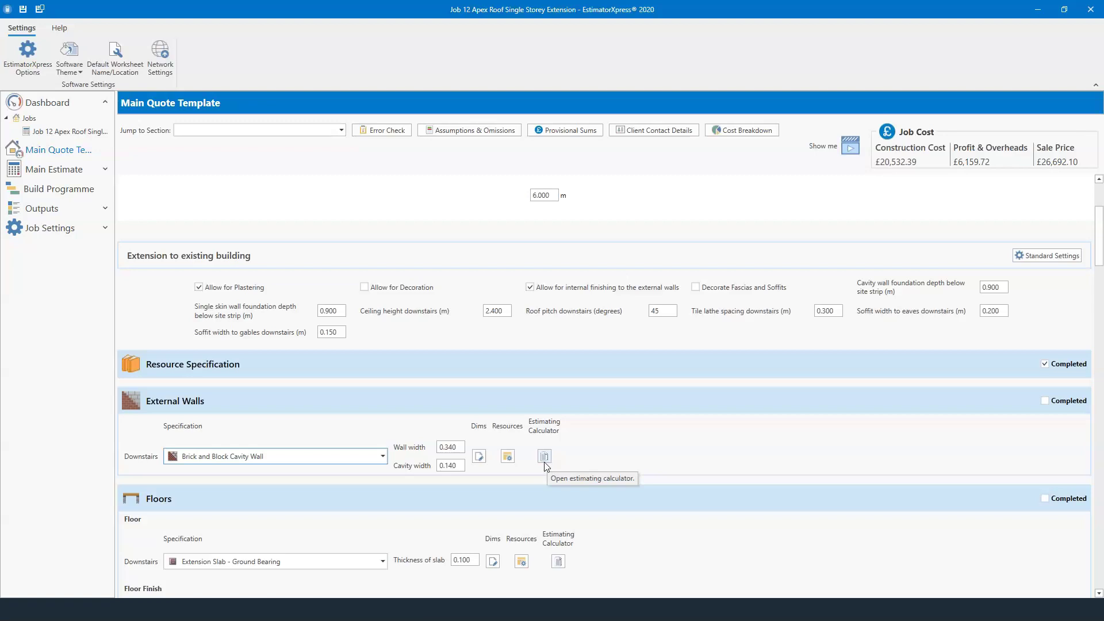
Step: Open the dimensions for the downstairs external walls and review the wall, gable and foundation details
{"action": "left_click", "coordinate": [480, 456]}
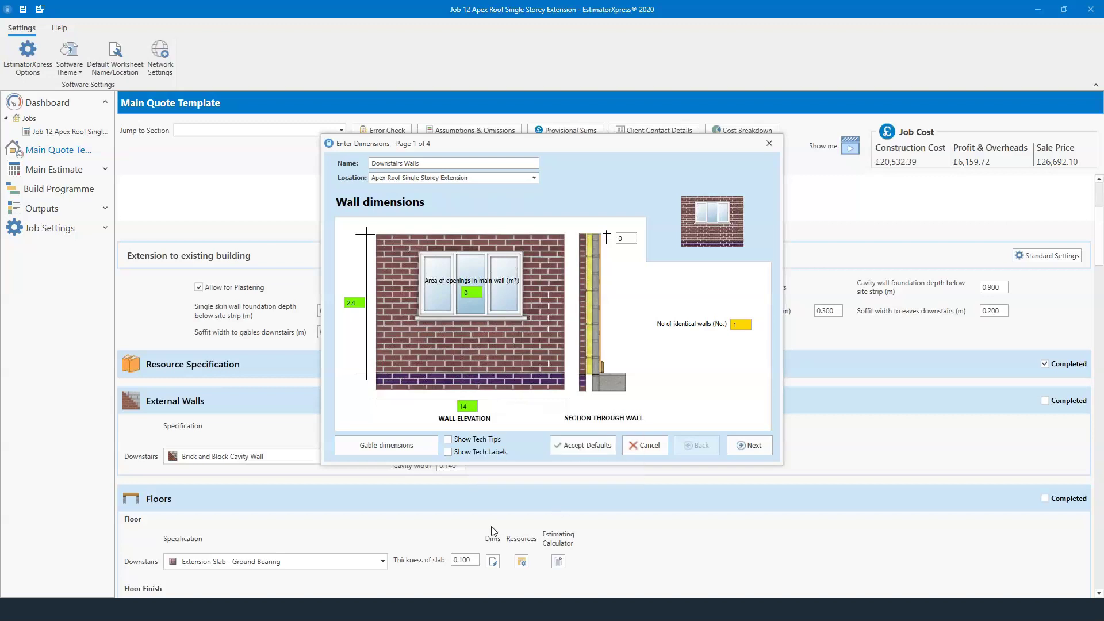
{"action": "left_click", "coordinate": [386, 446]}
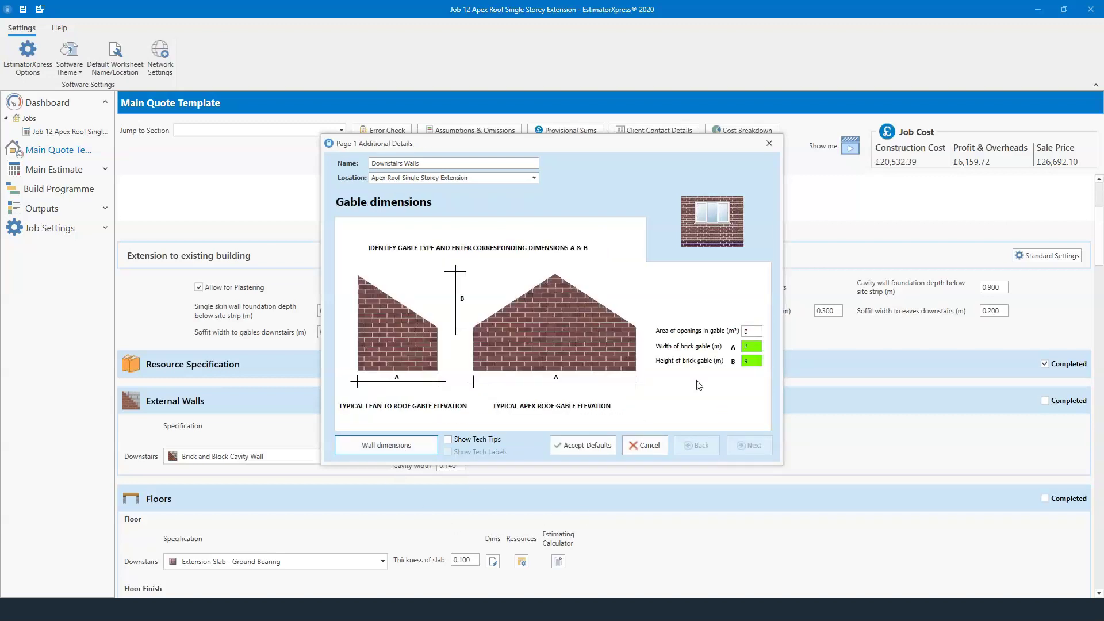
{"action": "left_click", "coordinate": [397, 446]}
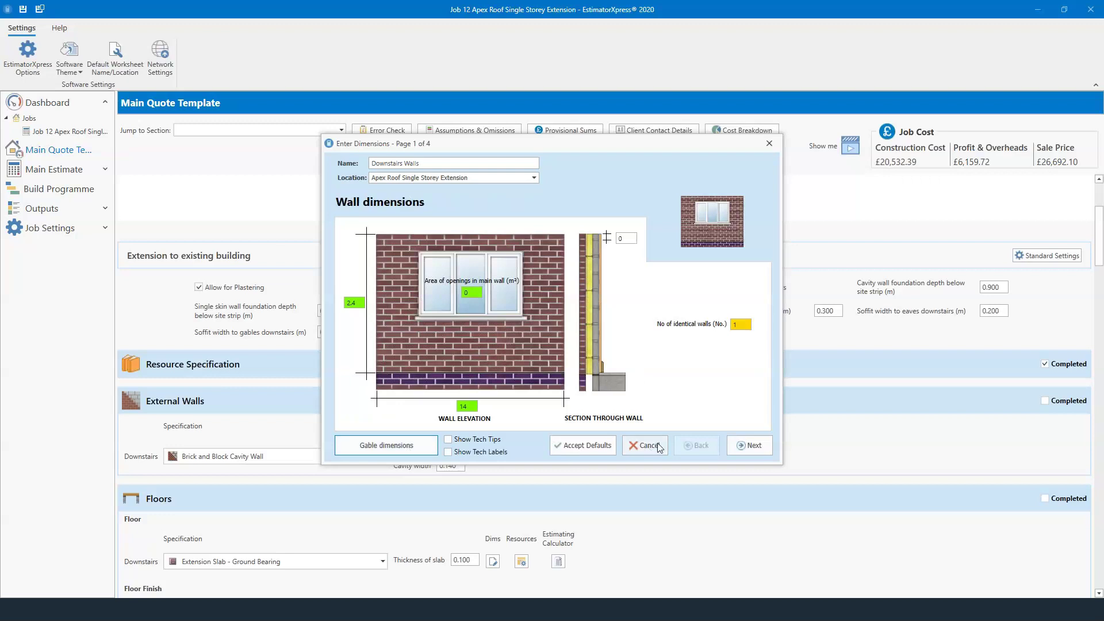
{"action": "left_click", "coordinate": [743, 446]}
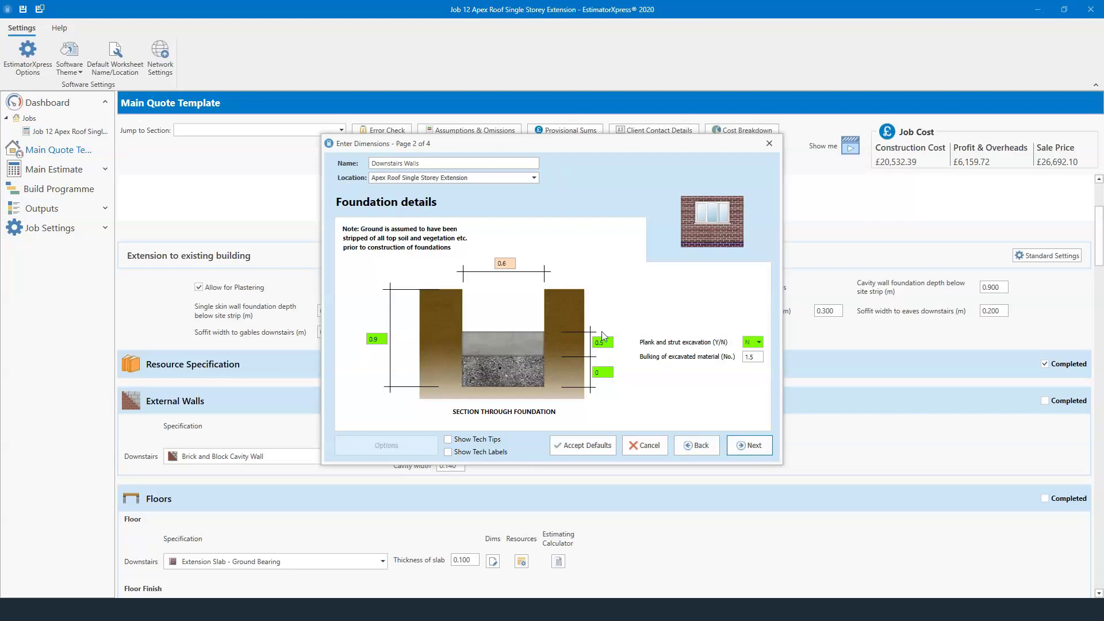
{"action": "mouse_move", "coordinate": [603, 345]}
{"action": "mouse_move", "coordinate": [611, 373]}
Step: Show tech tips and tech labels for the footing details, and read the tips for brickwork below the splash course and trench block height
{"action": "left_click", "coordinate": [750, 445]}
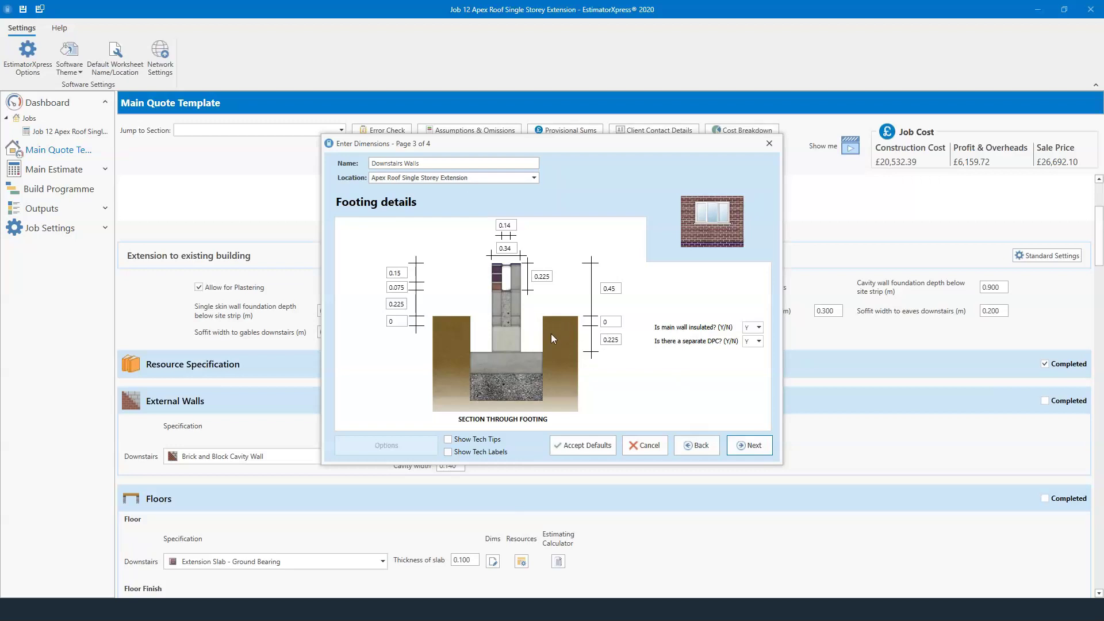
{"action": "left_click", "coordinate": [481, 444]}
{"action": "left_click", "coordinate": [482, 453]}
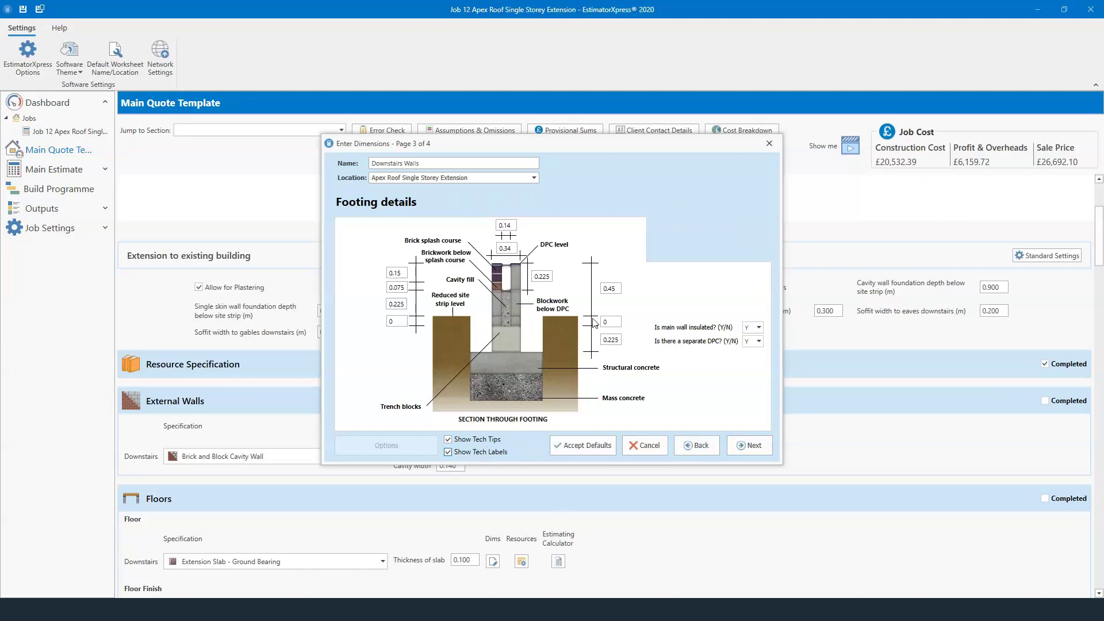
{"action": "left_click", "coordinate": [404, 287]}
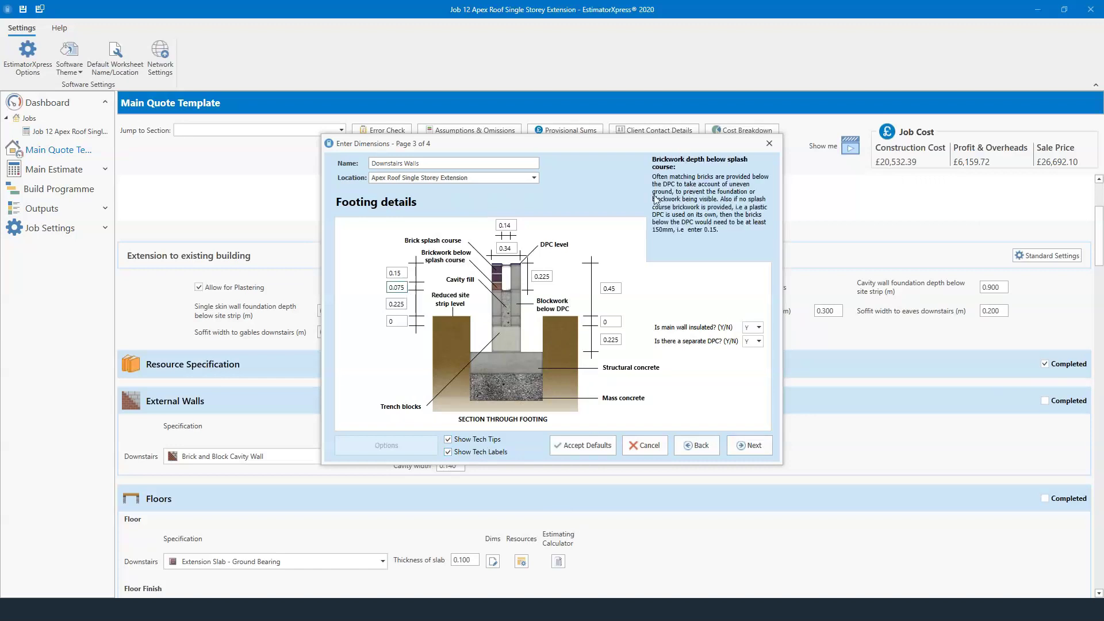
{"action": "left_click", "coordinate": [611, 340]}
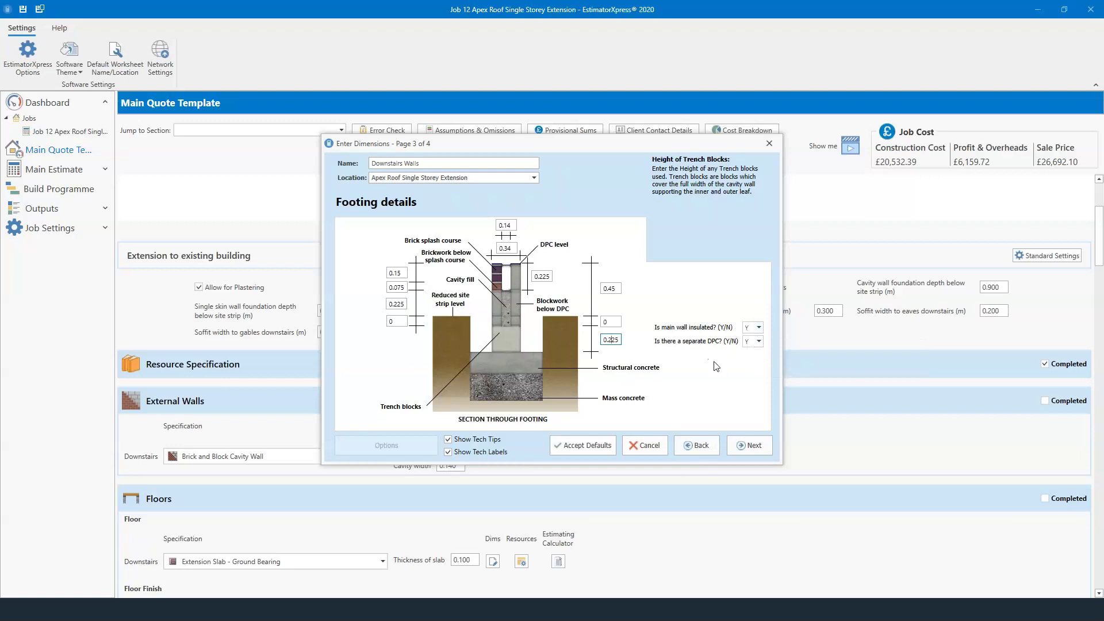
Step: Review the plastering and decoration page, recheck the foundation details, and close the wall dimensions without changes
{"action": "left_click", "coordinate": [742, 446]}
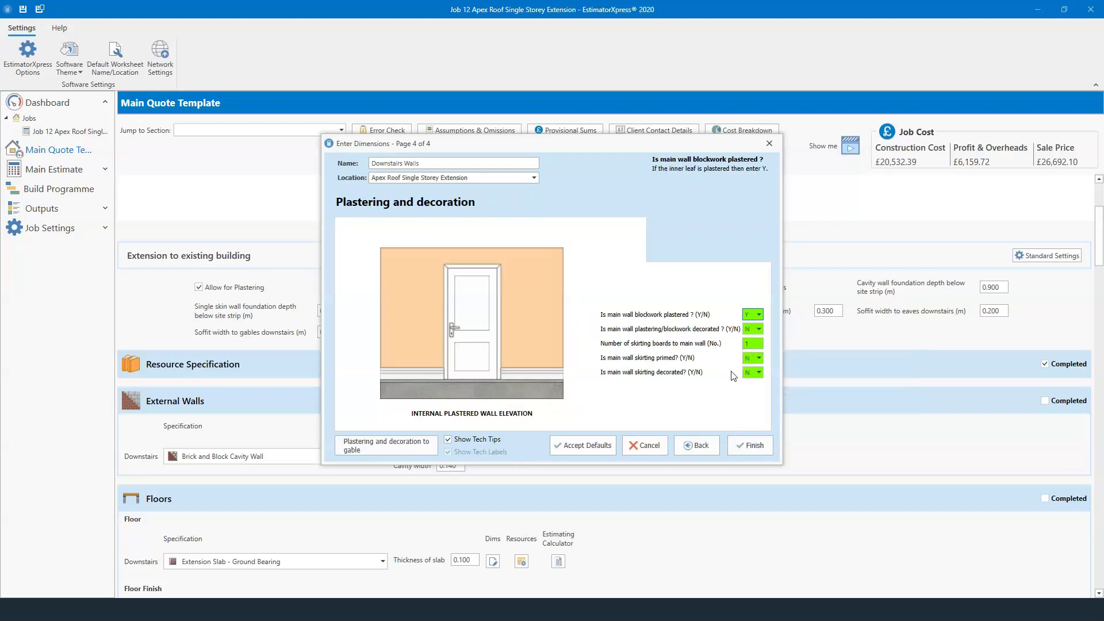
{"action": "left_click_drag", "start_coordinate": [609, 147], "coordinate": [695, 160]}
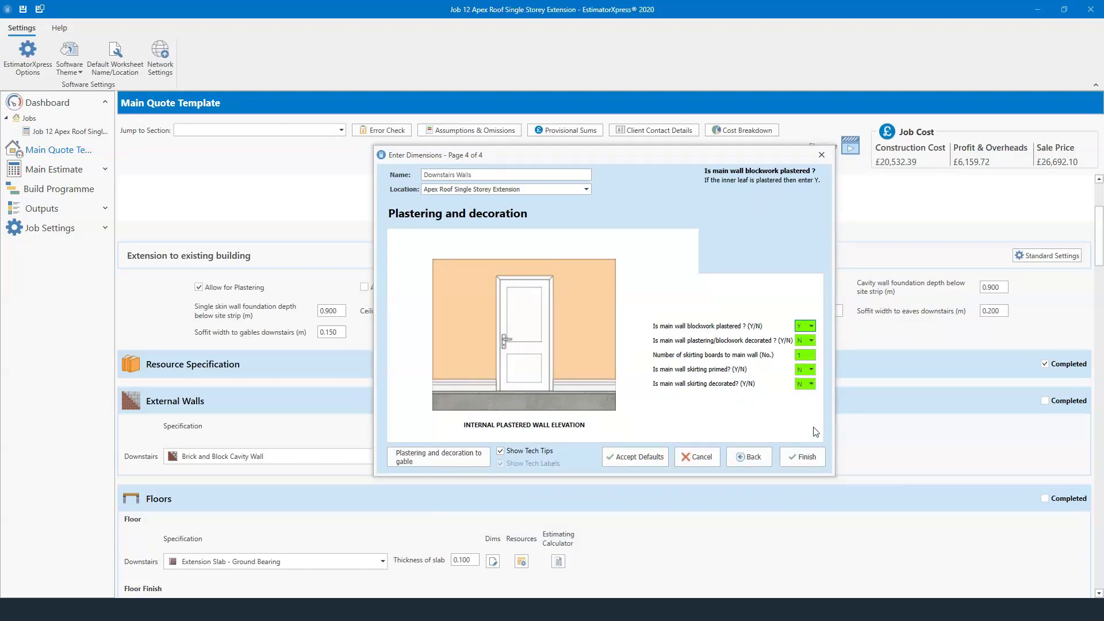
{"action": "left_click", "coordinate": [757, 451]}
{"action": "left_click", "coordinate": [757, 451]}
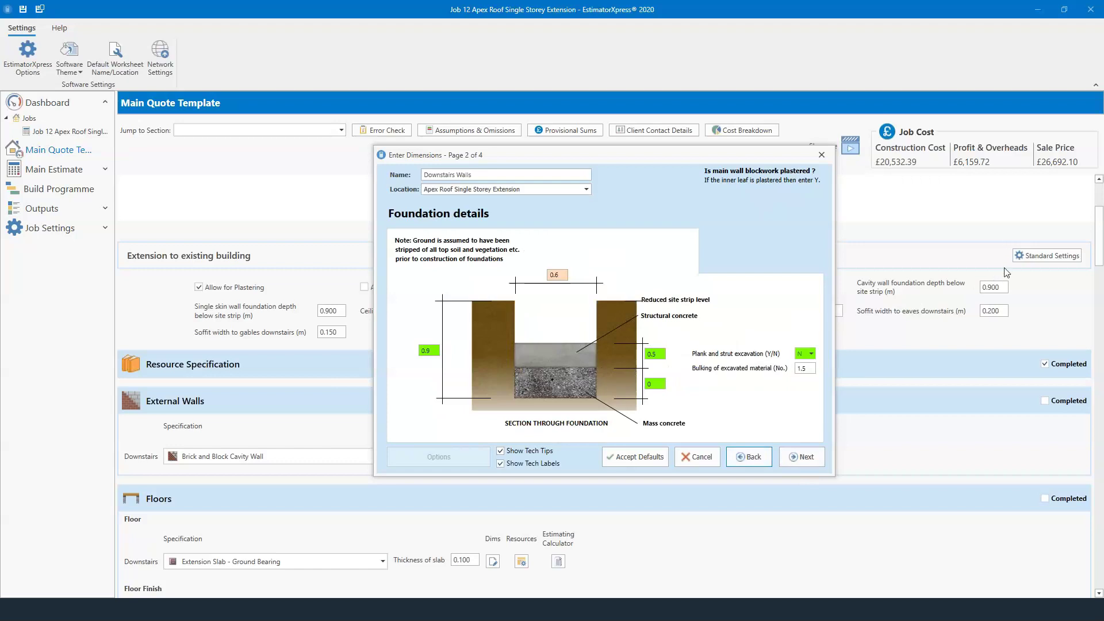
{"action": "left_click", "coordinate": [717, 457]}
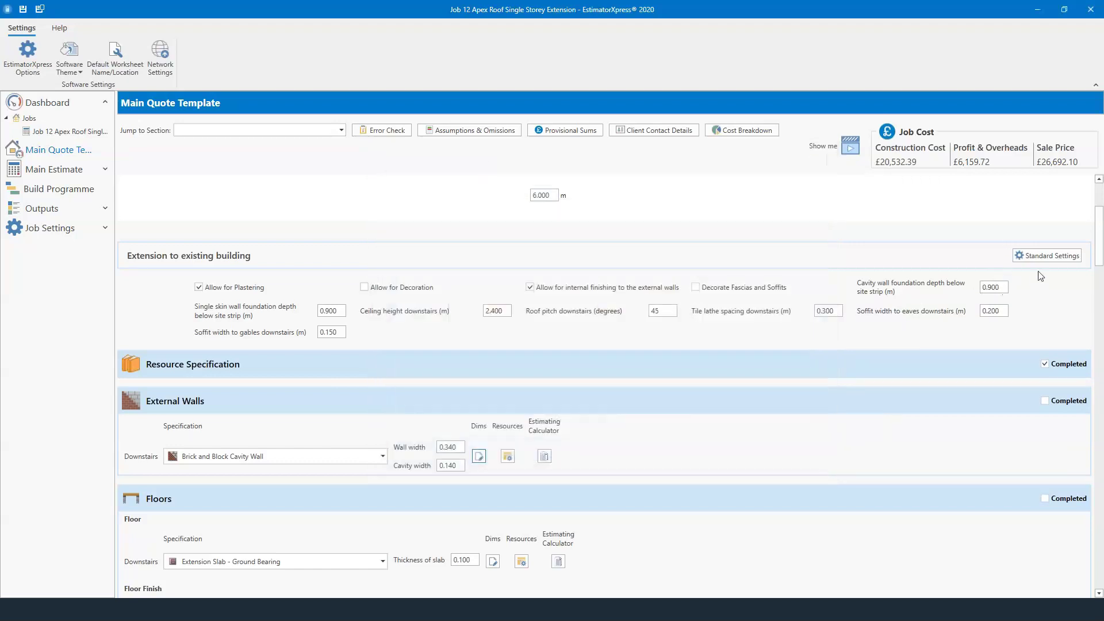
Step: Set the cavity wall foundation depth below site strip to 1.2 m and check its effect on the downstairs walls' foundation details
{"action": "type", "text": "1"}
{"action": "left_click", "coordinate": [872, 343]}
{"action": "left_click", "coordinate": [479, 457]}
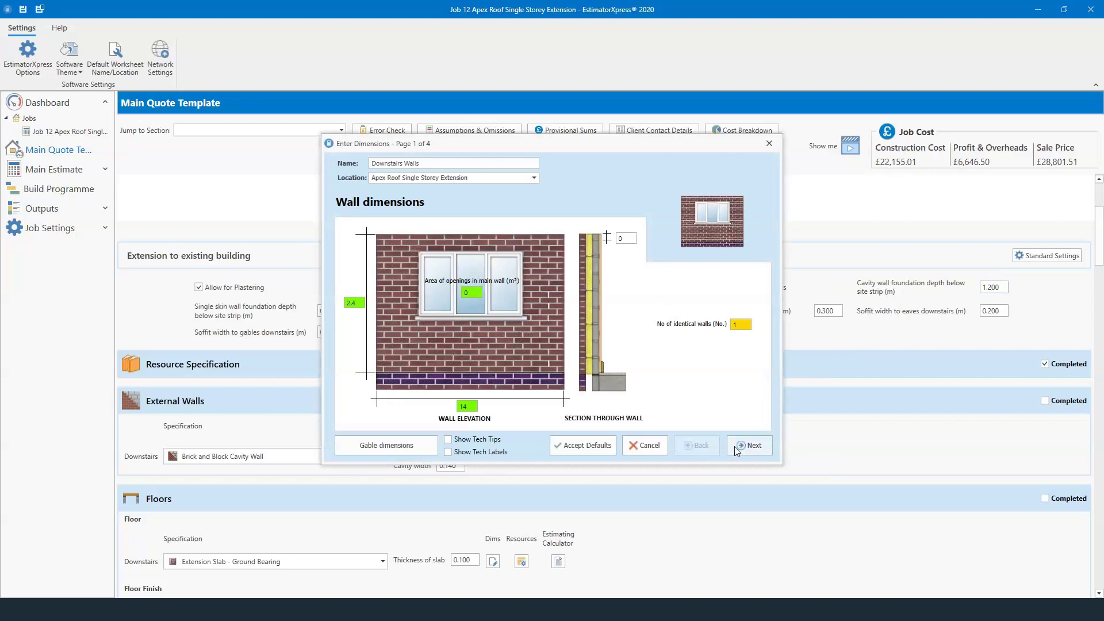
{"action": "left_click", "coordinate": [734, 446]}
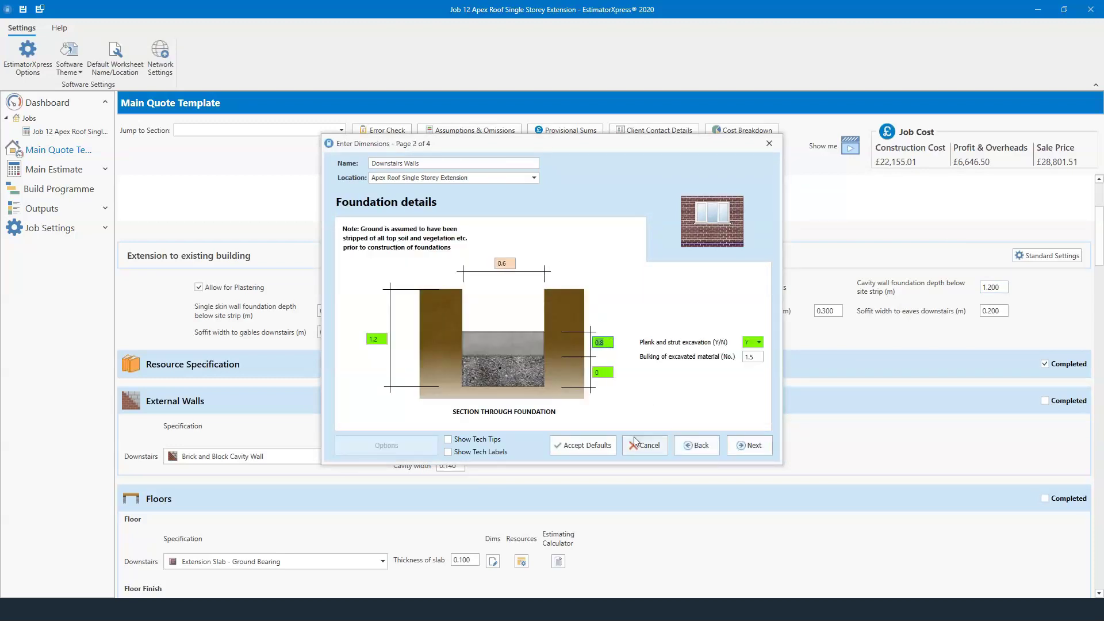
{"action": "mouse_move", "coordinate": [744, 347]}
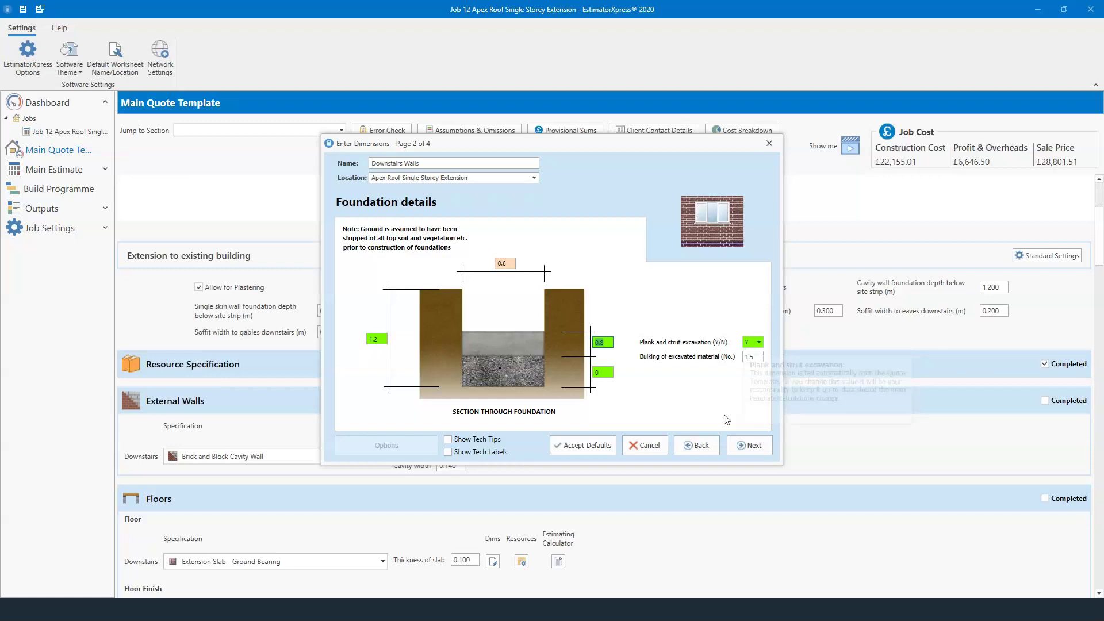
{"action": "left_click", "coordinate": [707, 447]}
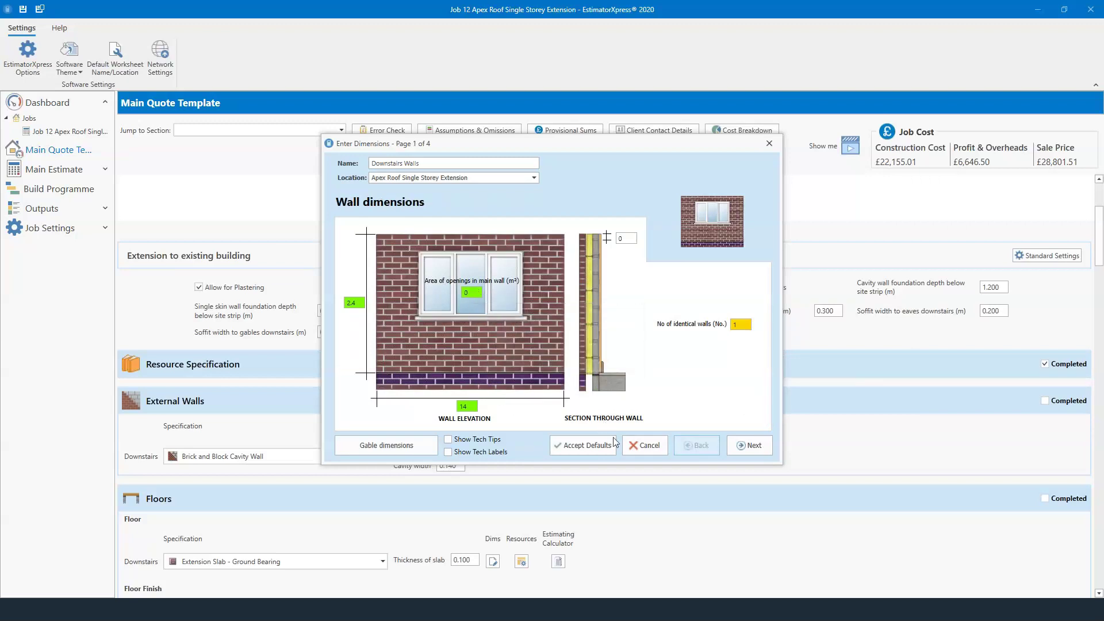
{"action": "left_click", "coordinate": [649, 447]}
Step: Set the cavity wall foundation depth below site strip back to 0.9 m
{"action": "left_click_drag", "start_coordinate": [1008, 287], "coordinate": [956, 292]}
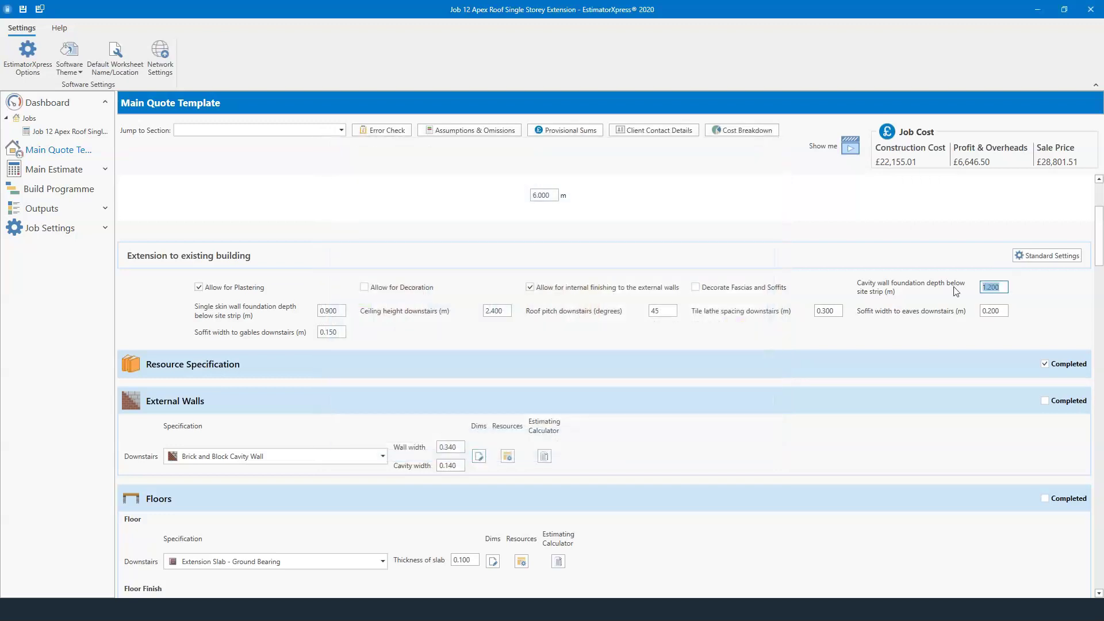
{"action": "type", "text": "0.9"}
{"action": "key", "text": "Return"}
Step: Review the downstairs external wall's foundation resources, checking mass and structural concrete and the alternative concretes available, without changing the selection
{"action": "scroll", "coordinate": [964, 352], "scroll_direction": "down", "scroll_amount": 2}
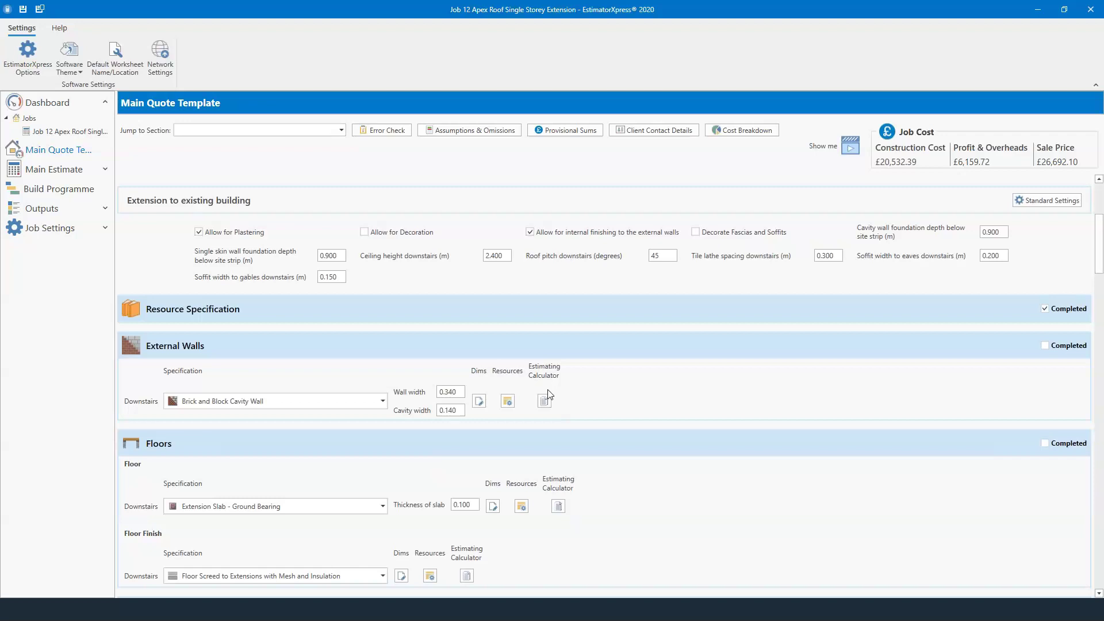
{"action": "left_click", "coordinate": [507, 402]}
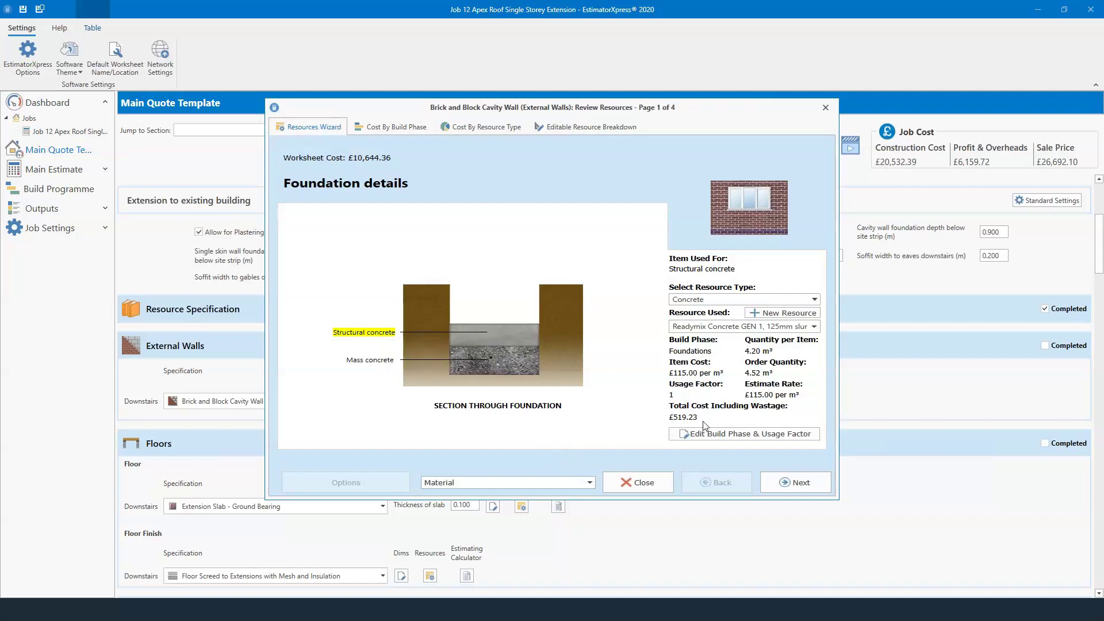
{"action": "left_click", "coordinate": [358, 361]}
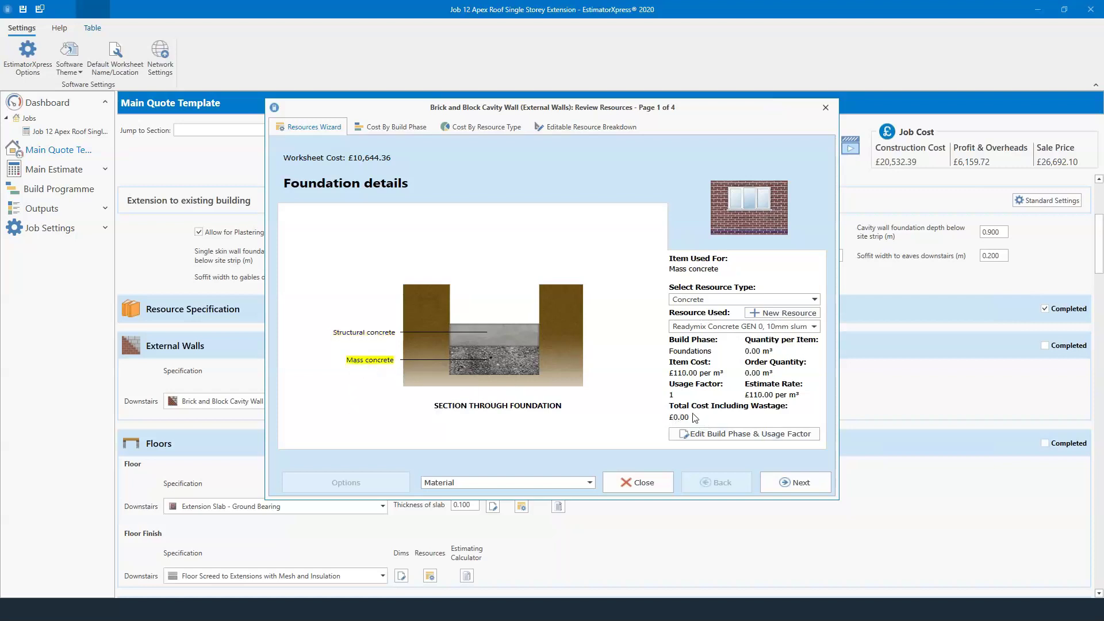
{"action": "left_click", "coordinate": [365, 333]}
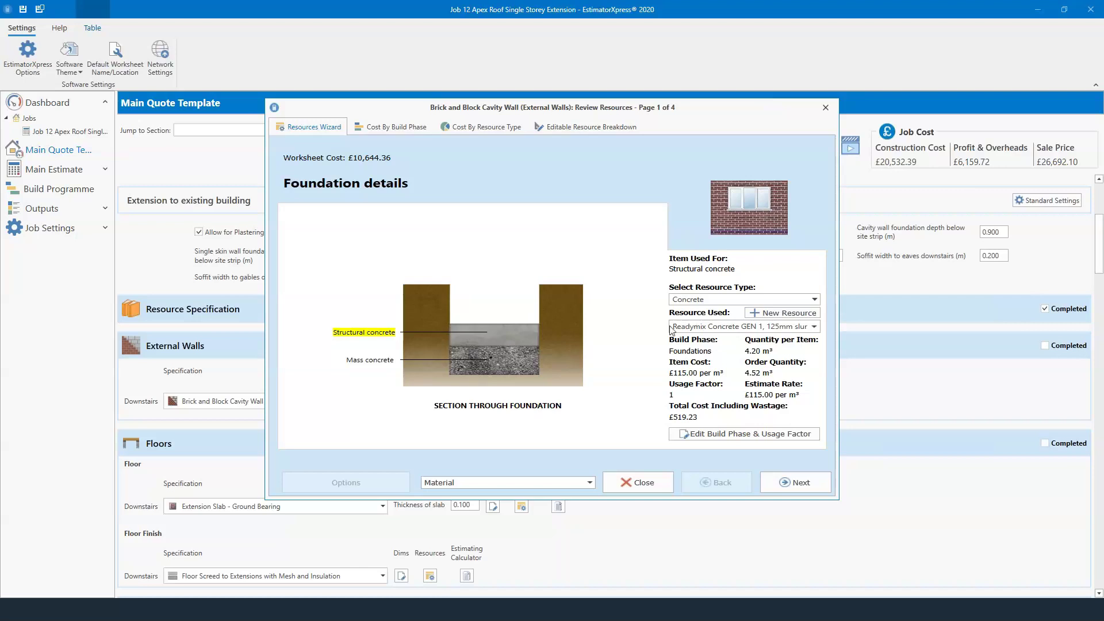
{"action": "left_click", "coordinate": [814, 326]}
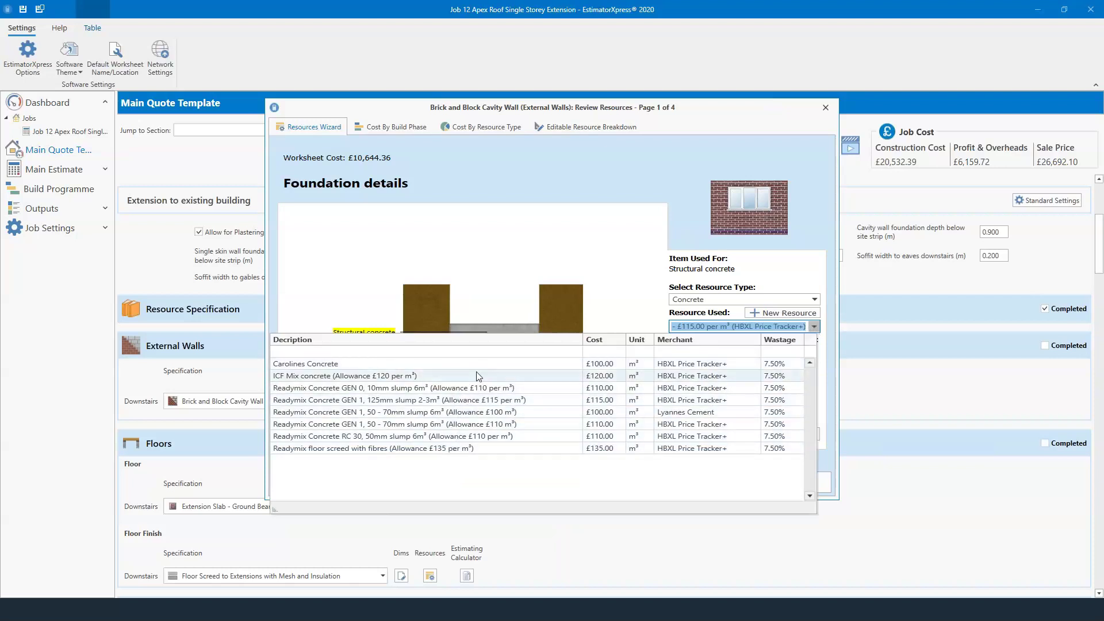
{"action": "left_click", "coordinate": [624, 298]}
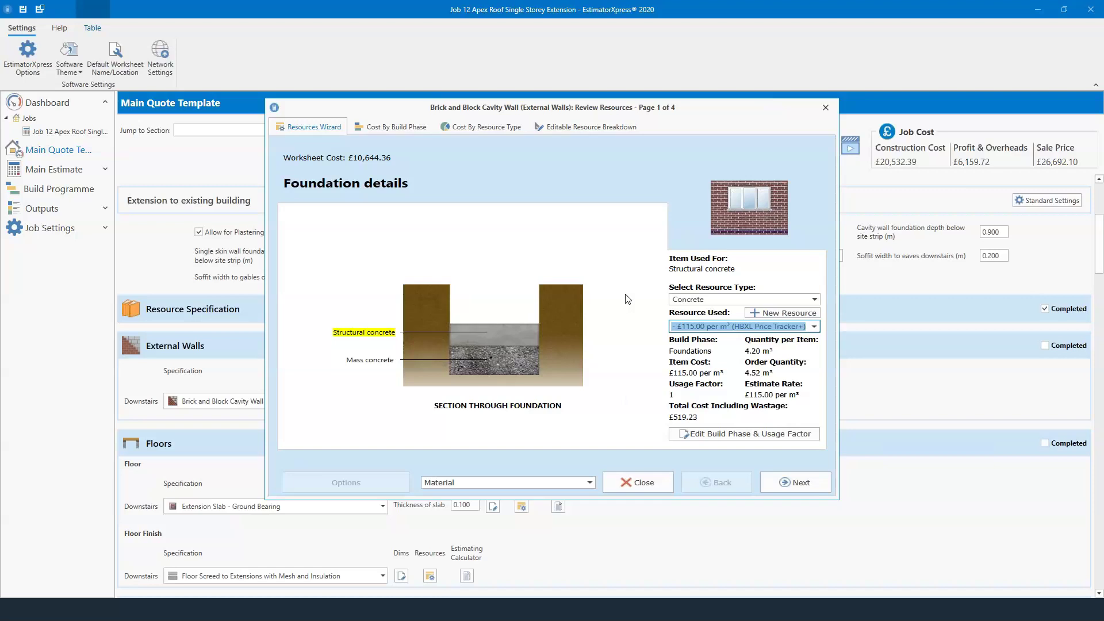
Step: Review the footing details resources, checking the alternatives for the cavity fill concrete and the splash course bricks without changing them
{"action": "left_click", "coordinate": [802, 482]}
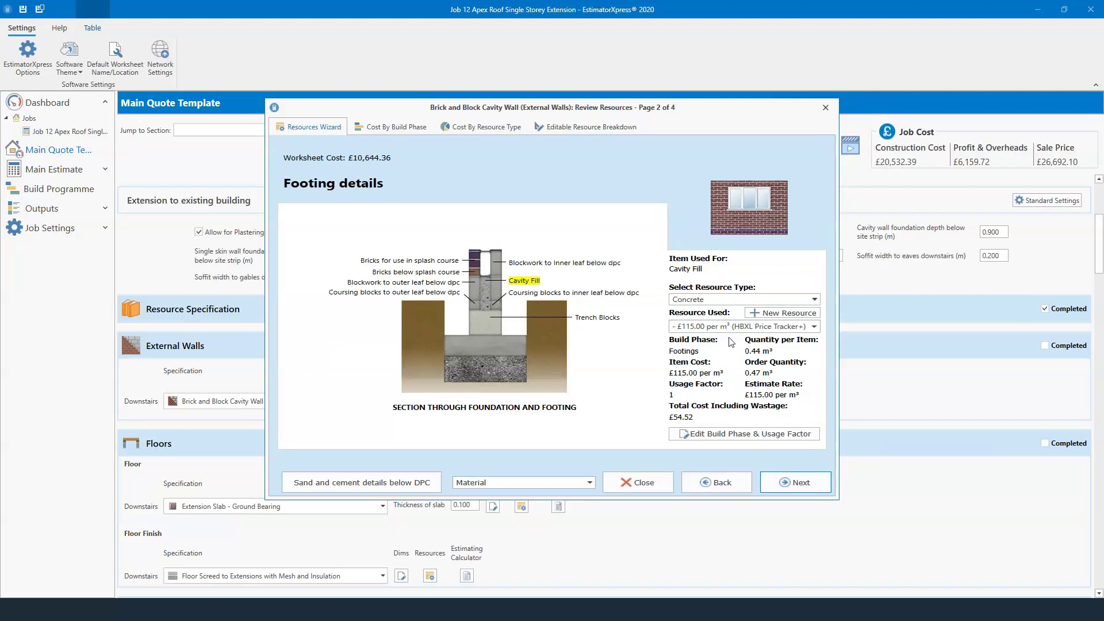
{"action": "left_click", "coordinate": [814, 326]}
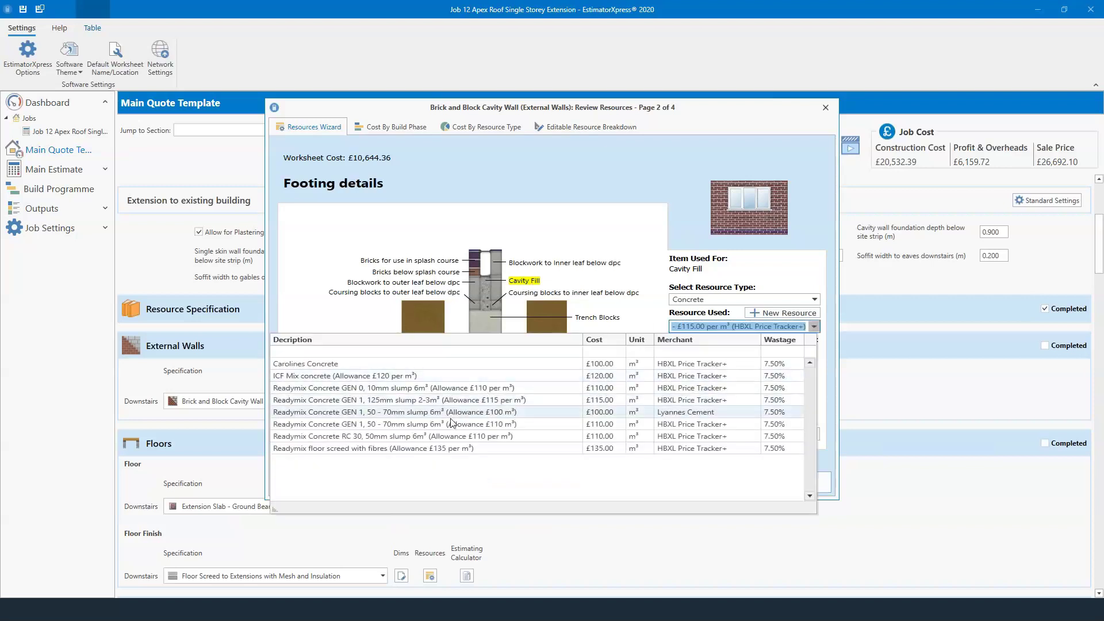
{"action": "left_click", "coordinate": [566, 363]}
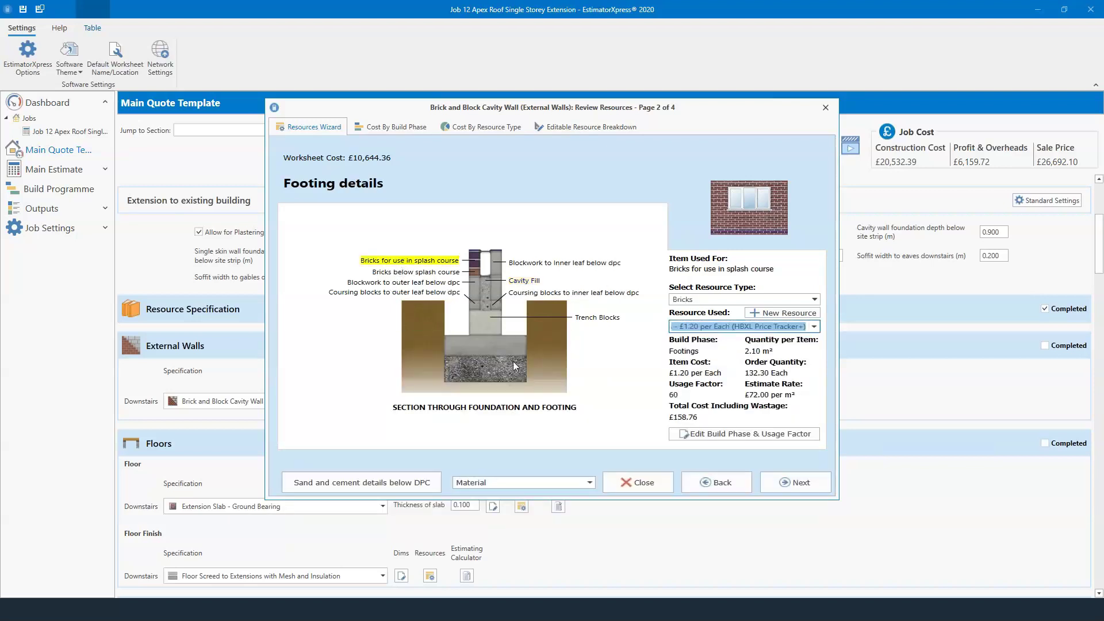
{"action": "left_click", "coordinate": [814, 326]}
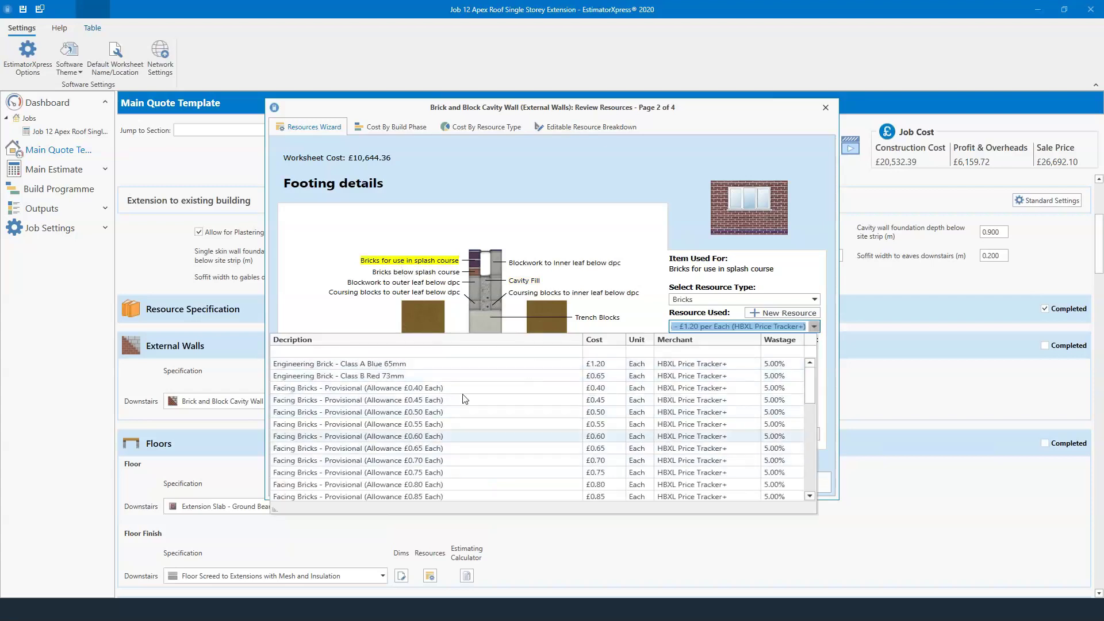
{"action": "scroll", "coordinate": [475, 426], "scroll_direction": "down", "scroll_amount": 4}
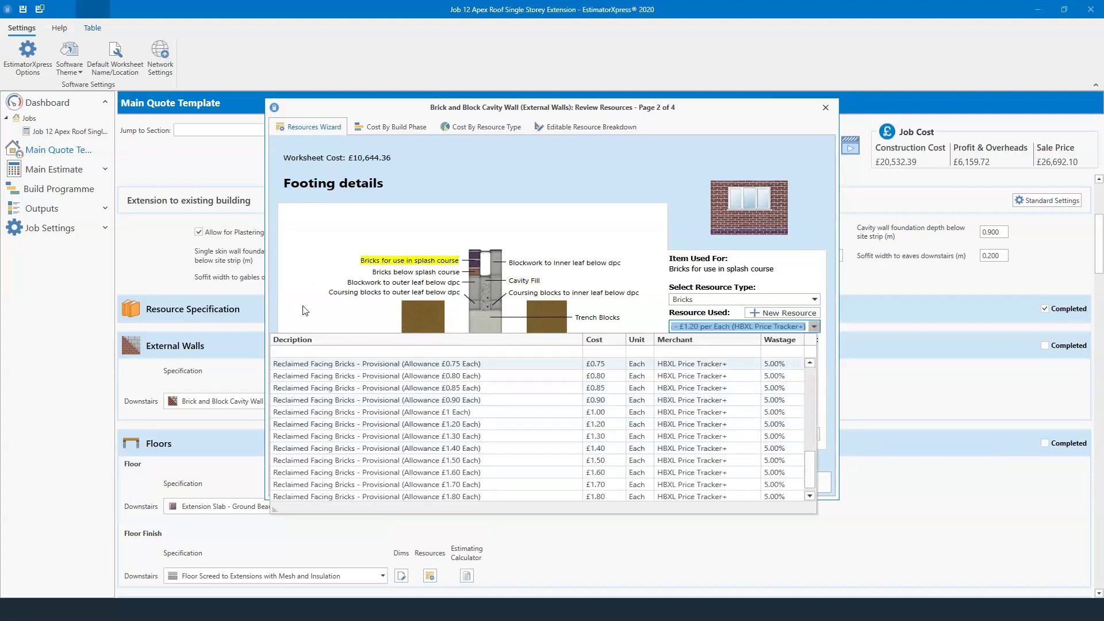
{"action": "left_click", "coordinate": [671, 436]}
Step: Review the wall details' labour, plant, subcontract and sundry resources, checking bricklayer options for laying bricks and blocks above dpc and keeping 2 Bricklayers & Mate
{"action": "left_click", "coordinate": [806, 482]}
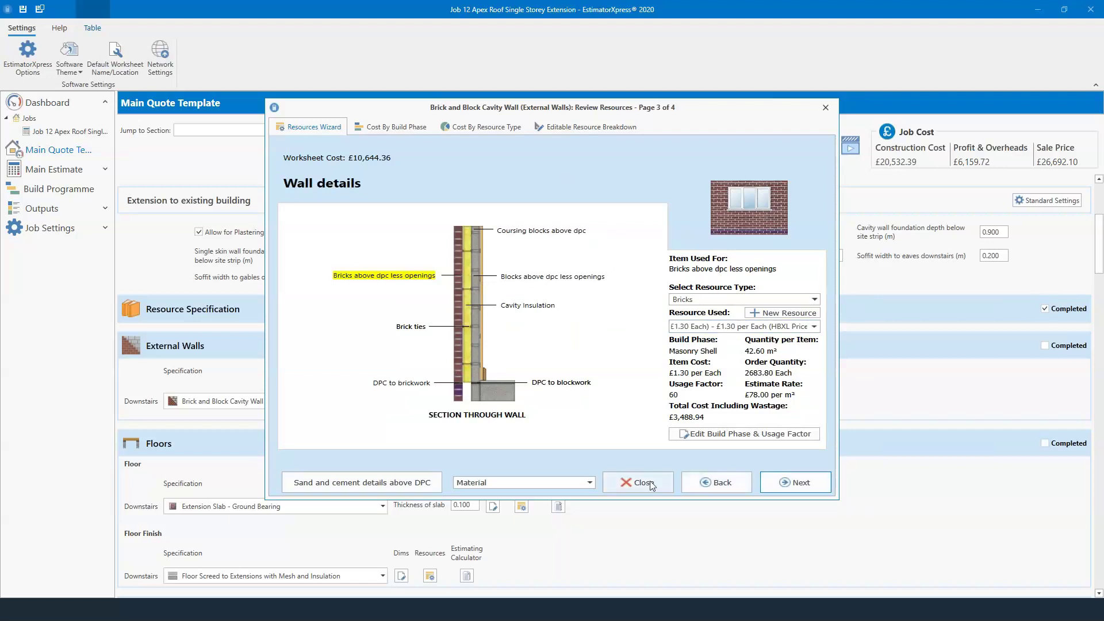
{"action": "left_click", "coordinate": [481, 485]}
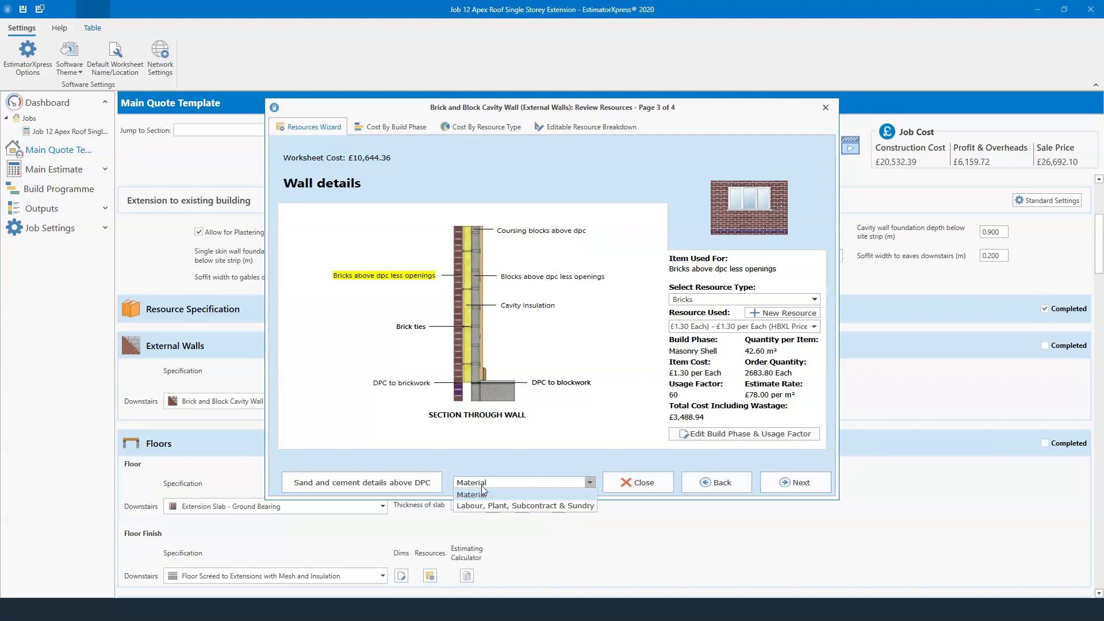
{"action": "left_click", "coordinate": [485, 506]}
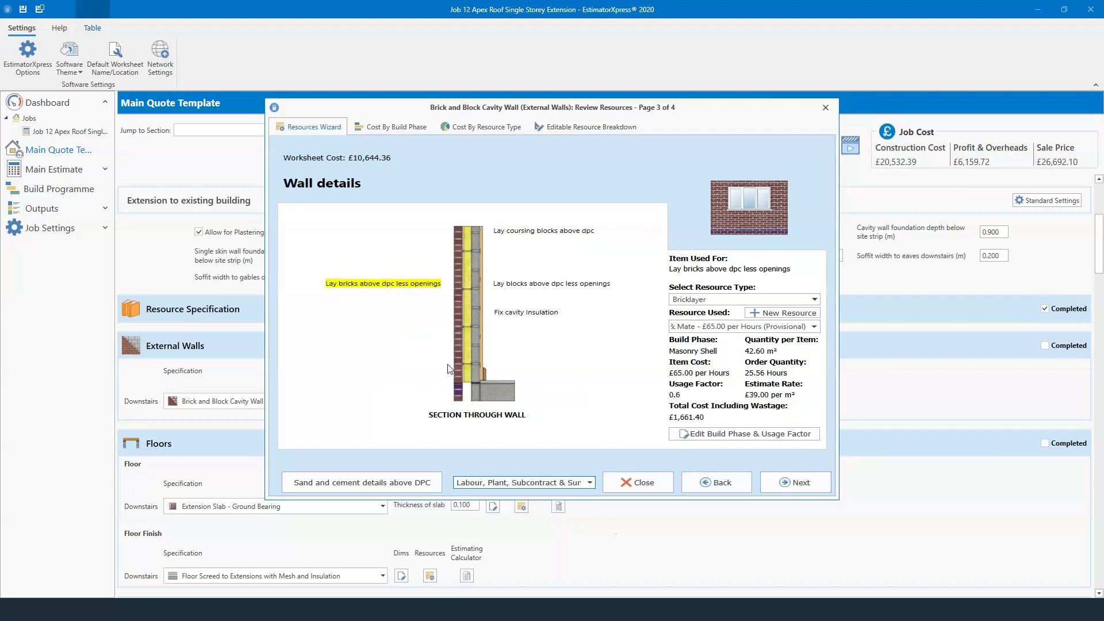
{"action": "mouse_move", "coordinate": [397, 291]}
{"action": "left_click", "coordinate": [815, 328]}
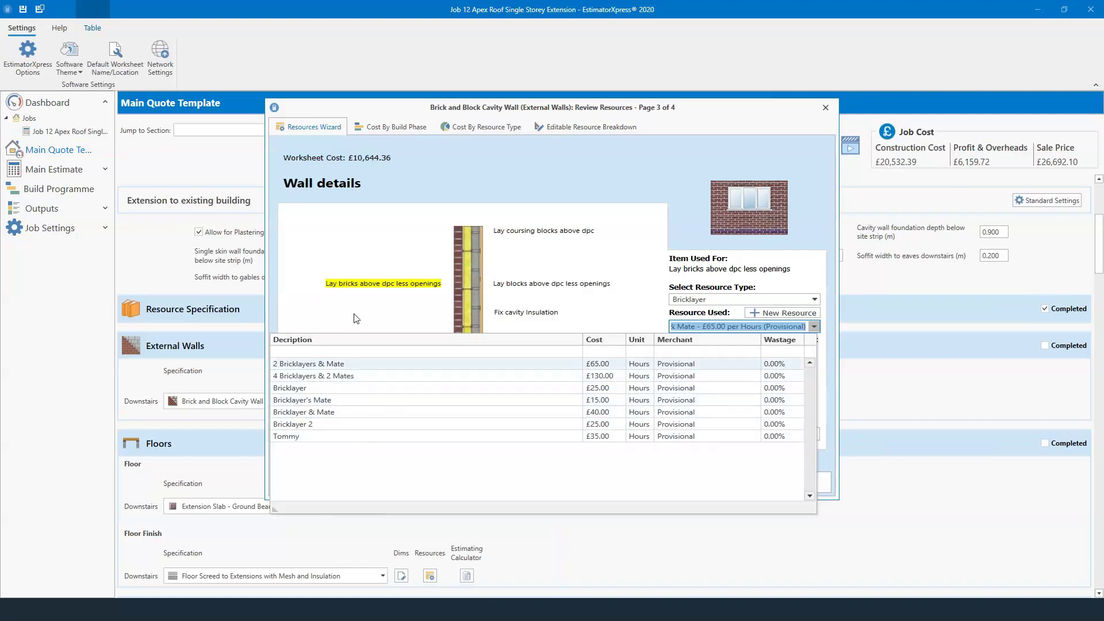
{"action": "left_click", "coordinate": [371, 364]}
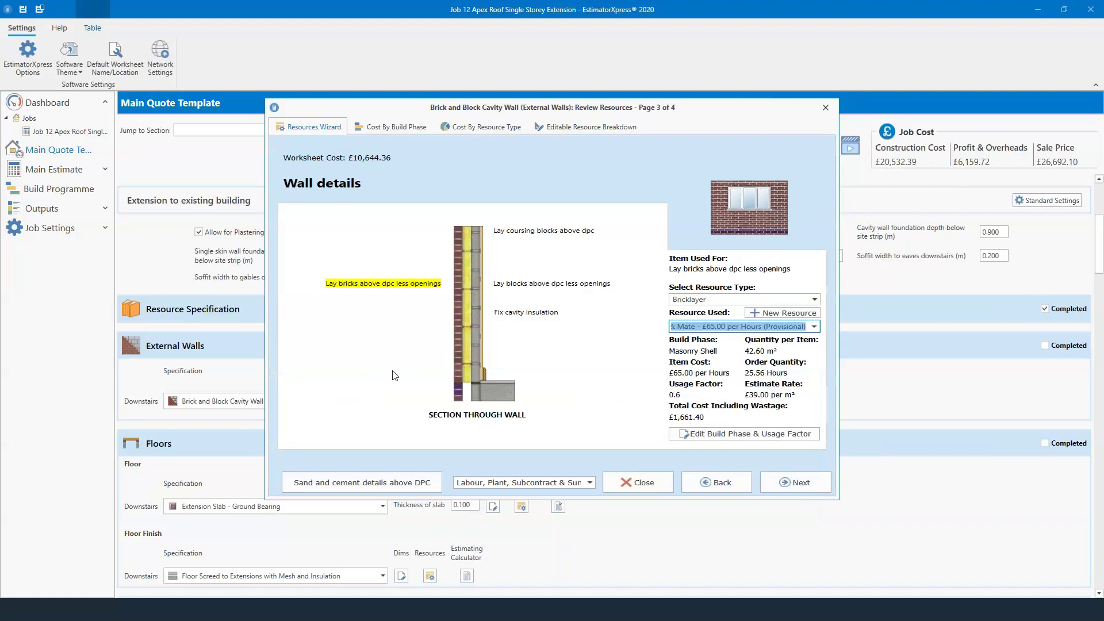
{"action": "left_click", "coordinate": [542, 285]}
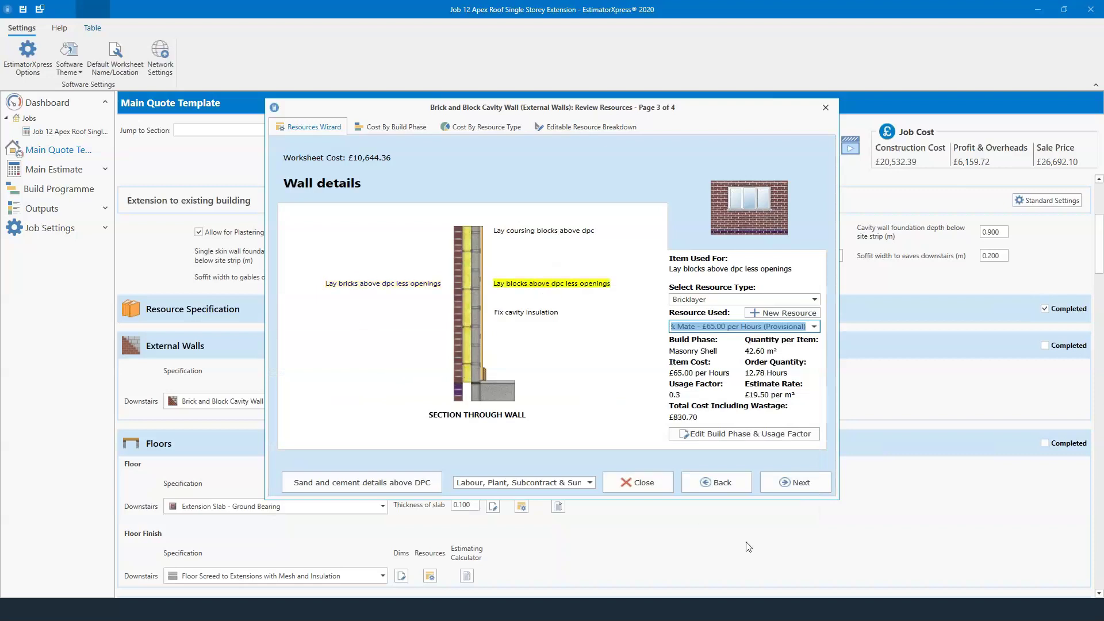
Step: Review the finishes to walls and check the alternative plasterer resources for fixing or applying plastering, without changing the selection
{"action": "left_click", "coordinate": [807, 490]}
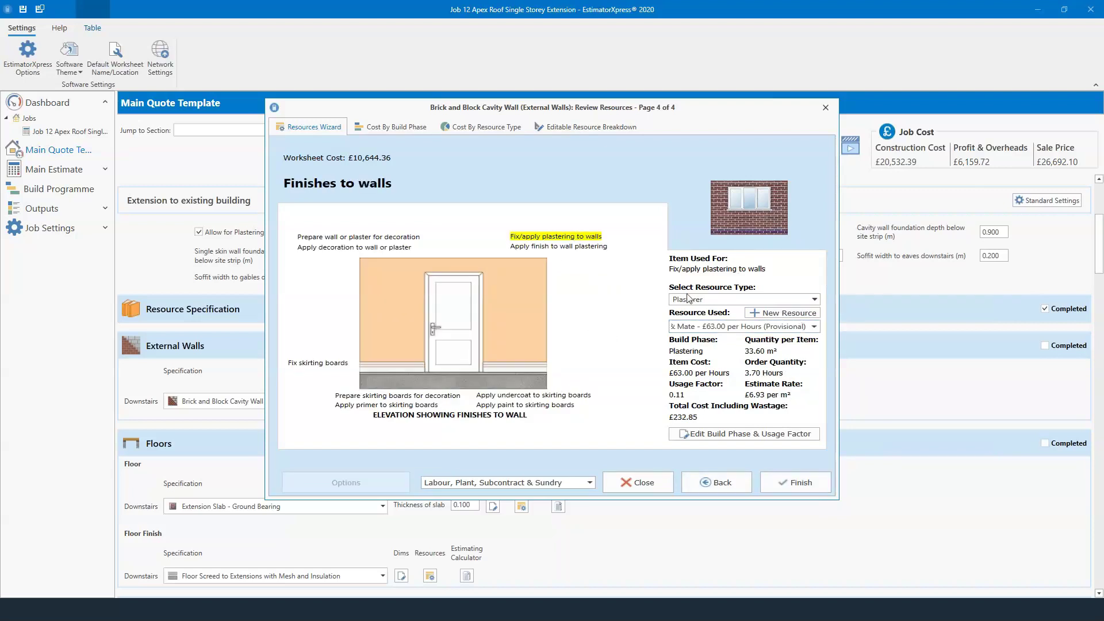
{"action": "left_click", "coordinate": [814, 326]}
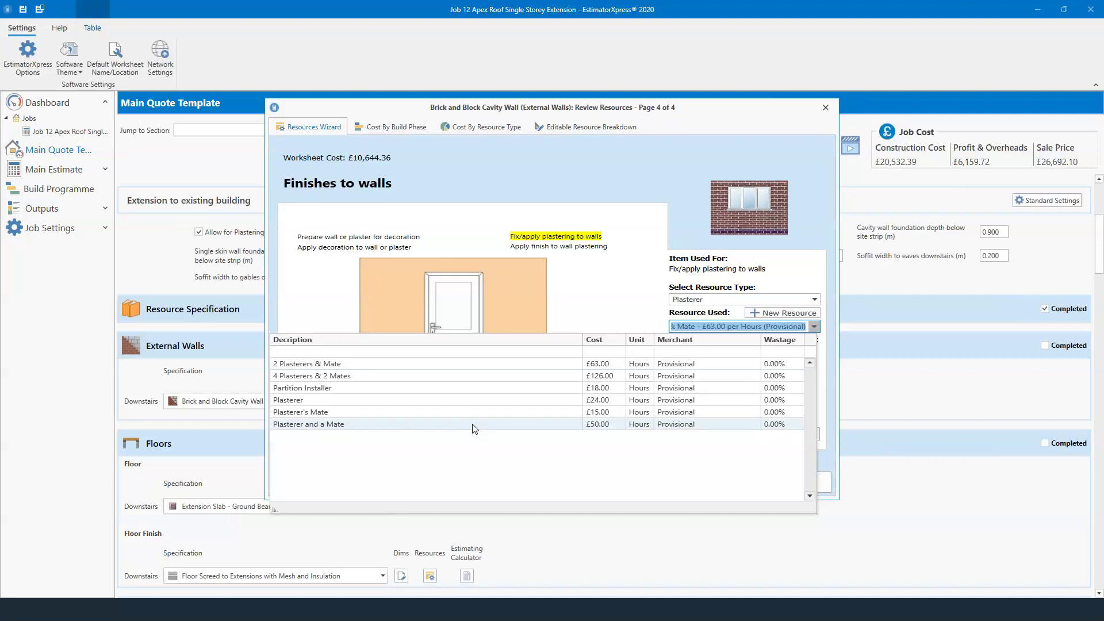
{"action": "left_click", "coordinate": [623, 309]}
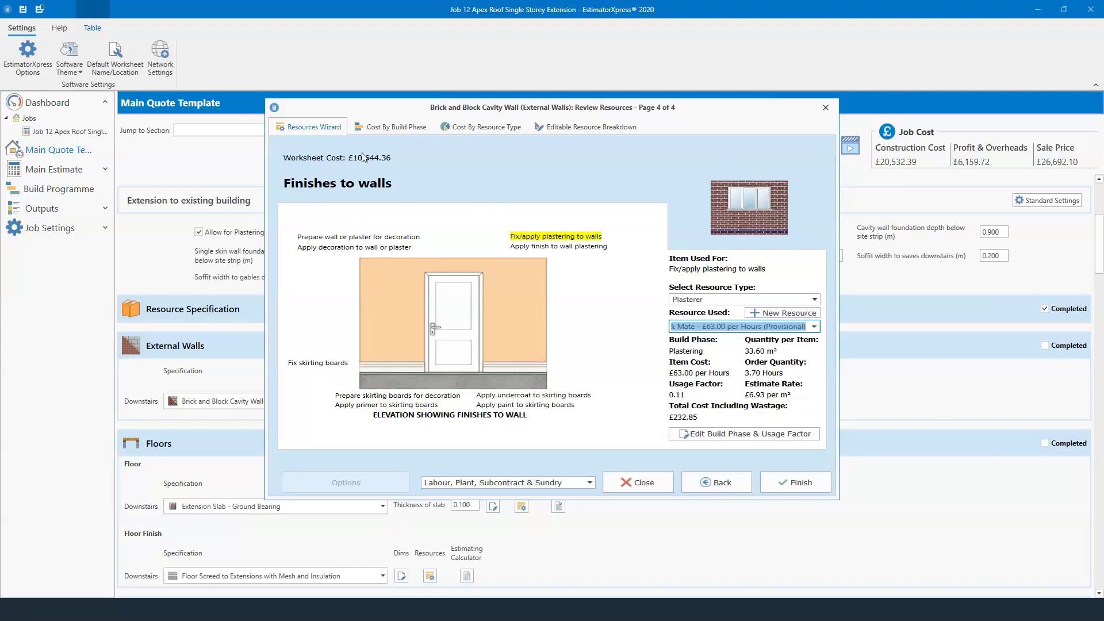
Step: Examine the external wall's cost by build phase, including the Masonry Shell breakdown, and its cost by resource type, then close the resource review
{"action": "left_click_drag", "start_coordinate": [569, 112], "coordinate": [573, 230]}
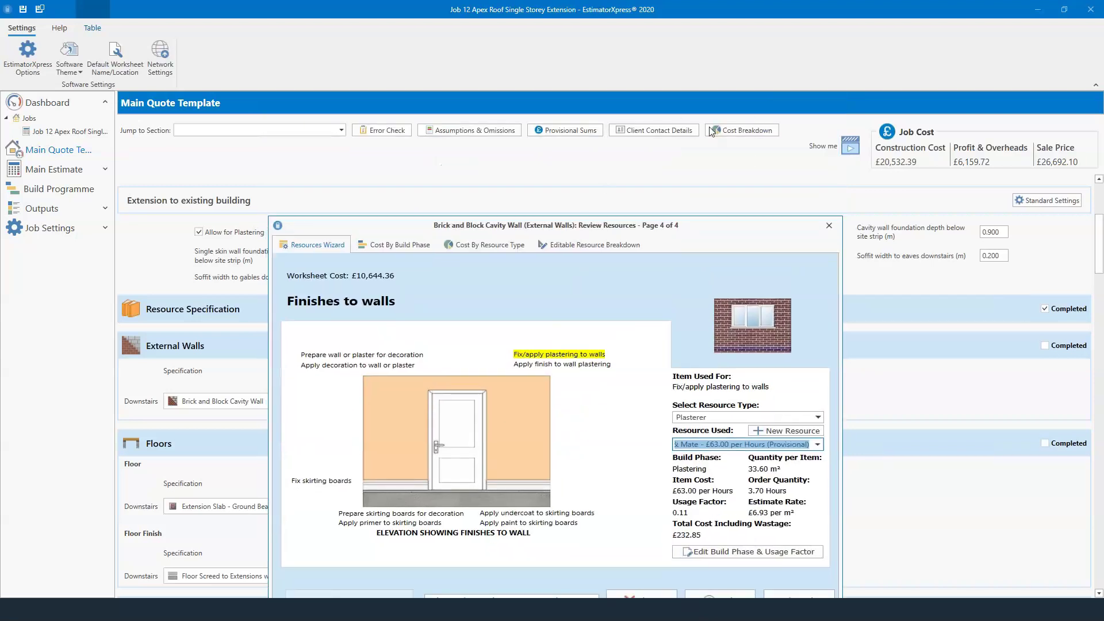
{"action": "left_click_drag", "start_coordinate": [718, 218], "coordinate": [738, 146]}
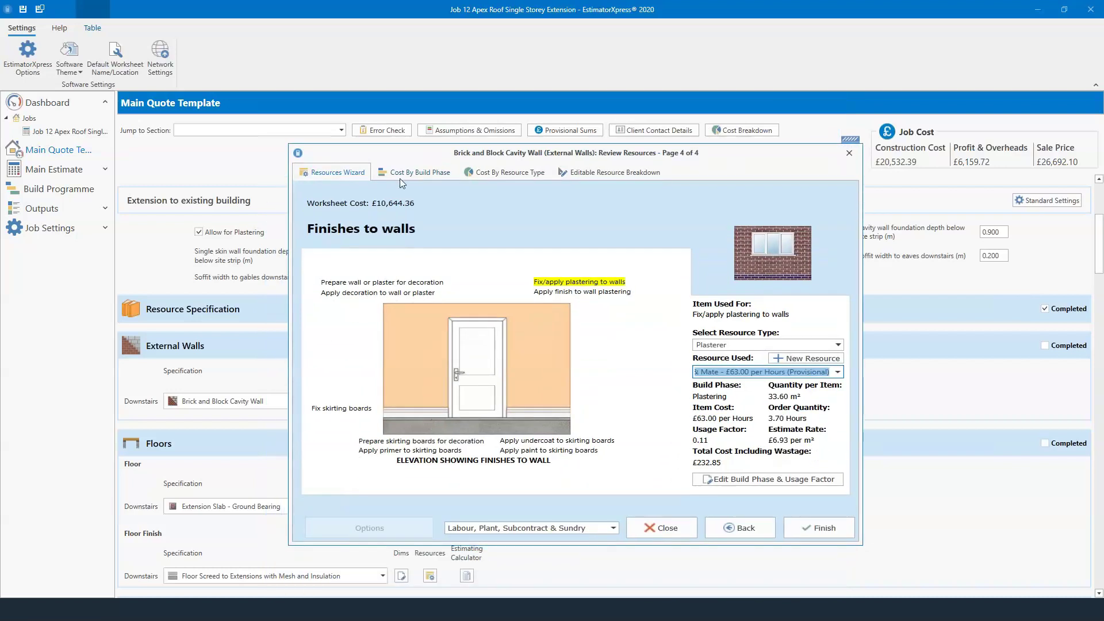
{"action": "left_click", "coordinate": [403, 172]}
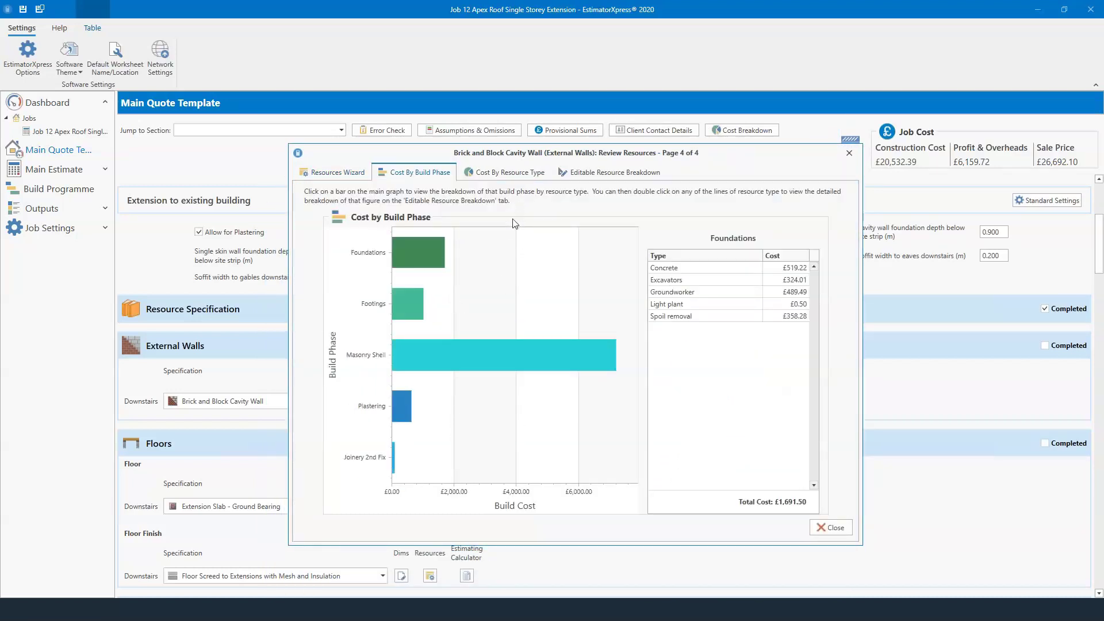
{"action": "left_click", "coordinate": [472, 357]}
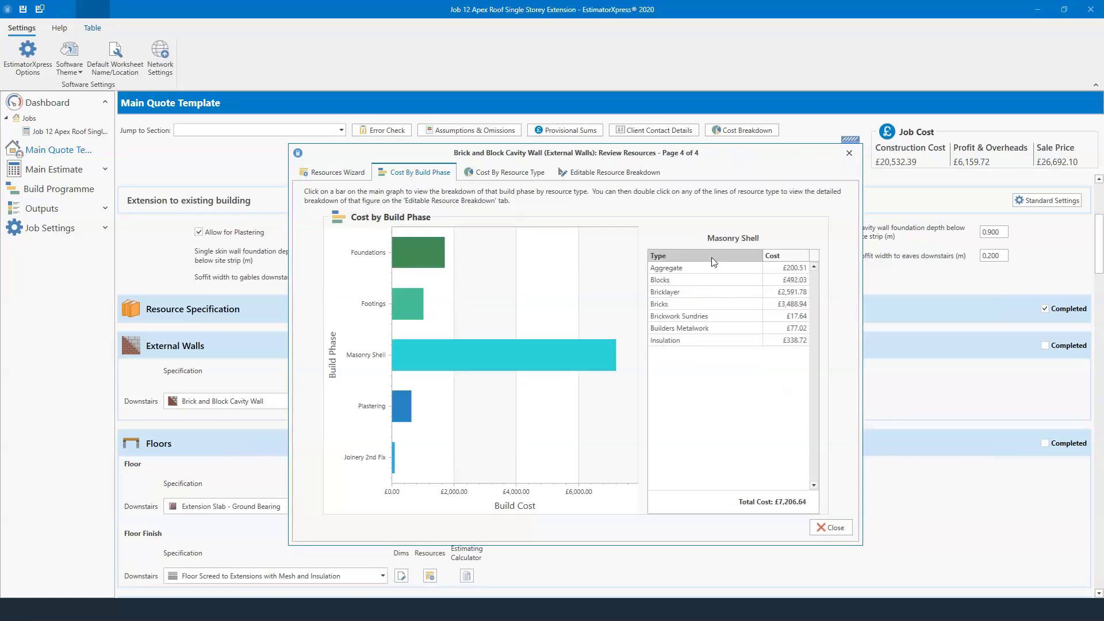
{"action": "left_click", "coordinate": [532, 173]}
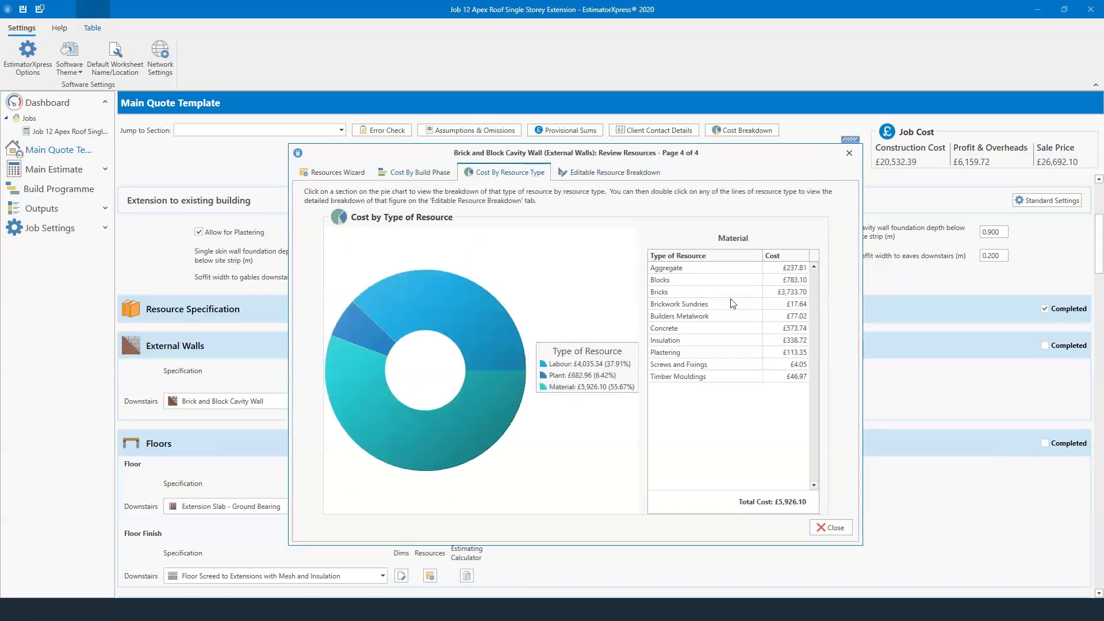
{"action": "left_click", "coordinate": [831, 527]}
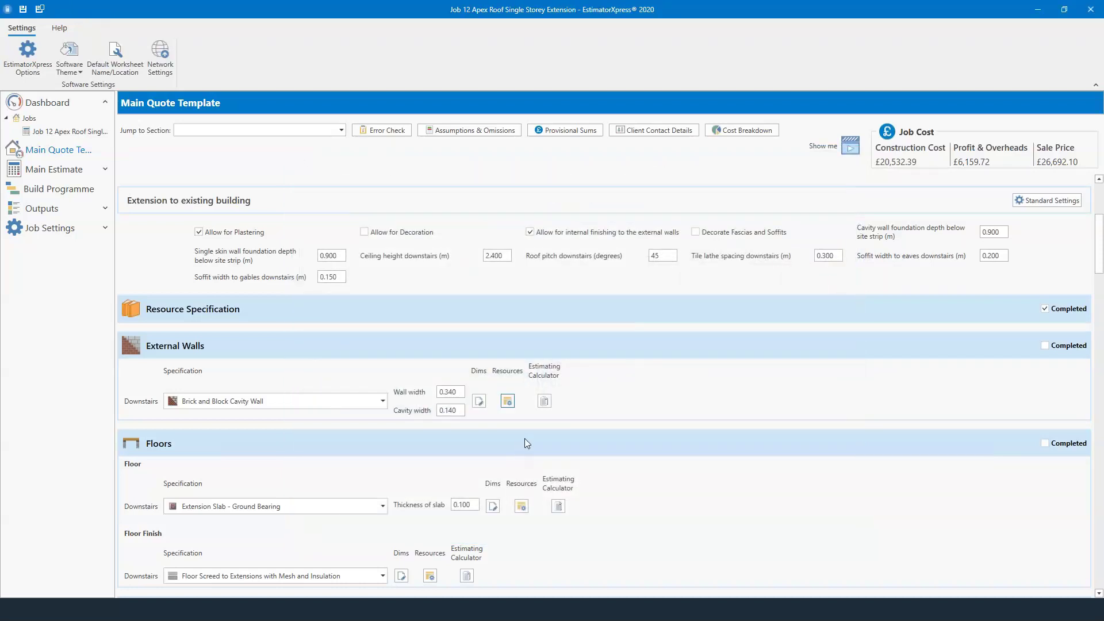
Step: Examine the calculated resources in the downstairs external wall's estimating calculator, checking details for mass concrete, structural concrete and bricks above dpc
{"action": "left_click", "coordinate": [546, 400]}
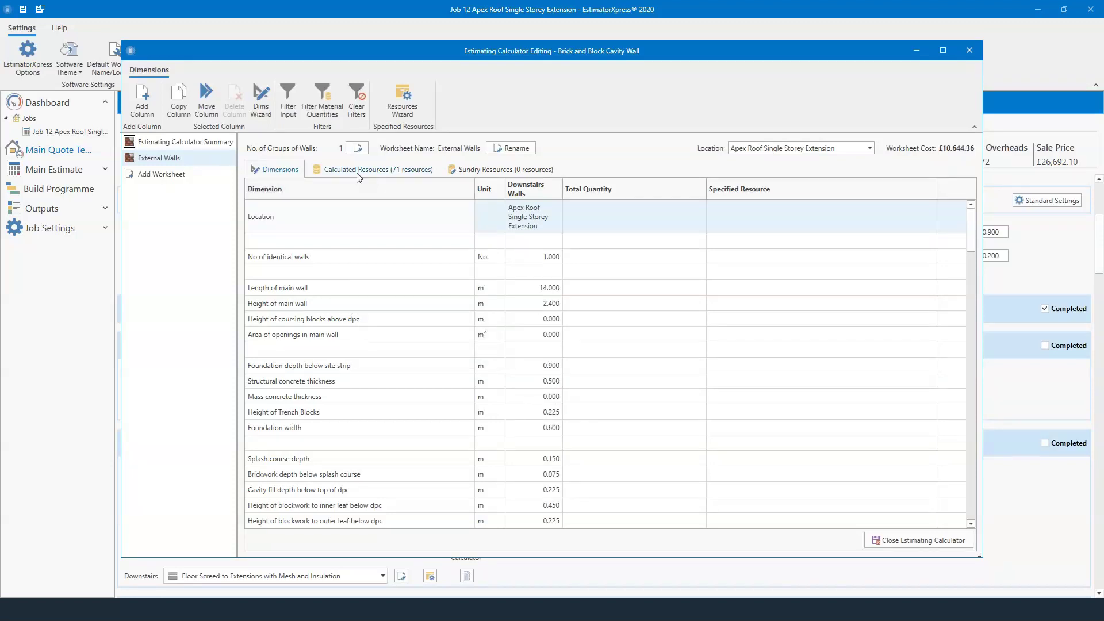
{"action": "left_click", "coordinate": [377, 169]}
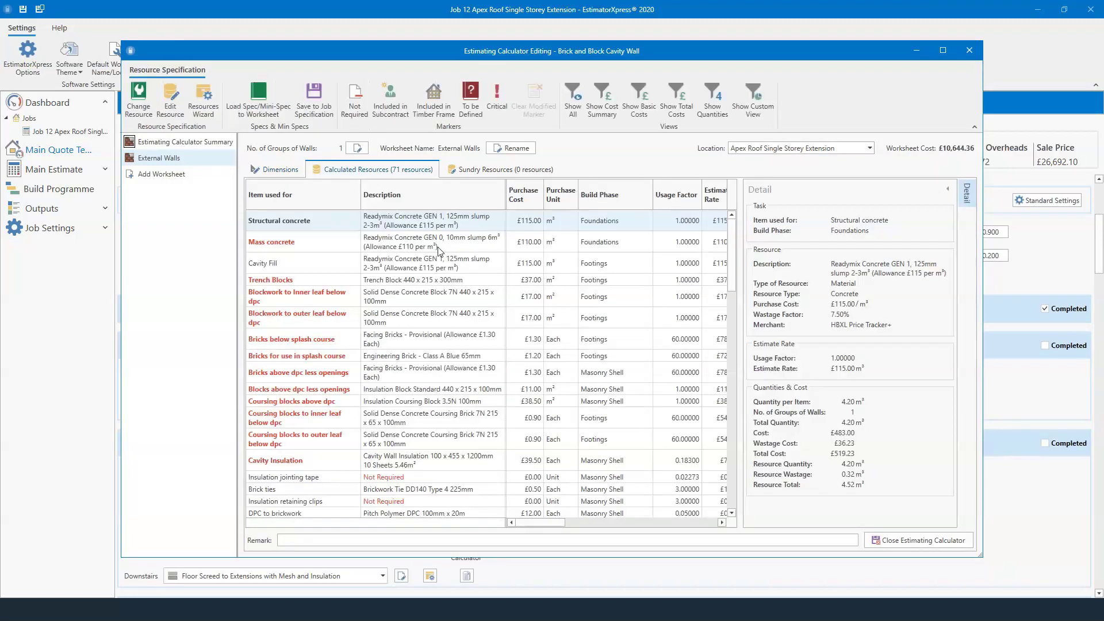
{"action": "left_click", "coordinate": [417, 243]}
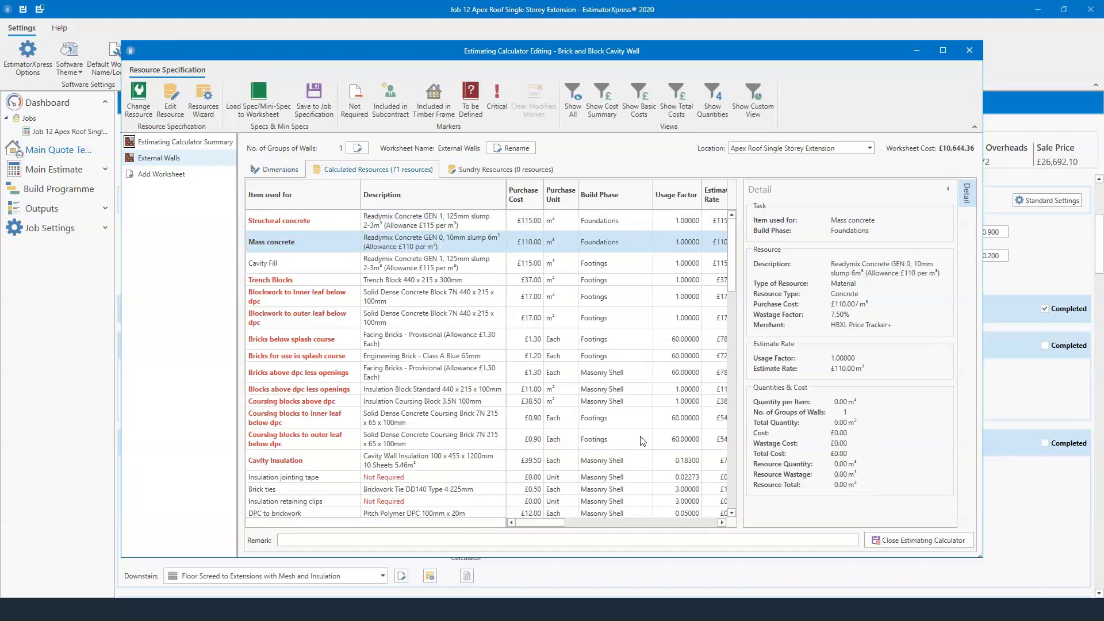
{"action": "left_click", "coordinate": [419, 225]}
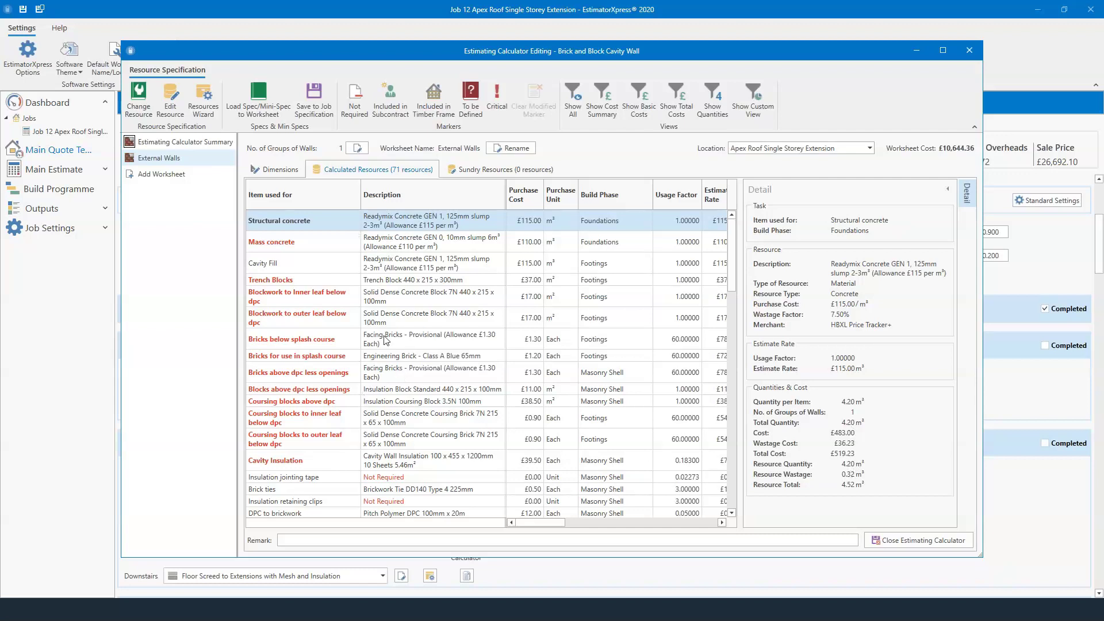
{"action": "left_click", "coordinate": [306, 374]}
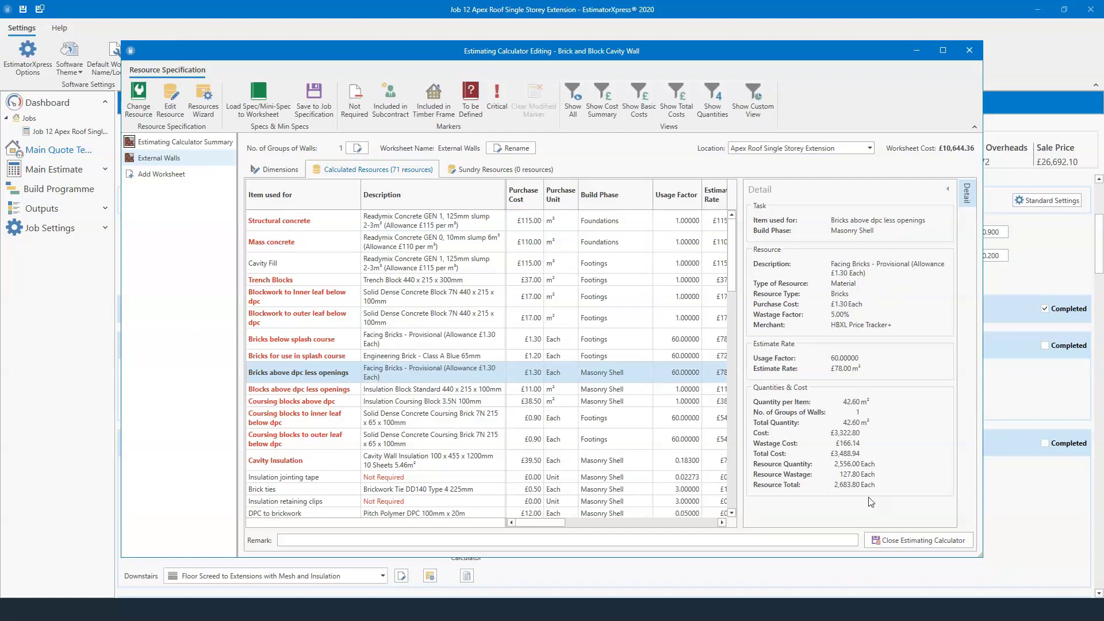
Step: Examine the external wall's labour and plant total costs and its sundry resources, then close the estimating calculator
{"action": "left_click_drag", "start_coordinate": [731, 264], "coordinate": [735, 458]}
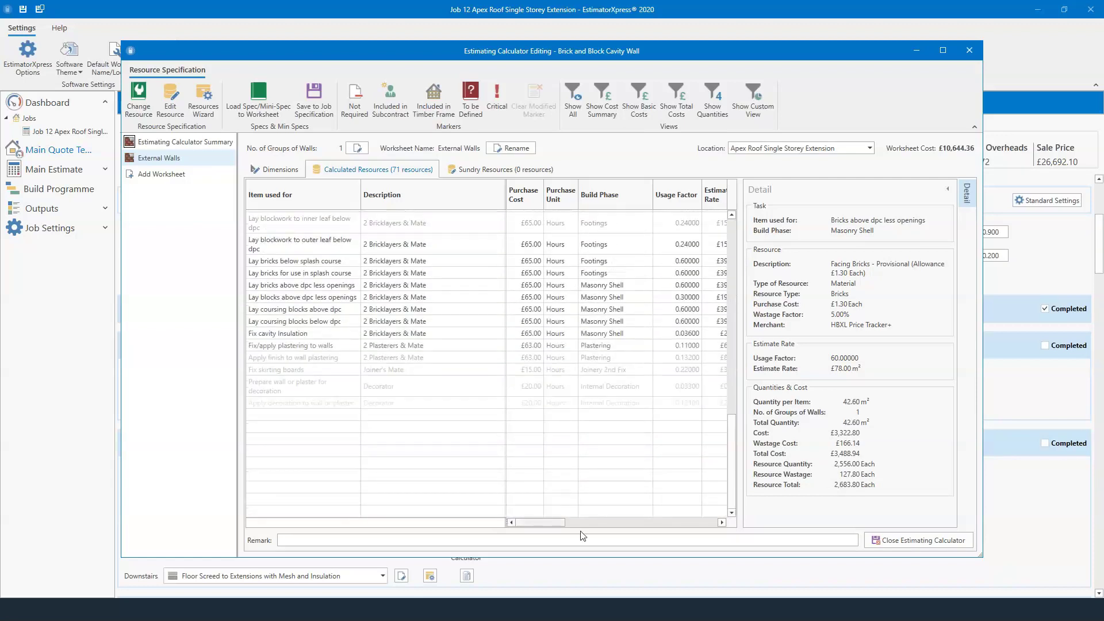
{"action": "scroll", "coordinate": [732, 466], "scroll_direction": "down", "scroll_amount": 1}
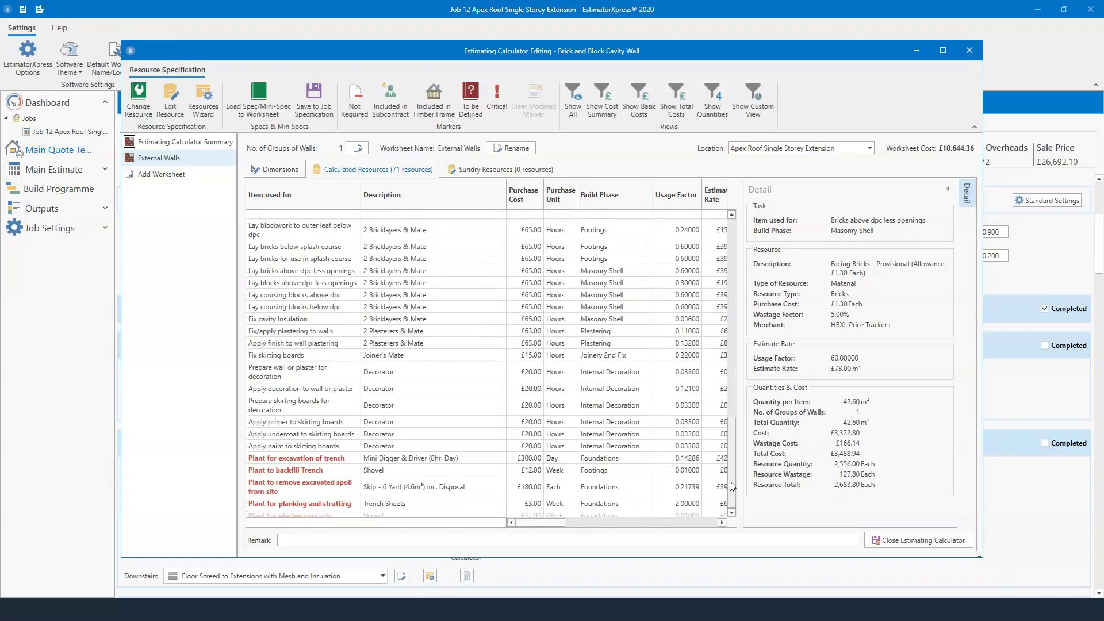
{"action": "left_click_drag", "start_coordinate": [526, 523], "coordinate": [686, 525]}
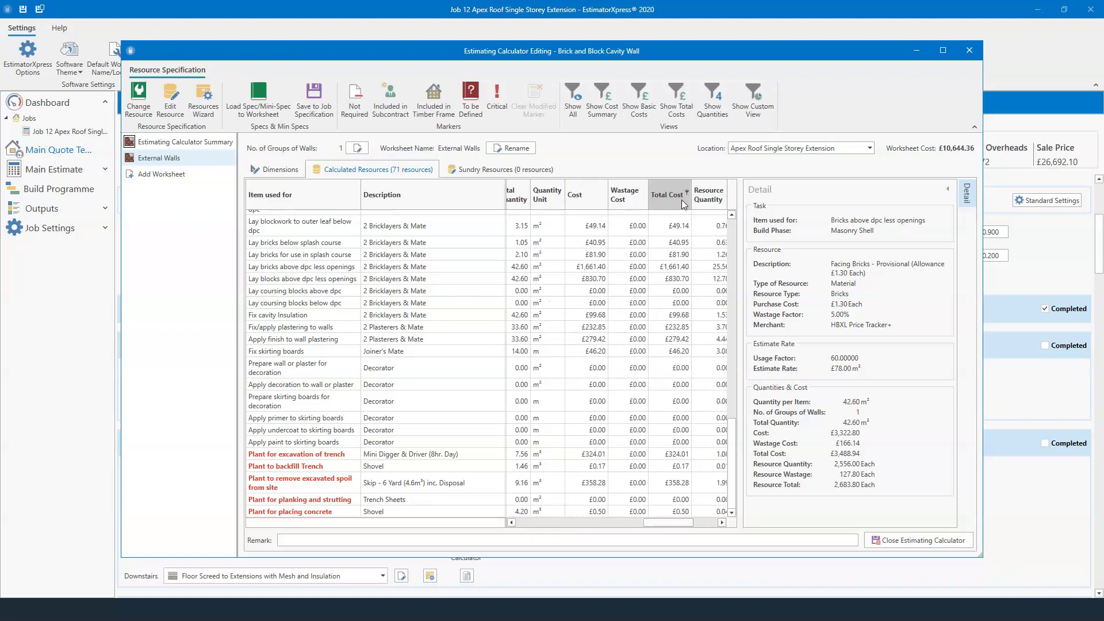
{"action": "left_click", "coordinate": [691, 515]}
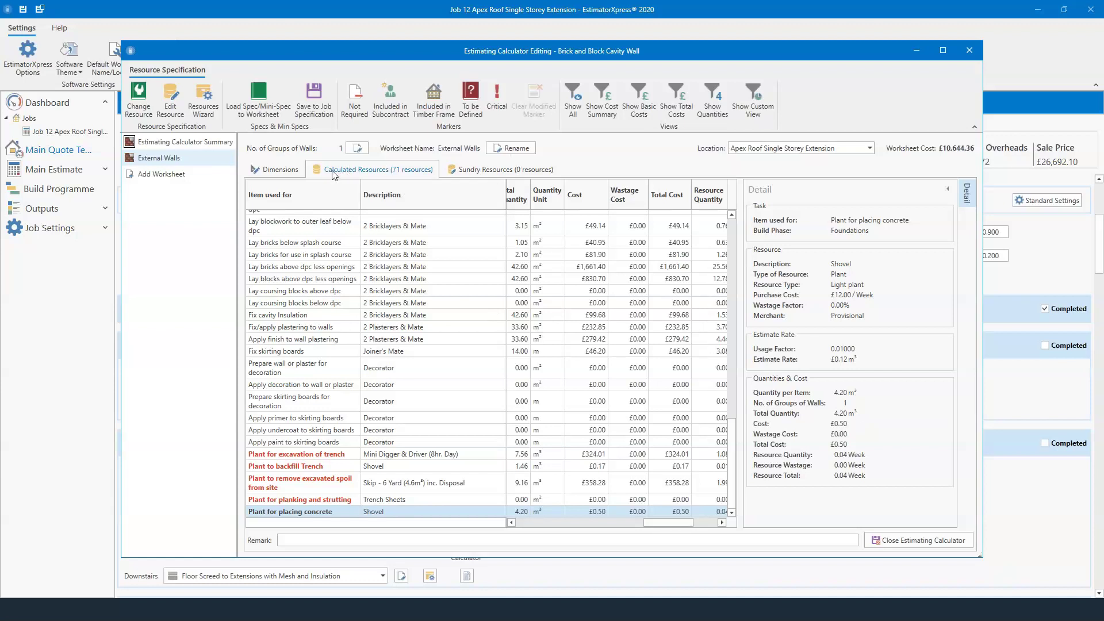
{"action": "left_click", "coordinate": [513, 171]}
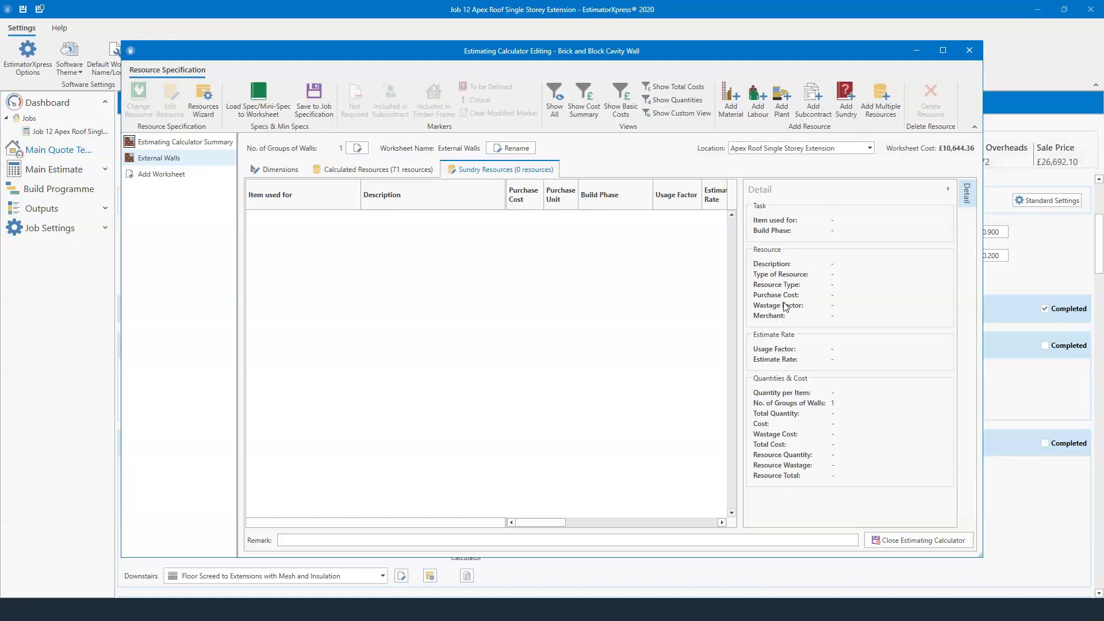
{"action": "left_click", "coordinate": [932, 545]}
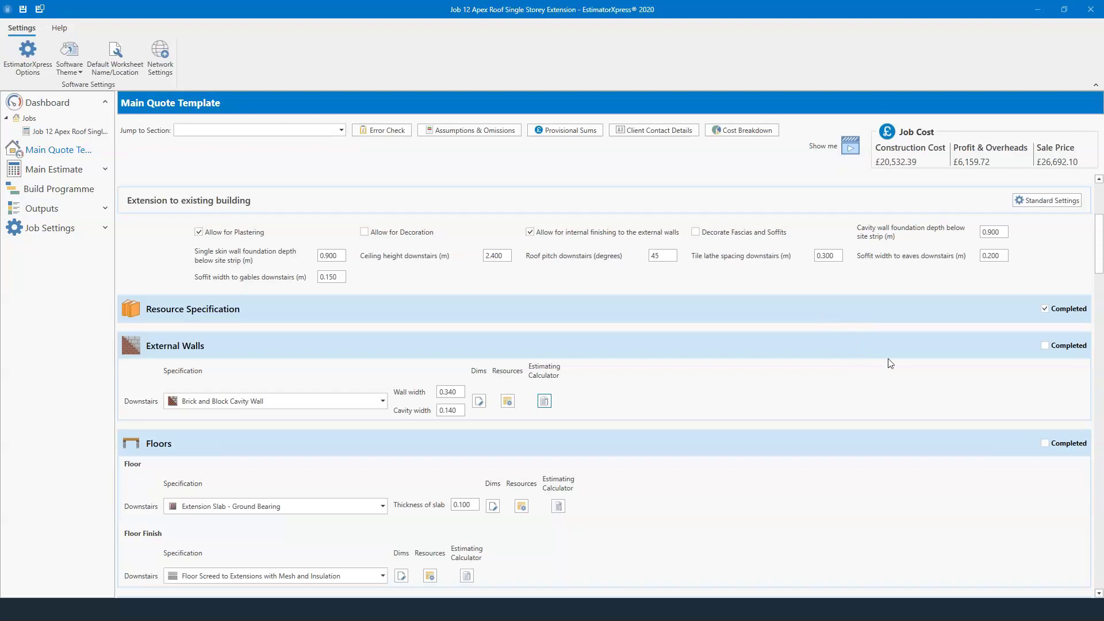
Step: Review the whole job's cost breakdown by estimating calculator and close it
{"action": "left_click", "coordinate": [766, 131]}
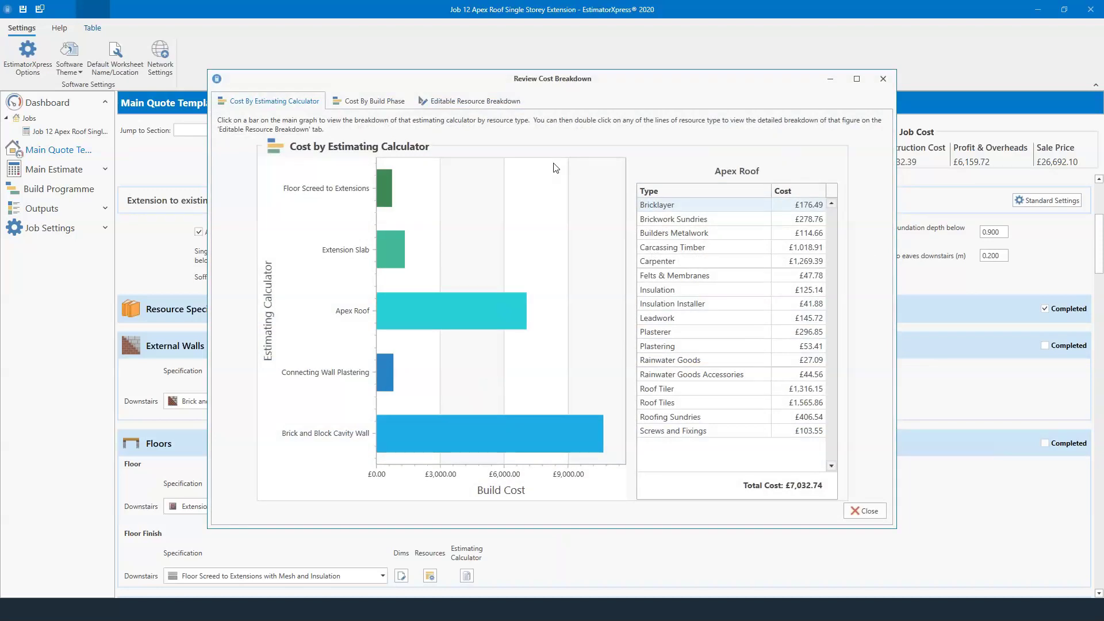
{"action": "mouse_move", "coordinate": [471, 262]}
{"action": "left_click", "coordinate": [886, 79]}
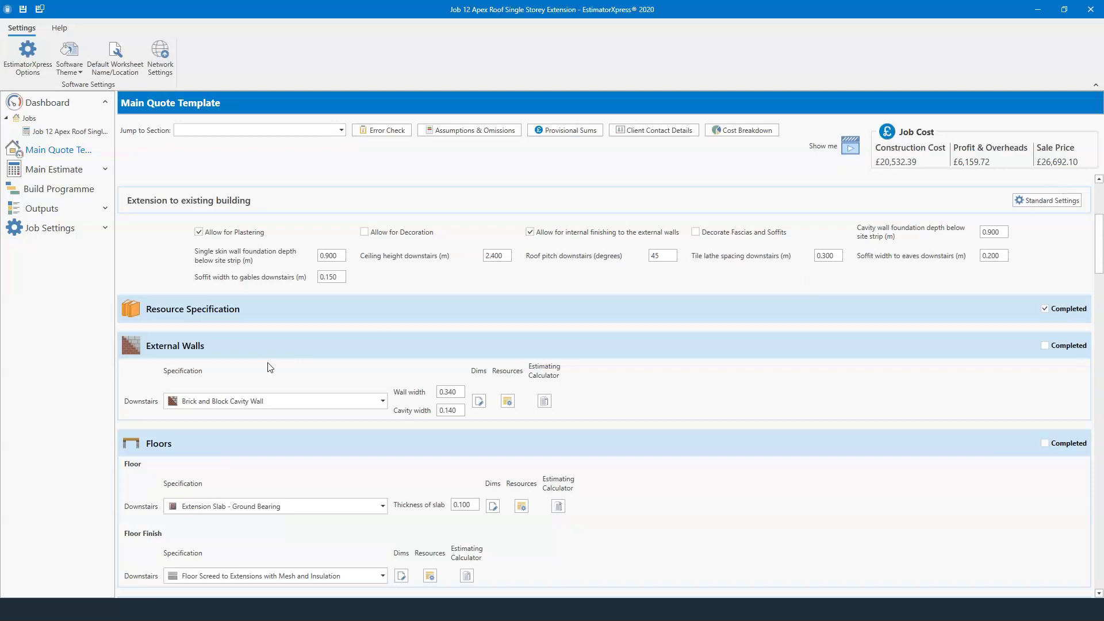
Step: Mark the External Walls section as completed
{"action": "left_click", "coordinate": [1068, 346]}
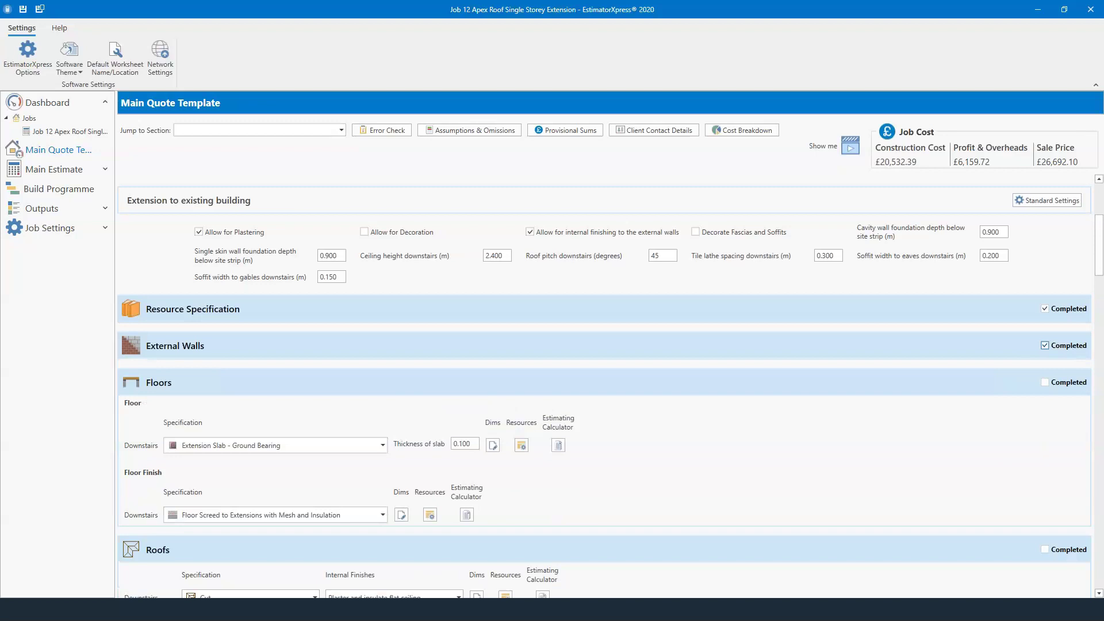
{"action": "scroll", "coordinate": [405, 397], "scroll_direction": "down", "scroll_amount": 2}
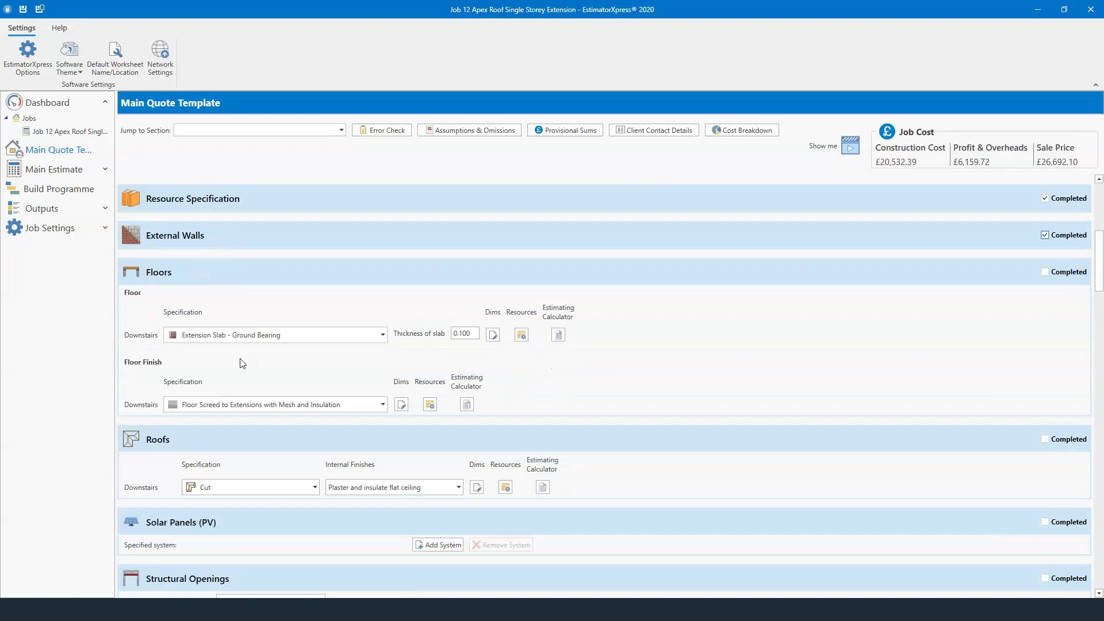
Step: Specify the downstairs floor as Extension Slab - Ground Bearing & Insulated, check its slab dimensions and accept the defaults
{"action": "left_click", "coordinate": [382, 336]}
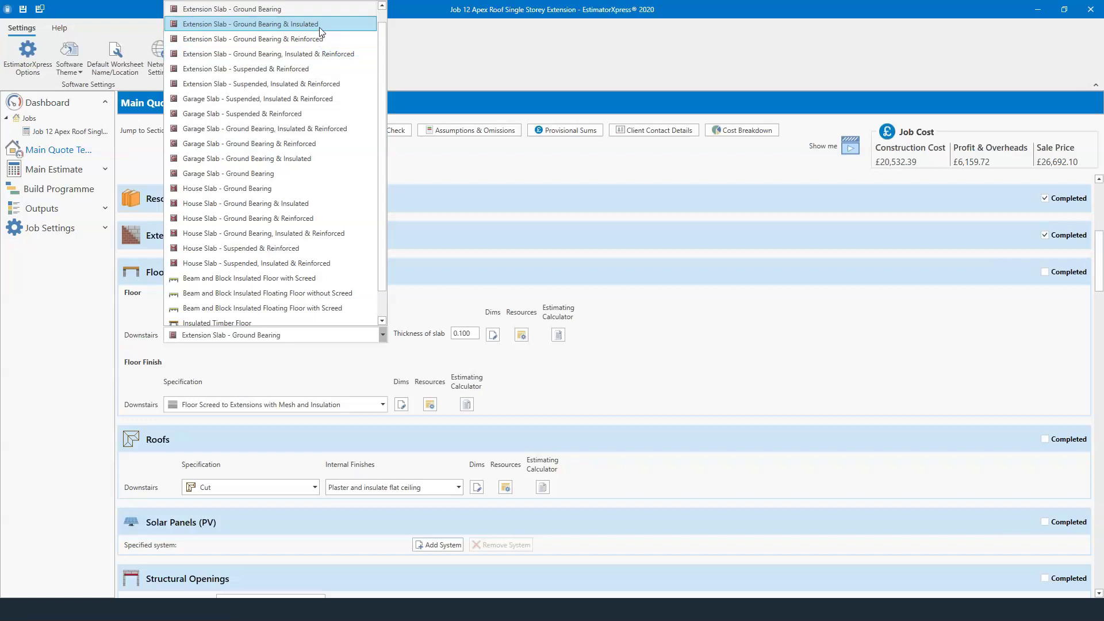
{"action": "left_click", "coordinate": [250, 23]}
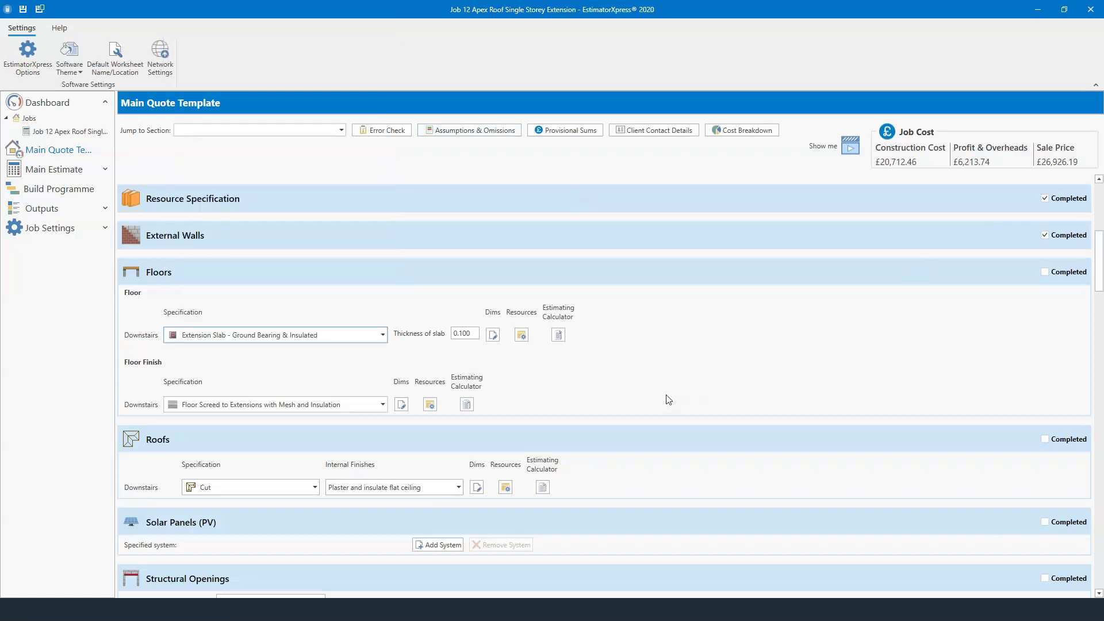
{"action": "left_click", "coordinate": [493, 335]}
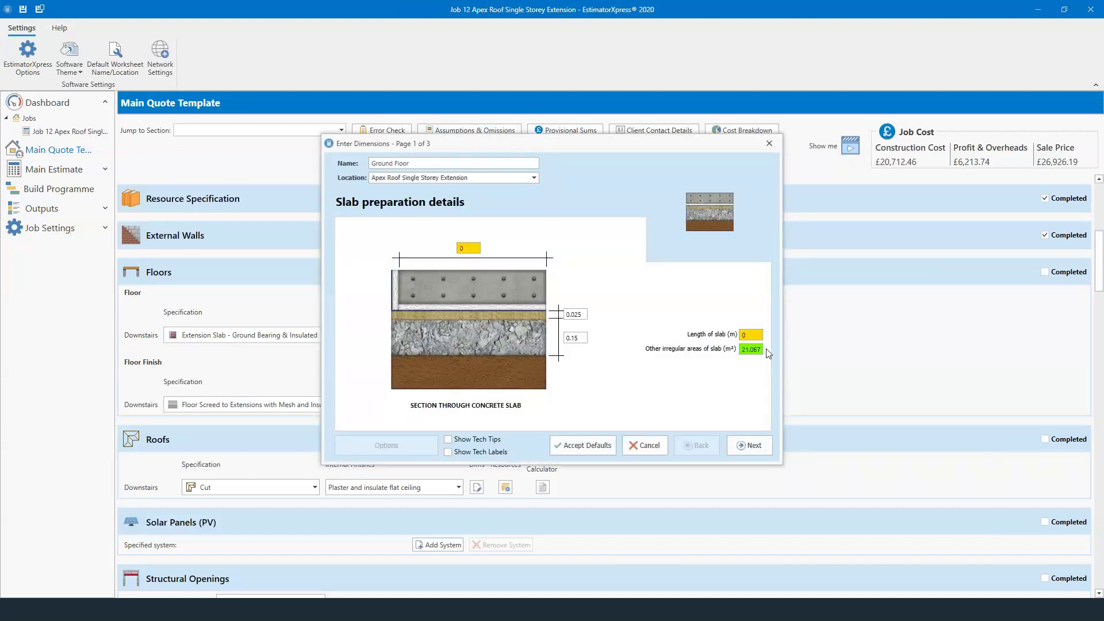
{"action": "left_click", "coordinate": [575, 314]}
{"action": "left_click", "coordinate": [751, 448]}
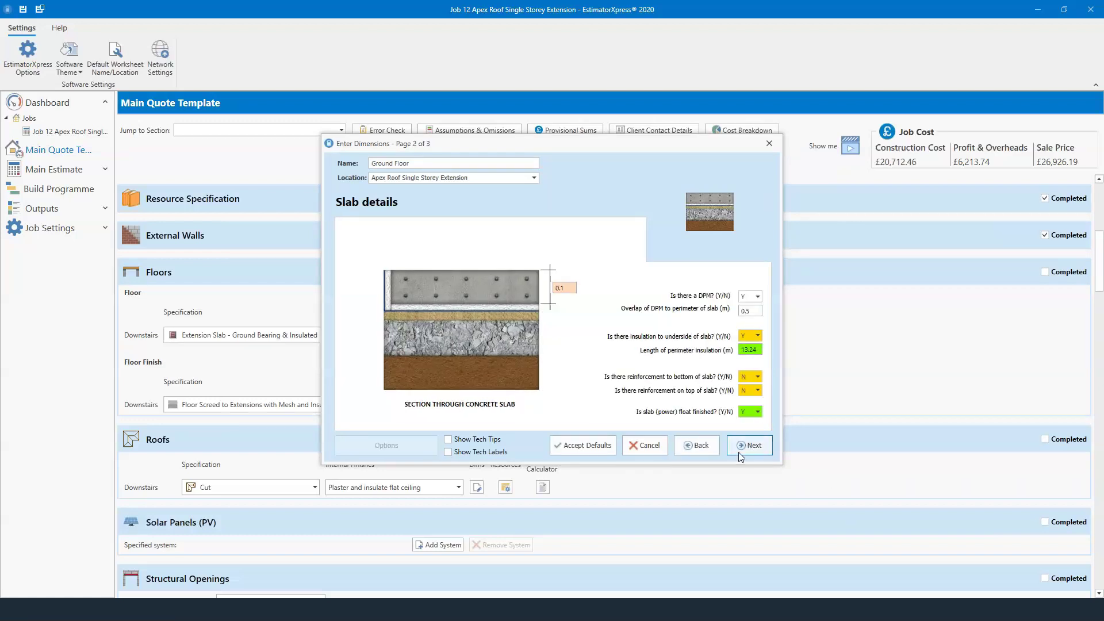
{"action": "left_click", "coordinate": [572, 289]}
{"action": "left_click", "coordinate": [588, 450]}
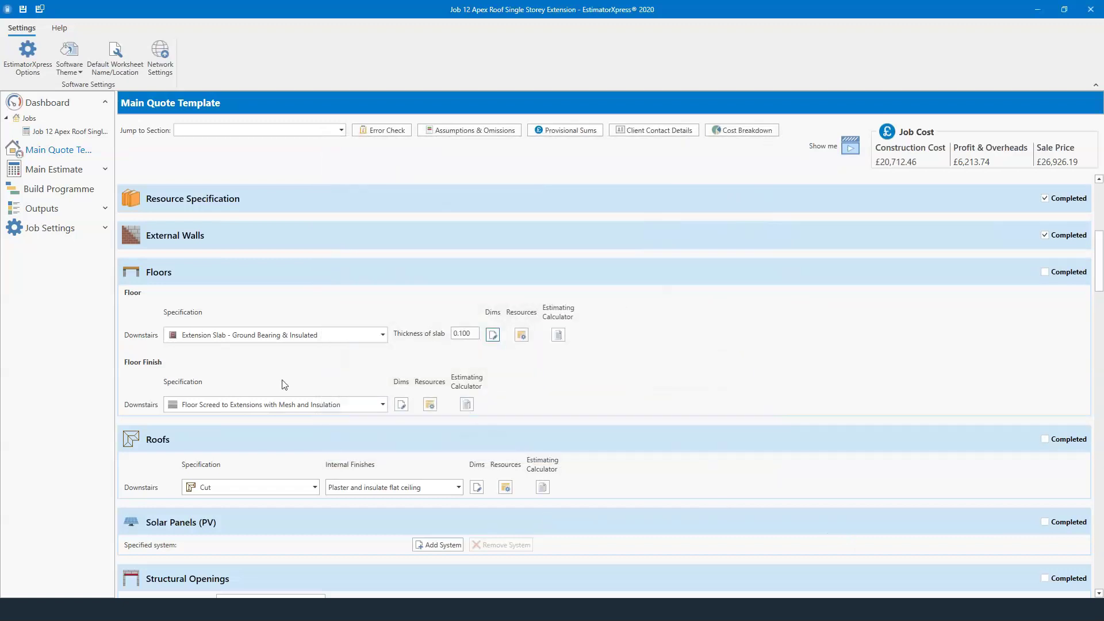
Step: Complete the Floors section with a downstairs finish of Floor Screed to Extensions with no Mesh or Insulation and 1 day of screed pump
{"action": "left_click", "coordinate": [343, 406]}
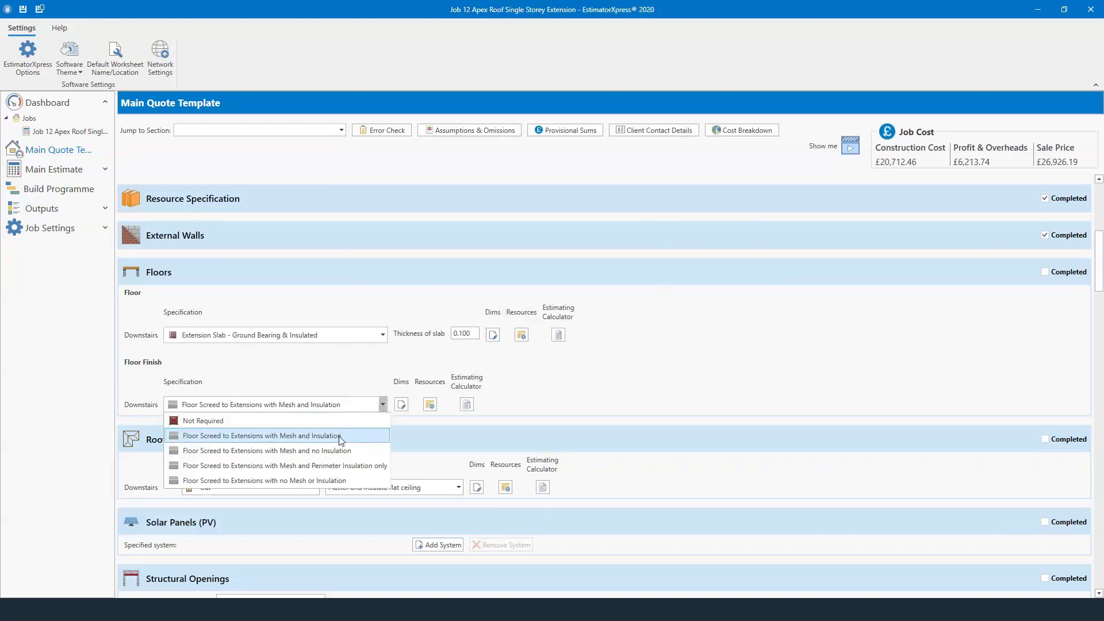
{"action": "left_click", "coordinate": [342, 478]}
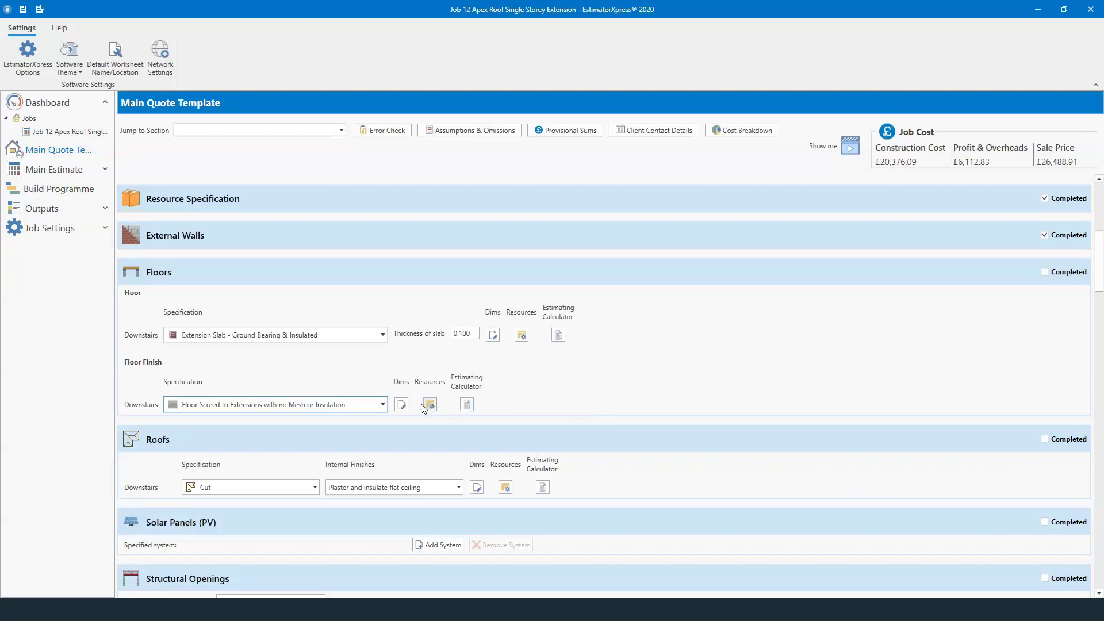
{"action": "left_click", "coordinate": [401, 405]}
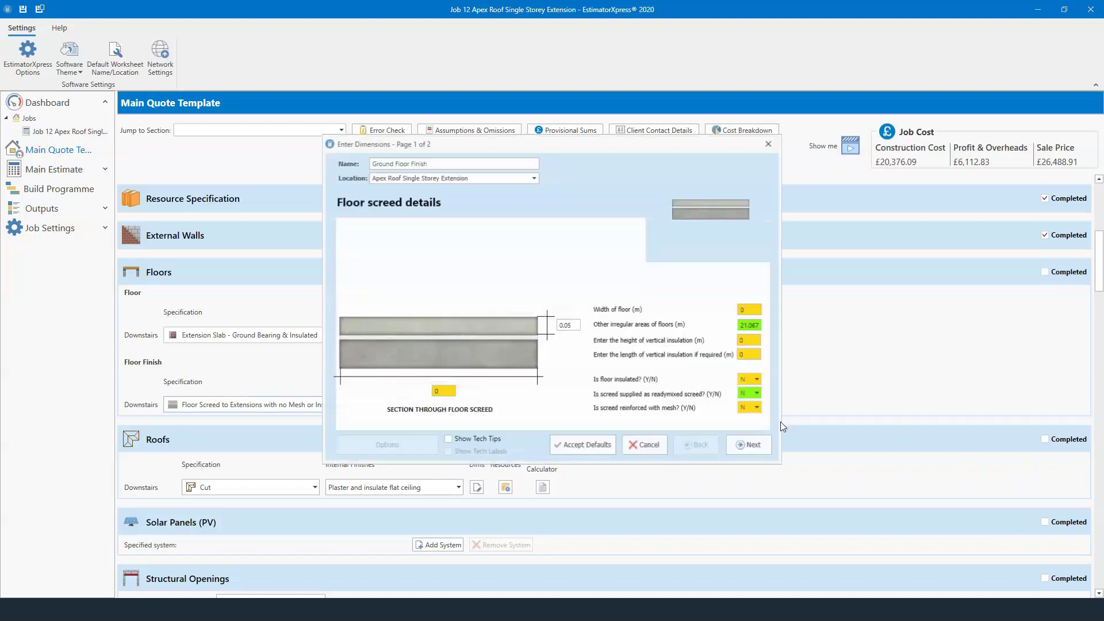
{"action": "left_click", "coordinate": [752, 447]}
{"action": "left_click", "coordinate": [551, 324]}
{"action": "type", "text": "1"}
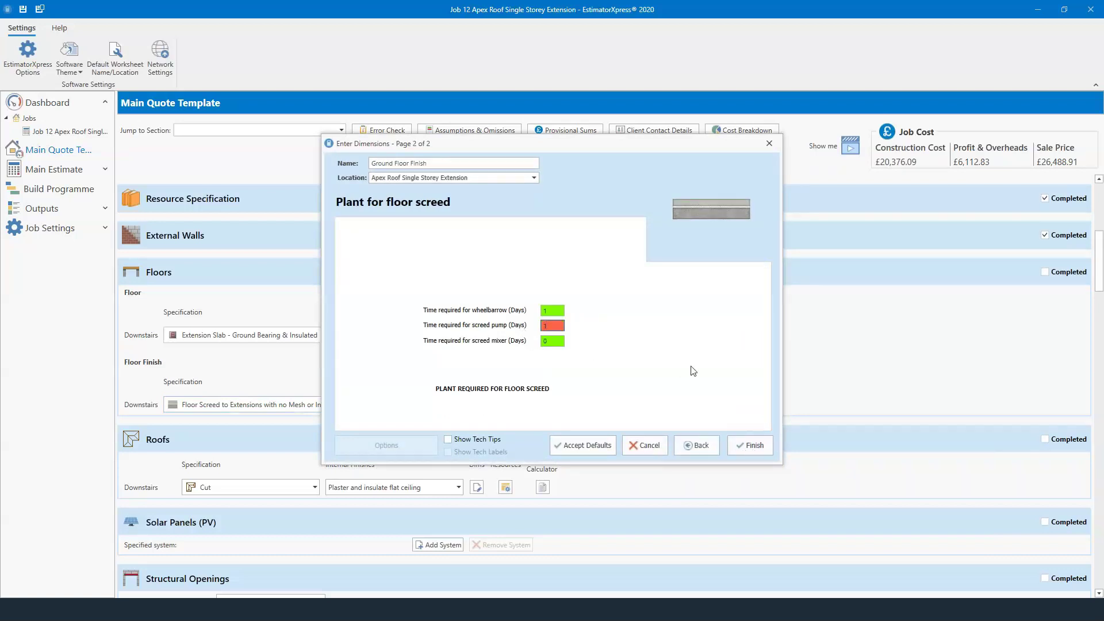
{"action": "left_click", "coordinate": [751, 445]}
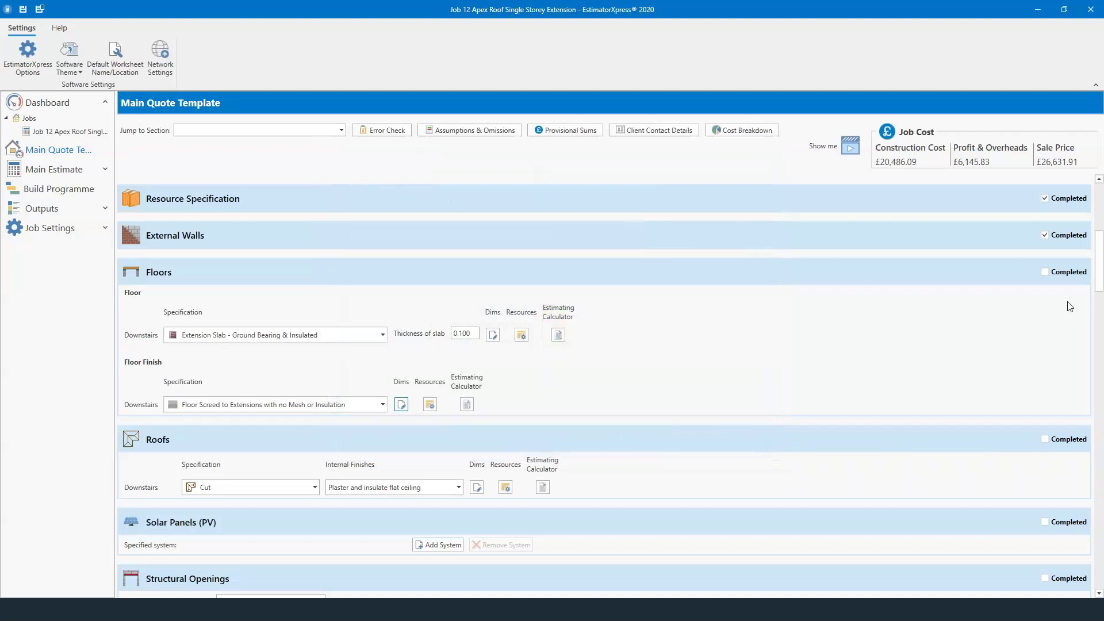
{"action": "left_click", "coordinate": [1067, 273]}
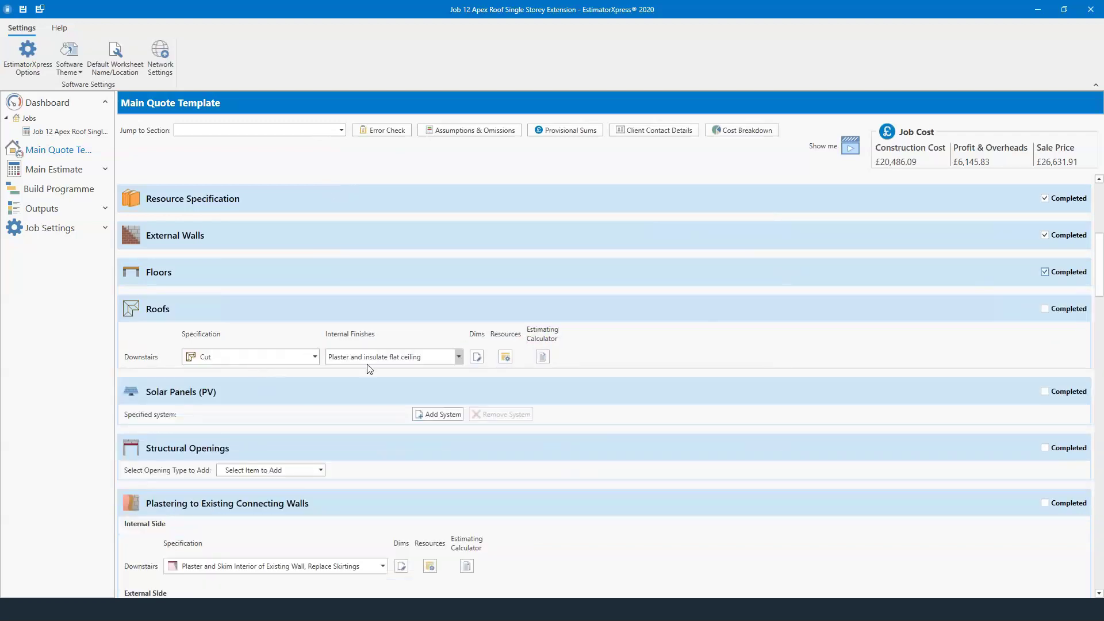
Step: Set the downstairs roof's internal finishes to Plaster and insulate rafters, checking against the extension drawing
{"action": "scroll", "coordinate": [420, 368], "scroll_direction": "up", "scroll_amount": 4}
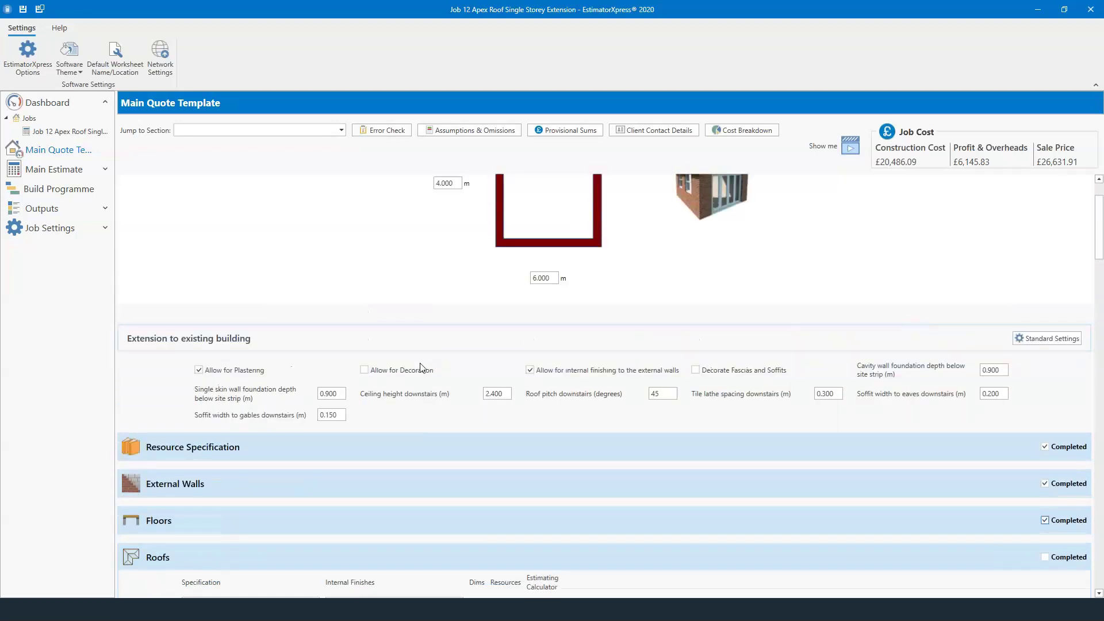
{"action": "scroll", "coordinate": [420, 368], "scroll_direction": "up", "scroll_amount": 2}
{"action": "scroll", "coordinate": [619, 406], "scroll_direction": "down", "scroll_amount": 6}
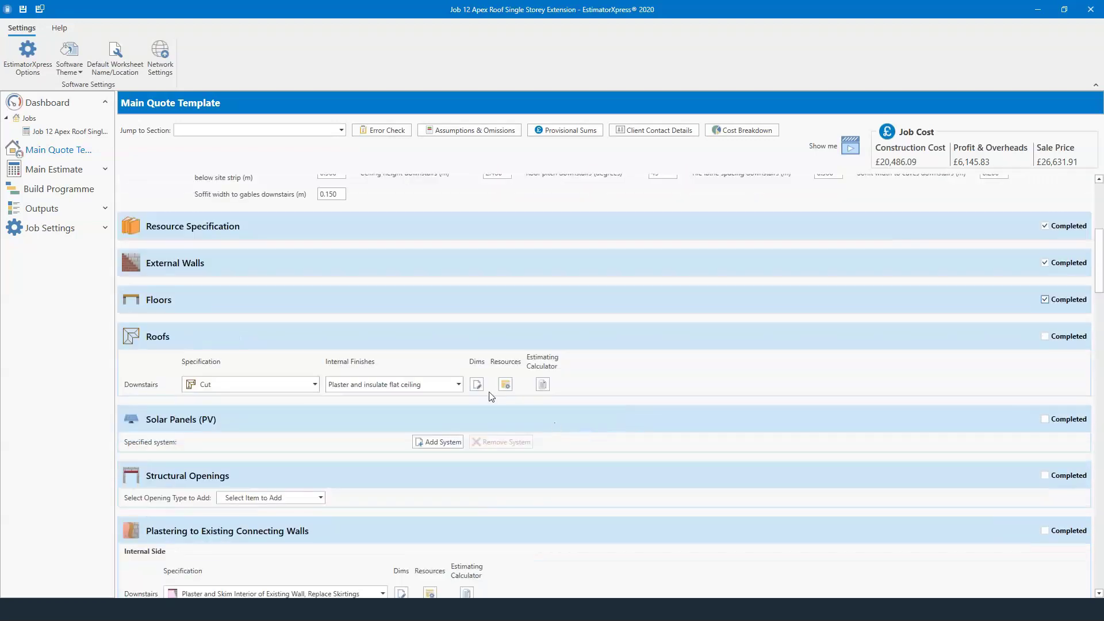
{"action": "left_click", "coordinate": [459, 384]}
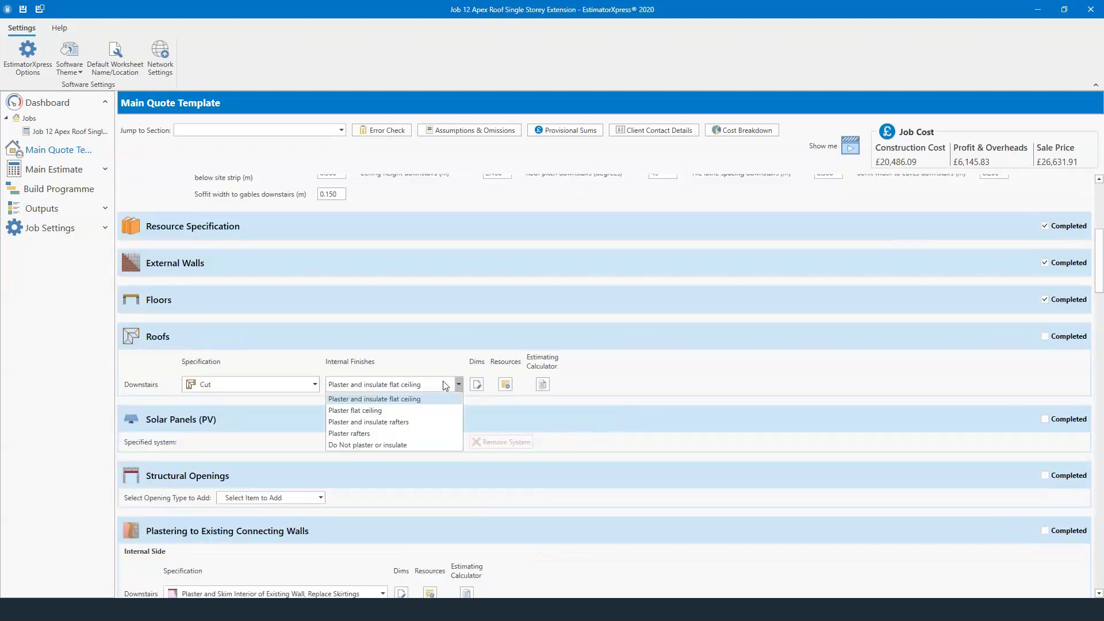
{"action": "left_click", "coordinate": [421, 427]}
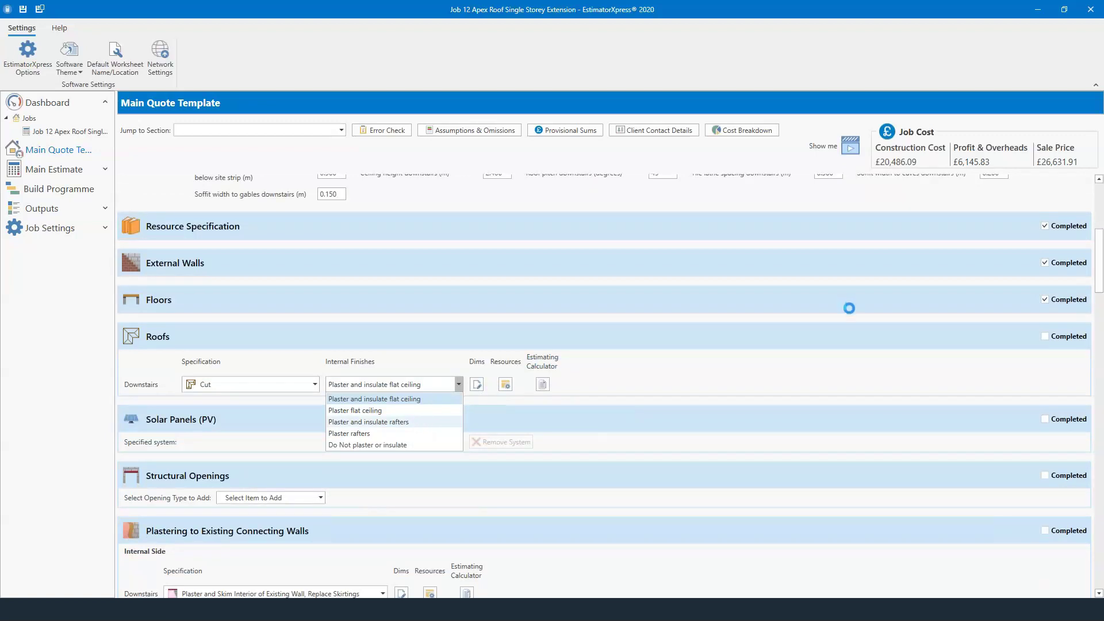
{"action": "scroll", "coordinate": [828, 332], "scroll_direction": "up", "scroll_amount": 4}
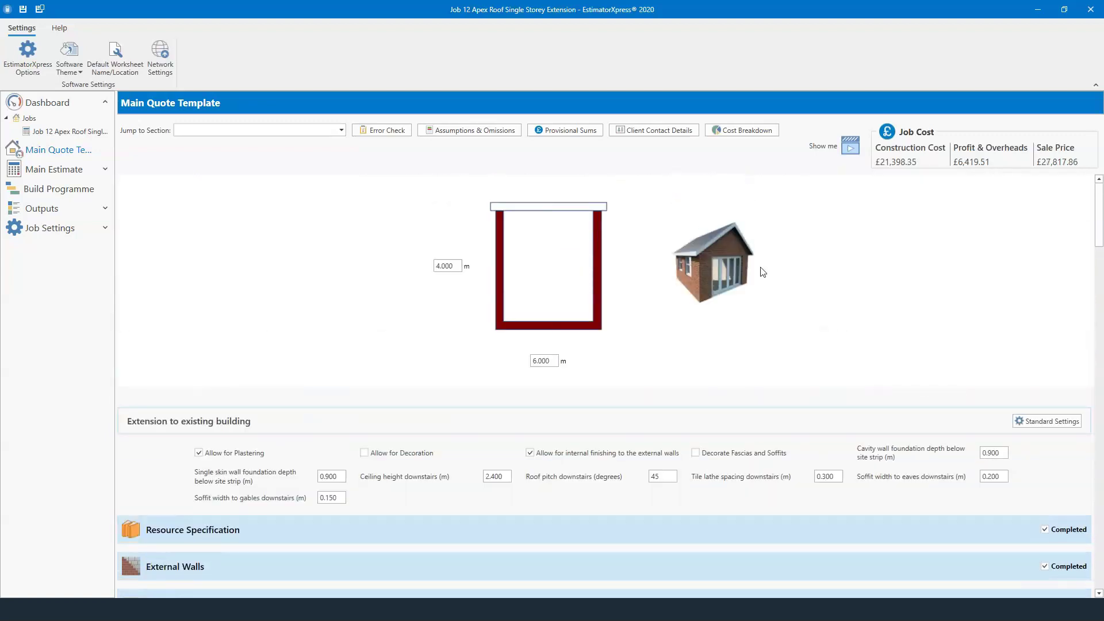
{"action": "scroll", "coordinate": [760, 272], "scroll_direction": "down", "scroll_amount": 4}
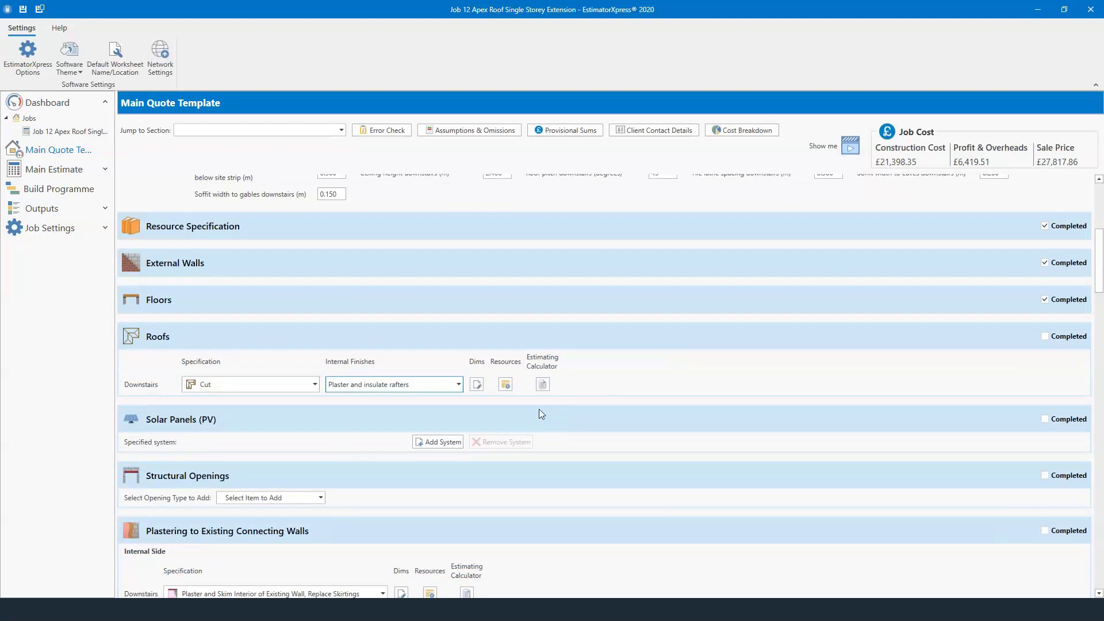
Step: Check every page of the downstairs roof dimensions, then mark the Roofs and Solar Panels (PV) sections as completed
{"action": "left_click", "coordinate": [477, 385]}
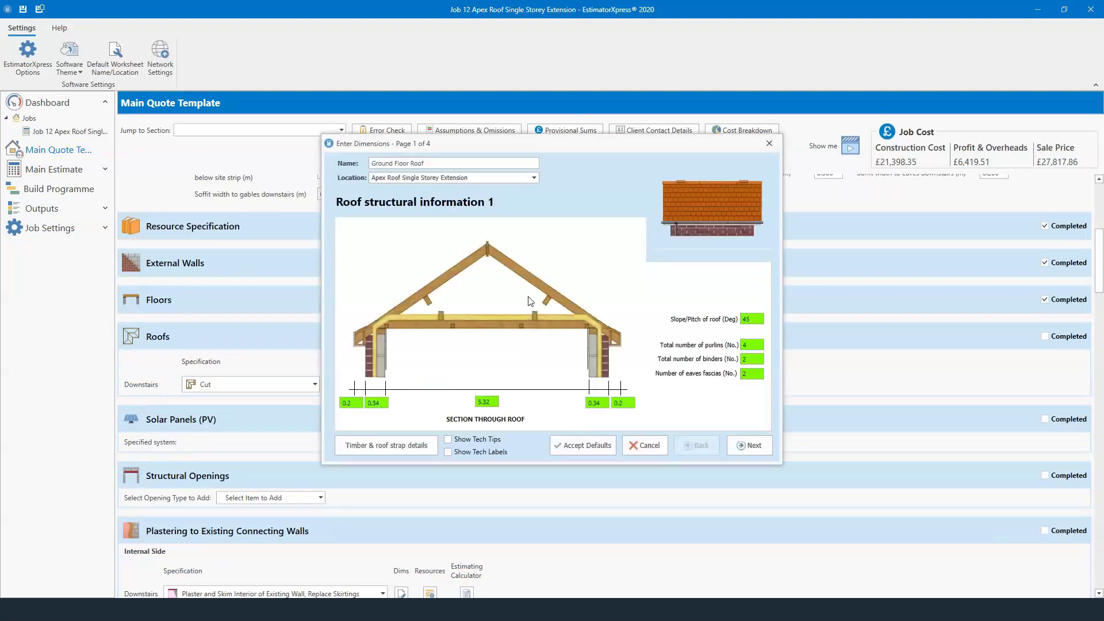
{"action": "left_click", "coordinate": [750, 446]}
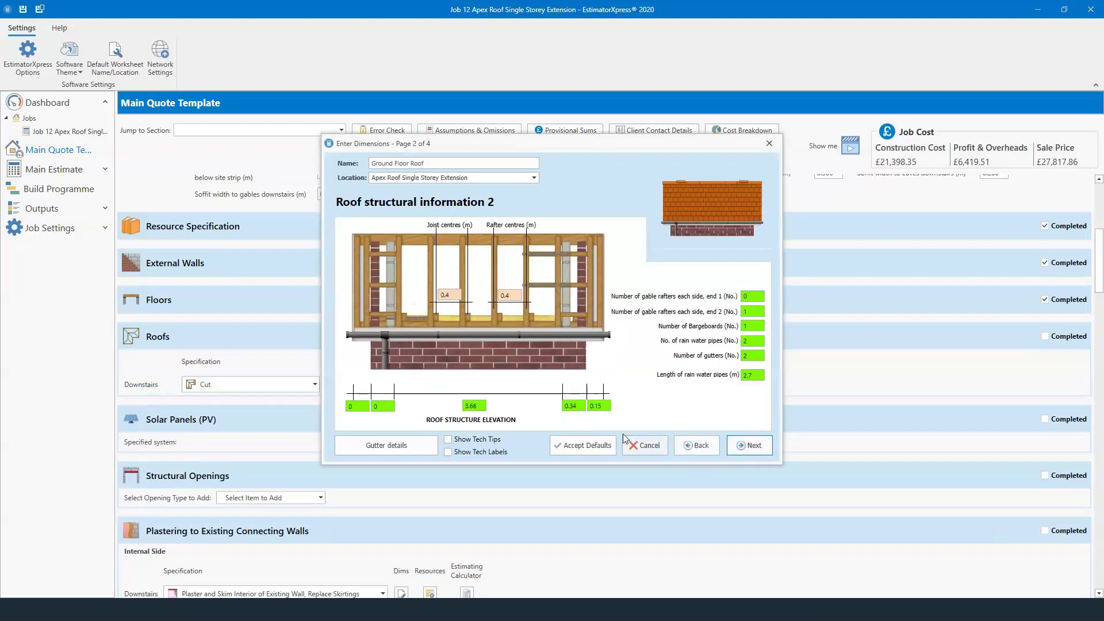
{"action": "left_click", "coordinate": [750, 446]}
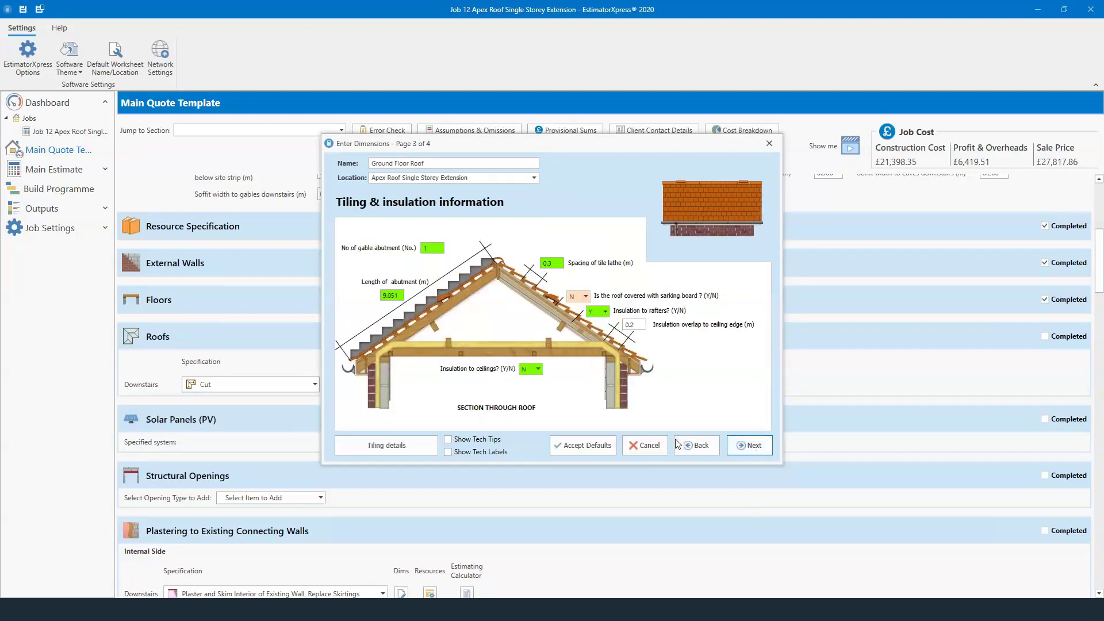
{"action": "left_click", "coordinate": [750, 447]}
{"action": "left_click", "coordinate": [750, 448]}
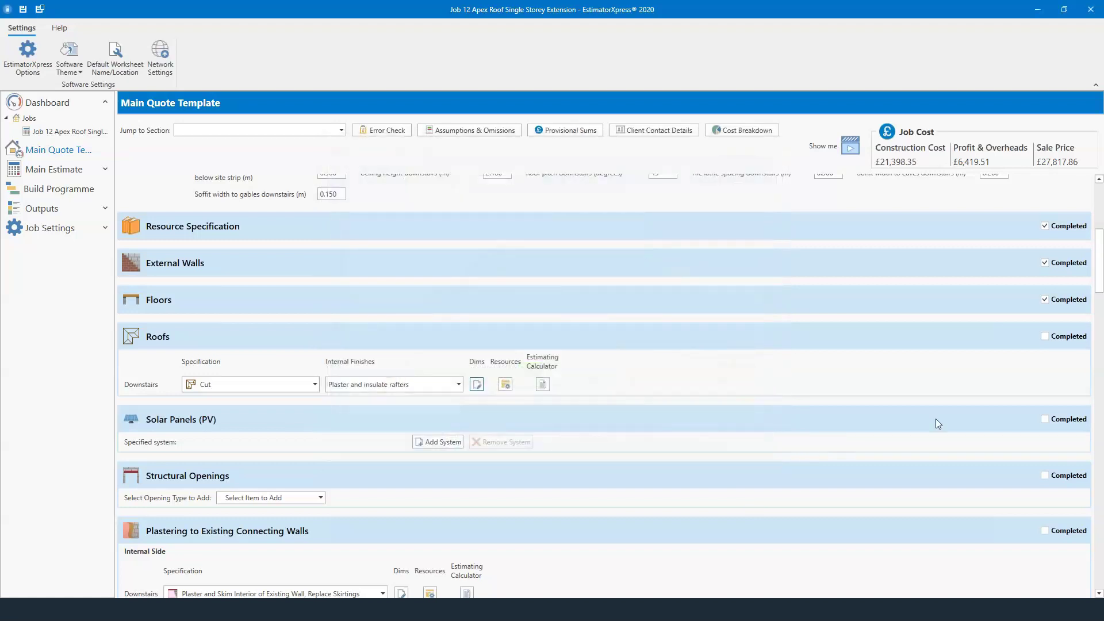
{"action": "left_click", "coordinate": [1070, 338]}
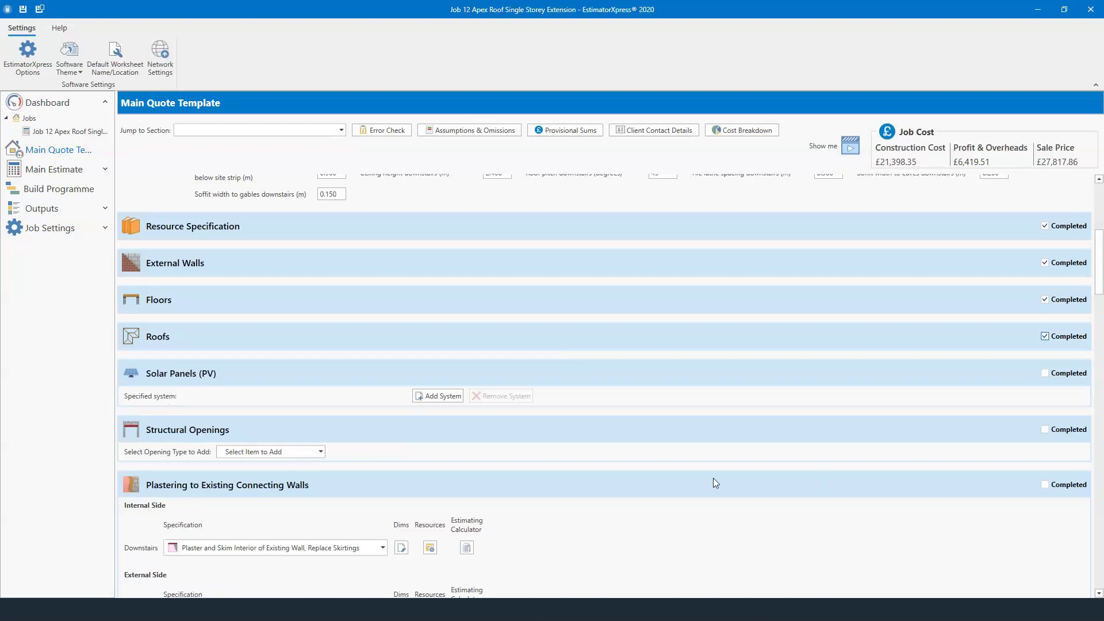
{"action": "left_click", "coordinate": [1064, 375]}
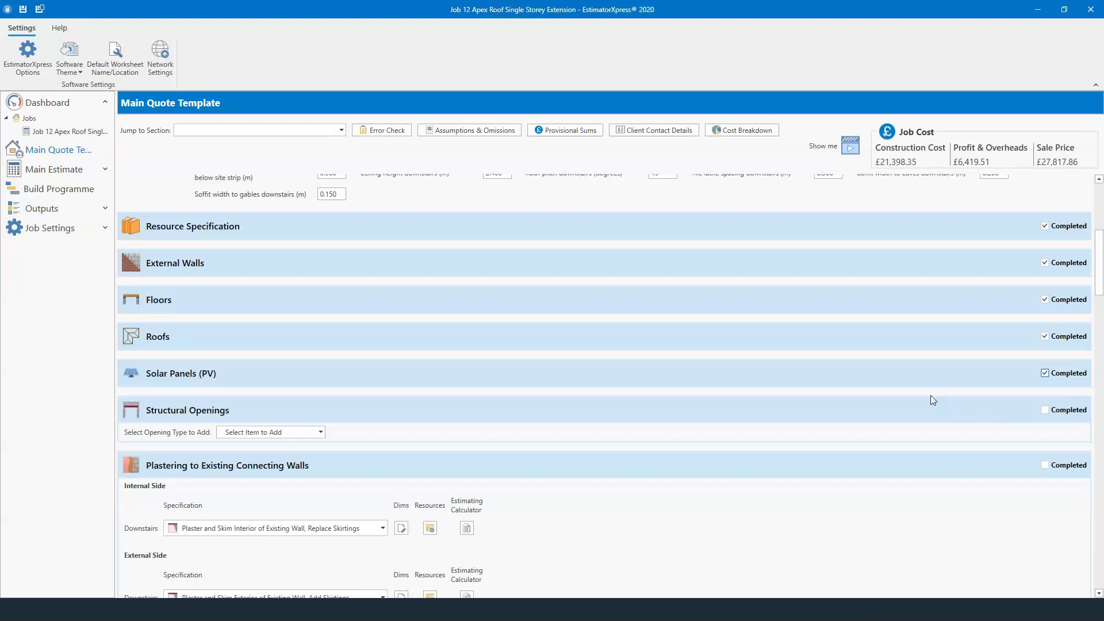
Step: Add 1 Medium Opening (3.0 - 3.6m) to the existing walls under Structural Openings
{"action": "scroll", "coordinate": [659, 412], "scroll_direction": "down", "scroll_amount": 2}
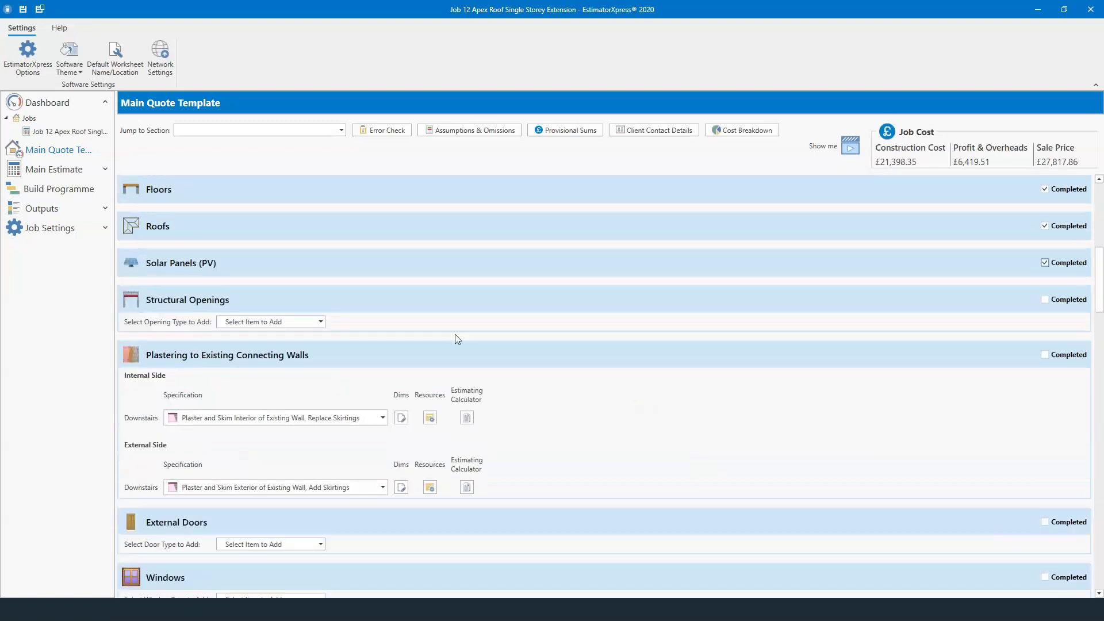
{"action": "left_click", "coordinate": [287, 322]}
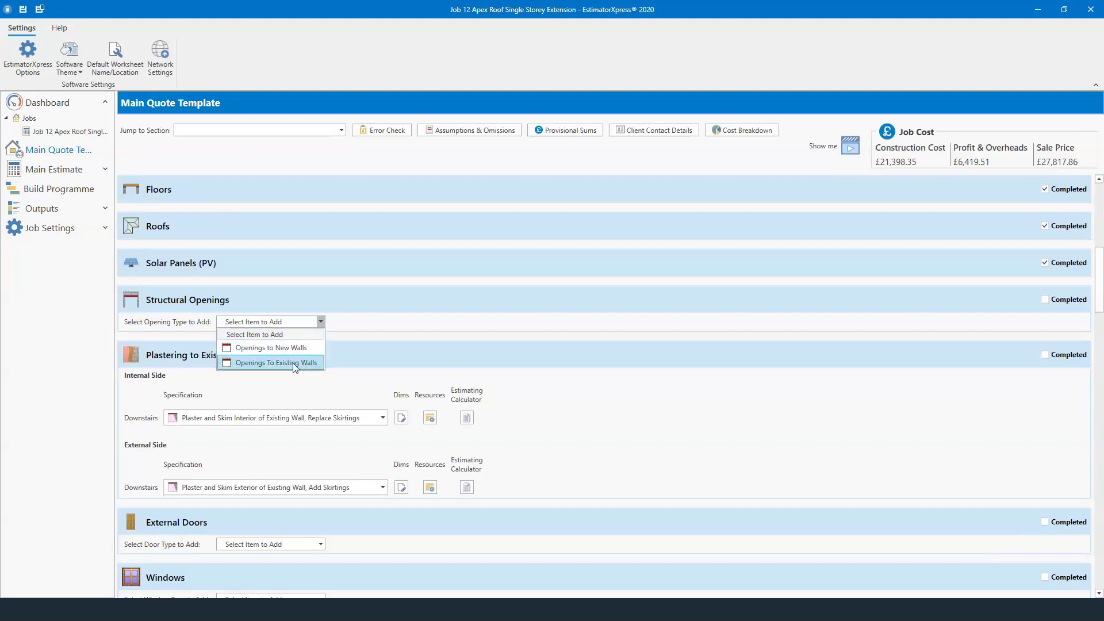
{"action": "left_click", "coordinate": [276, 363]}
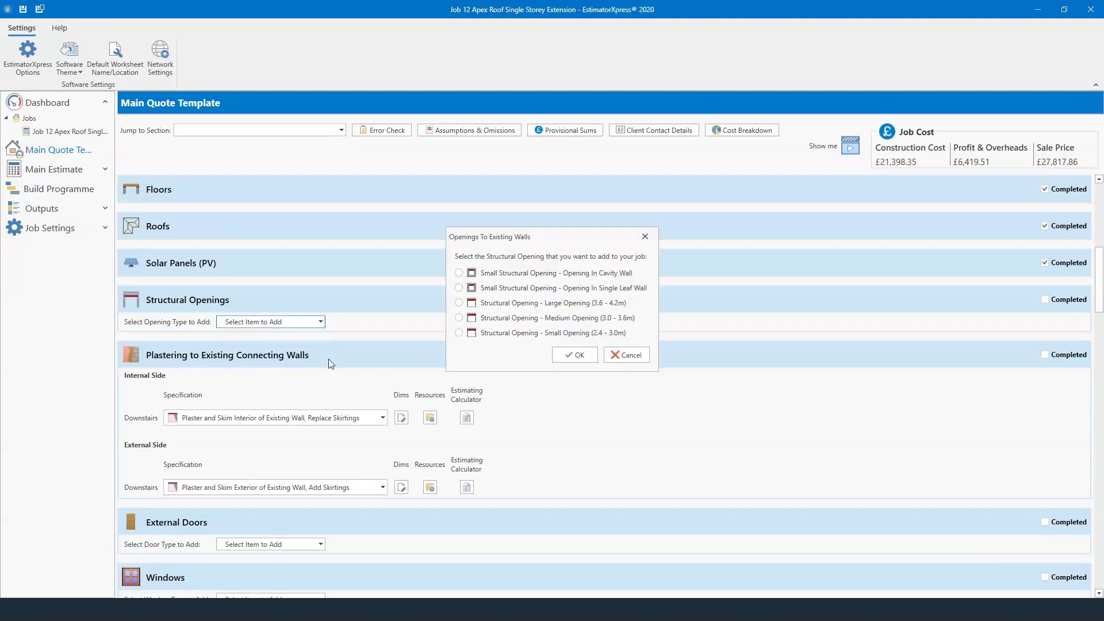
{"action": "left_click", "coordinate": [459, 319]}
{"action": "left_click", "coordinate": [574, 355]}
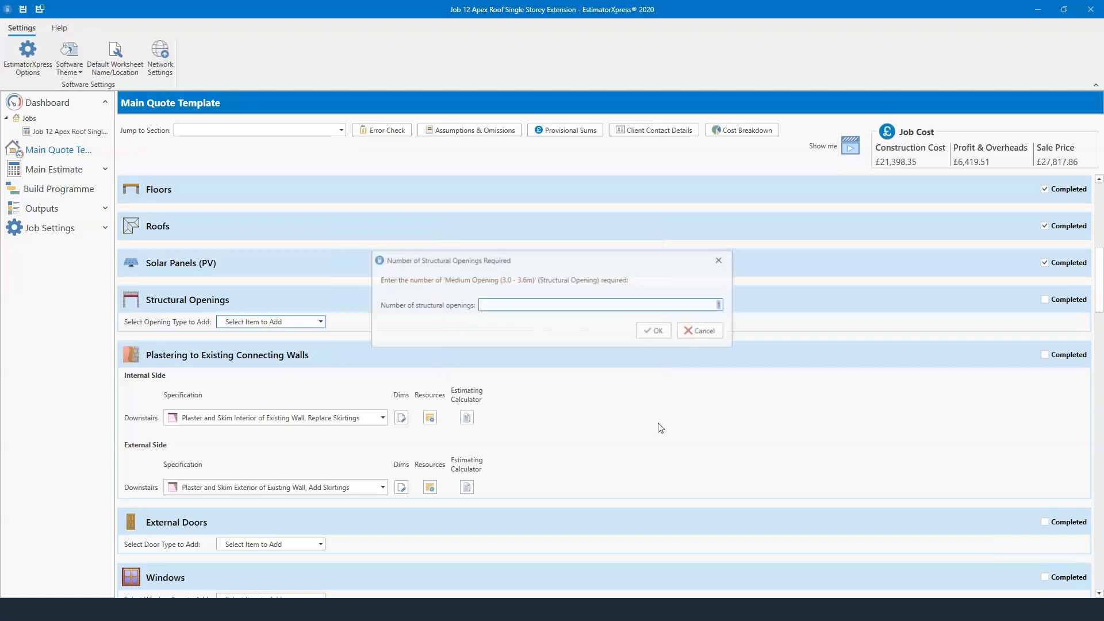
{"action": "left_click", "coordinate": [654, 331]}
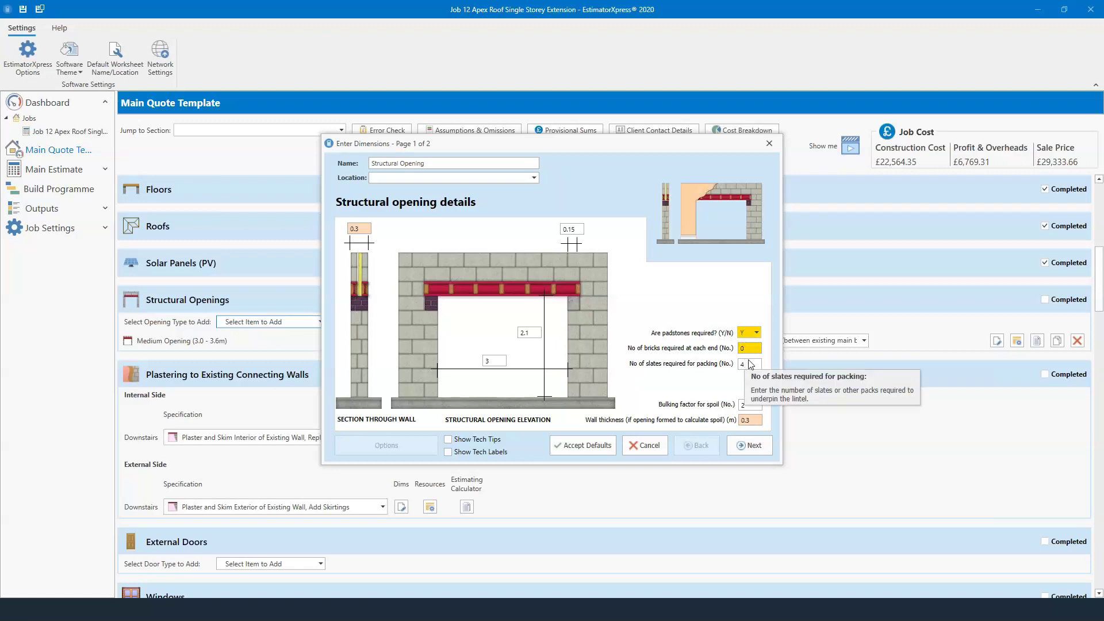
Step: Finish the medium opening's structural and plastering dimensions without changes and mark the Structural Openings section as completed
{"action": "left_click", "coordinate": [753, 448]}
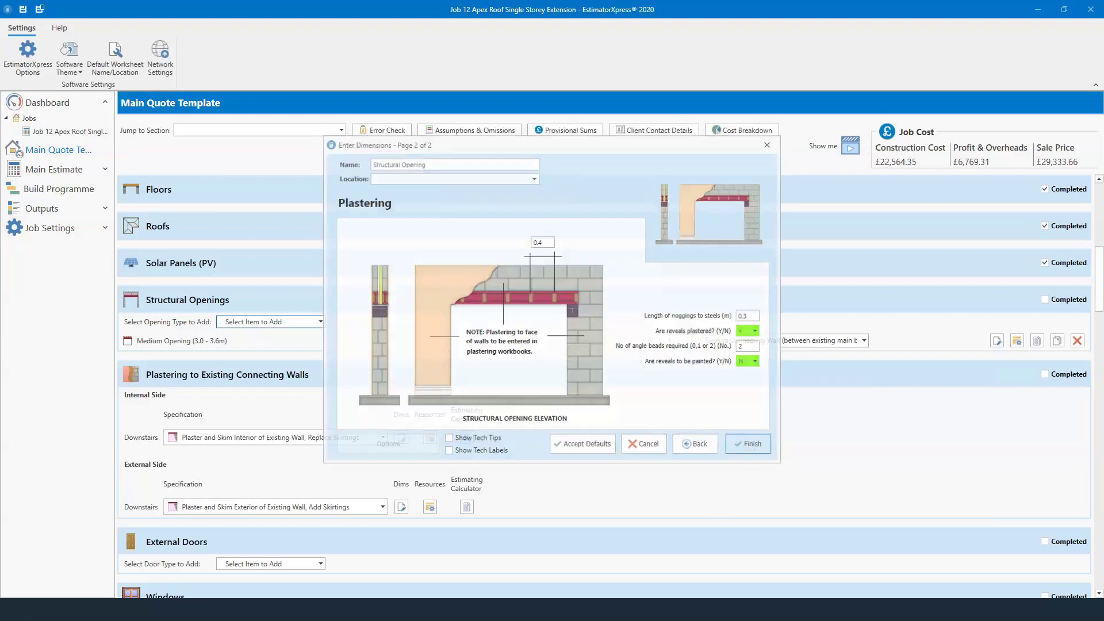
{"action": "left_click", "coordinate": [756, 447]}
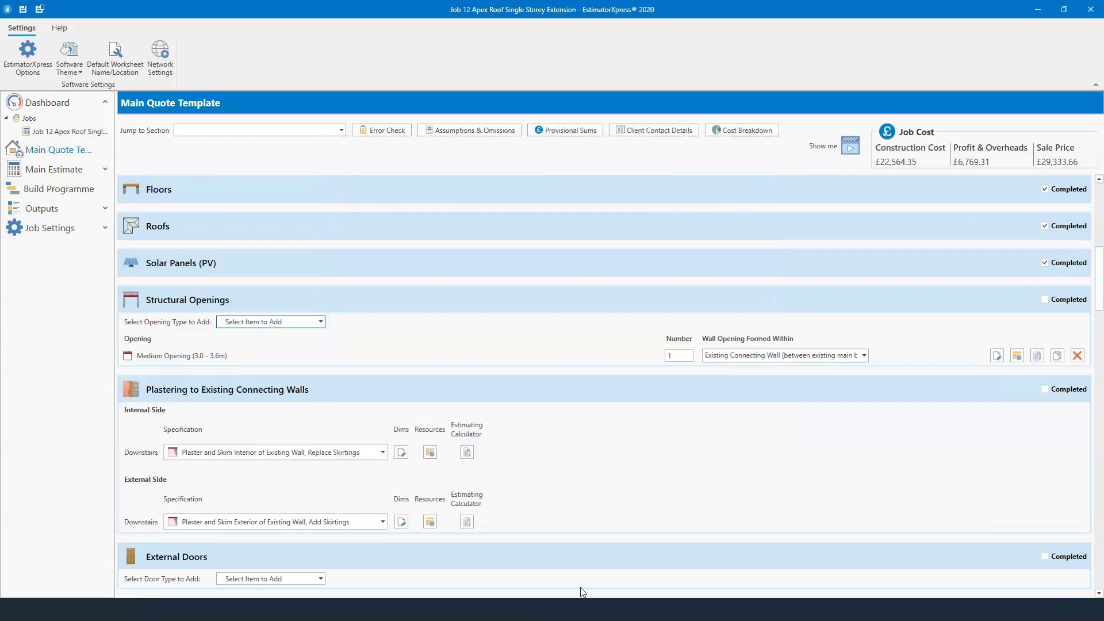
{"action": "left_click", "coordinate": [1050, 299]}
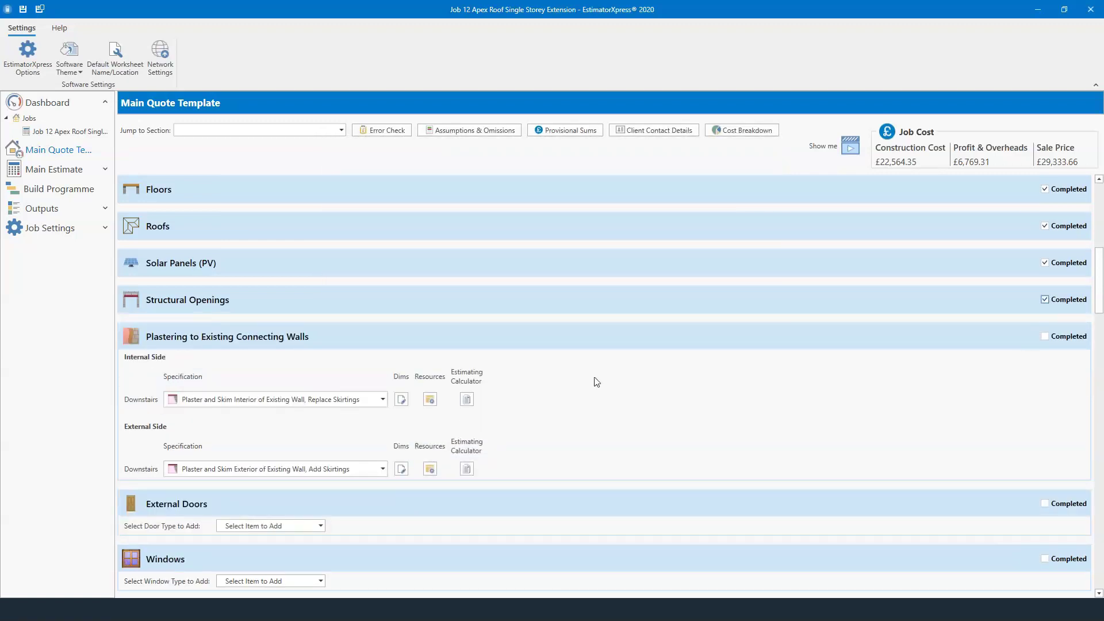
Step: Set the external side plastering downstairs to Plaster and Skim on Battens and insulation on Exterior of Existing Wall, Add Skirtings
{"action": "scroll", "coordinate": [597, 382], "scroll_direction": "down", "scroll_amount": 1}
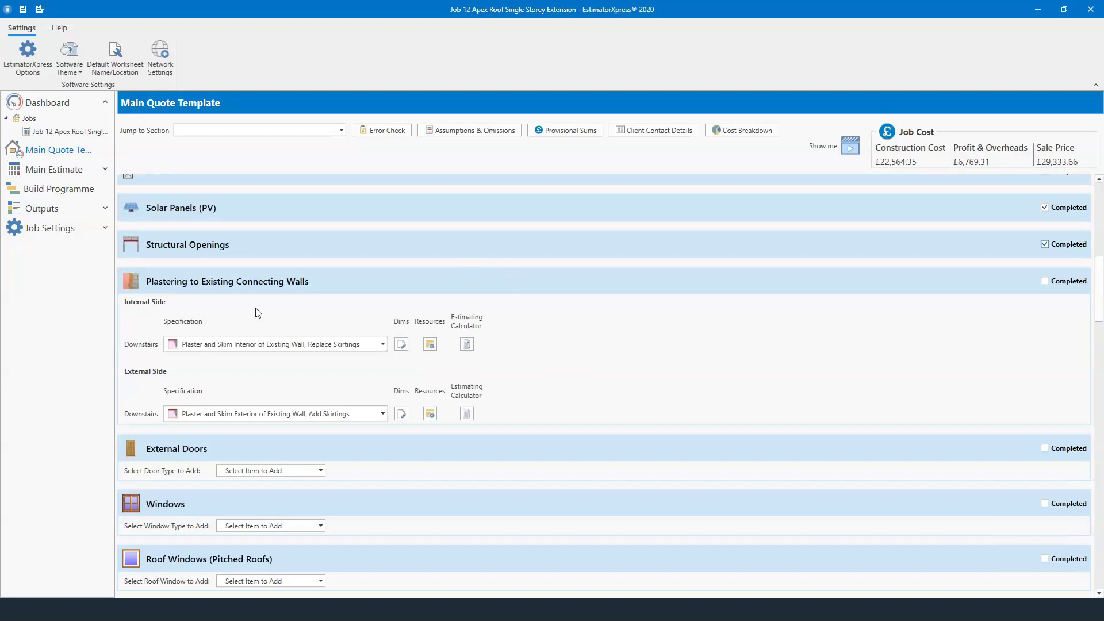
{"action": "scroll", "coordinate": [368, 372], "scroll_direction": "up", "scroll_amount": 1}
{"action": "scroll", "coordinate": [535, 394], "scroll_direction": "down", "scroll_amount": 1}
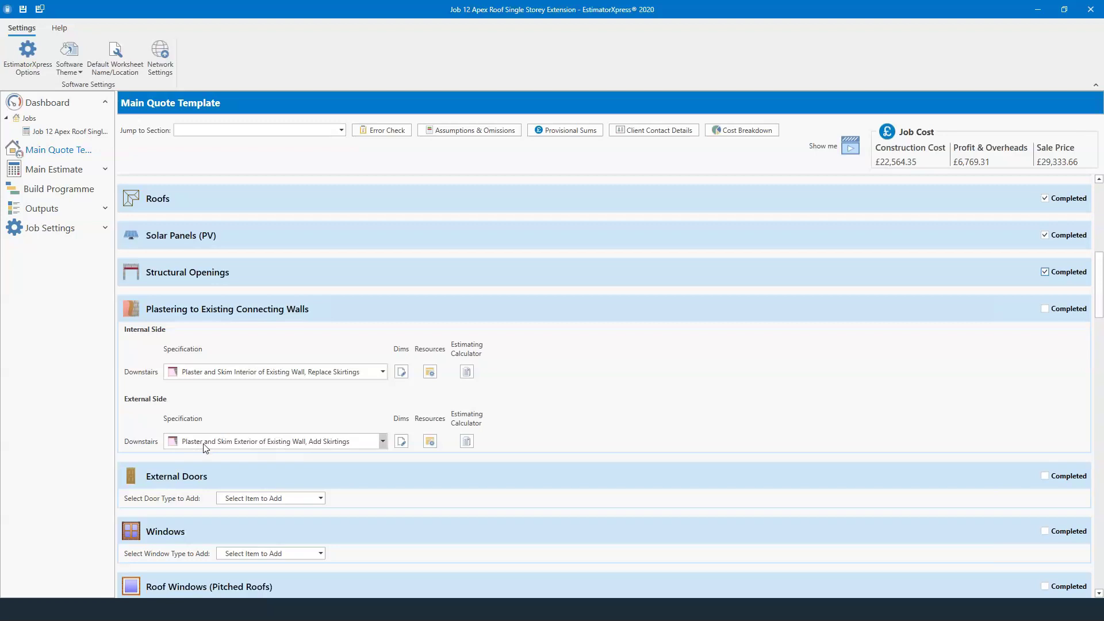
{"action": "left_click", "coordinate": [381, 448]}
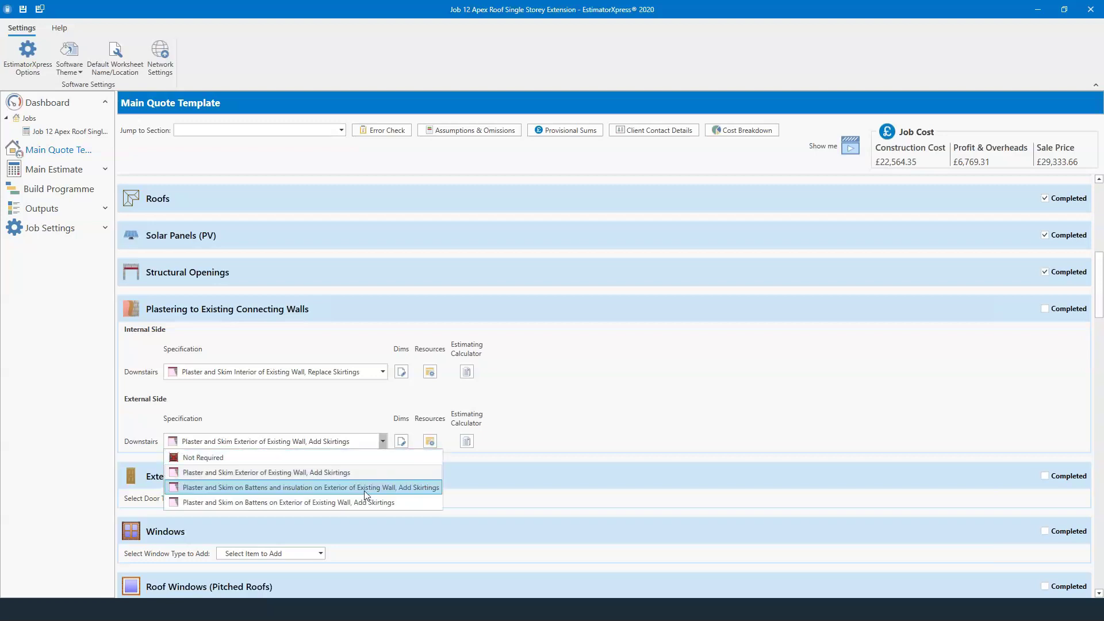
{"action": "key", "text": "Return"}
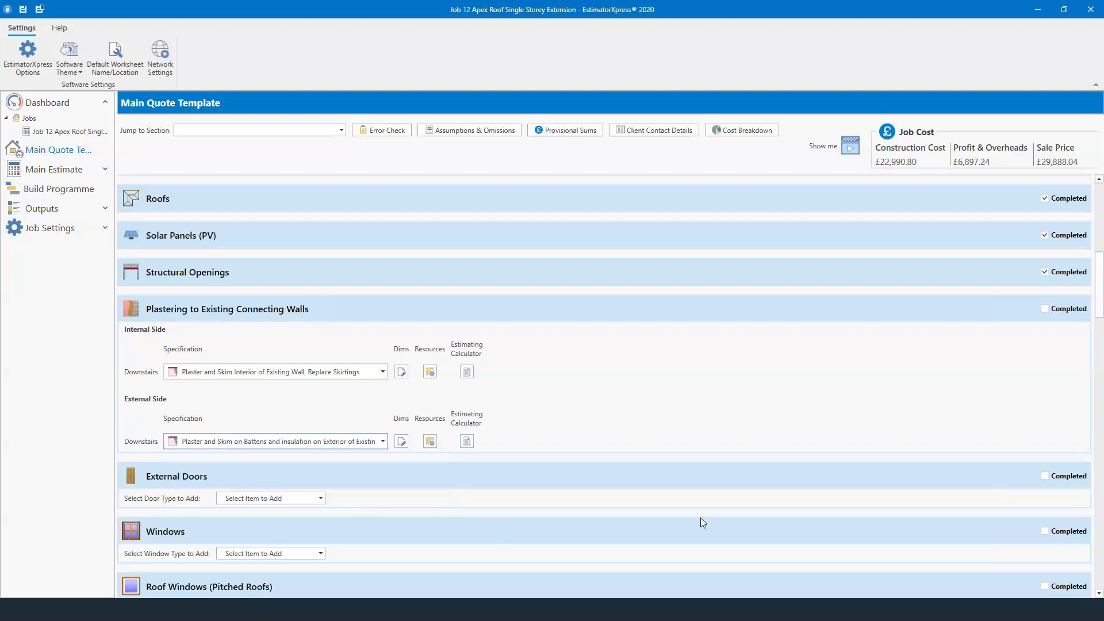
Step: Mark the Plastering to Existing Connecting Walls section as completed
{"action": "left_click", "coordinate": [1046, 309]}
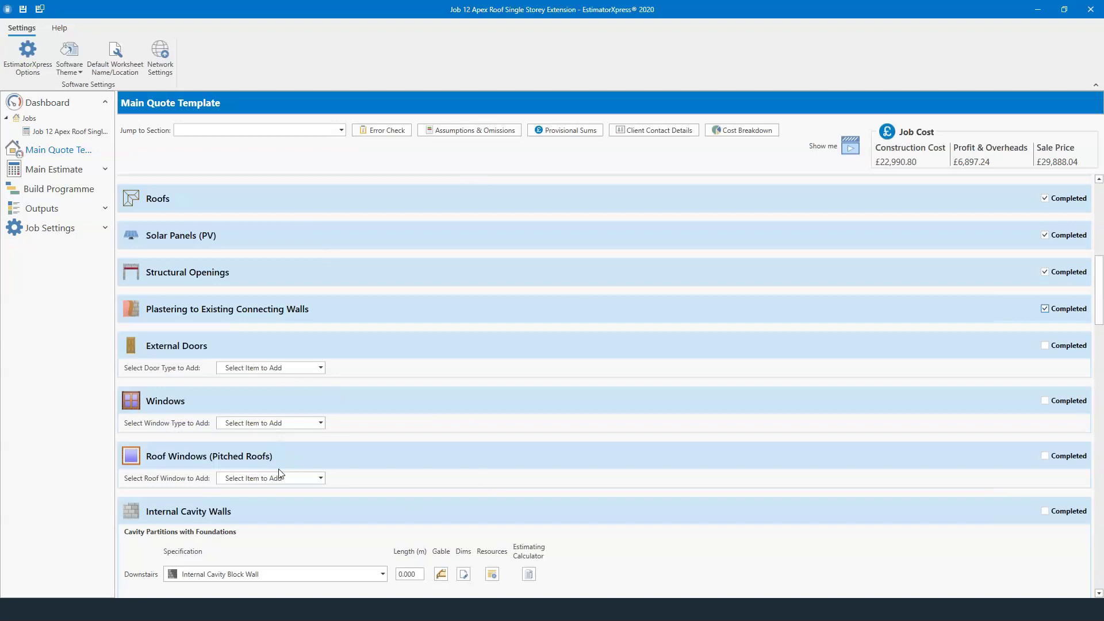
Step: For External Doors, filter the Crystal Direct Aluminium Bi-fold Doors catalogue to a 3290 mm width, uValue 1 and colour Grey
{"action": "left_click", "coordinate": [268, 370]}
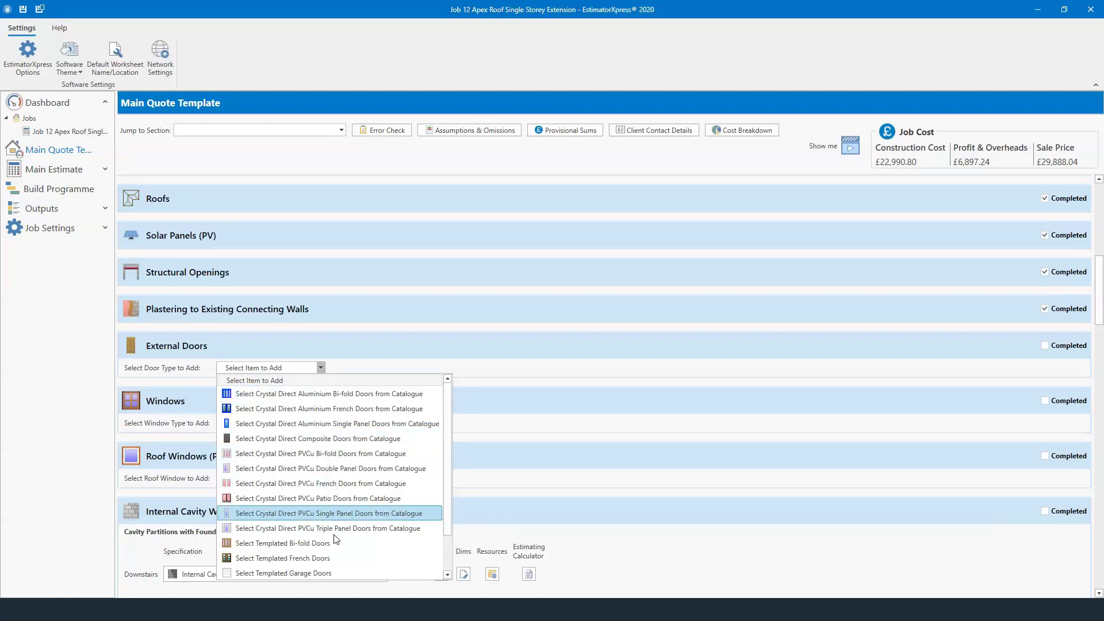
{"action": "scroll", "coordinate": [338, 558], "scroll_direction": "down", "scroll_amount": 1}
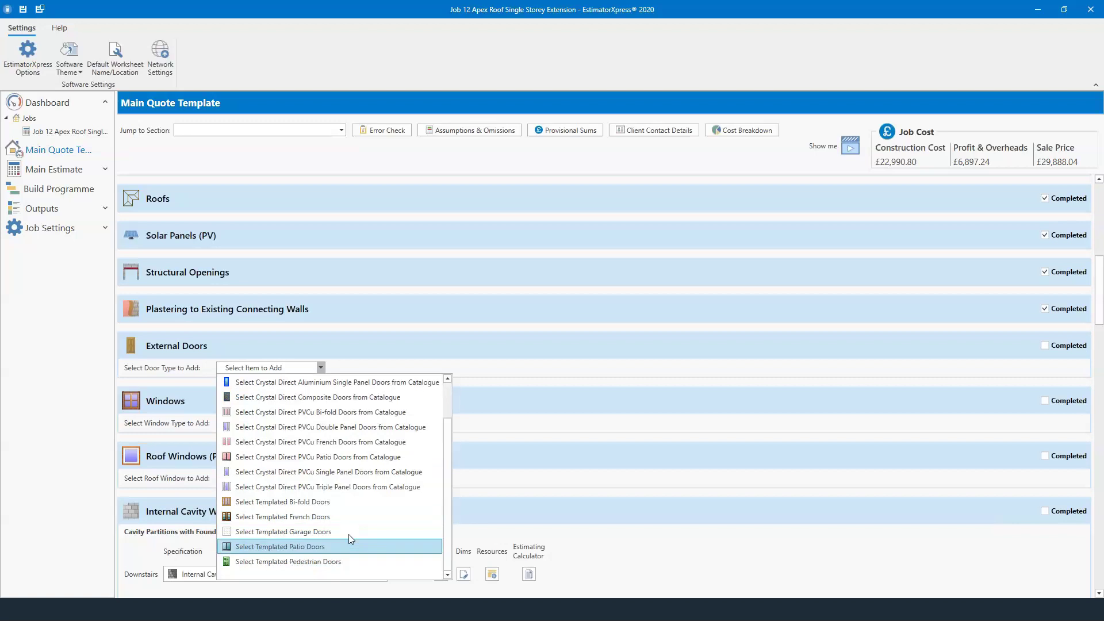
{"action": "scroll", "coordinate": [290, 446], "scroll_direction": "up", "scroll_amount": 1}
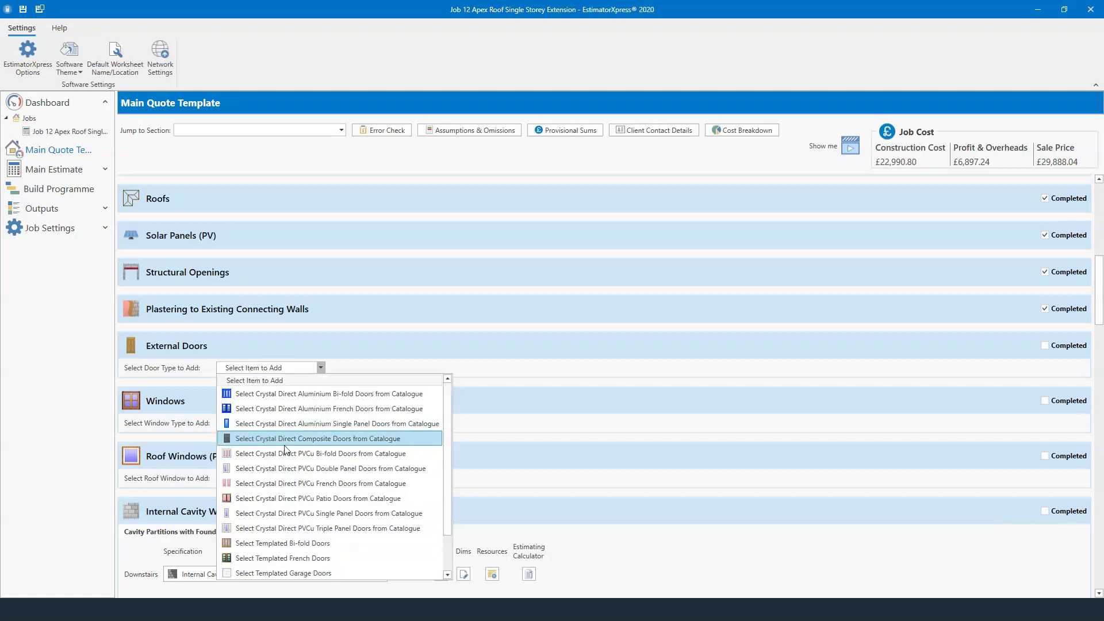
{"action": "left_click", "coordinate": [344, 397]}
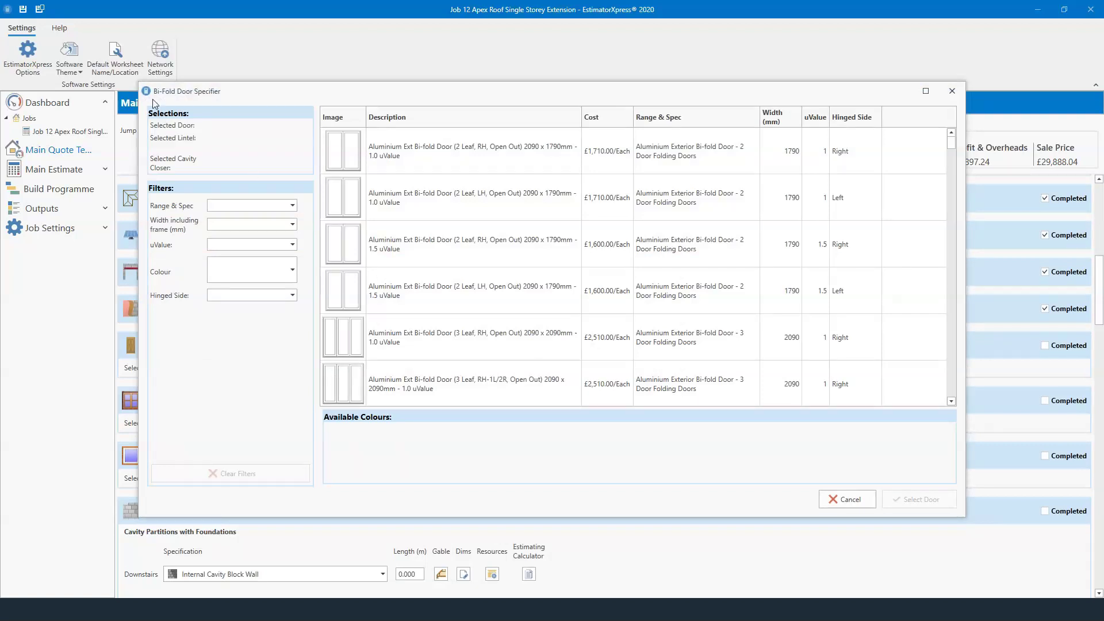
{"action": "left_click", "coordinate": [246, 227]}
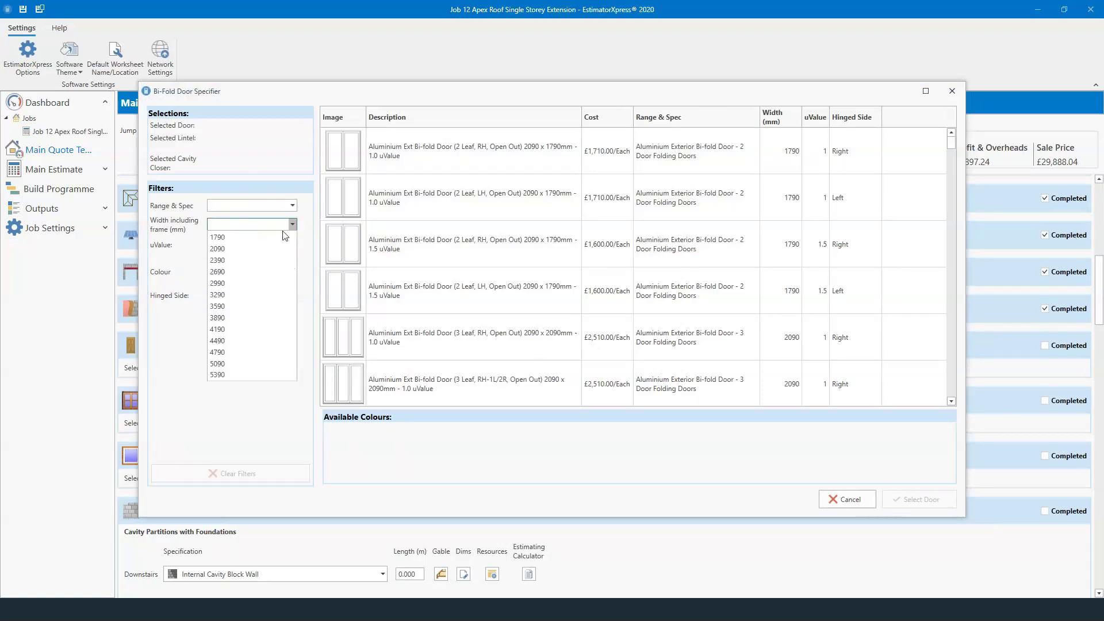
{"action": "left_click", "coordinate": [247, 294]}
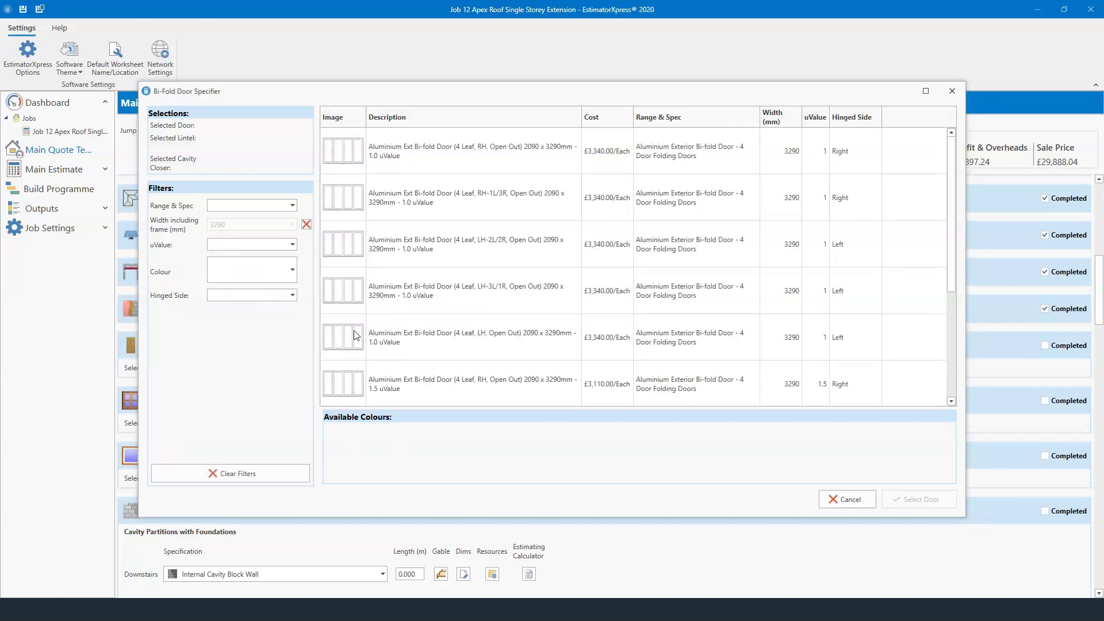
{"action": "left_click", "coordinate": [248, 251]}
{"action": "left_click", "coordinate": [246, 256]}
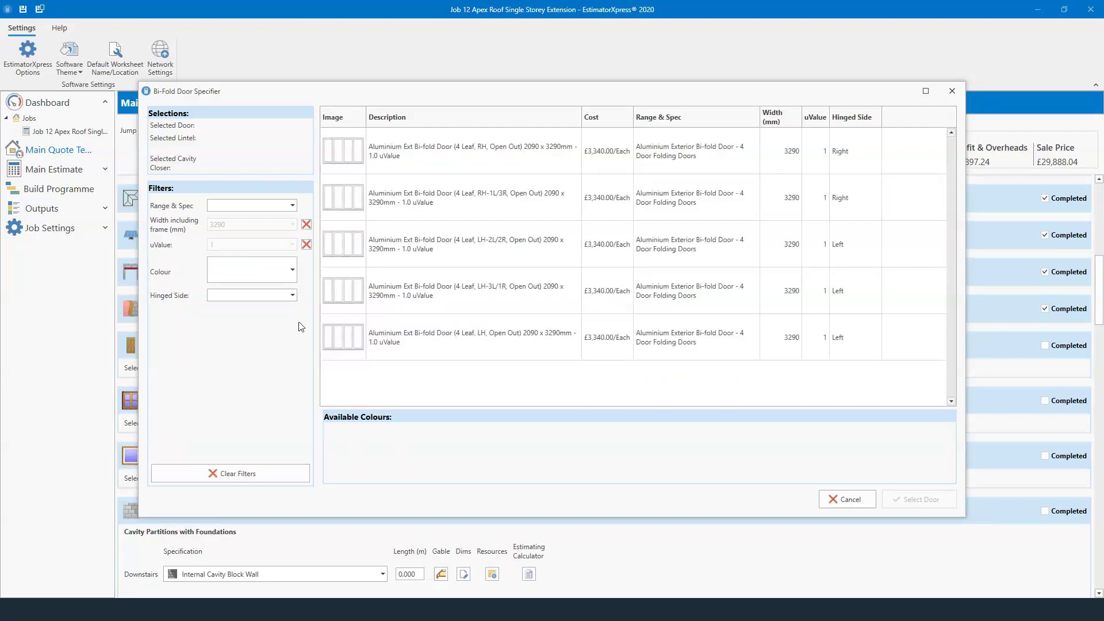
{"action": "left_click", "coordinate": [292, 270]}
{"action": "left_click", "coordinate": [266, 349]}
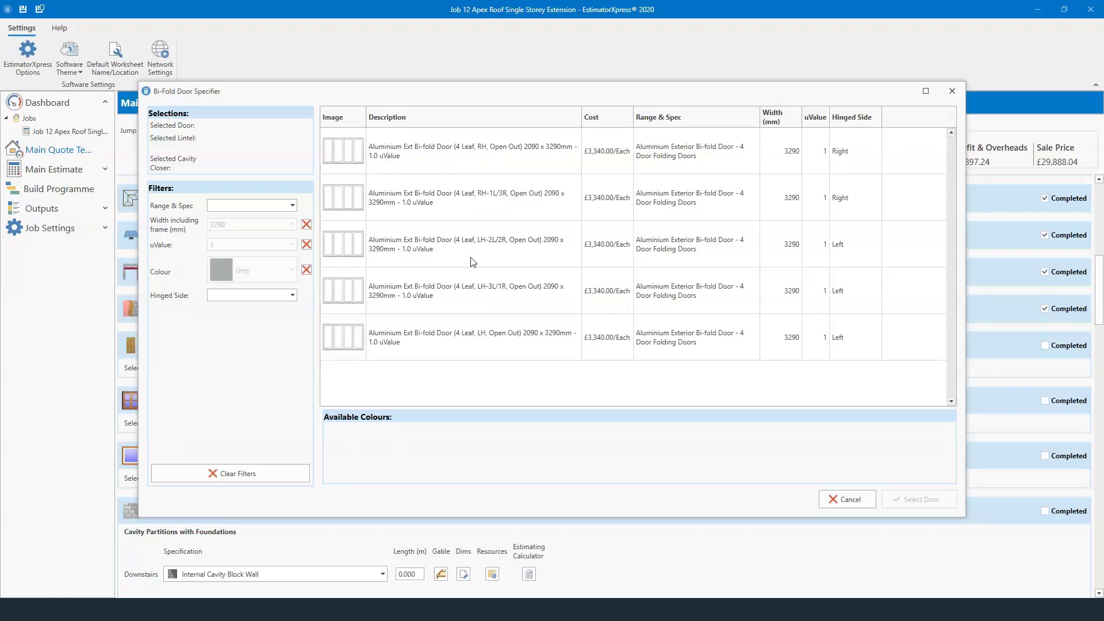
Step: Try adding 1 four-leaf LH-2L/2R aluminium bi-fold door with the preselected 3600 mm lintel and 125 mm cavity closer, and remove it from External Doors
{"action": "left_click", "coordinate": [493, 246]}
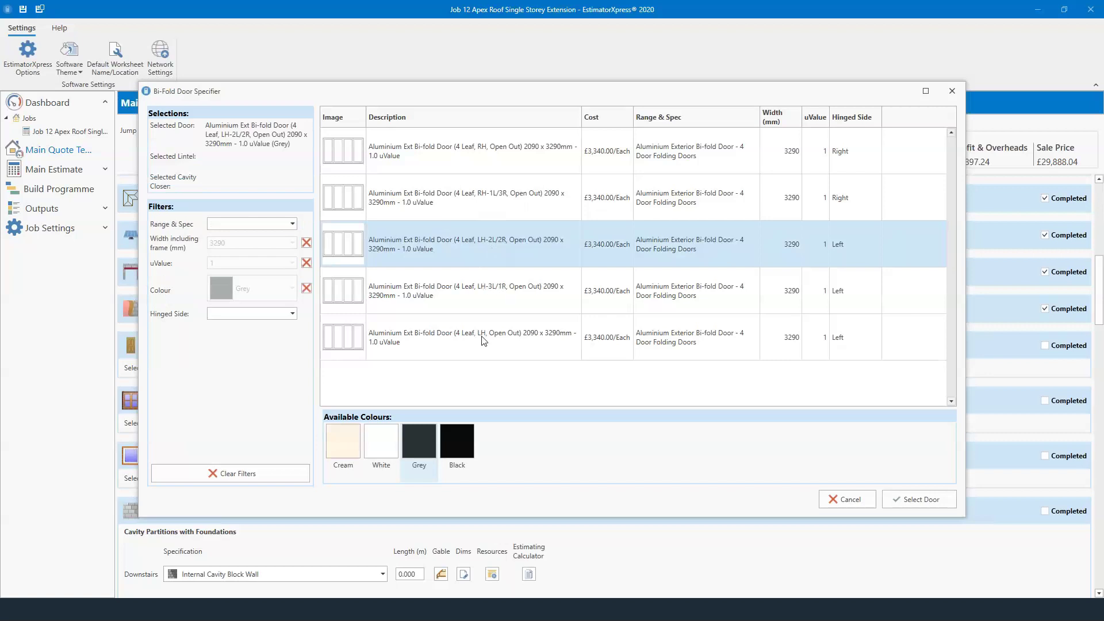
{"action": "left_click", "coordinate": [919, 499]}
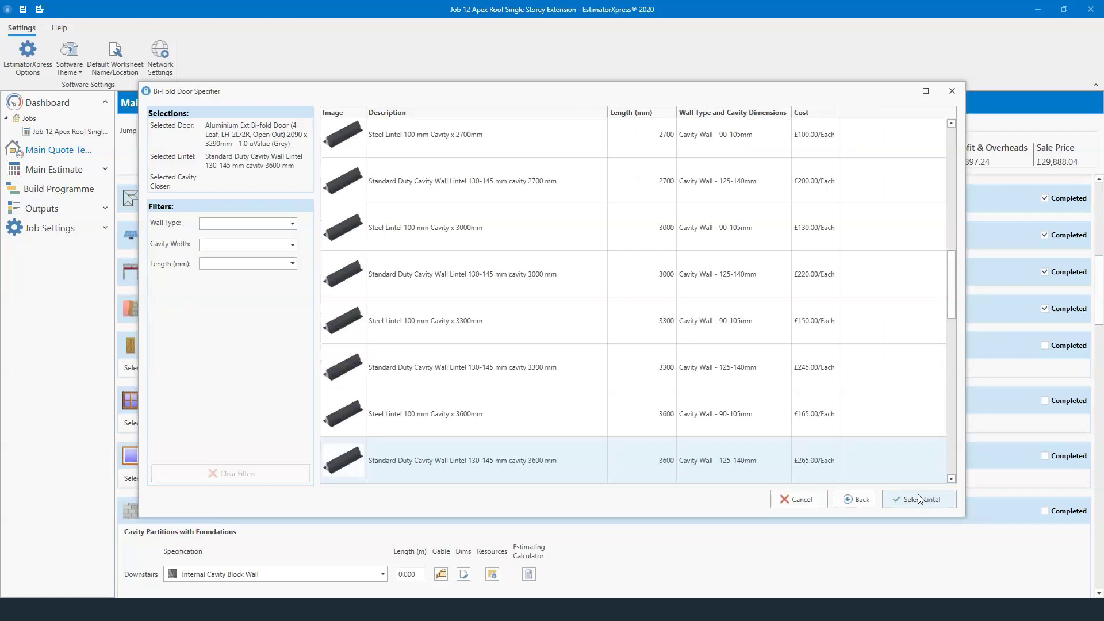
{"action": "left_click", "coordinate": [919, 499]}
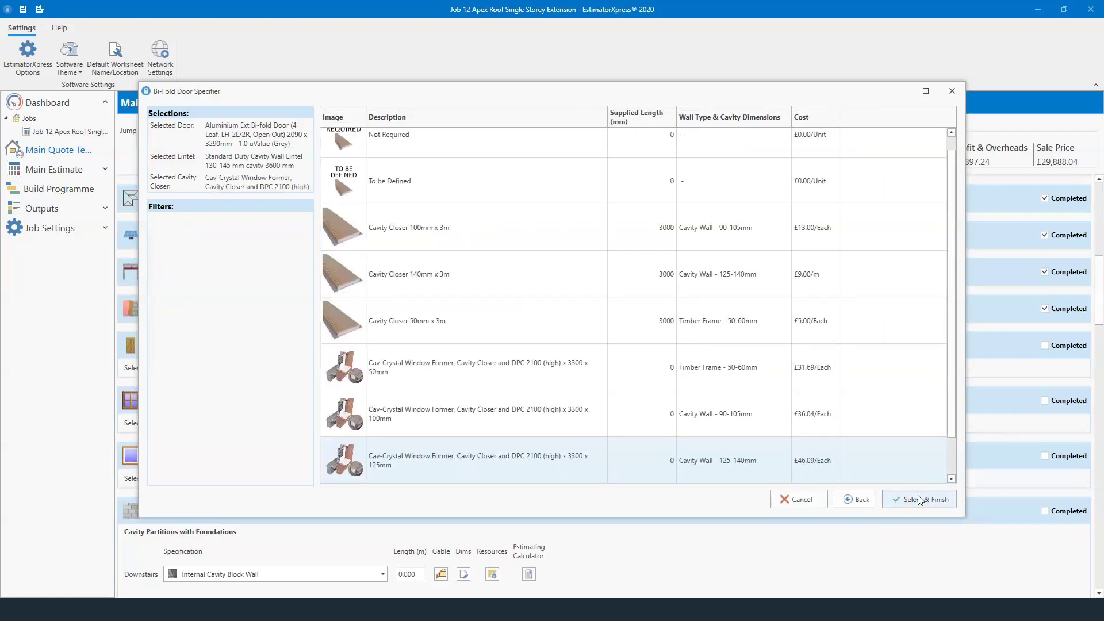
{"action": "left_click", "coordinate": [919, 499]}
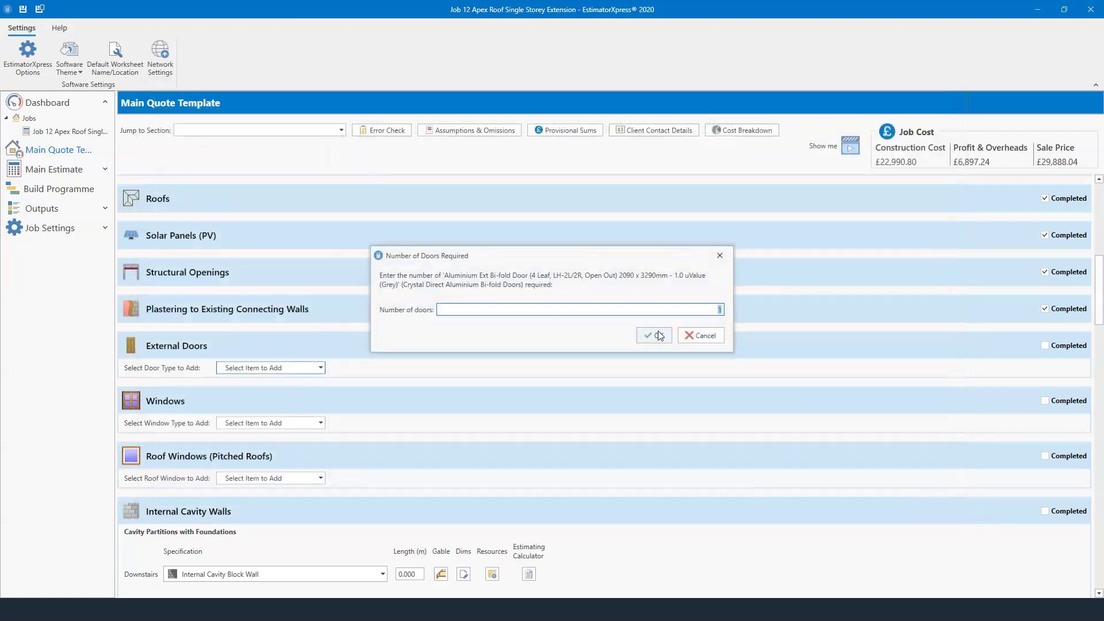
{"action": "left_click", "coordinate": [658, 335]}
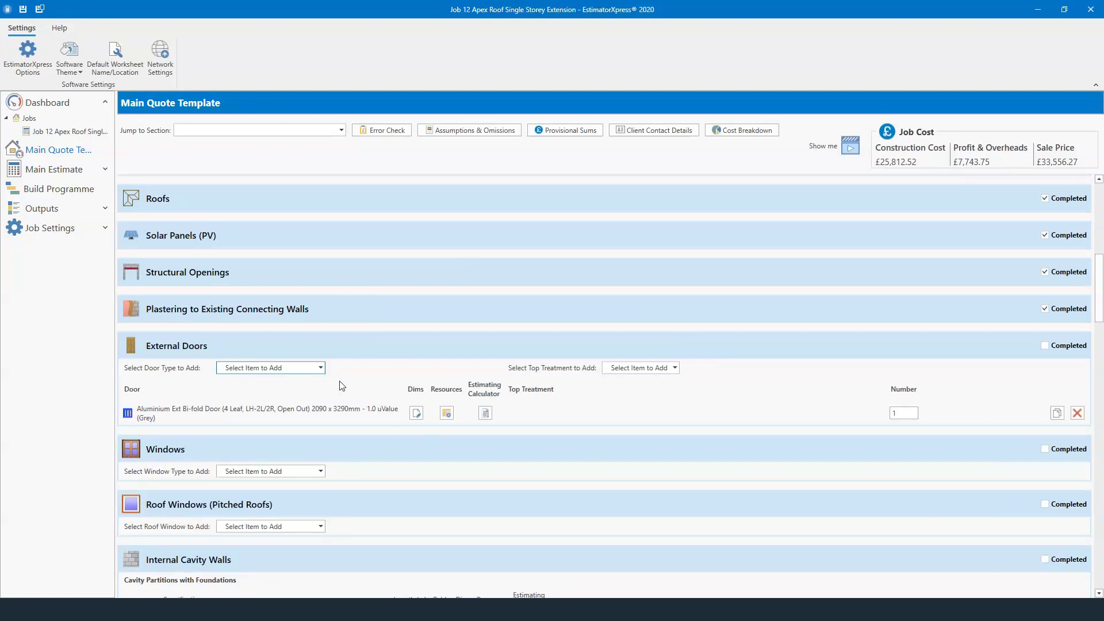
{"action": "left_click", "coordinate": [1077, 413]}
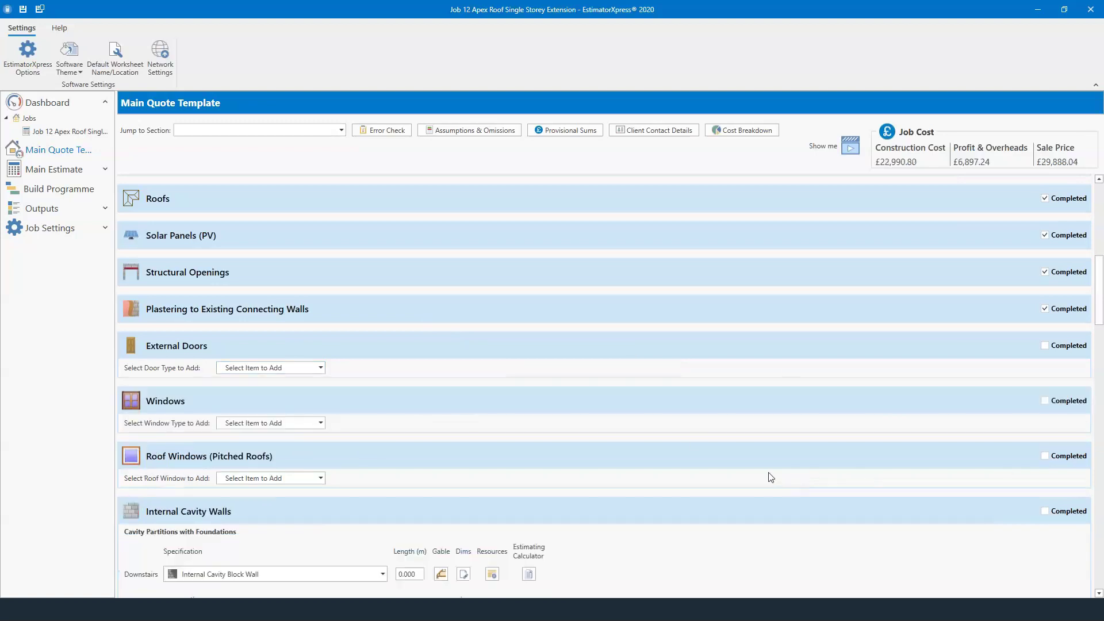
Step: For External Doors, filter the Crystal Direct PVCu Bi-fold Doors catalogue to 4 Door Folding Doors, colour Grey and a 3290 mm width
{"action": "left_click", "coordinate": [281, 368]}
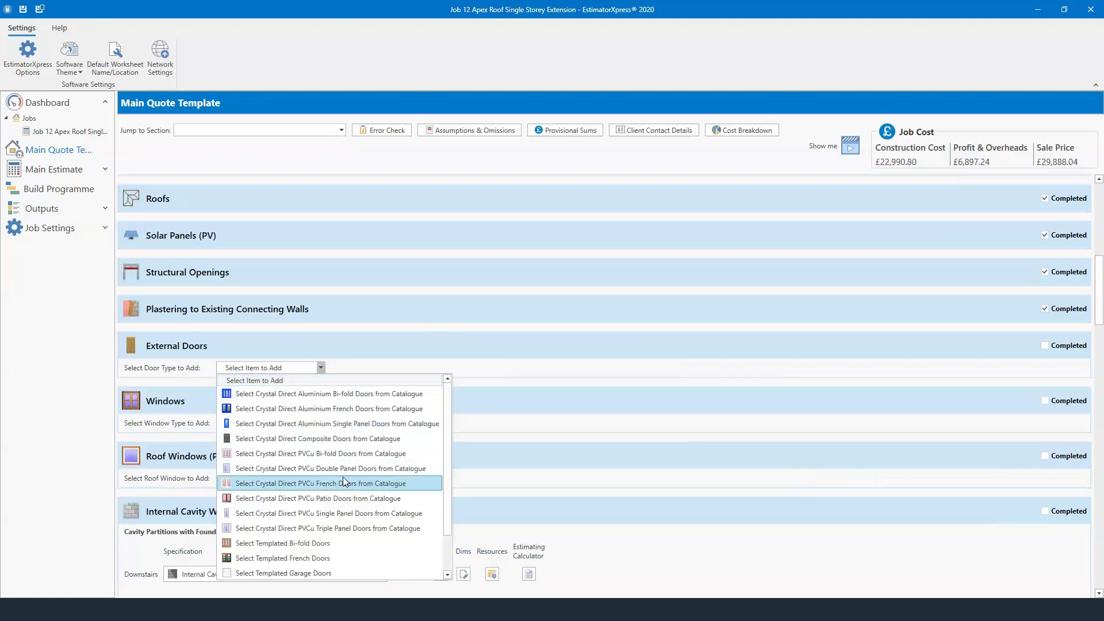
{"action": "left_click", "coordinate": [342, 453]}
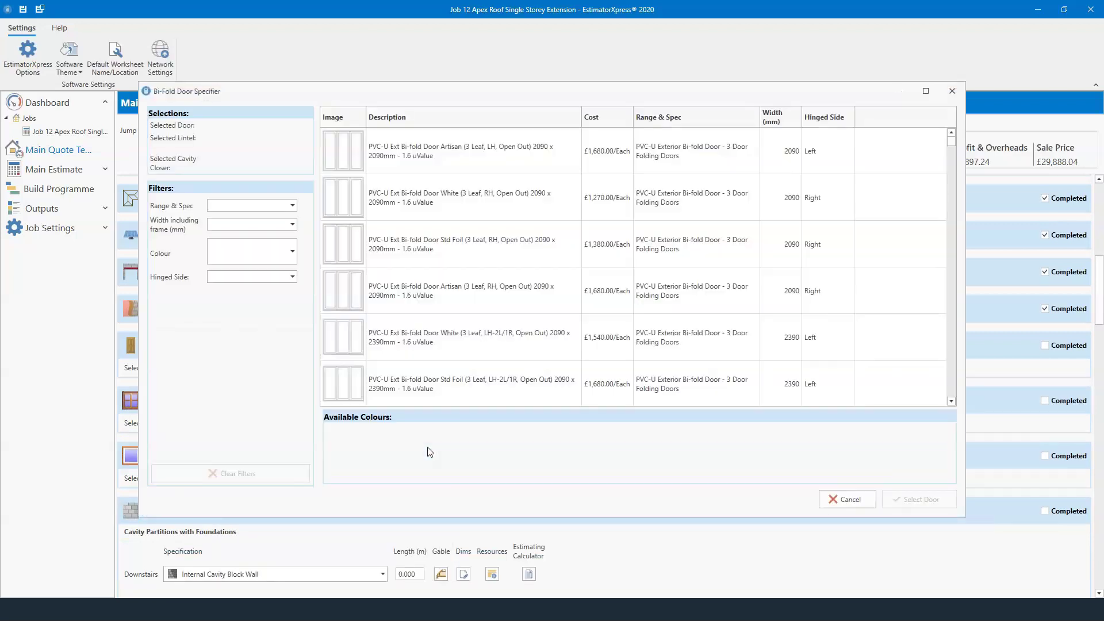
{"action": "left_click", "coordinate": [271, 206]}
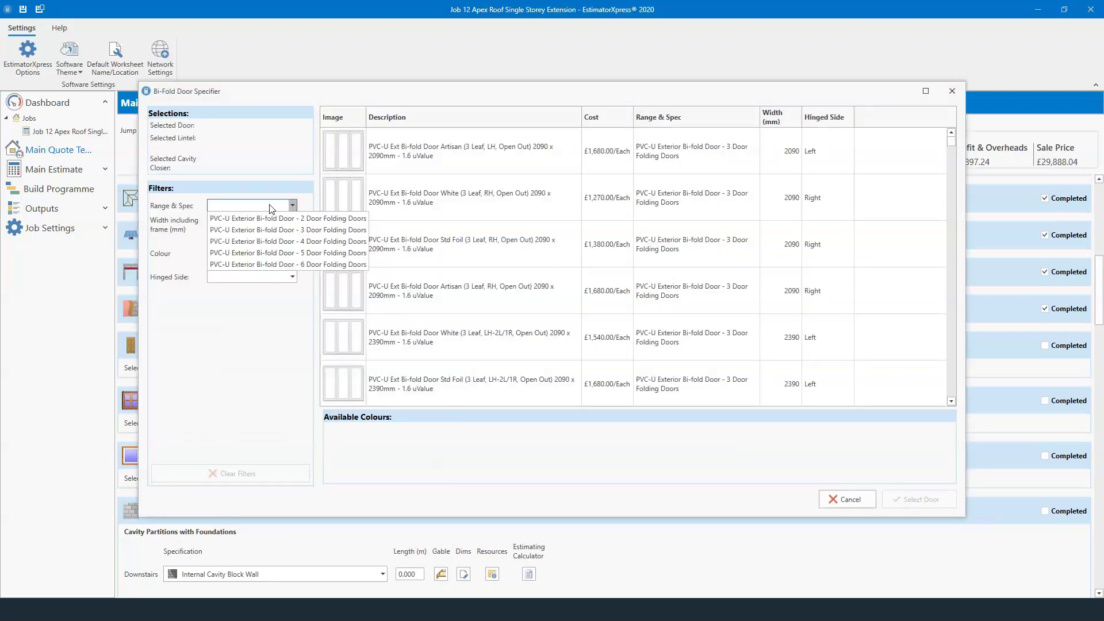
{"action": "left_click", "coordinate": [277, 241]}
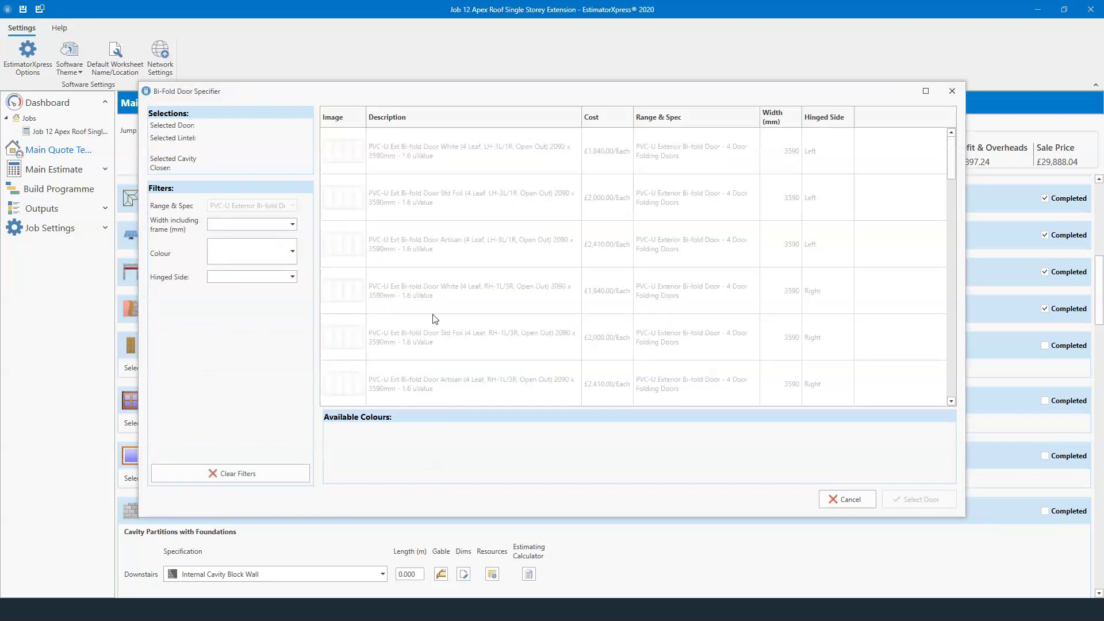
{"action": "left_click", "coordinate": [282, 253]}
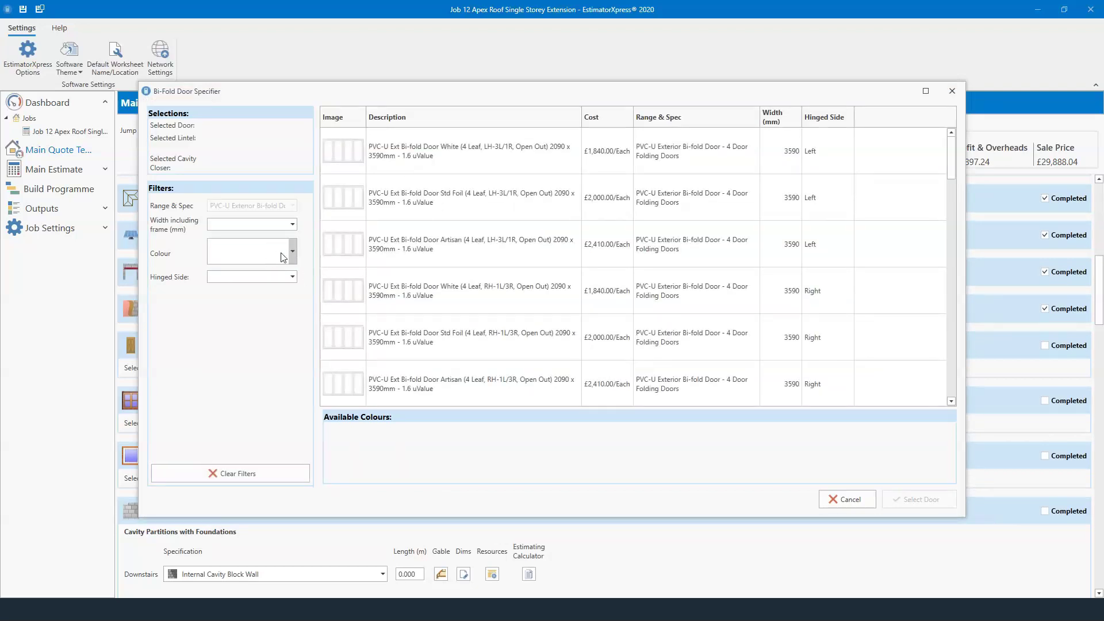
{"action": "left_click", "coordinate": [278, 379]}
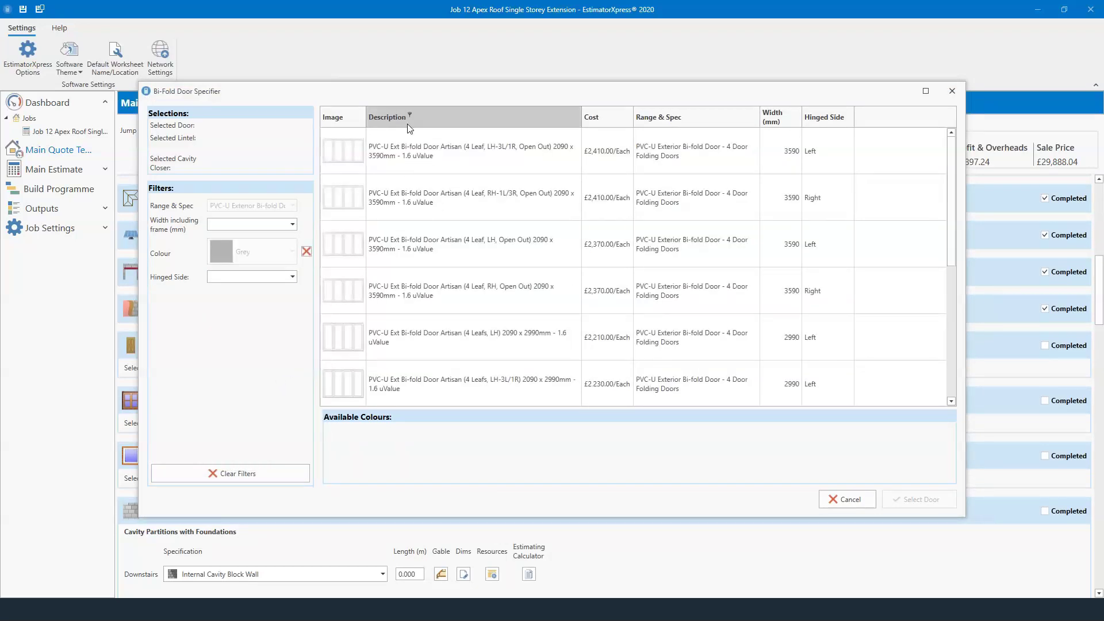
{"action": "left_click", "coordinate": [266, 225]}
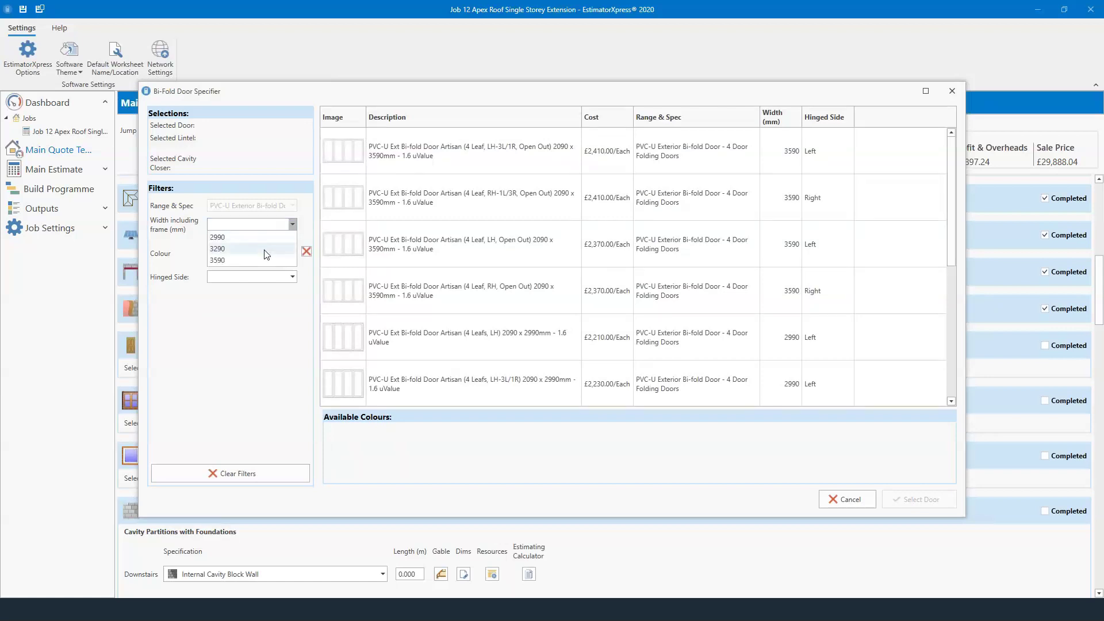
{"action": "left_click", "coordinate": [266, 250]}
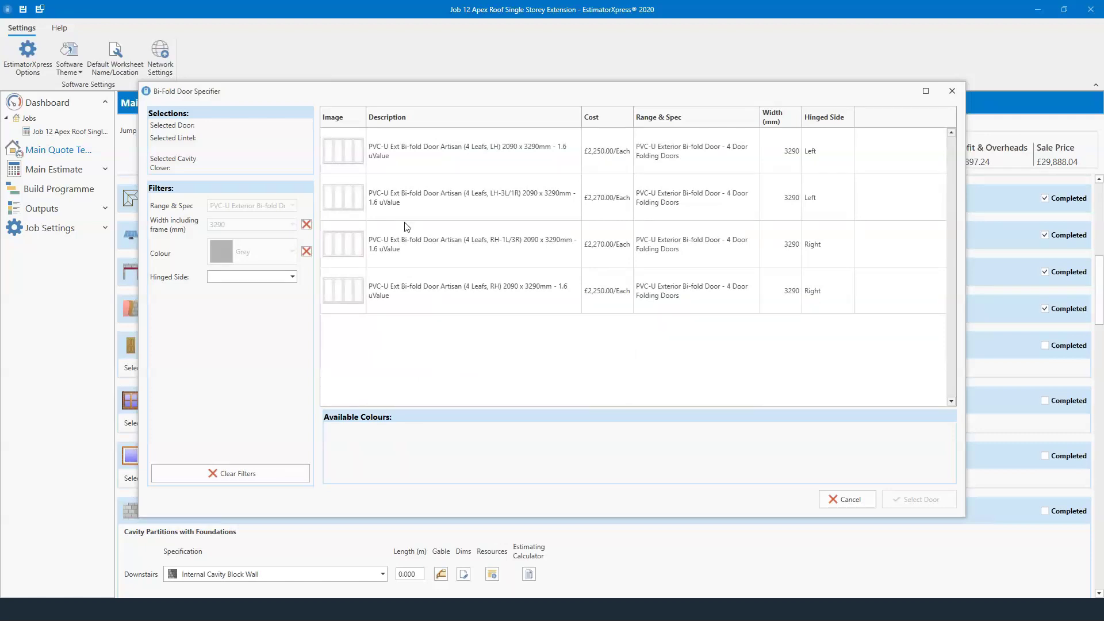
Step: Add 1 PVC-U Artisan four-leaf LH-3L/1R grey bi-fold door with the preselected 3600 mm cavity wall lintel and 125 mm Cav-Crystal cavity closer
{"action": "left_click", "coordinate": [420, 198]}
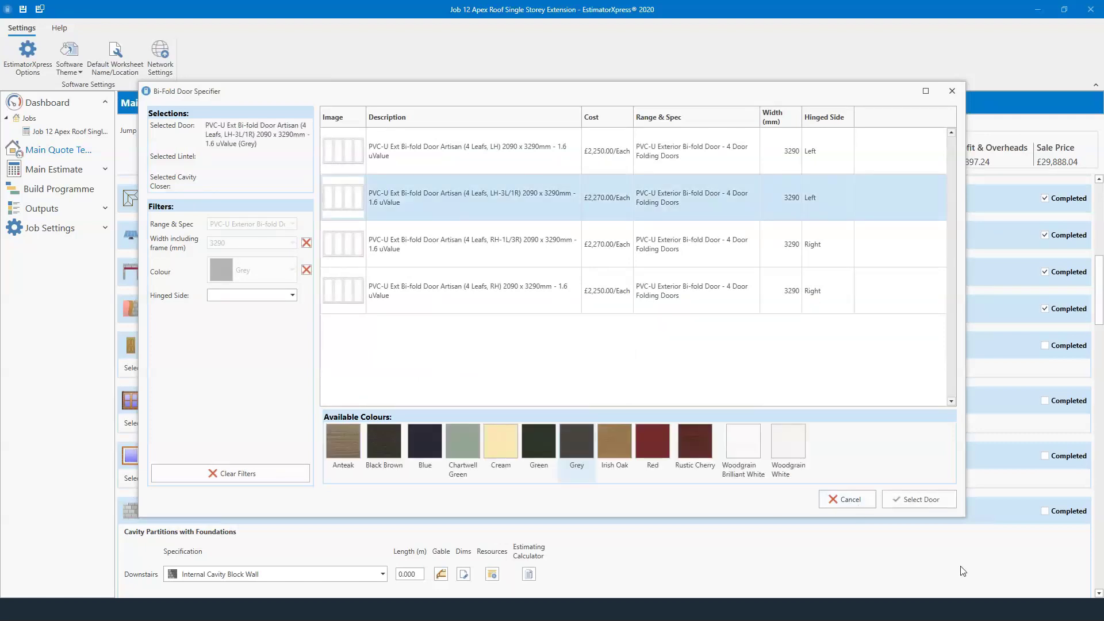
{"action": "left_click", "coordinate": [927, 499]}
{"action": "left_click", "coordinate": [921, 506]}
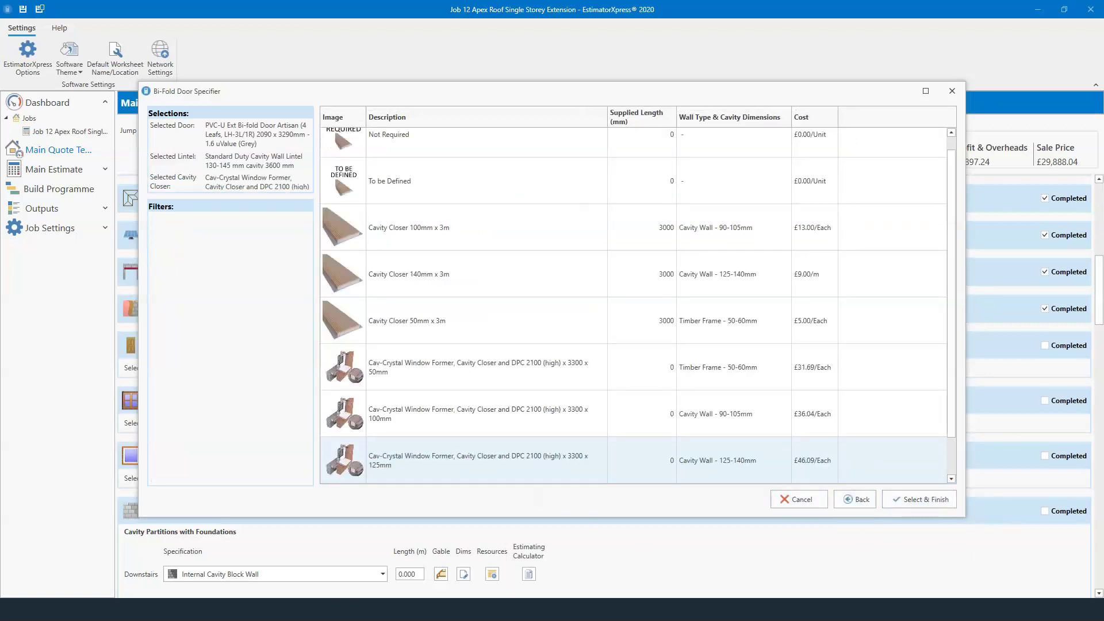
{"action": "left_click", "coordinate": [920, 499]}
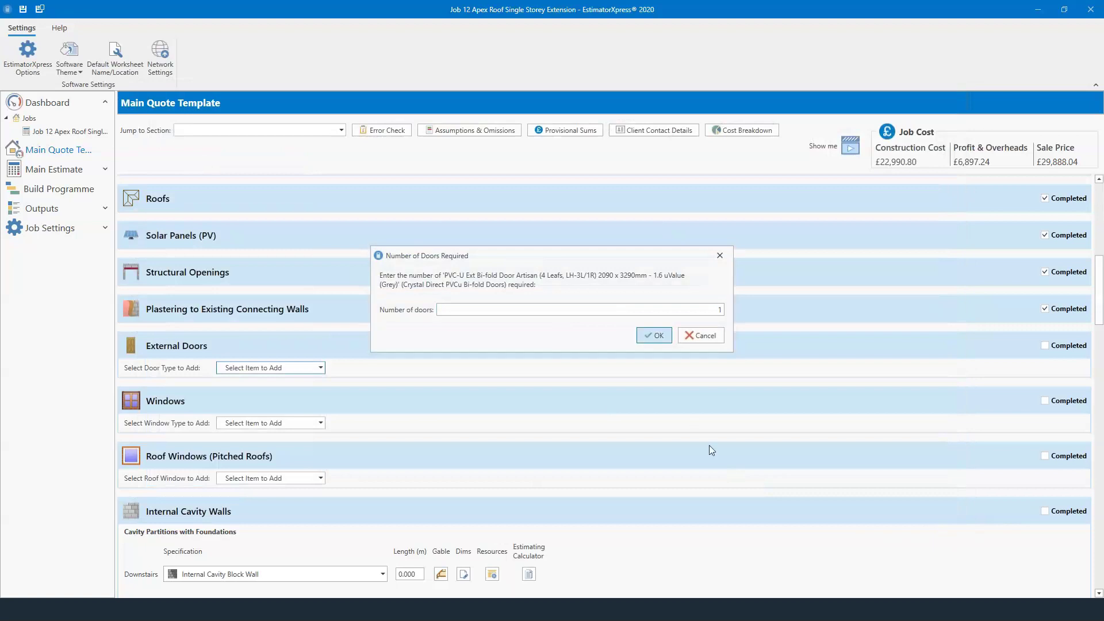
{"action": "key", "text": "Return"}
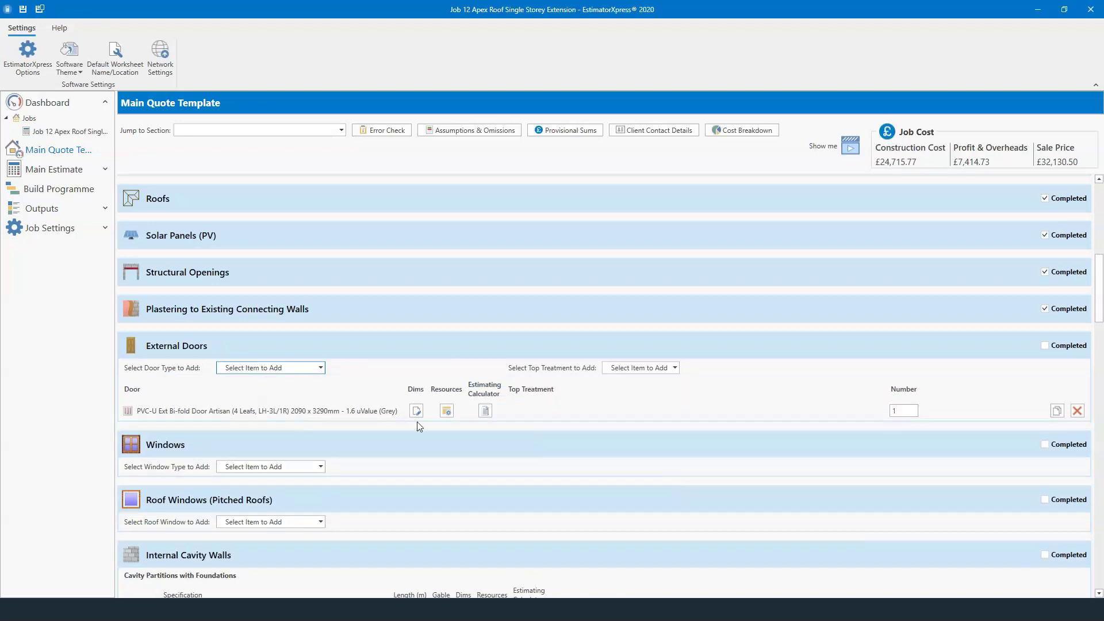
Step: In the bi-fold door's resources, start a new resource for the Door item with a unit cost of £4,000.00
{"action": "left_click", "coordinate": [446, 411]}
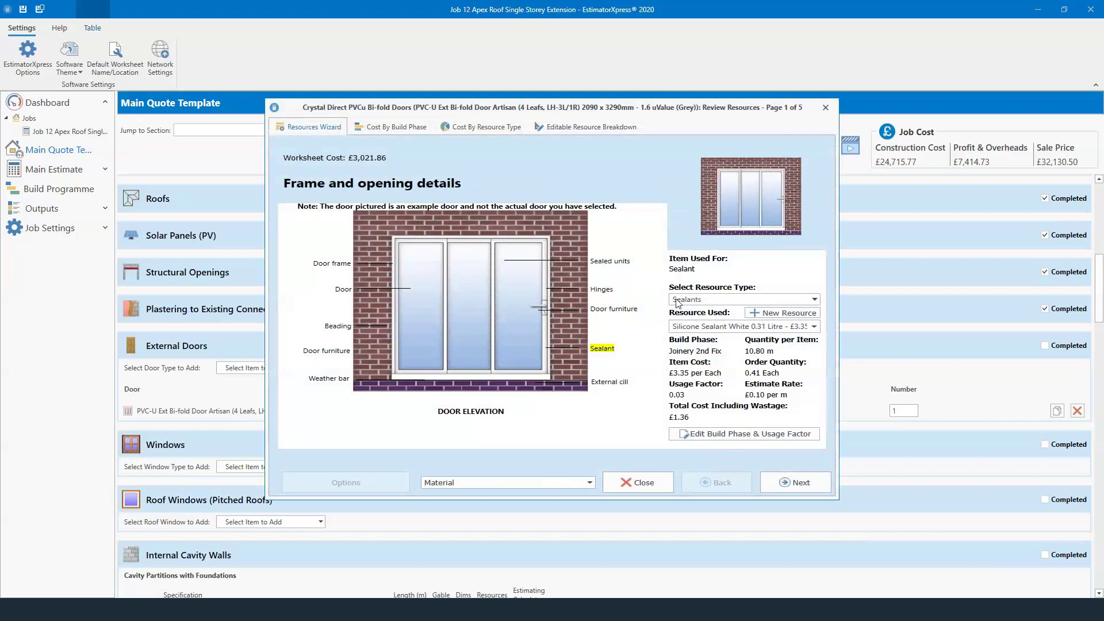
{"action": "left_click", "coordinate": [344, 291]}
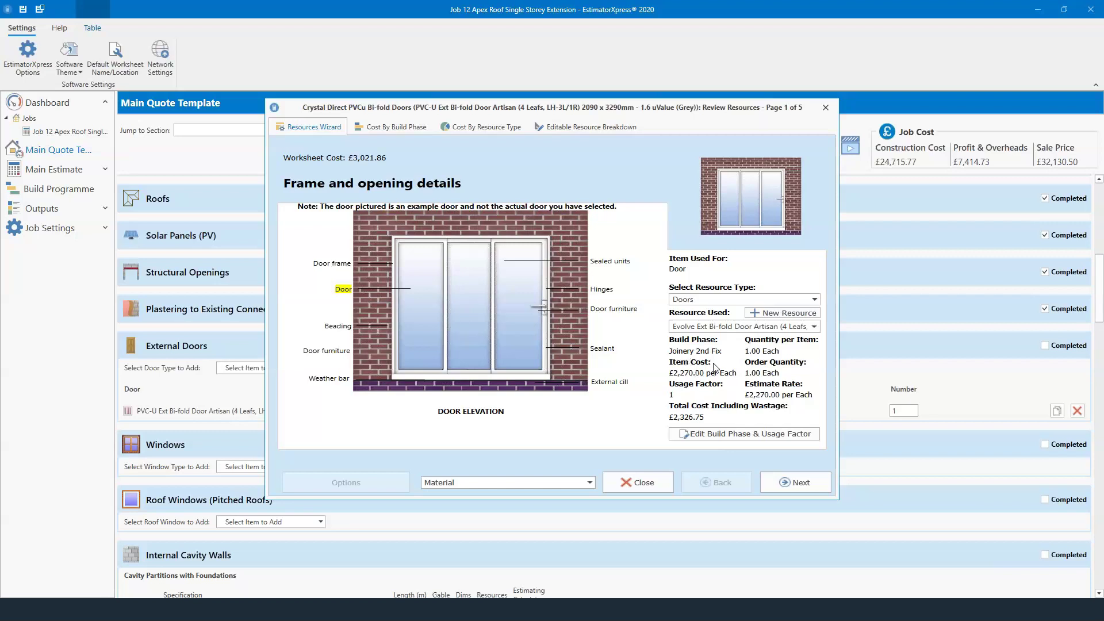
{"action": "left_click", "coordinate": [764, 314]}
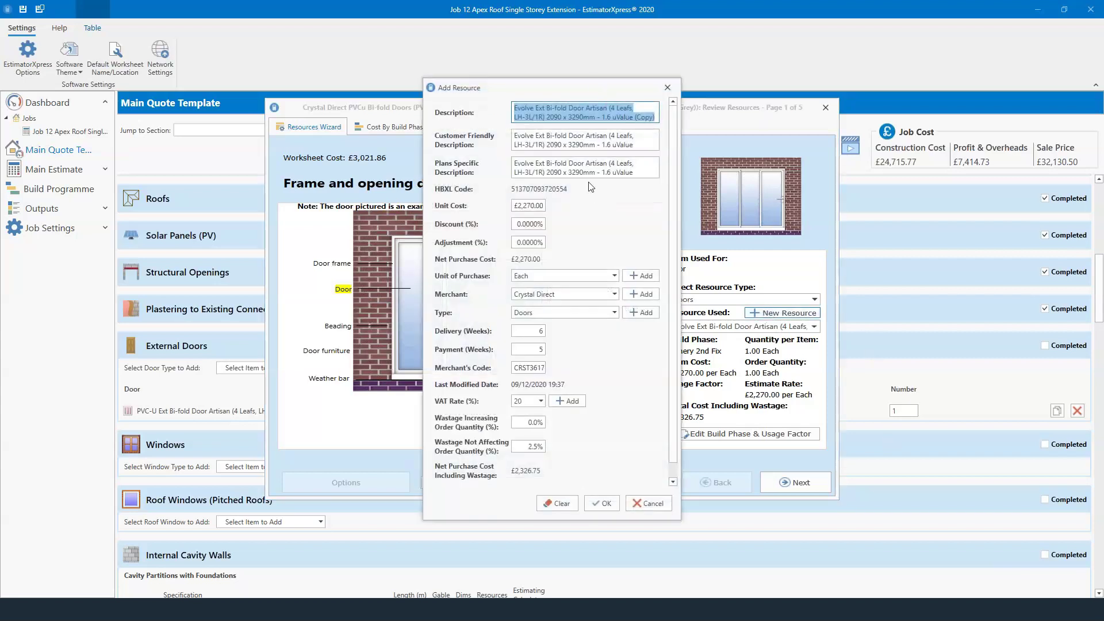
{"action": "left_click", "coordinate": [520, 205]}
{"action": "type", "text": "4000"}
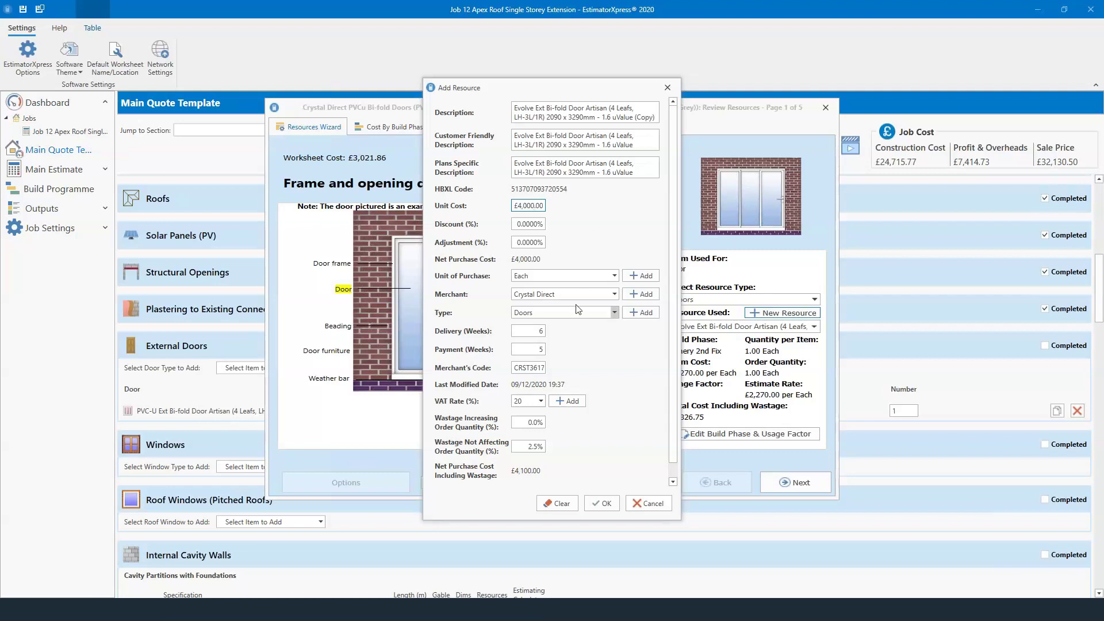
Step: Add Door supplier as a new merchant for the door resource and save the resource
{"action": "left_click", "coordinate": [640, 294]}
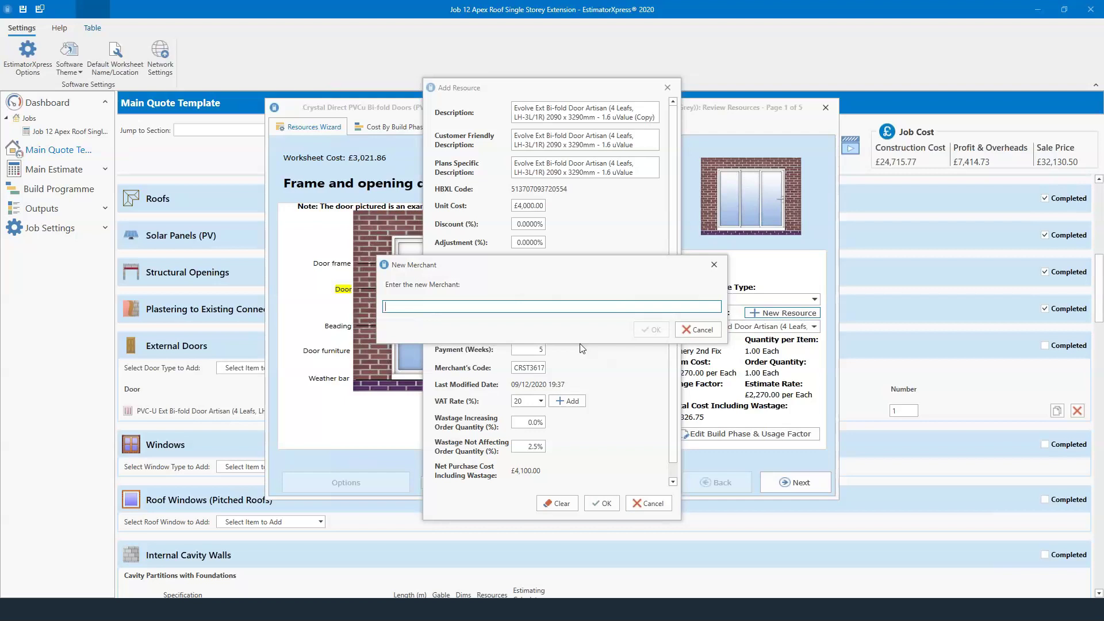
{"action": "type", "text": "Door supplier"}
{"action": "left_click", "coordinate": [652, 329]}
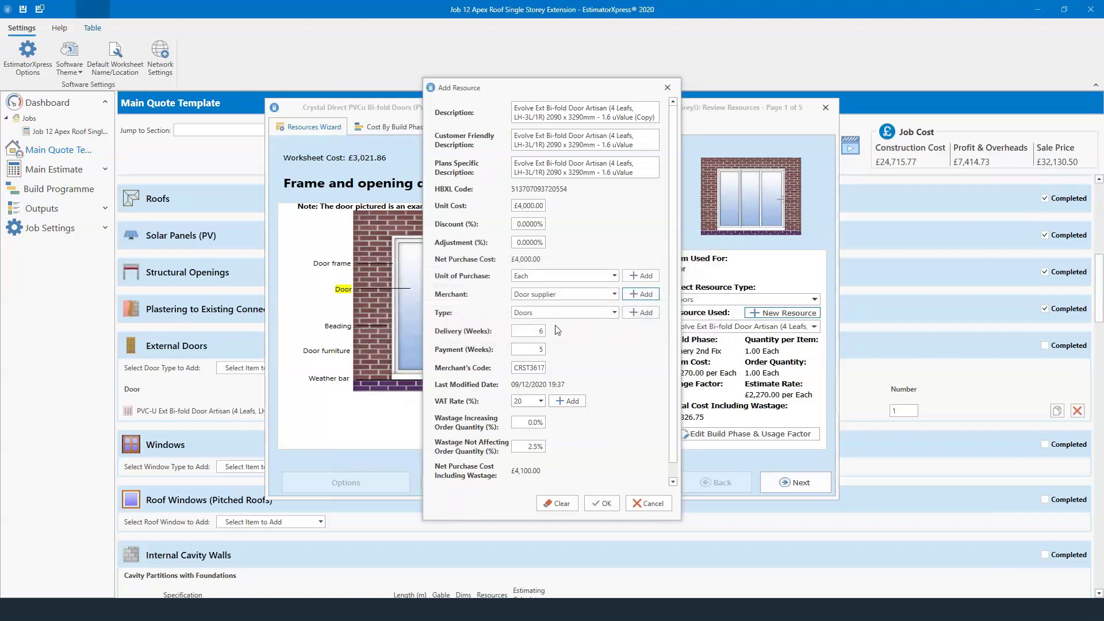
{"action": "left_click", "coordinate": [607, 504]}
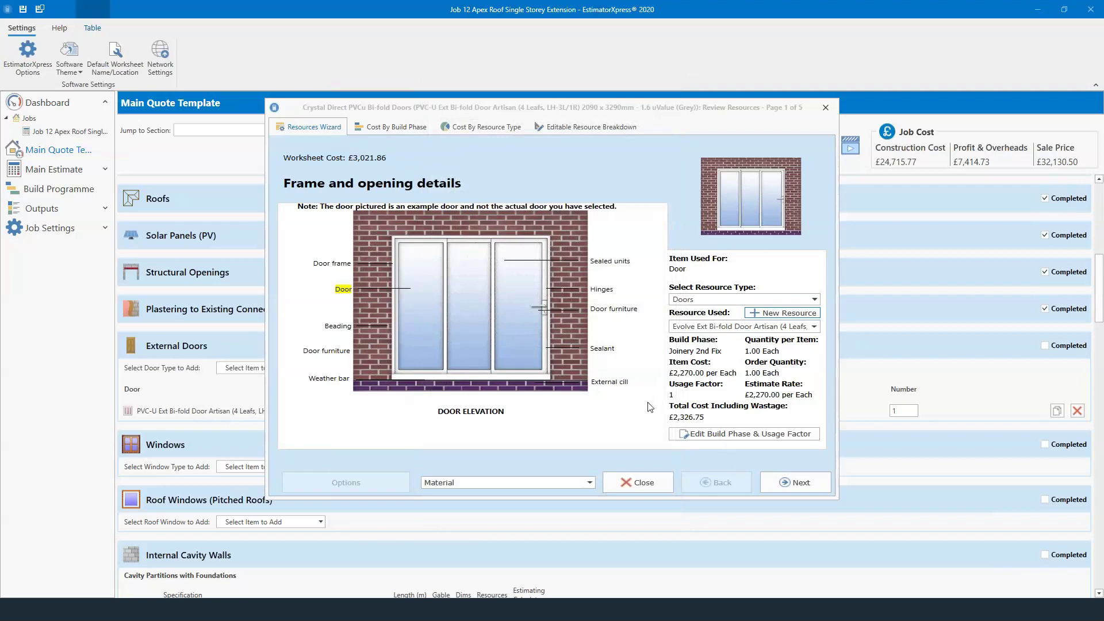
Step: Continue the bi-fold door's resource review on the Door details page
{"action": "left_click", "coordinate": [667, 414]}
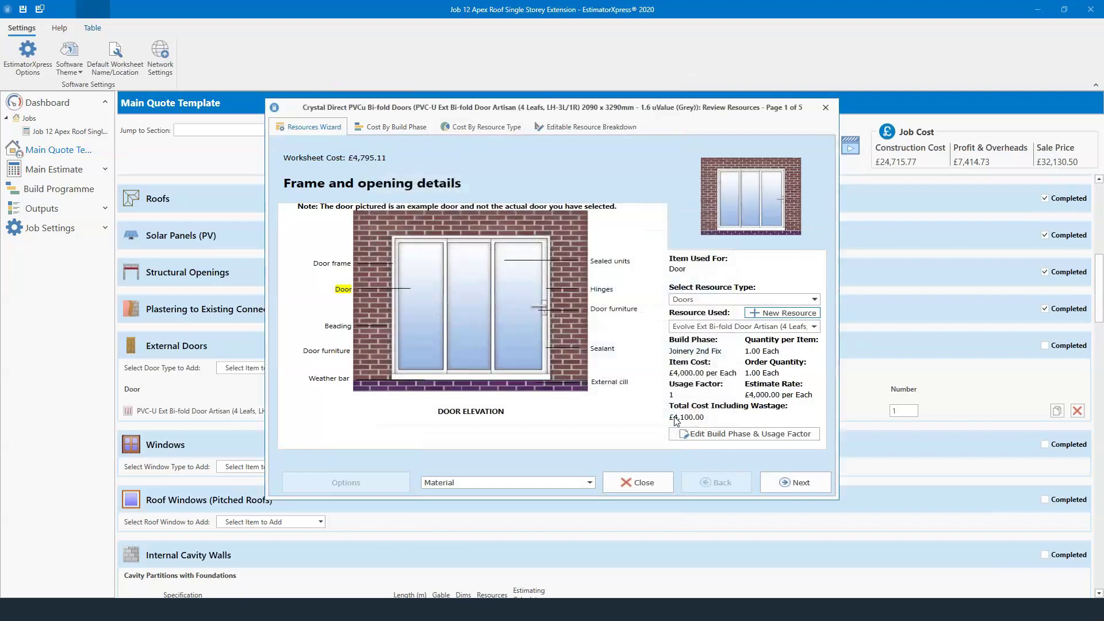
{"action": "left_click", "coordinate": [803, 484]}
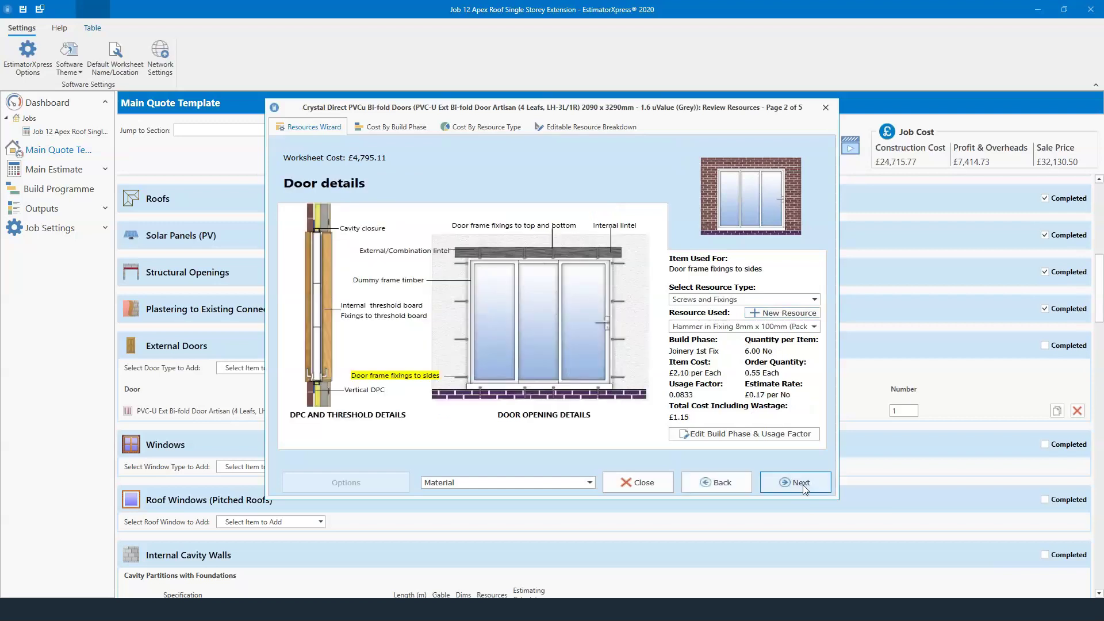
Step: Page through the remaining resources of the PVCu bi-fold door to finish the review, and mark the External Doors section as completed
{"action": "left_click", "coordinate": [803, 485]}
{"action": "left_click", "coordinate": [803, 485]}
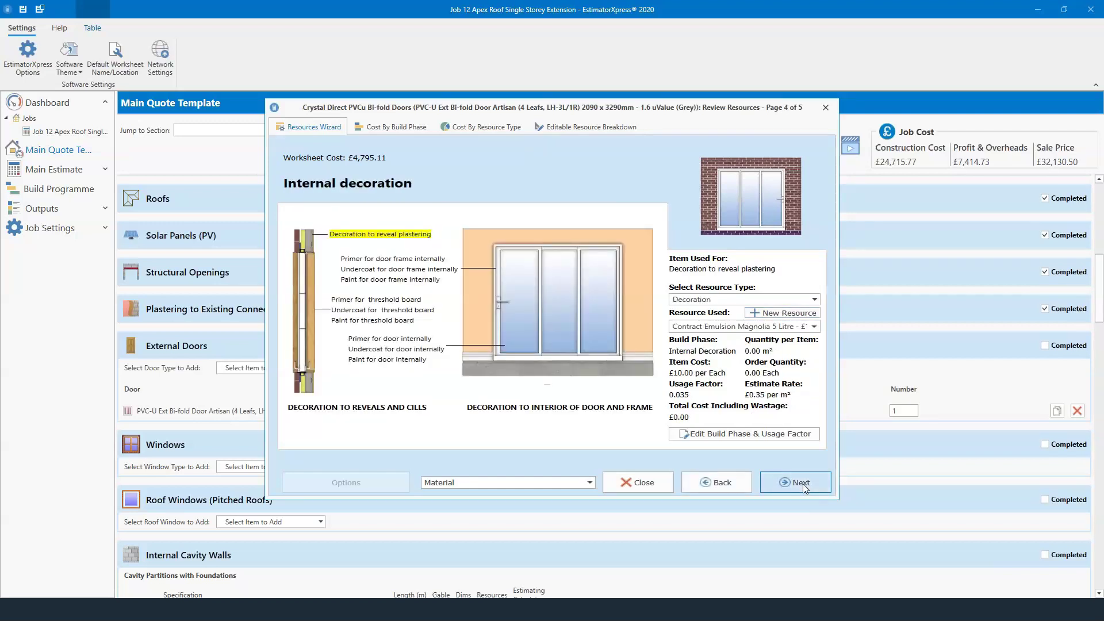
{"action": "left_click", "coordinate": [803, 484]}
{"action": "left_click", "coordinate": [803, 484]}
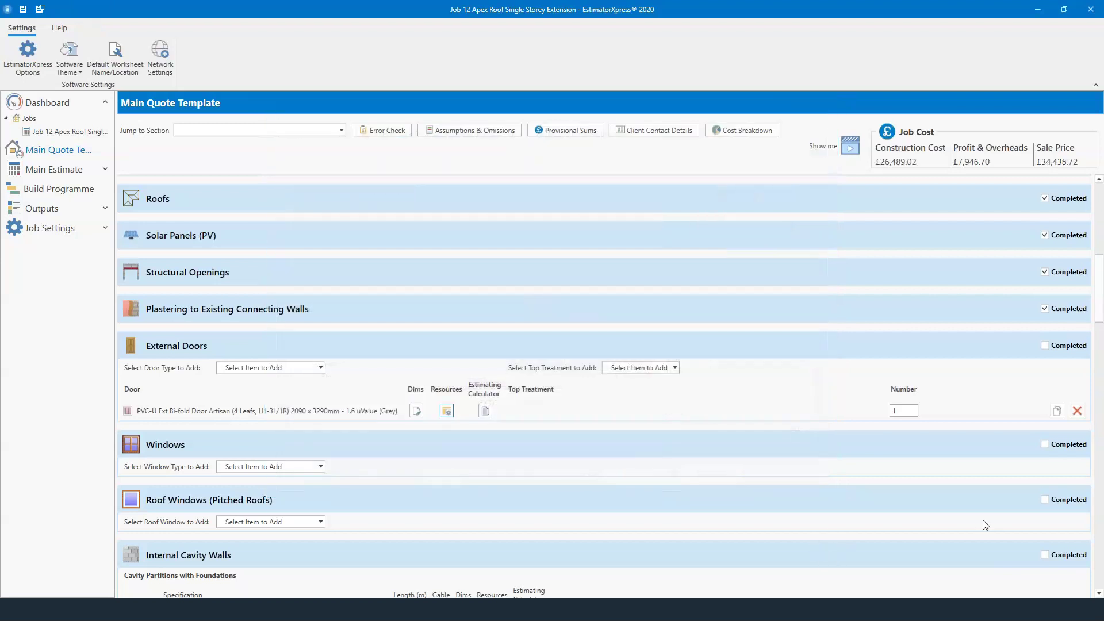
{"action": "left_click", "coordinate": [1045, 345]}
Step: View the available window types without adding one, and mark the Windows section as completed
{"action": "left_click", "coordinate": [317, 406]}
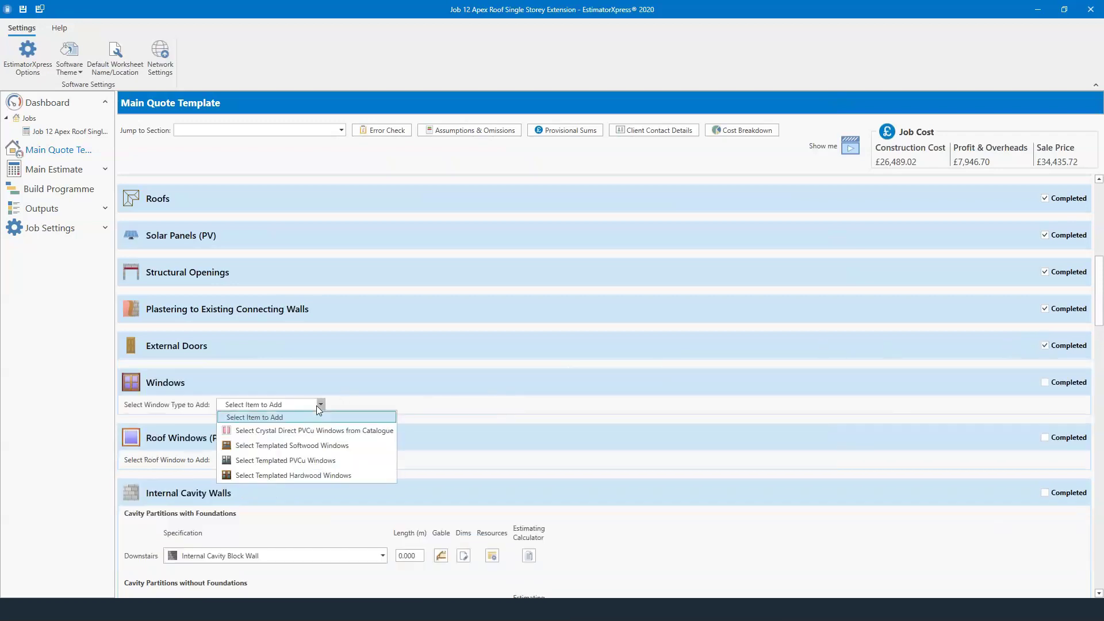
{"action": "left_click", "coordinate": [551, 408]}
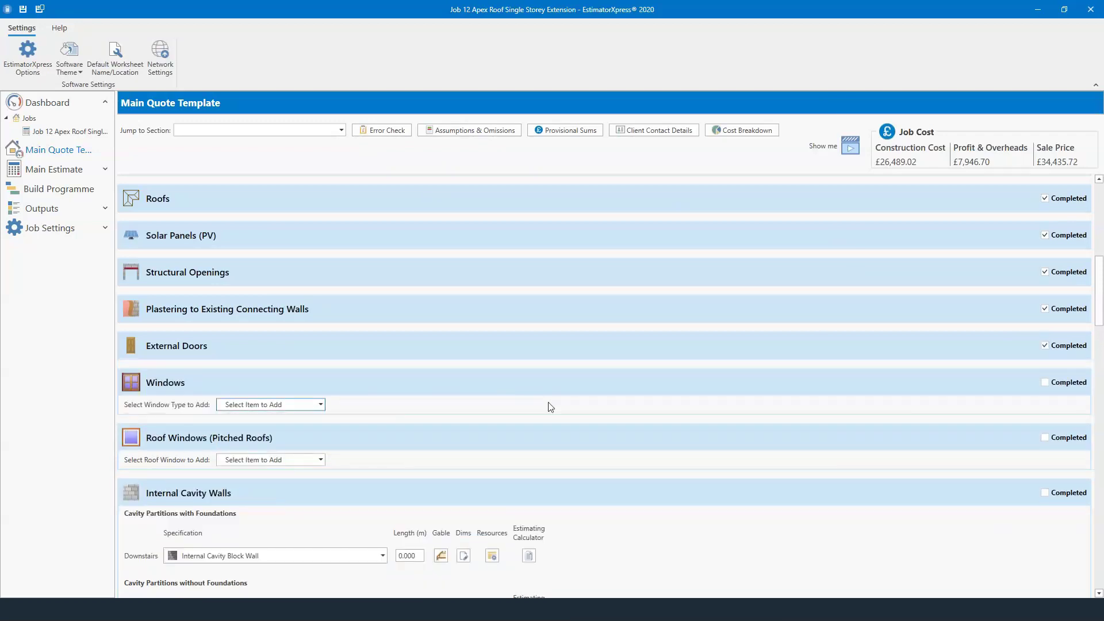
{"action": "left_click", "coordinate": [1062, 382]}
Step: View the Velux roof window specifier and its opening type filter without choosing a window, and mark Roof Windows (Pitched Roofs) as completed
{"action": "left_click", "coordinate": [295, 443]}
{"action": "left_click", "coordinate": [295, 464]}
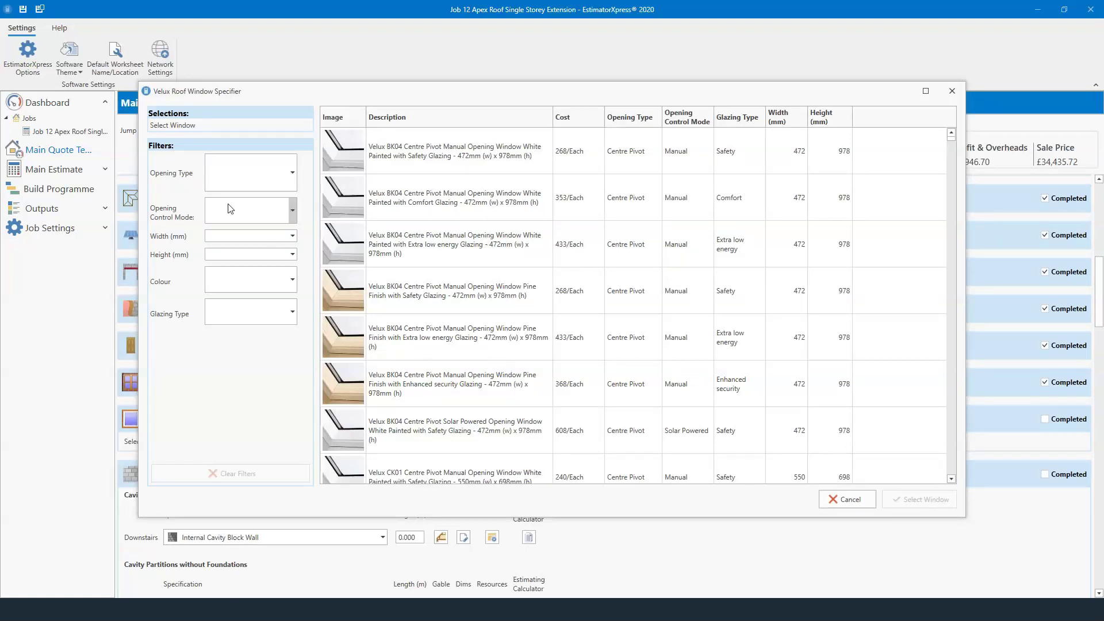
{"action": "left_click", "coordinate": [247, 175]}
{"action": "left_click", "coordinate": [204, 219]}
{"action": "left_click", "coordinate": [952, 91]}
{"action": "left_click", "coordinate": [1062, 420]}
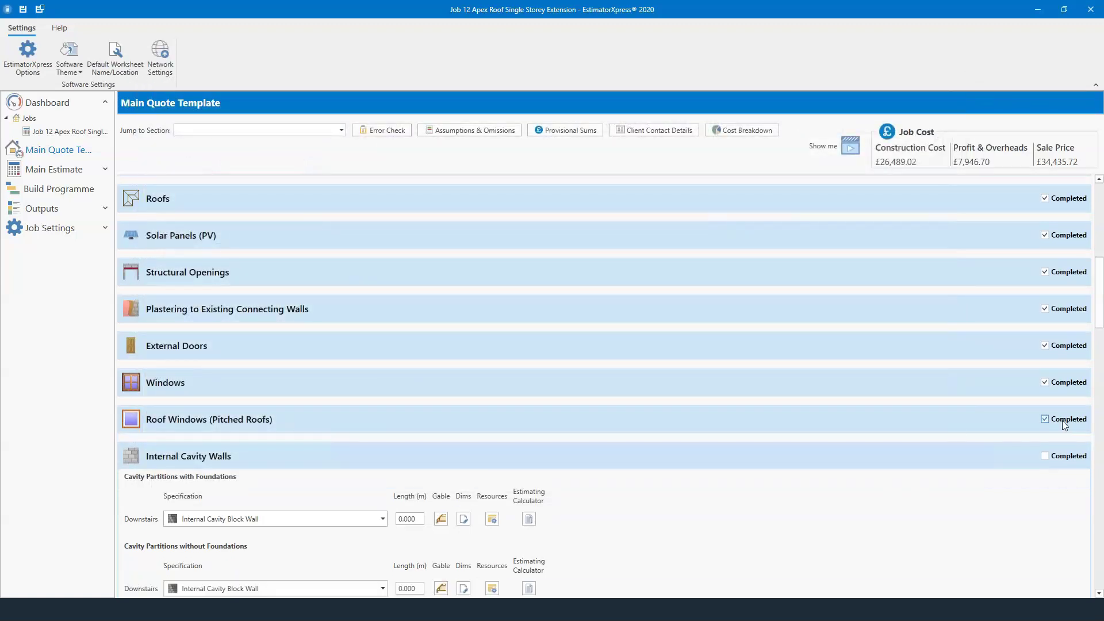
Step: Mark the Internal Cavity Walls and Internal Single Skin Solid Walls sections as completed
{"action": "scroll", "coordinate": [603, 325], "scroll_direction": "down", "scroll_amount": 2}
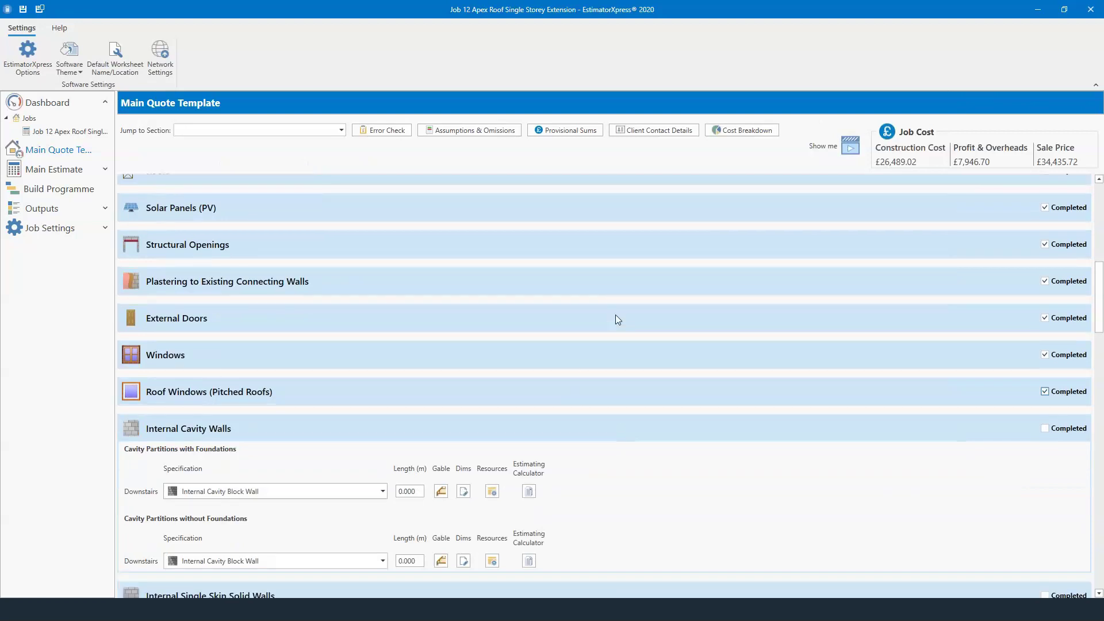
{"action": "scroll", "coordinate": [211, 456], "scroll_direction": "down", "scroll_amount": 2}
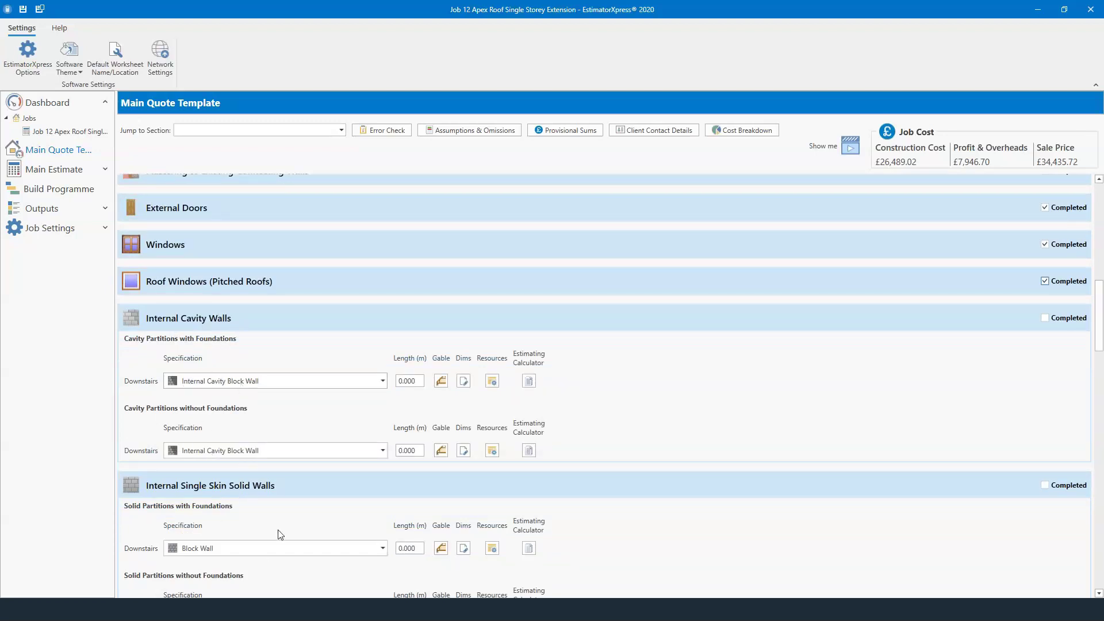
{"action": "left_click", "coordinate": [1057, 319]}
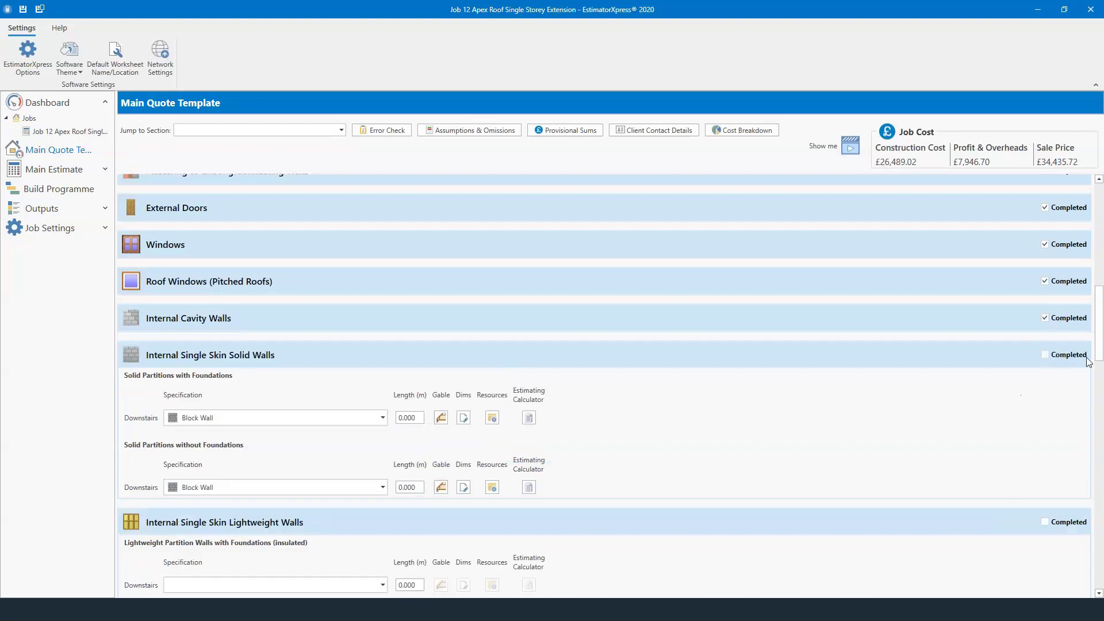
{"action": "left_click", "coordinate": [1069, 355]}
Step: Examine the specification options and both dimension pages of the insulated stud wall without foundations
{"action": "scroll", "coordinate": [349, 482], "scroll_direction": "down", "scroll_amount": 2}
{"action": "left_click", "coordinate": [358, 469]}
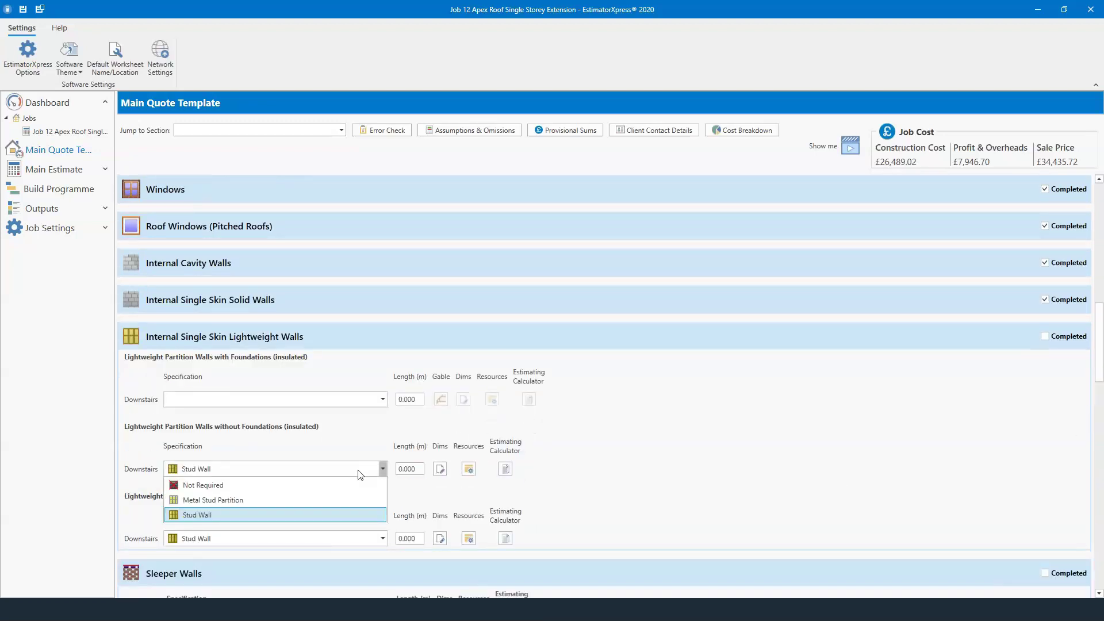
{"action": "left_click", "coordinate": [757, 468]}
{"action": "left_click", "coordinate": [440, 469]}
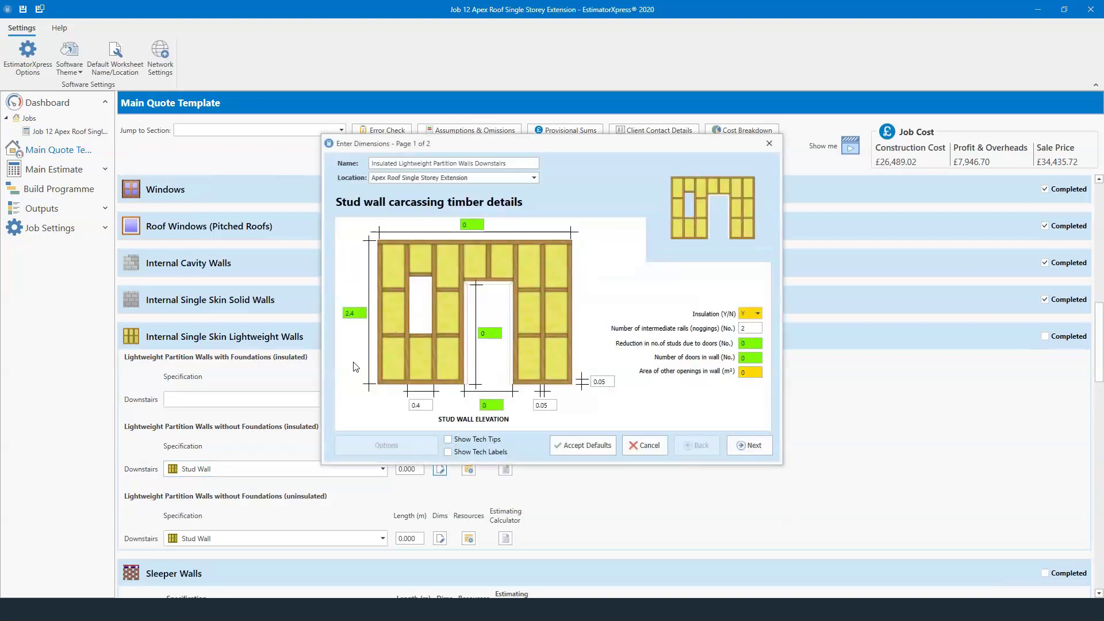
{"action": "left_click", "coordinate": [422, 405]}
{"action": "left_click", "coordinate": [759, 445]}
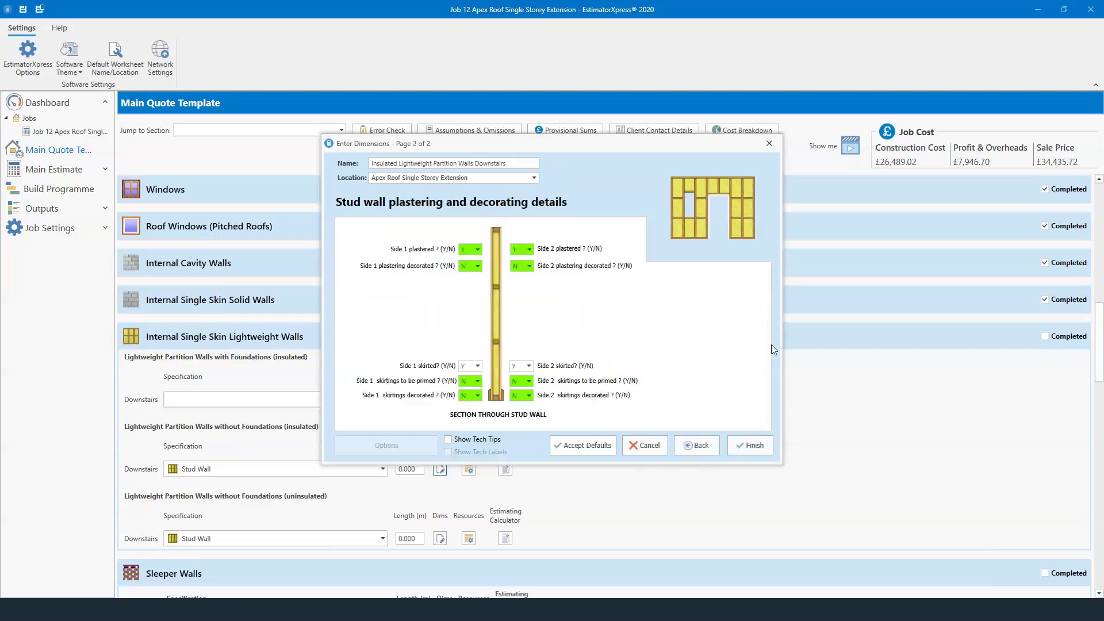
{"action": "left_click", "coordinate": [750, 446]}
Step: Mark the lightweight walls, sleeper walls and internal doors sections as completed, viewing the templated single doors without adding any
{"action": "left_click", "coordinate": [1061, 337]}
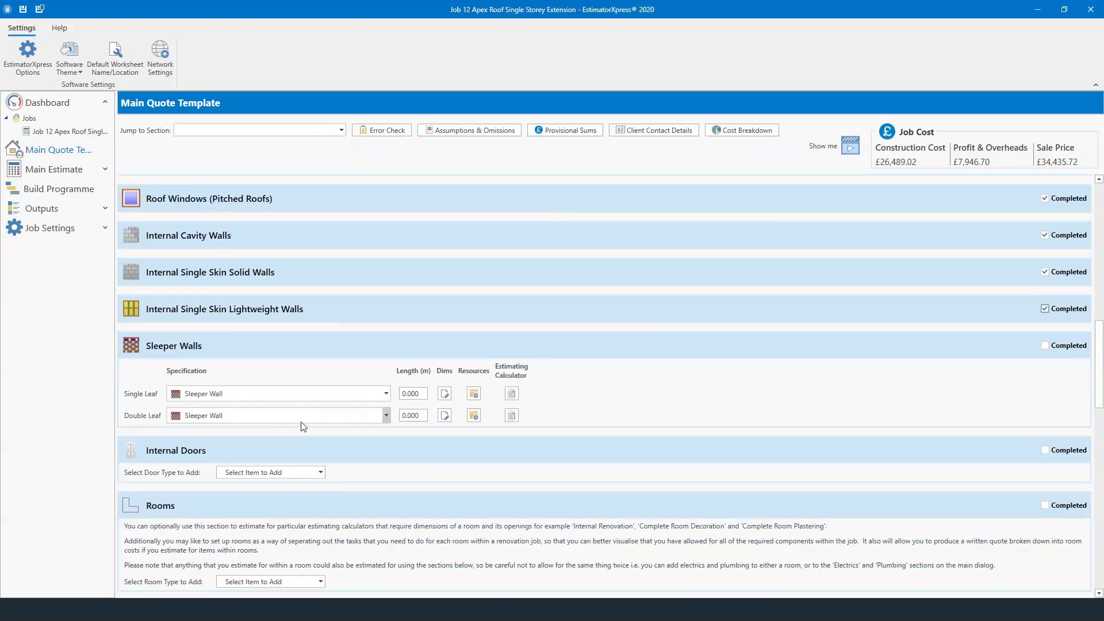
{"action": "left_click", "coordinate": [1073, 345]}
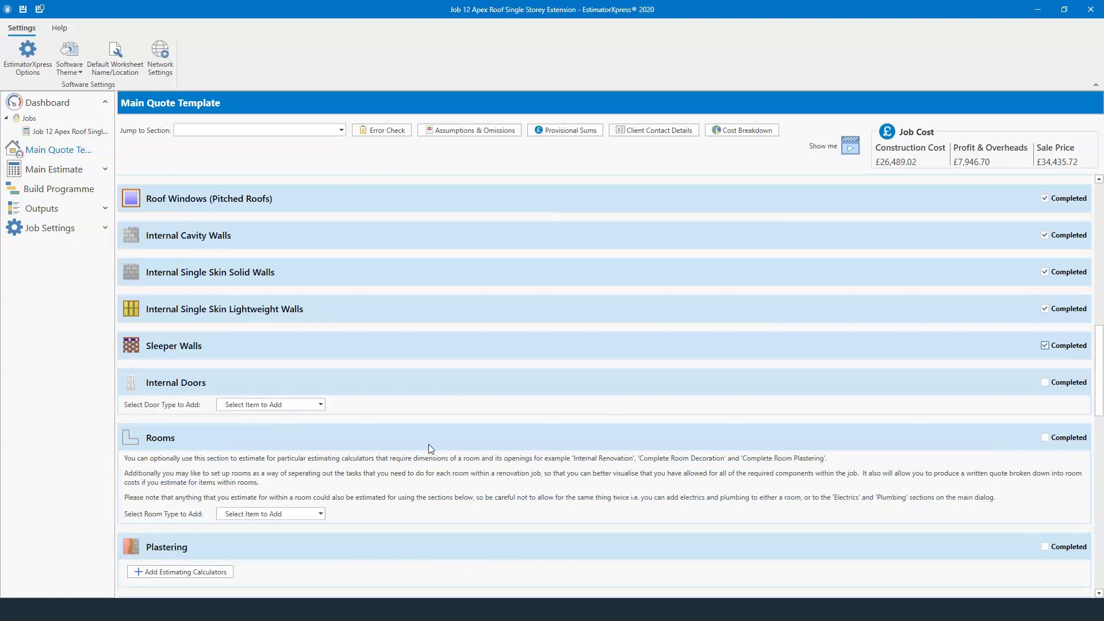
{"action": "left_click", "coordinate": [319, 405]}
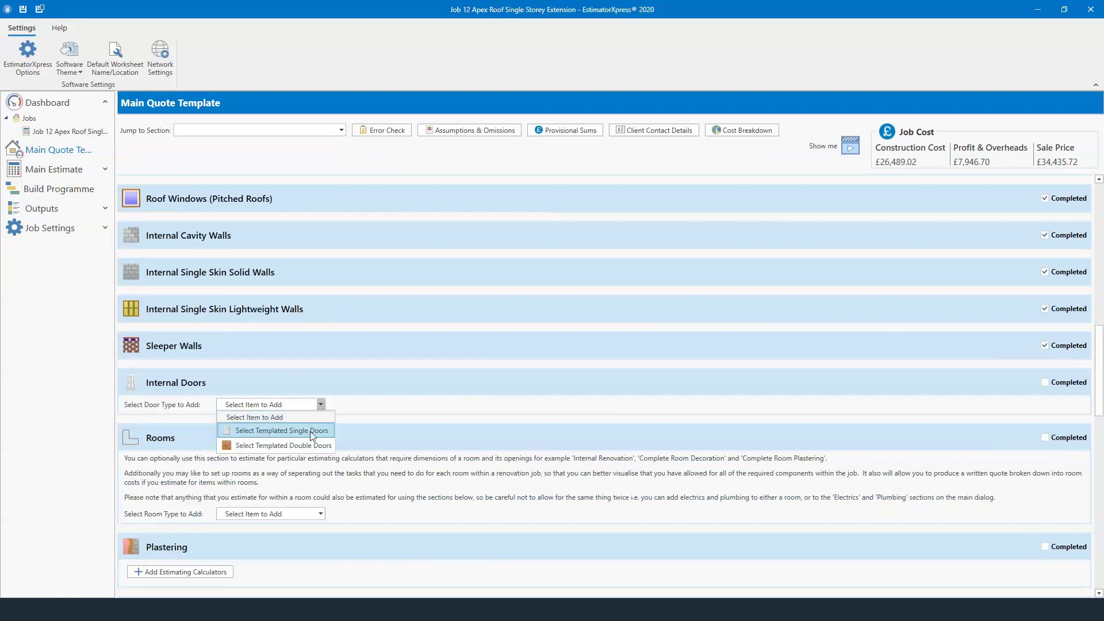
{"action": "left_click", "coordinate": [312, 431]}
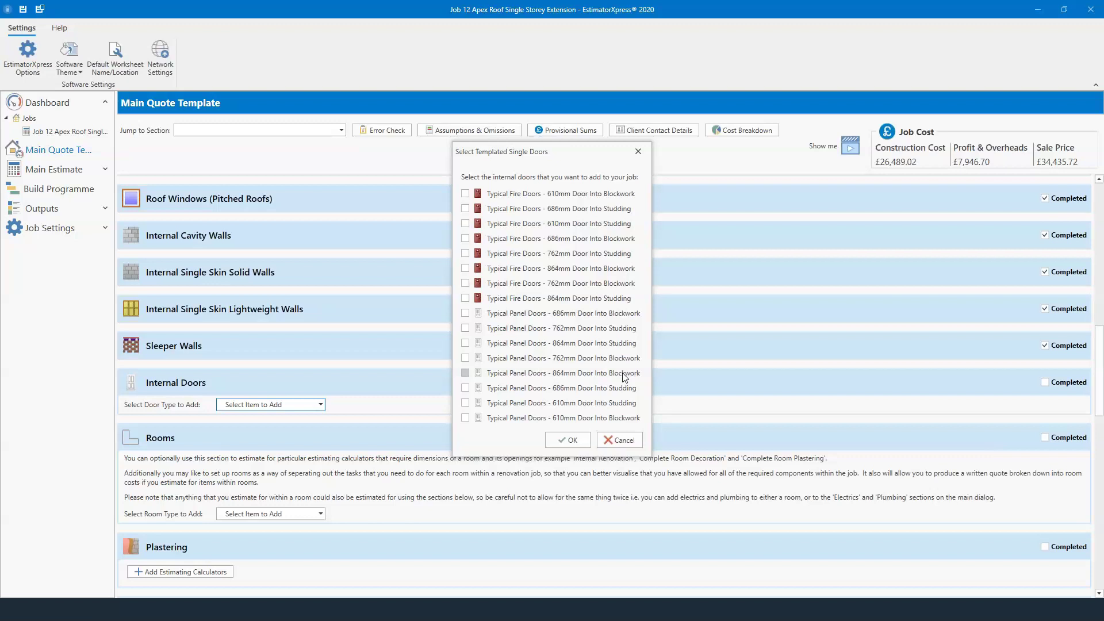
{"action": "left_click", "coordinate": [644, 151]}
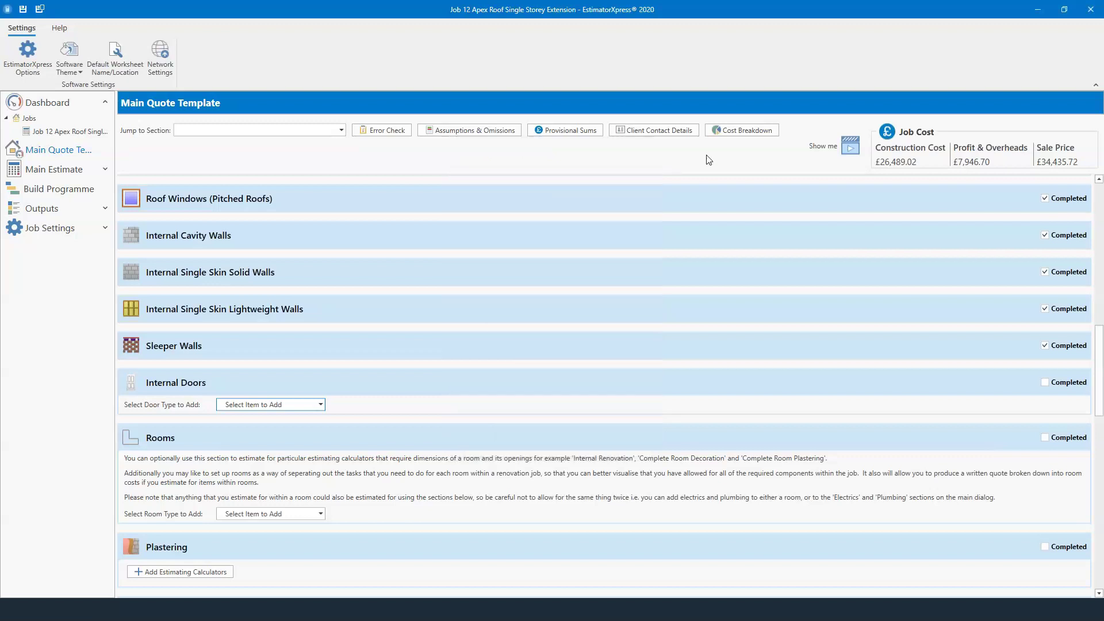
{"action": "left_click", "coordinate": [1062, 384]}
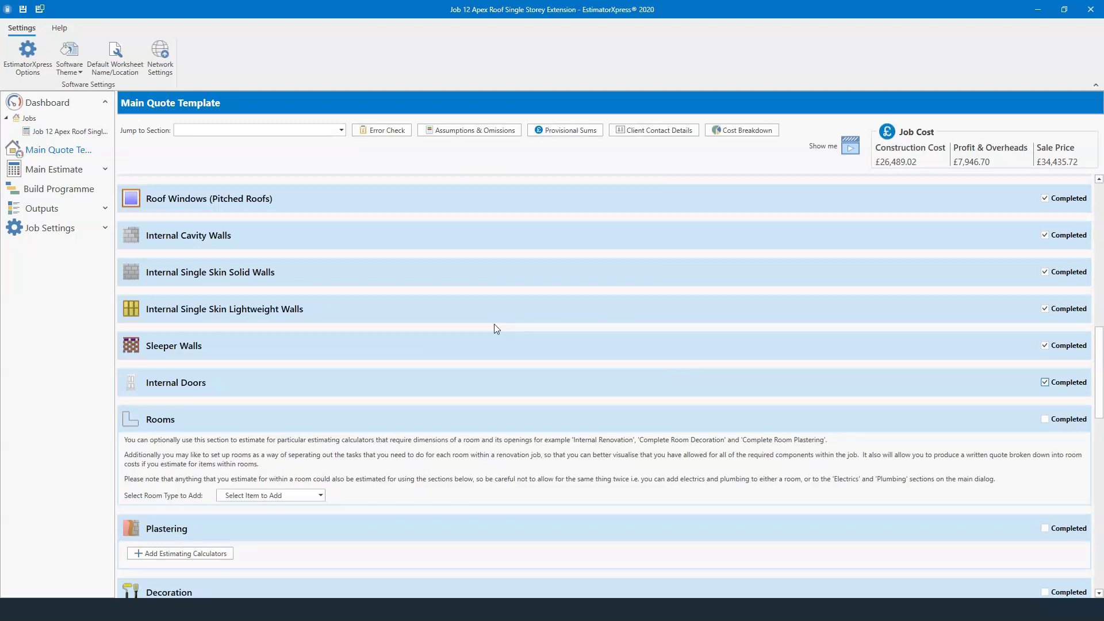
Step: Add a rectangular room with a flat ceiling to the Rooms section and describe it as Kitchen
{"action": "scroll", "coordinate": [414, 371], "scroll_direction": "down", "scroll_amount": 1}
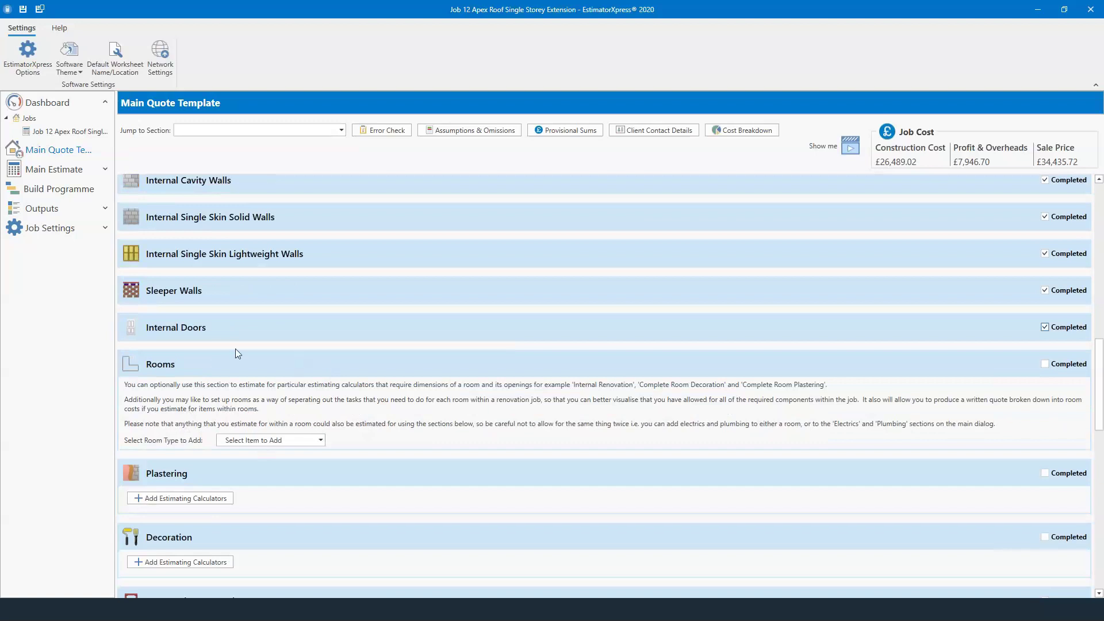
{"action": "left_click", "coordinate": [288, 444]}
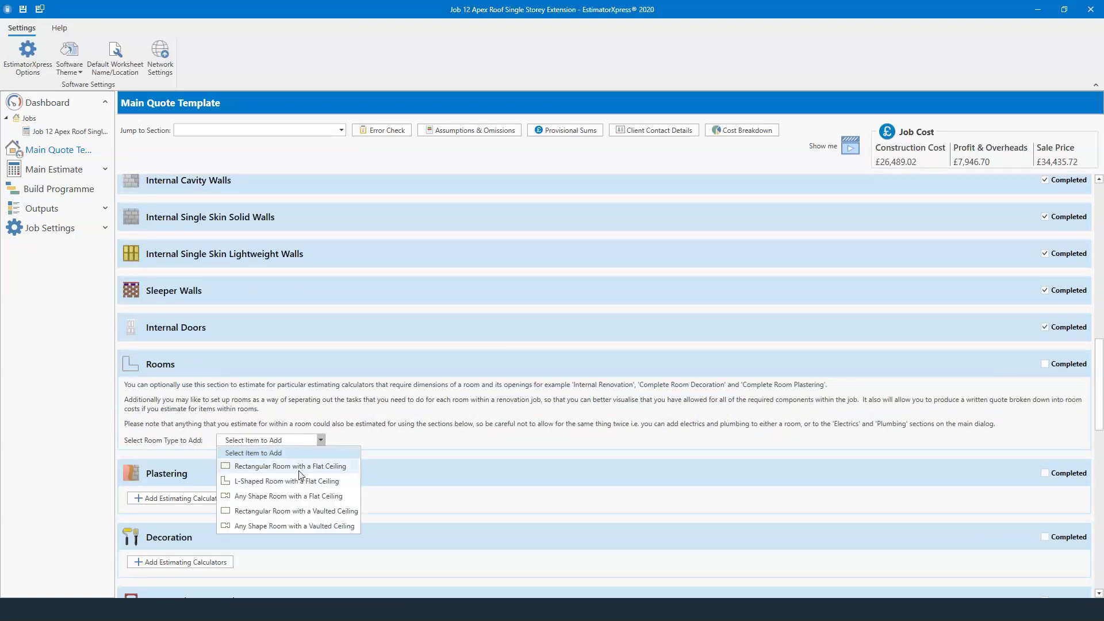
{"action": "left_click", "coordinate": [299, 467]}
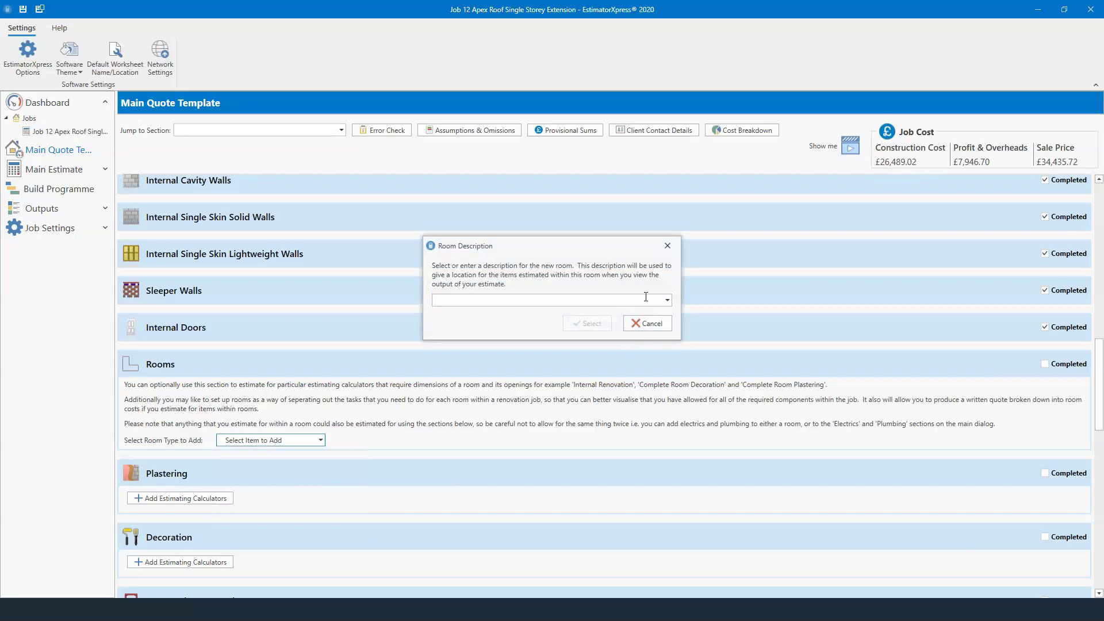
{"action": "type", "text": "Kitchnen"}
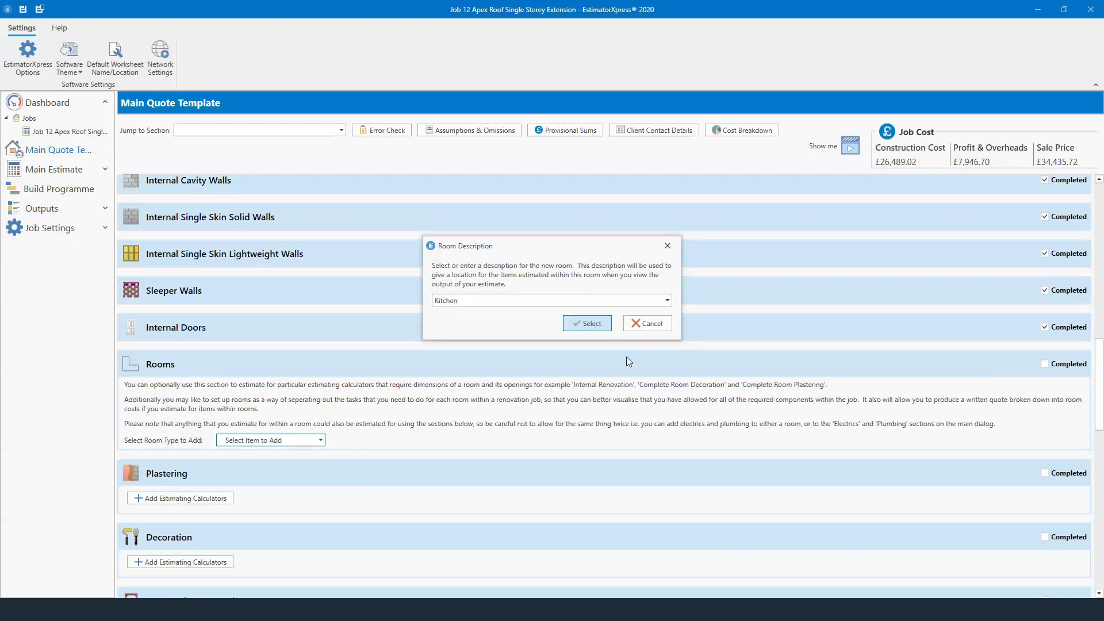
{"action": "left_click", "coordinate": [587, 323]}
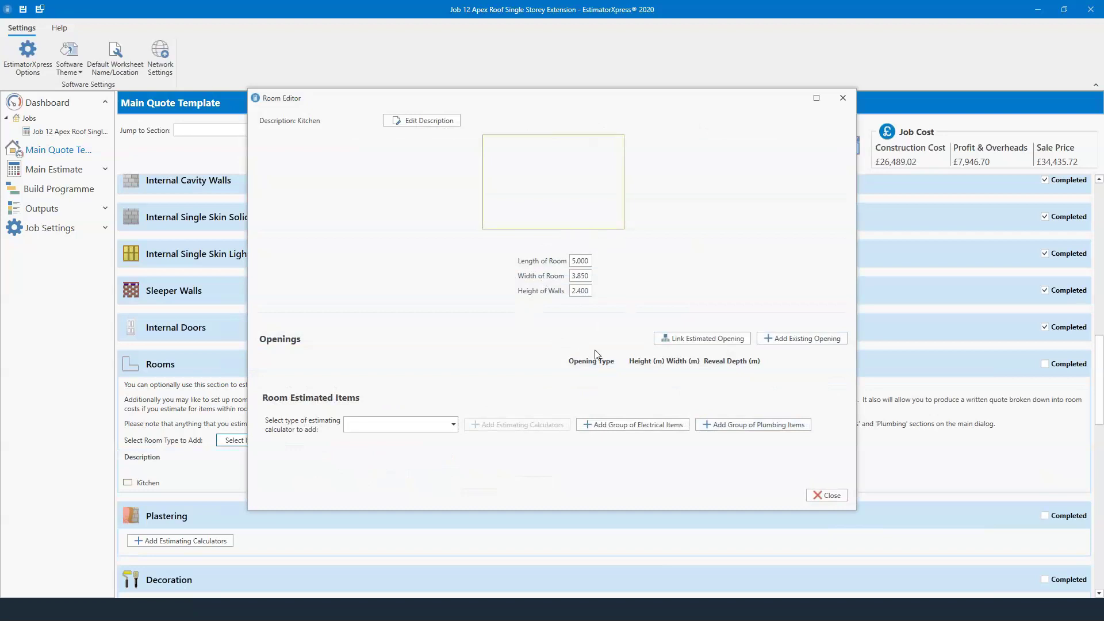
Step: Link the estimated Medium Opening (3.0 - 3.6m) to the Kitchen room
{"action": "left_click", "coordinate": [703, 339]}
{"action": "left_click", "coordinate": [415, 313]}
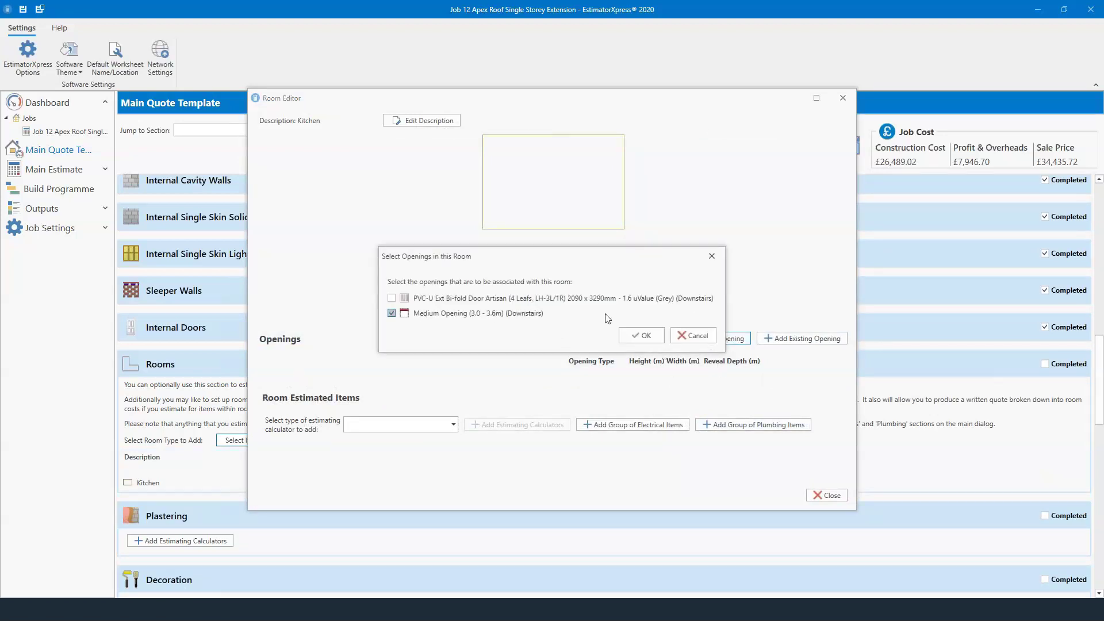
{"action": "left_click", "coordinate": [629, 335]}
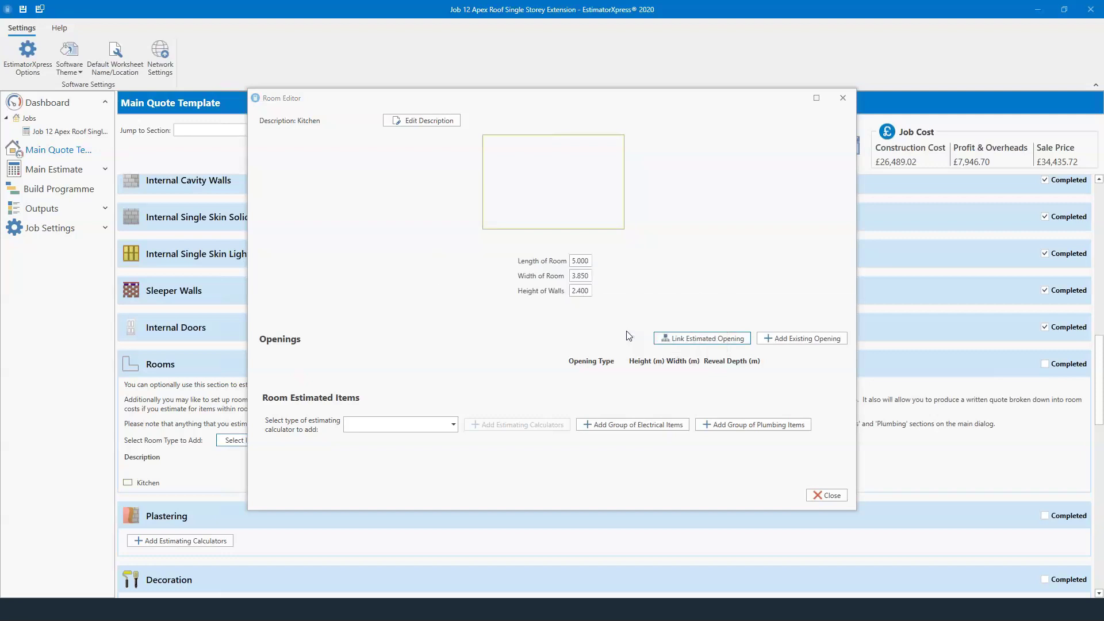
Step: Add an existing internal door opening to the Kitchen, 2.1 m high and 0.9 m wide with a 0.05 m reveal depth
{"action": "left_click", "coordinate": [802, 338]}
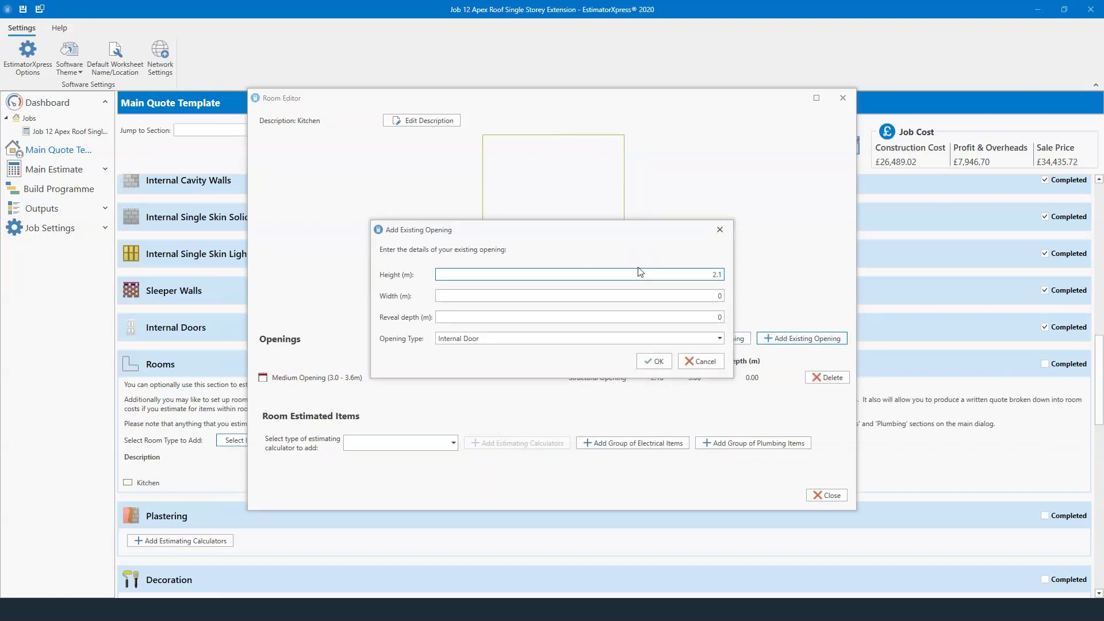
{"action": "key", "text": "Tab"}
{"action": "type", "text": "0.9"}
{"action": "key", "text": "Tab"}
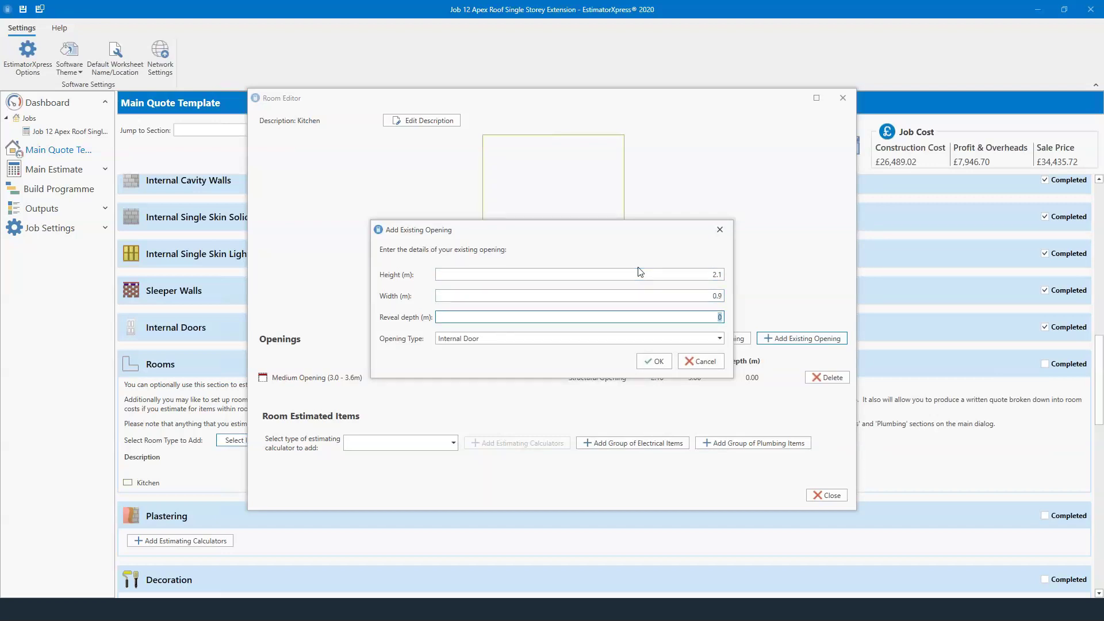
{"action": "type", "text": "0.05"}
{"action": "left_click", "coordinate": [654, 362]}
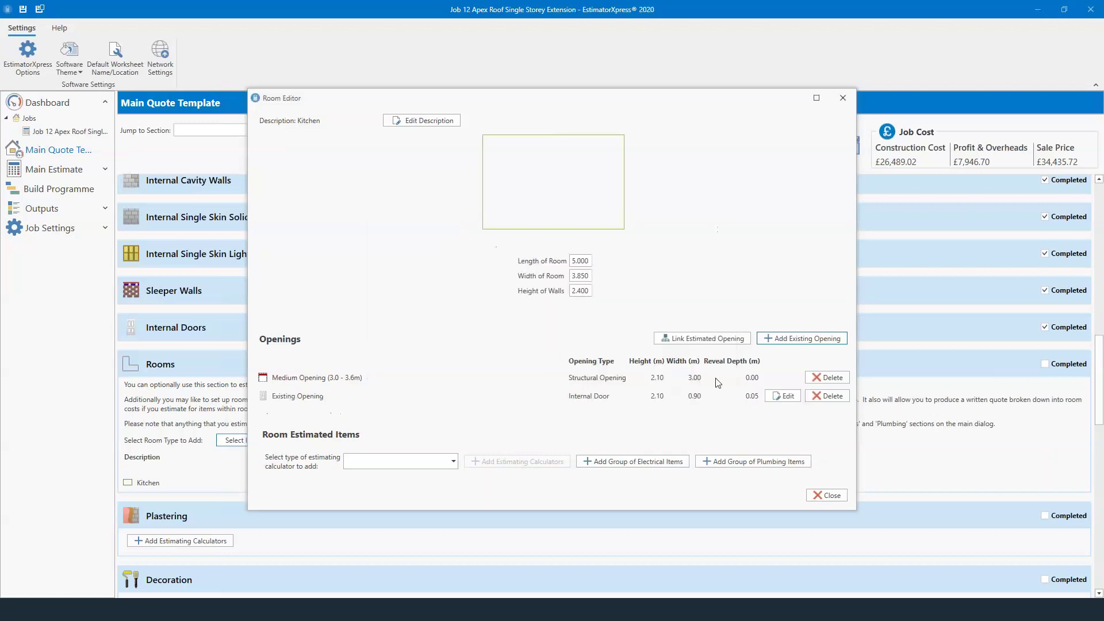
Step: Add an existing window opening to the Kitchen, 1.2 m high and 1.8 m wide with a 0.05 m reveal depth
{"action": "left_click", "coordinate": [823, 339]}
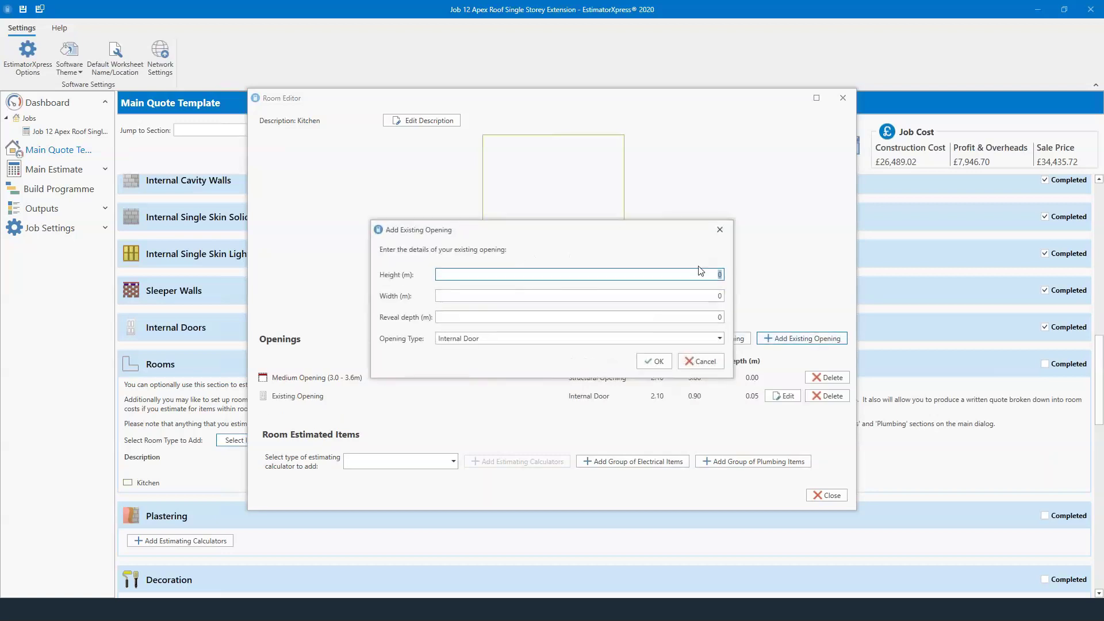
{"action": "type", "text": "1.2"}
{"action": "key", "text": "Tab"}
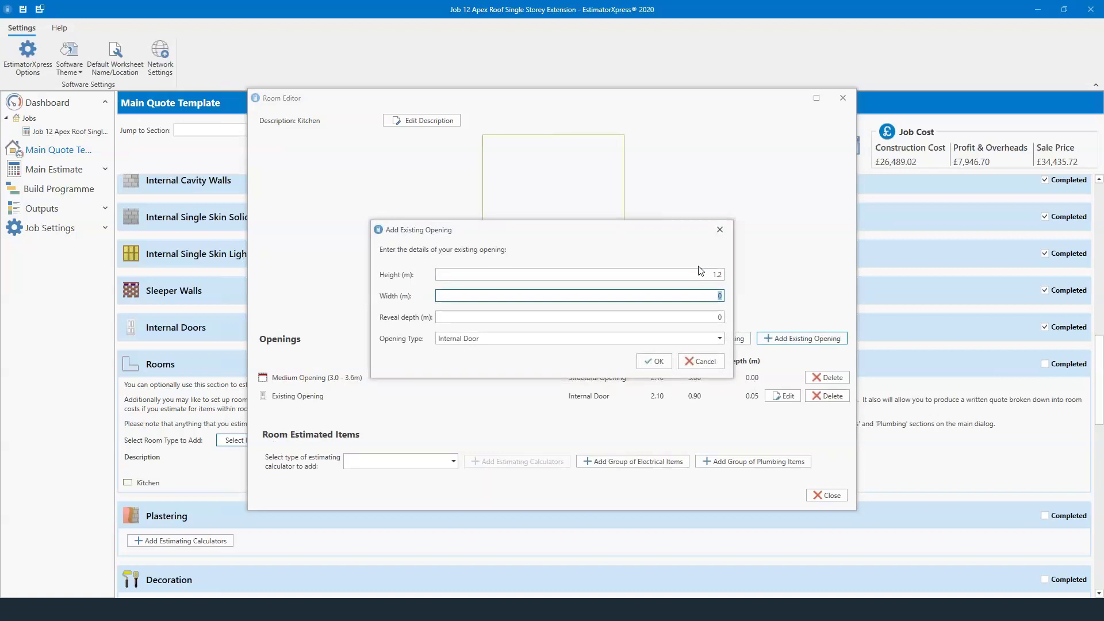
{"action": "key", "text": "BackSpace"}
{"action": "key", "text": "BackSpace"}
{"action": "type", "text": "8"}
{"action": "key", "text": "Tab"}
{"action": "type", "text": "0.05"}
{"action": "left_click", "coordinate": [660, 340]}
{"action": "left_click", "coordinate": [600, 374]}
{"action": "left_click", "coordinate": [656, 365]}
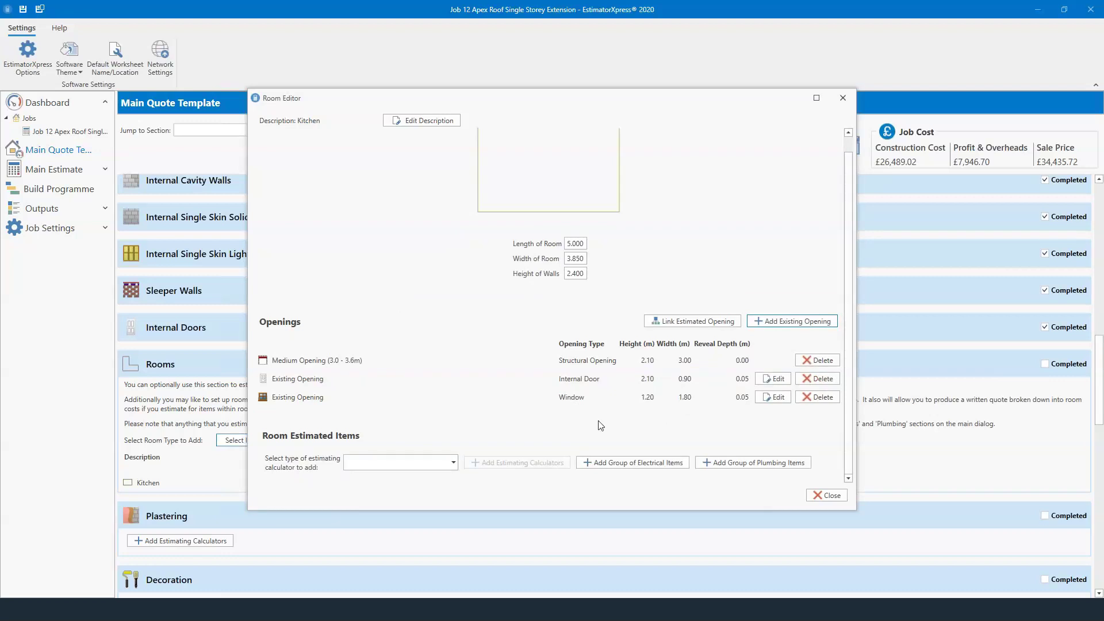
Step: Add the Internal Renovation and Internal Stripping Out calculators from the Renovation type to the Kitchen's estimated items
{"action": "left_click", "coordinate": [453, 463]}
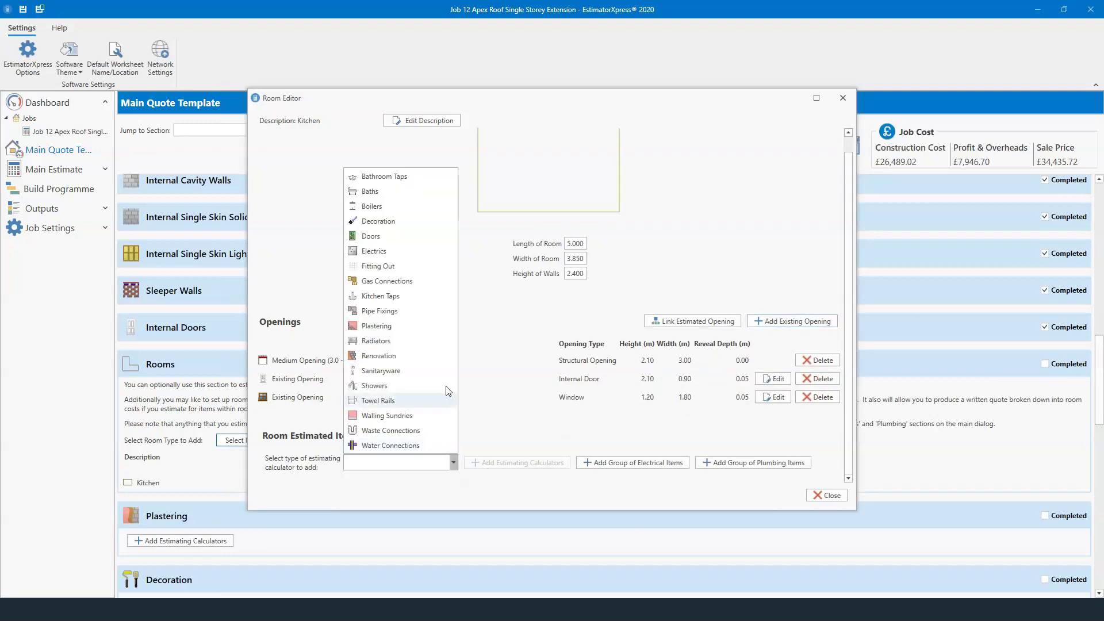
{"action": "left_click", "coordinate": [387, 356]}
{"action": "left_click", "coordinate": [502, 463]}
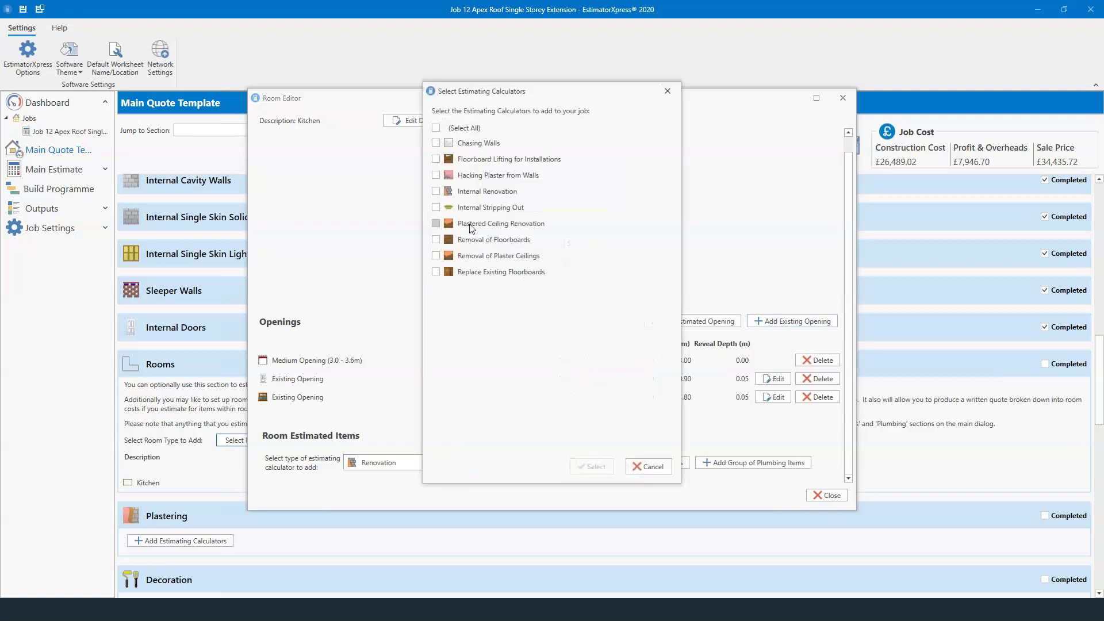
{"action": "left_click", "coordinate": [436, 210]}
{"action": "left_click", "coordinate": [605, 468]}
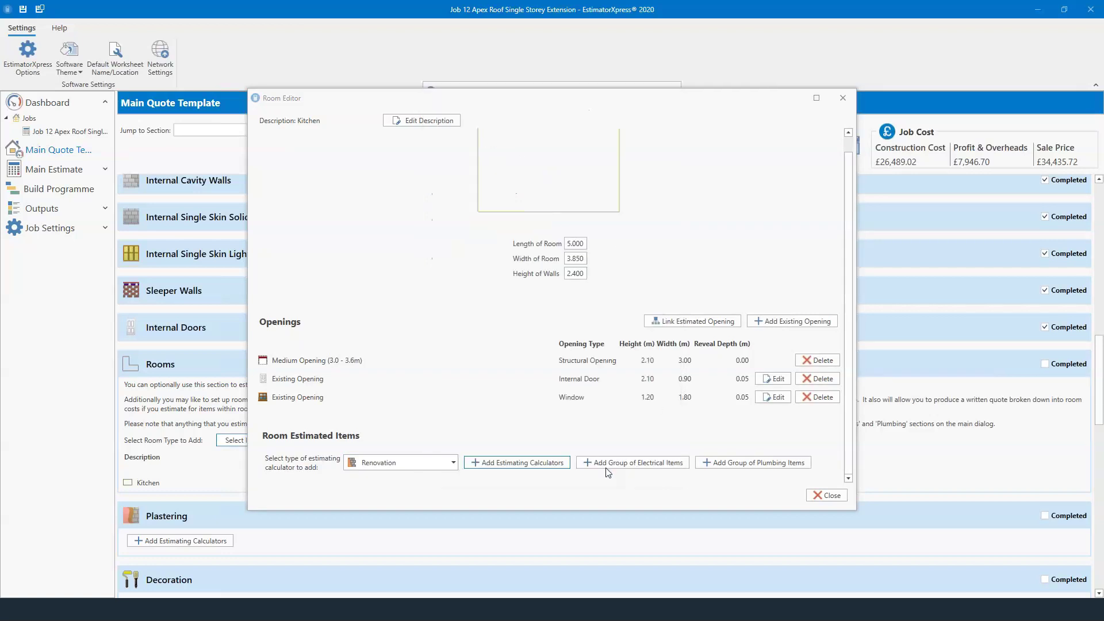
{"action": "scroll", "coordinate": [608, 473], "scroll_direction": "down", "scroll_amount": 3}
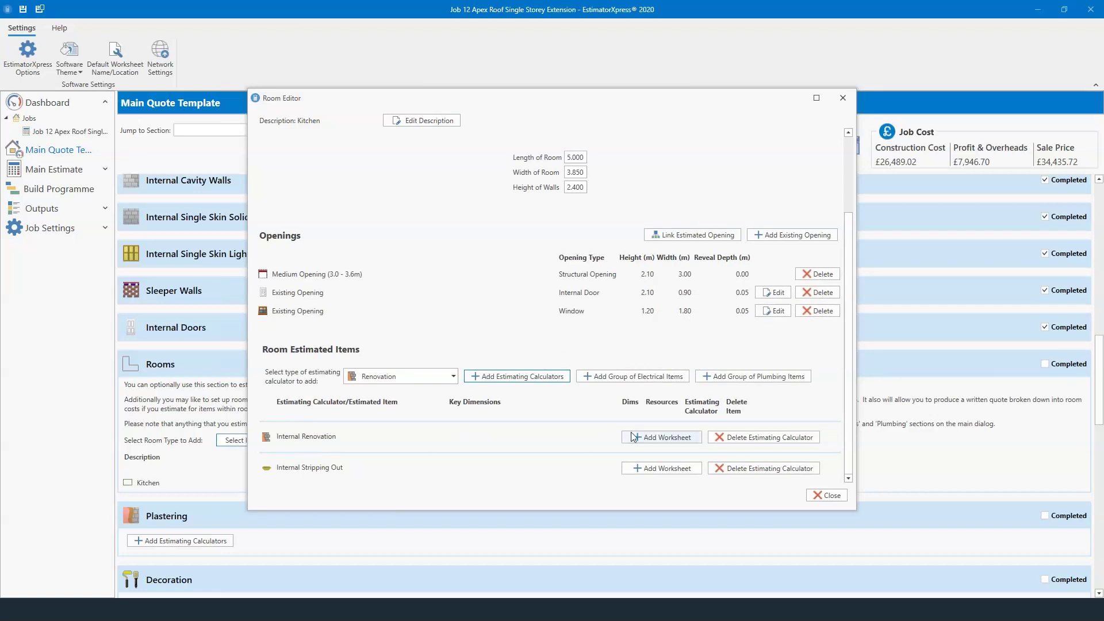
Step: Add a "Hack all walls, replaster, skirt and decorate" worksheet to the Kitchen's Internal Renovation calculator, keeping the default wall, opening and ceiling details
{"action": "left_click", "coordinate": [661, 442]}
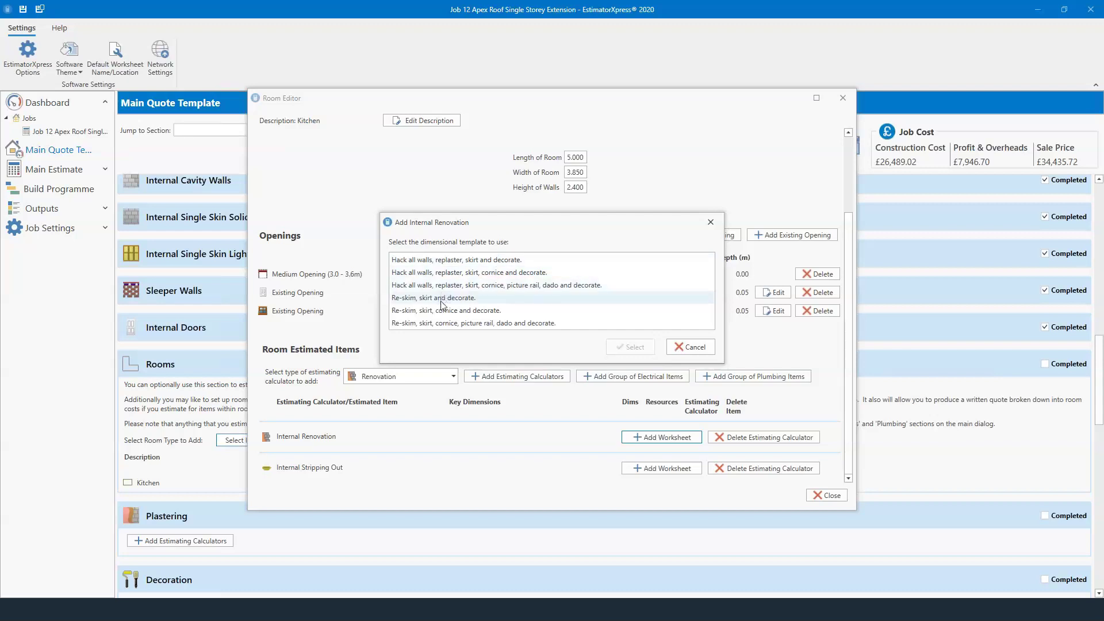
{"action": "left_click", "coordinate": [489, 263]}
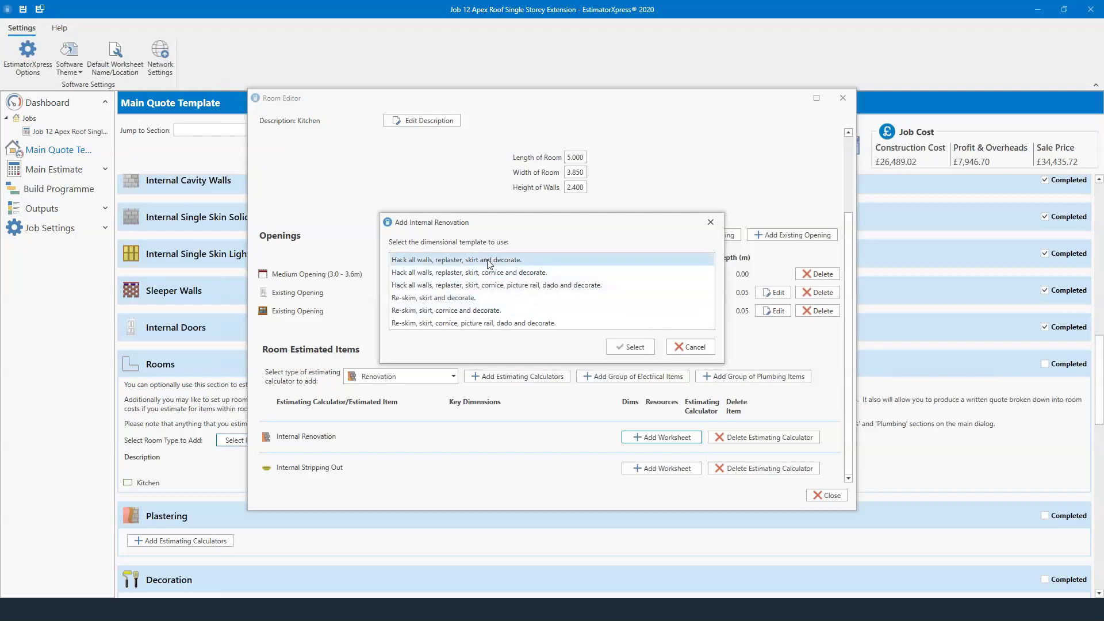
{"action": "left_click", "coordinate": [637, 351]}
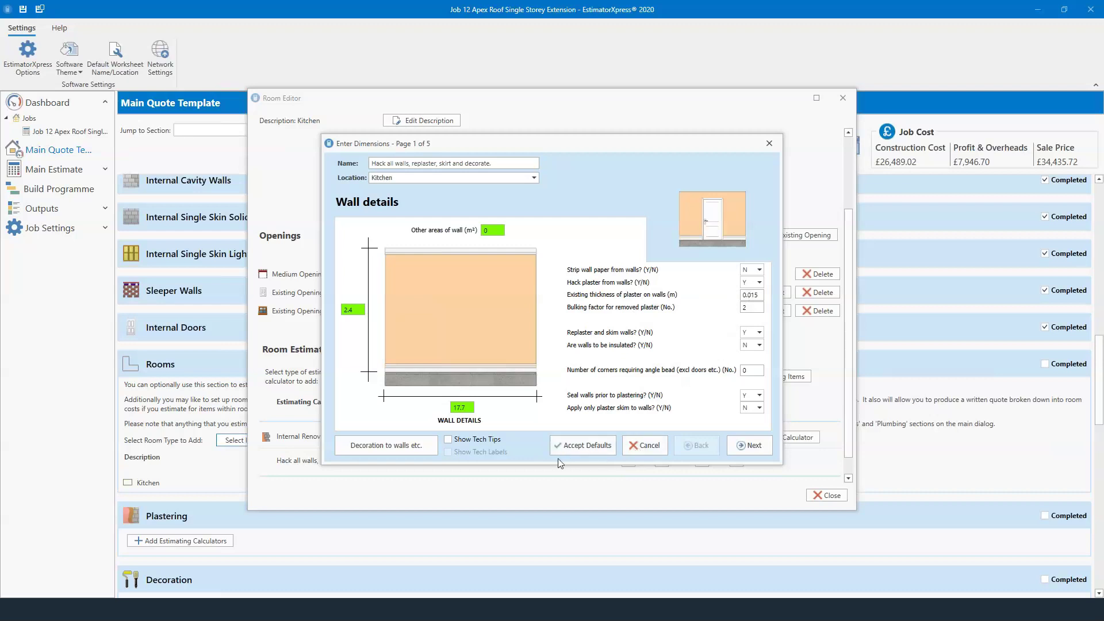
{"action": "left_click", "coordinate": [411, 447]}
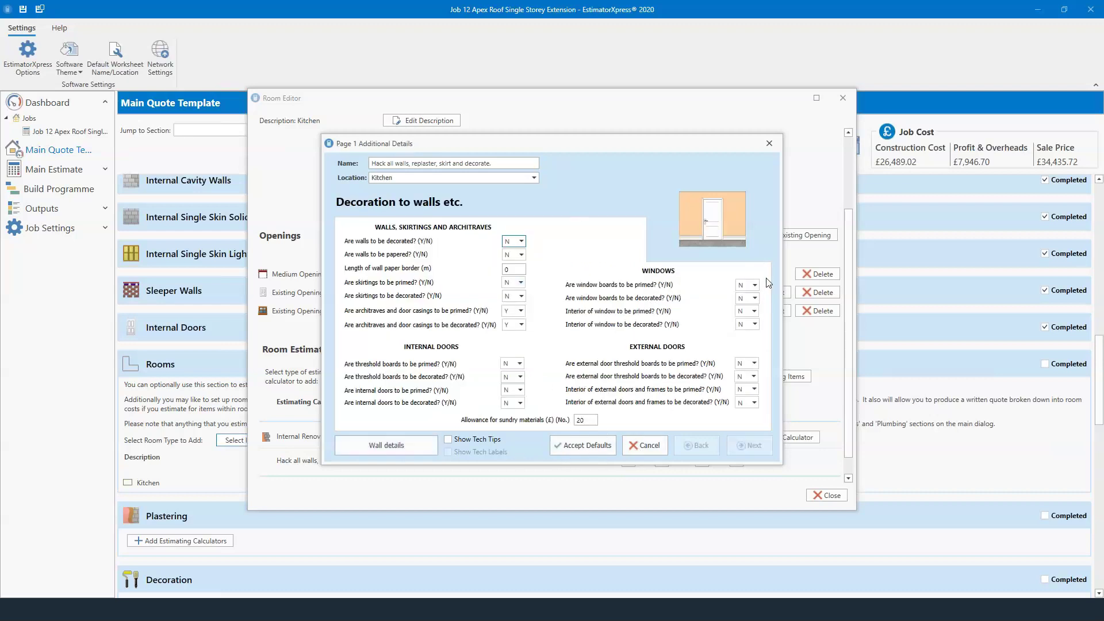
{"action": "left_click", "coordinate": [419, 452]}
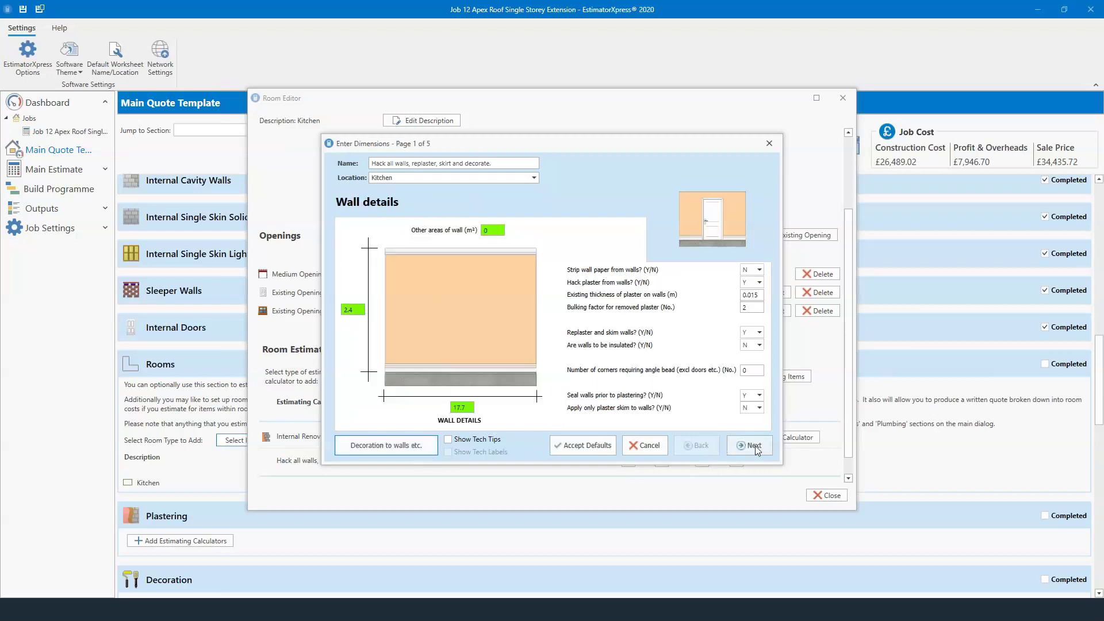
{"action": "left_click", "coordinate": [755, 447]}
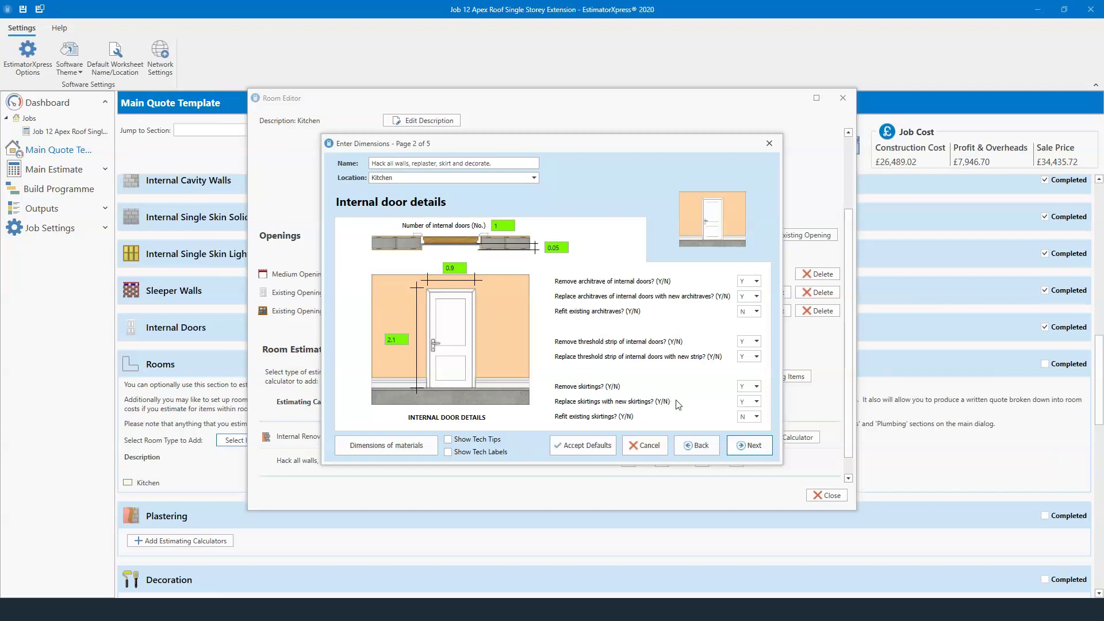
{"action": "left_click", "coordinate": [750, 446]}
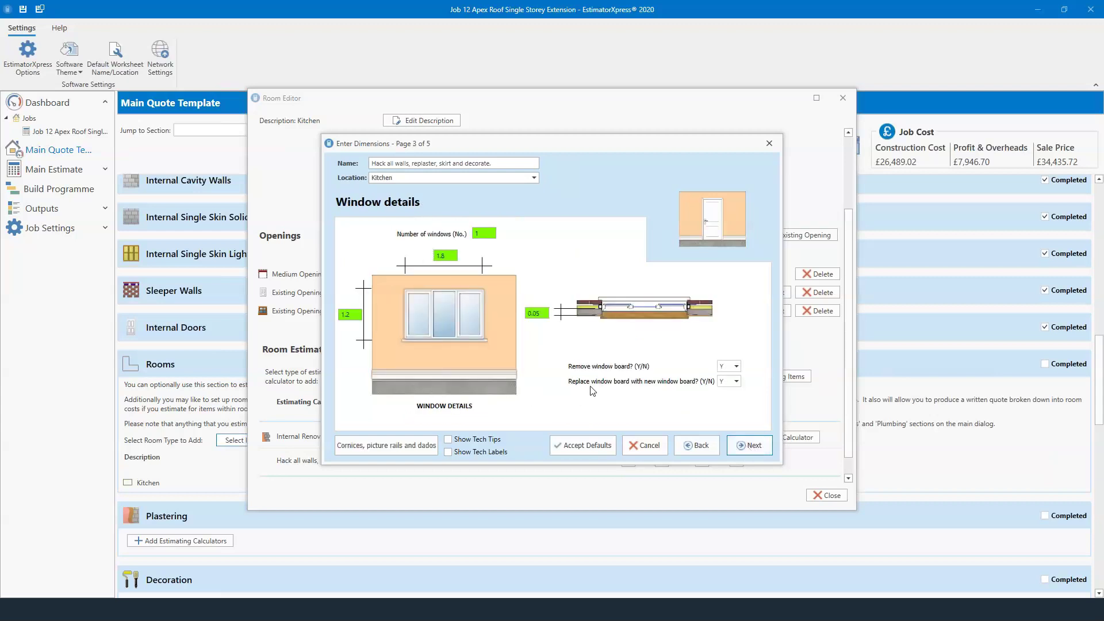
{"action": "left_click", "coordinate": [747, 446]}
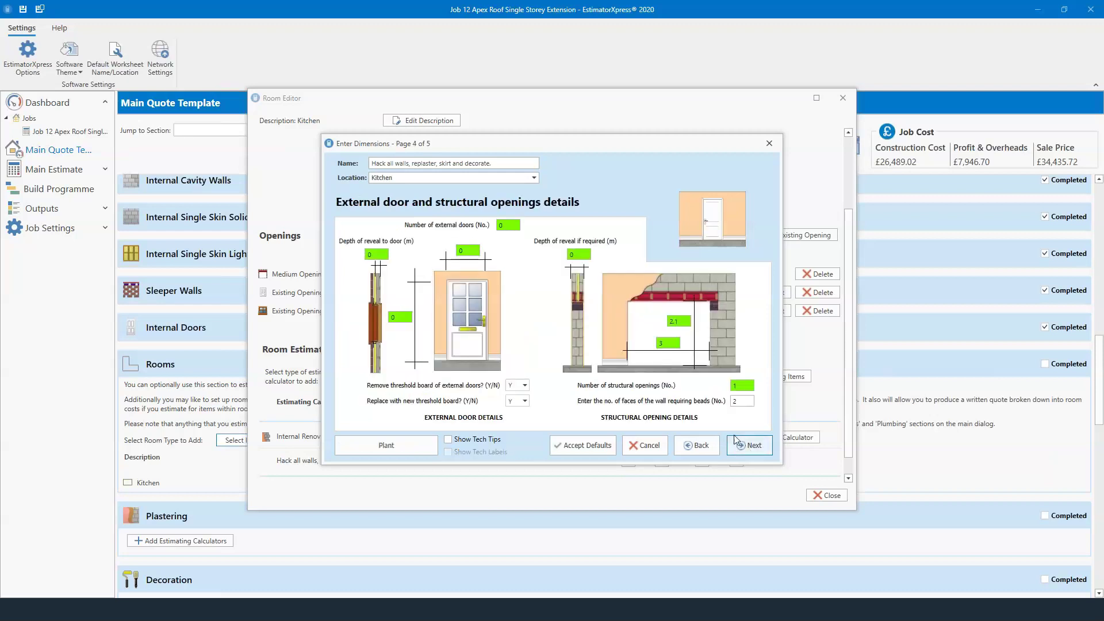
{"action": "left_click", "coordinate": [749, 446]}
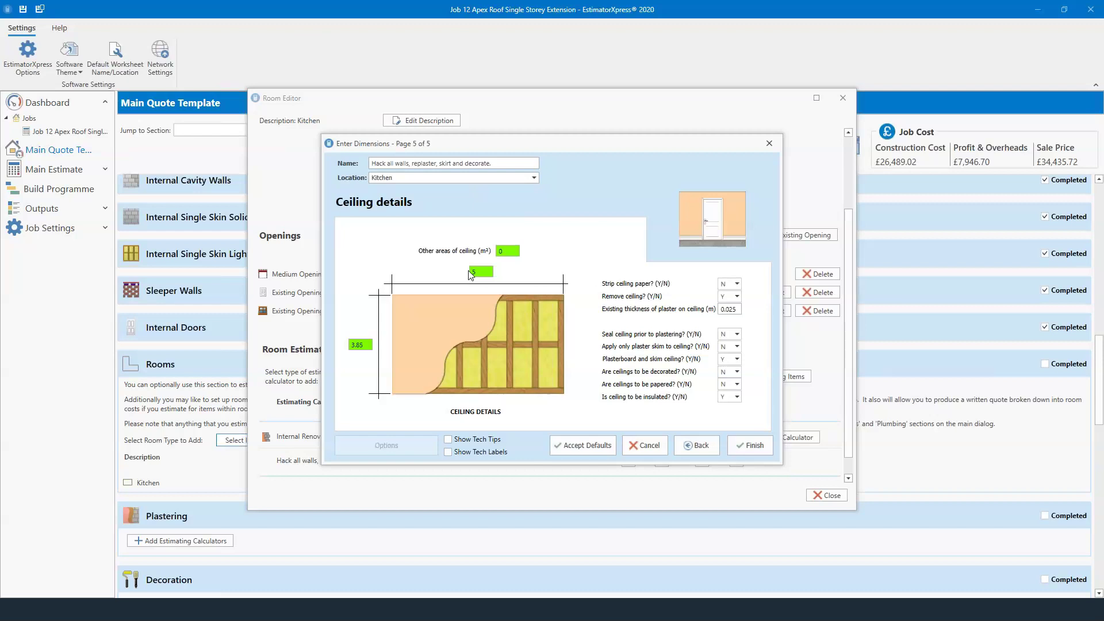
{"action": "left_click", "coordinate": [754, 446]}
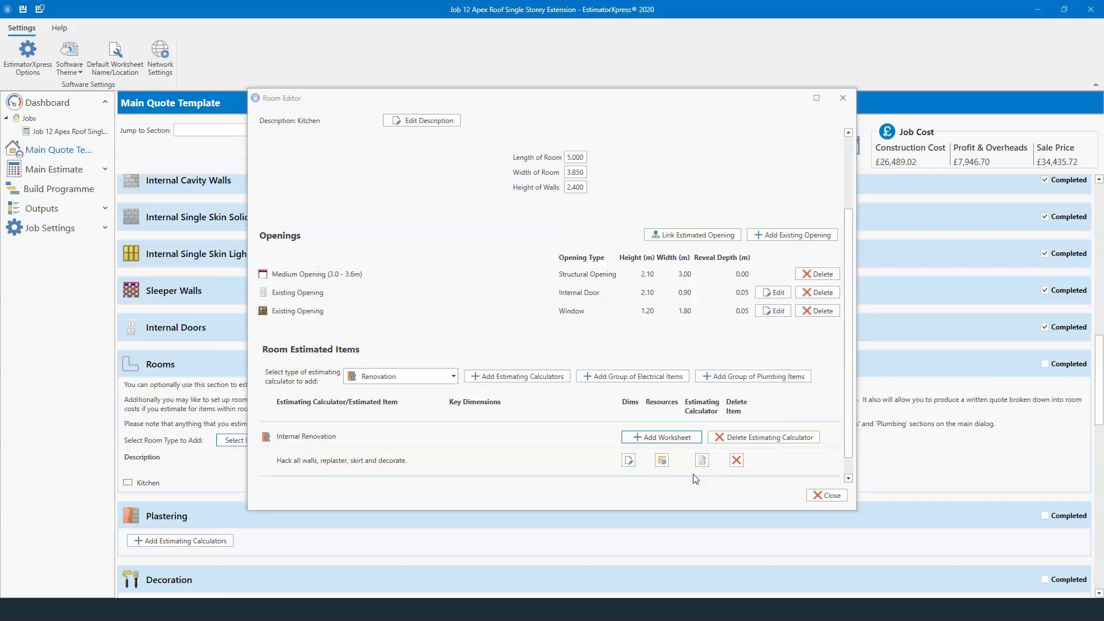
Step: Start an Internal Stripping Out worksheet for the Kitchen, keeping the default door and window removal, room stripping out and service disconnection values
{"action": "scroll", "coordinate": [548, 322], "scroll_direction": "down", "scroll_amount": 1}
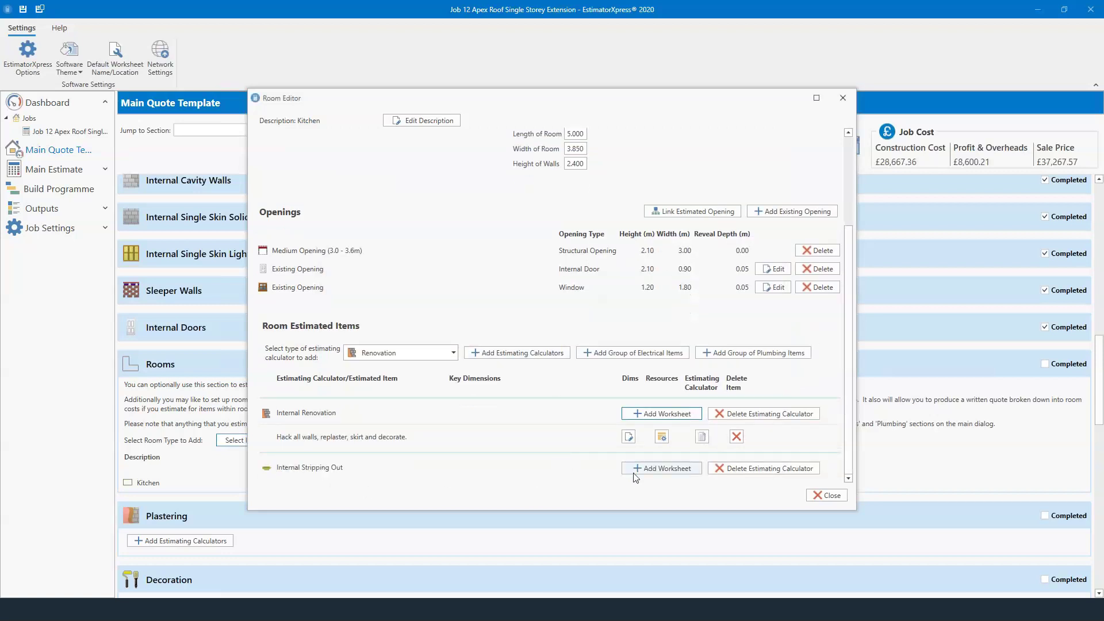
{"action": "left_click", "coordinate": [667, 470]}
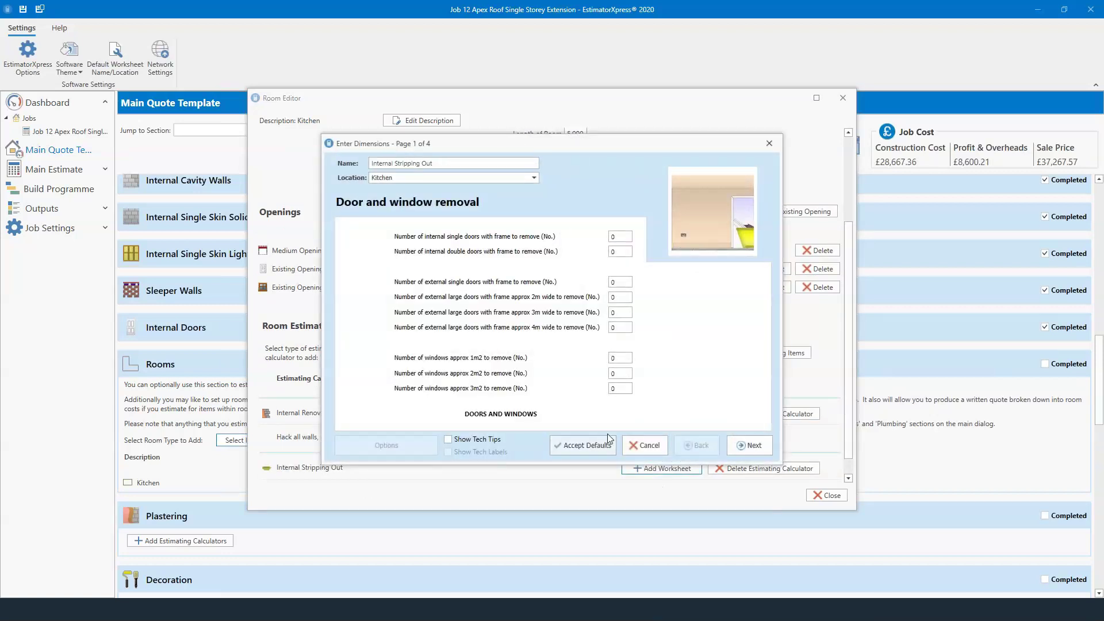
{"action": "left_click", "coordinate": [753, 447]}
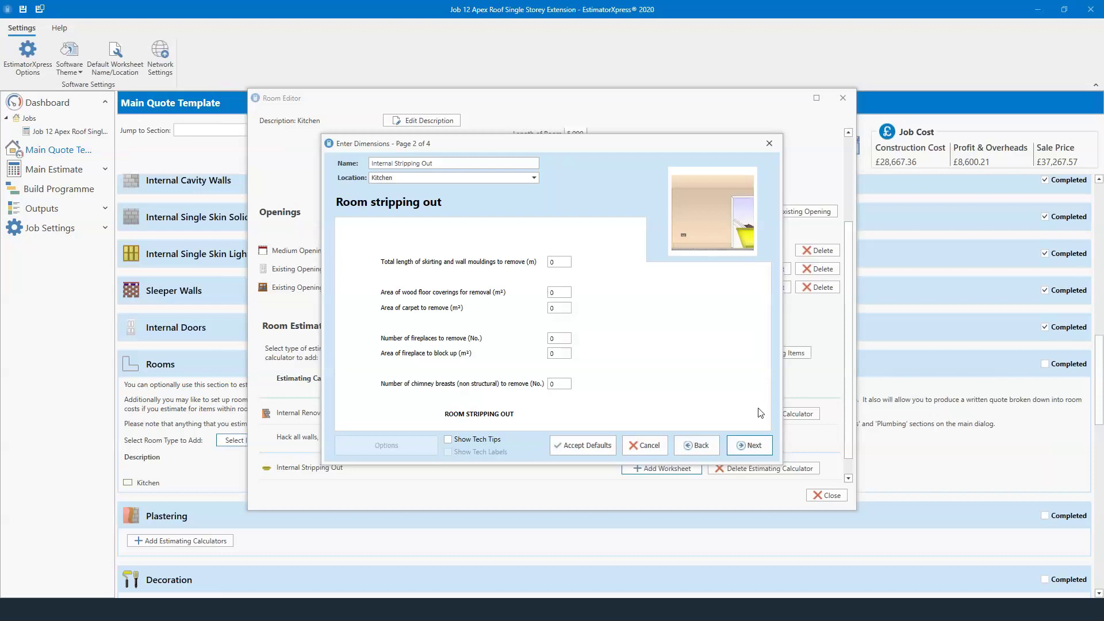
{"action": "left_click", "coordinate": [753, 443]}
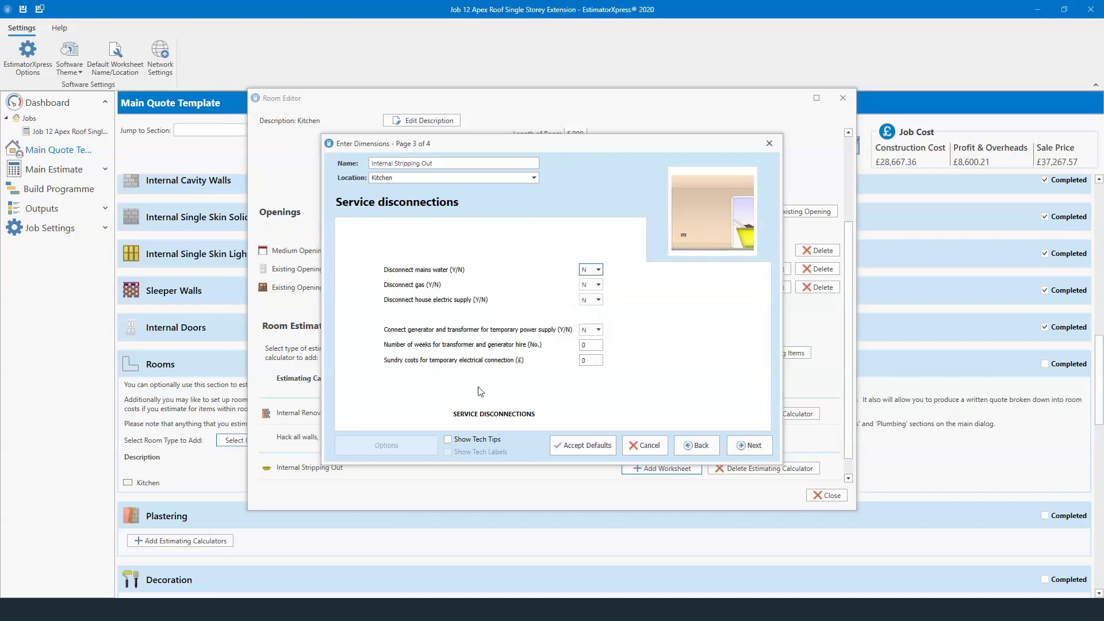
{"action": "left_click", "coordinate": [746, 452]}
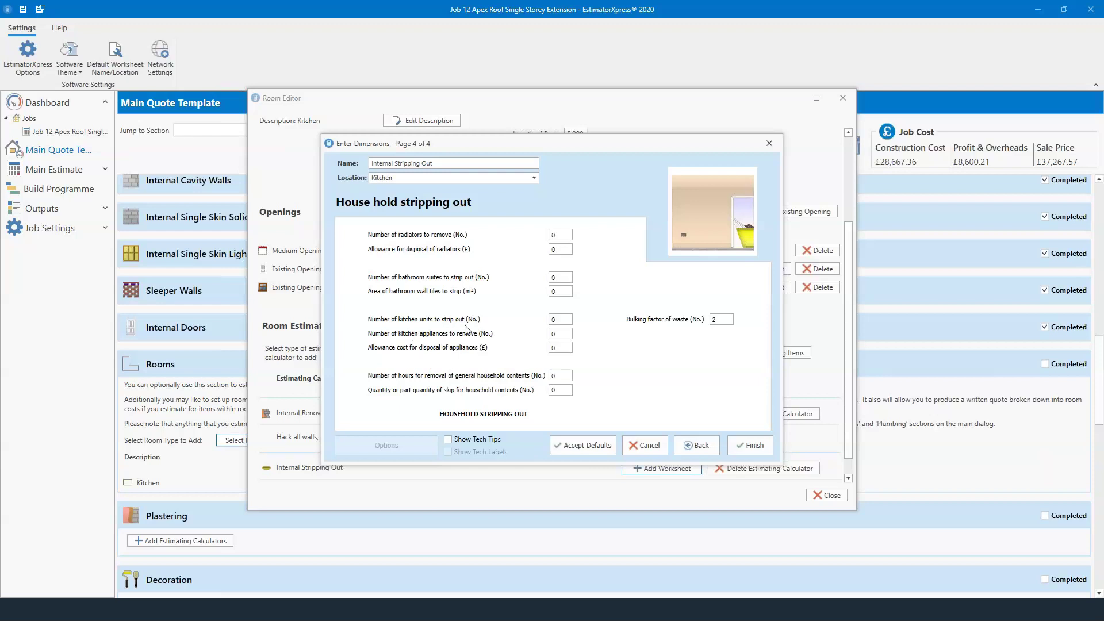
Step: Set household stripping out to 11 kitchen units, 3 appliances, a £100 appliance disposal allowance and 24 hours of contents removal, and finish the worksheet
{"action": "left_click", "coordinate": [568, 318]}
{"action": "type", "text": "11"}
{"action": "key", "text": "Tab"}
{"action": "type", "text": "3"}
{"action": "key", "text": "Tab"}
{"action": "type", "text": "100"}
{"action": "left_click", "coordinate": [558, 375]}
{"action": "type", "text": "24"}
{"action": "left_click", "coordinate": [742, 445]}
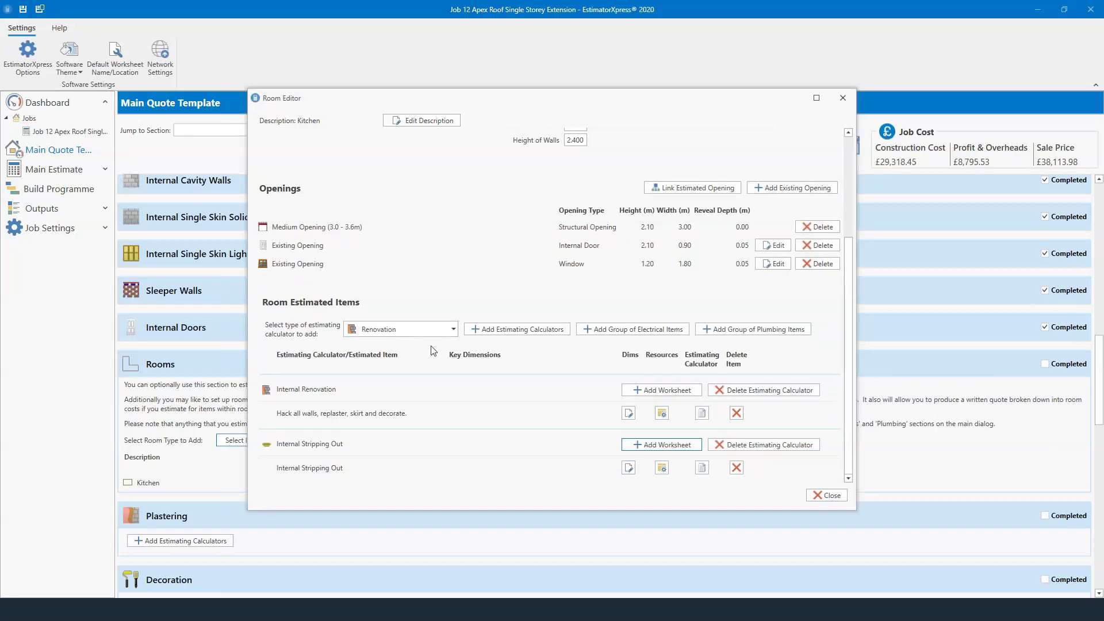
Step: Add a Natural Stone Floor Tiling calculator from the Fitting Out type to the Kitchen, entering the stone tile cost per m² and keeping the tiling details
{"action": "left_click", "coordinate": [443, 328]}
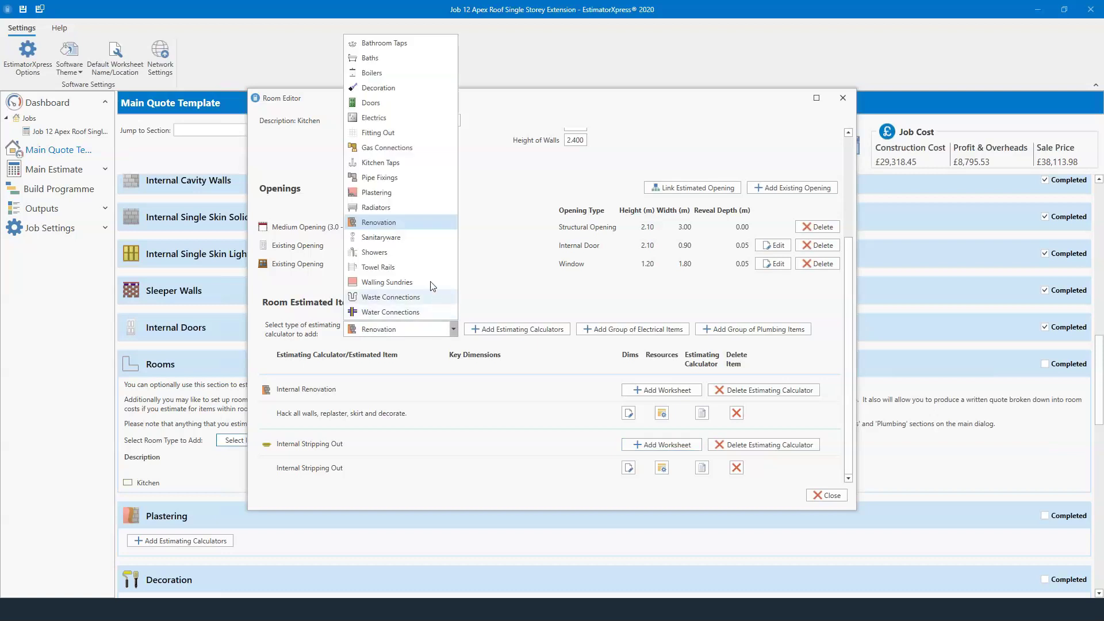
{"action": "left_click", "coordinate": [396, 138]}
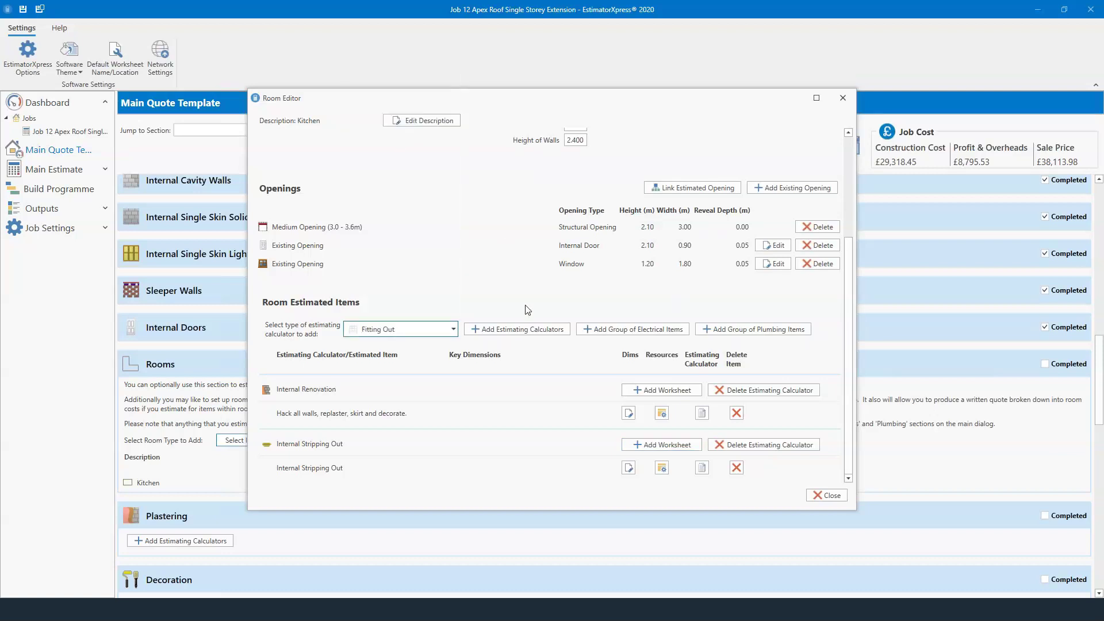
{"action": "left_click", "coordinate": [517, 329]}
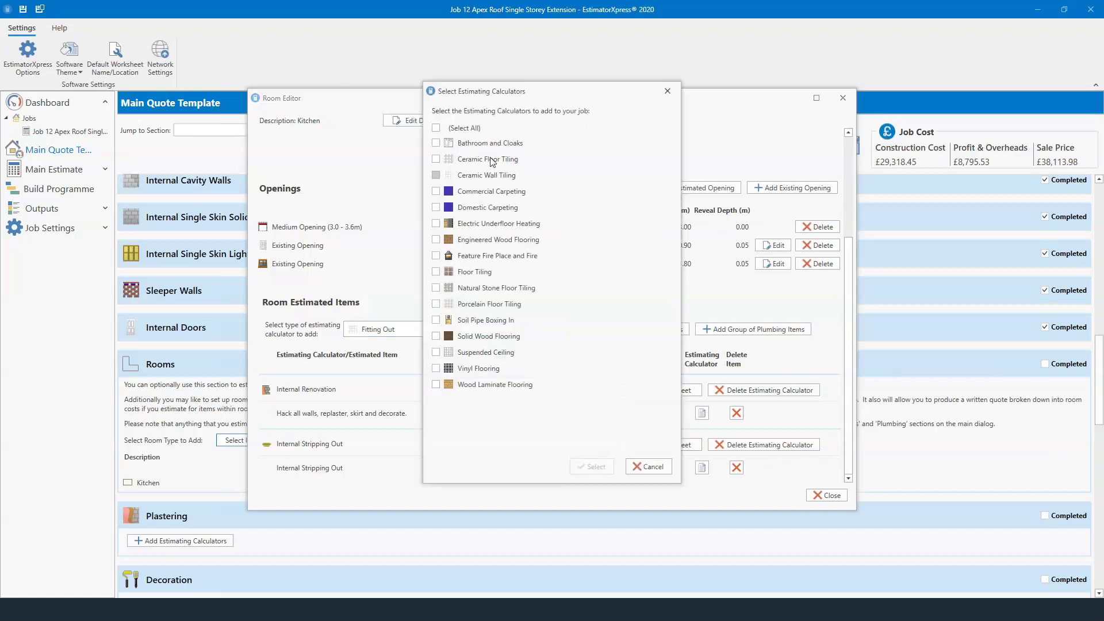
{"action": "left_click", "coordinate": [486, 287]}
{"action": "left_click", "coordinate": [591, 468]}
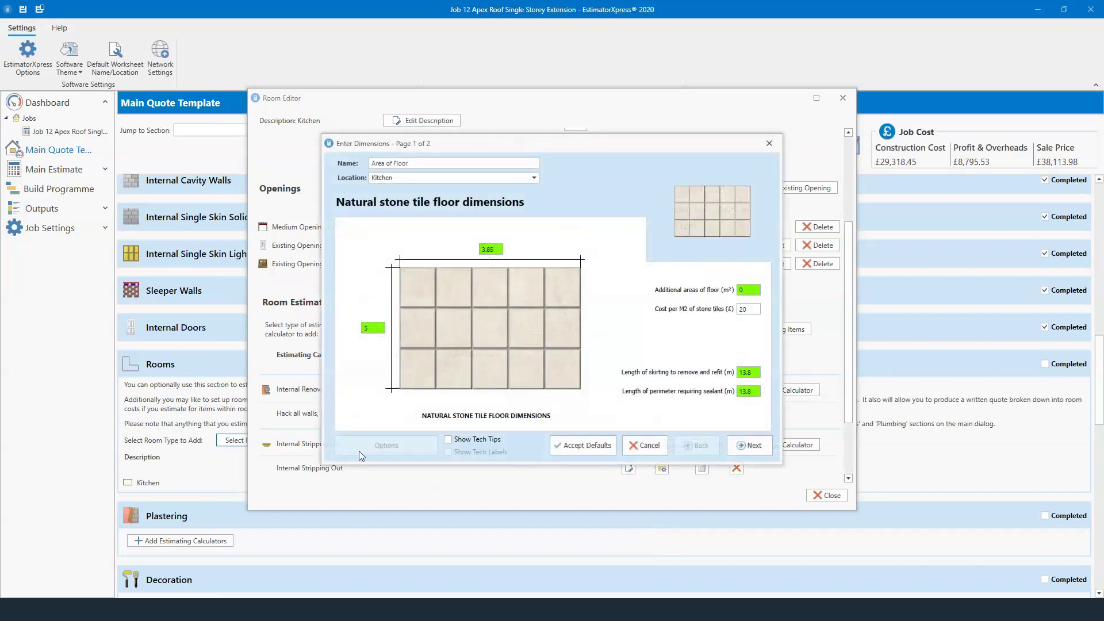
{"action": "left_click", "coordinate": [745, 309]}
{"action": "type", "text": "0"}
{"action": "left_click", "coordinate": [756, 451]}
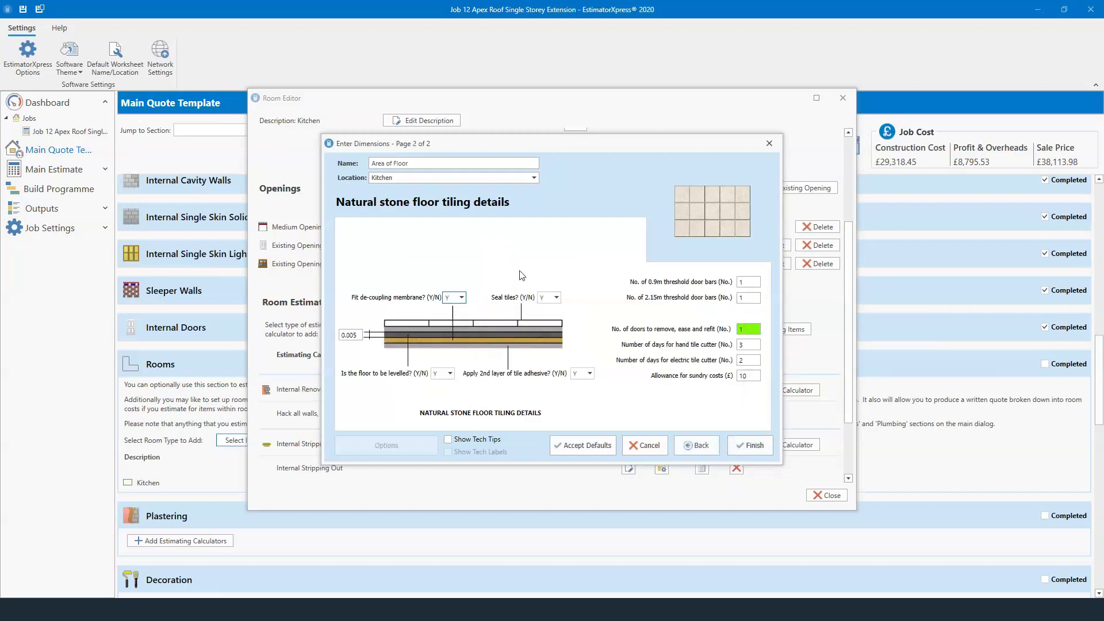
{"action": "left_click", "coordinate": [759, 446]}
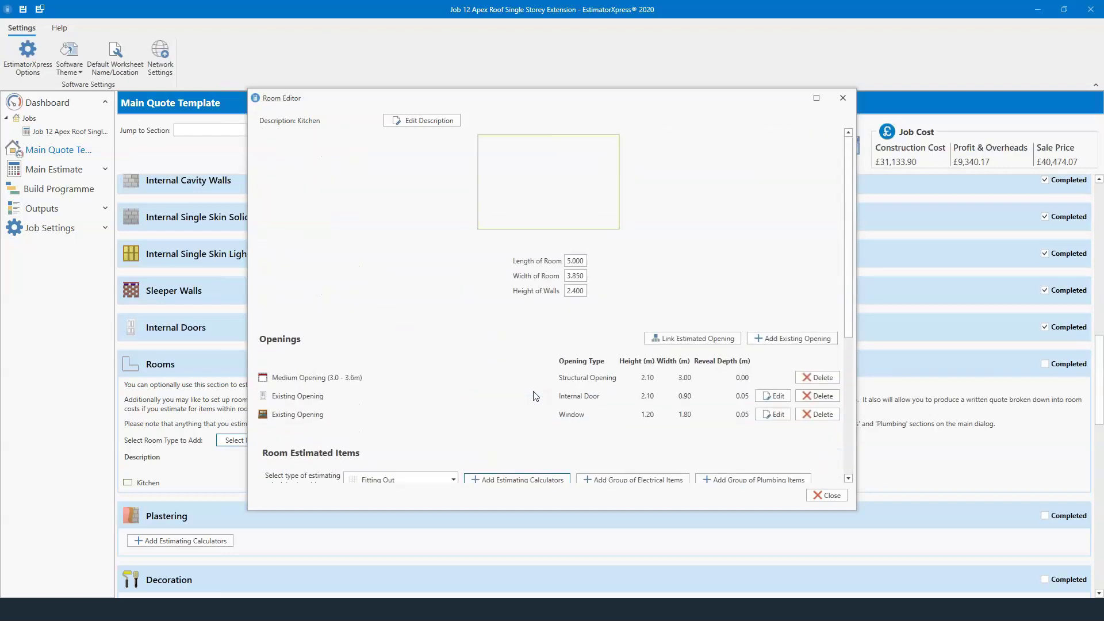
Step: Add one Kitchen (pipe feed in ceiling) group of plumbing items to the Kitchen, accepting the 19.25 m² room size
{"action": "scroll", "coordinate": [633, 368], "scroll_direction": "down", "scroll_amount": 2}
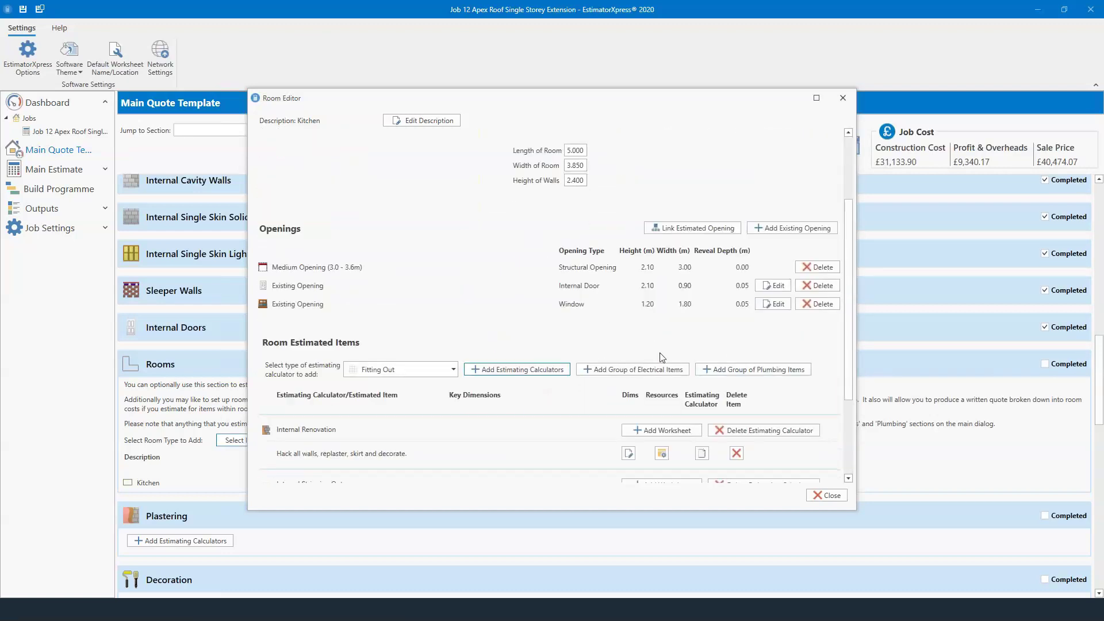
{"action": "left_click", "coordinate": [736, 377]}
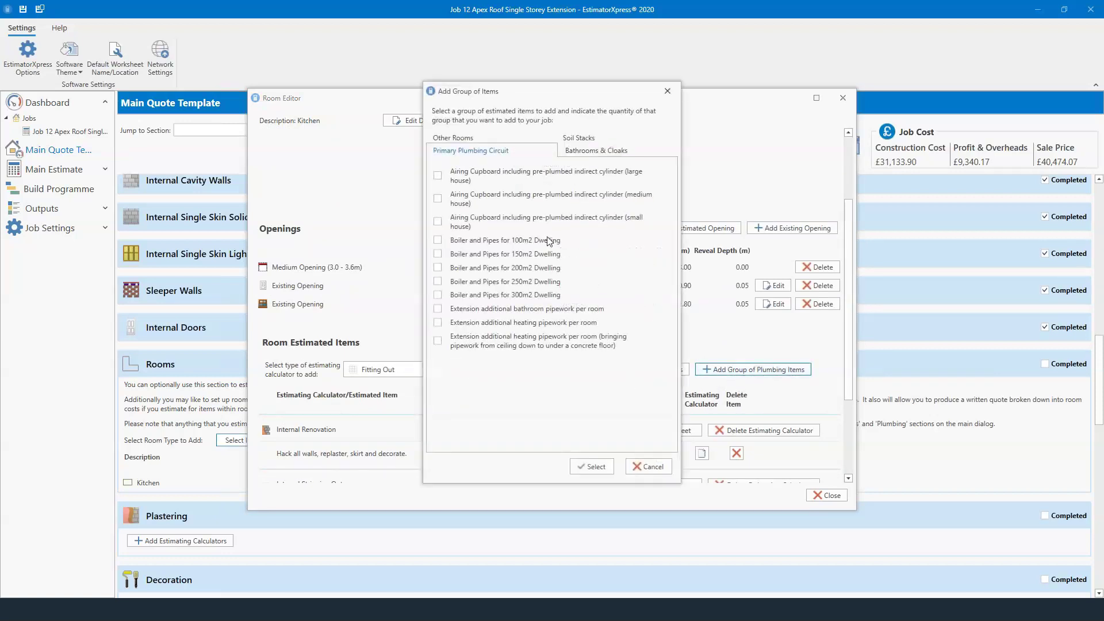
{"action": "left_click", "coordinate": [458, 139]}
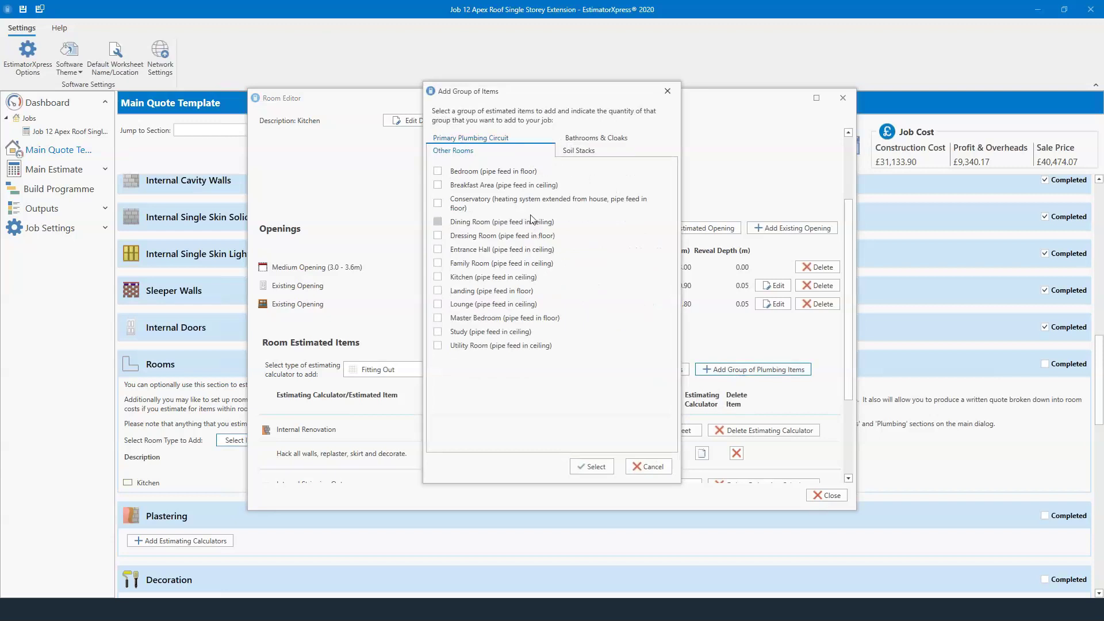
{"action": "left_click", "coordinate": [484, 277]}
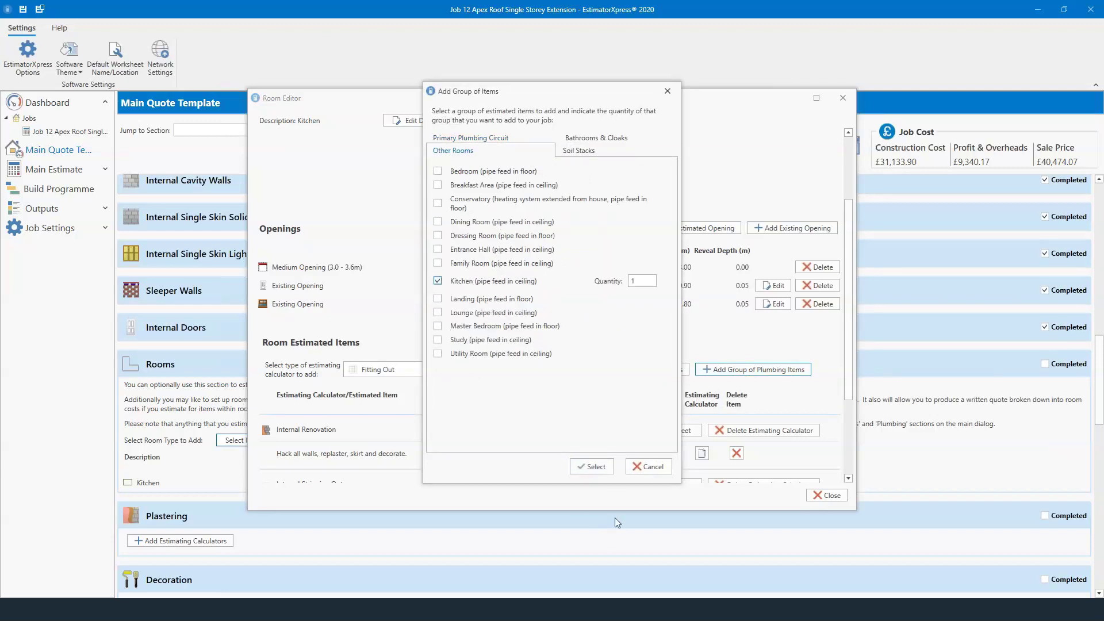
{"action": "left_click", "coordinate": [592, 467]}
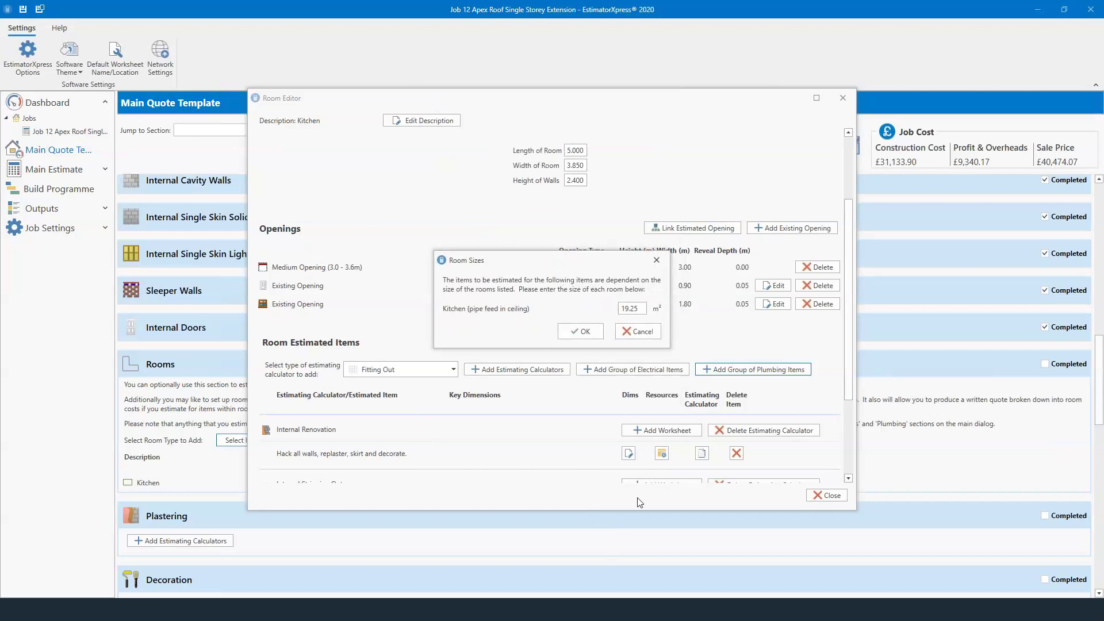
{"action": "left_click", "coordinate": [582, 331]}
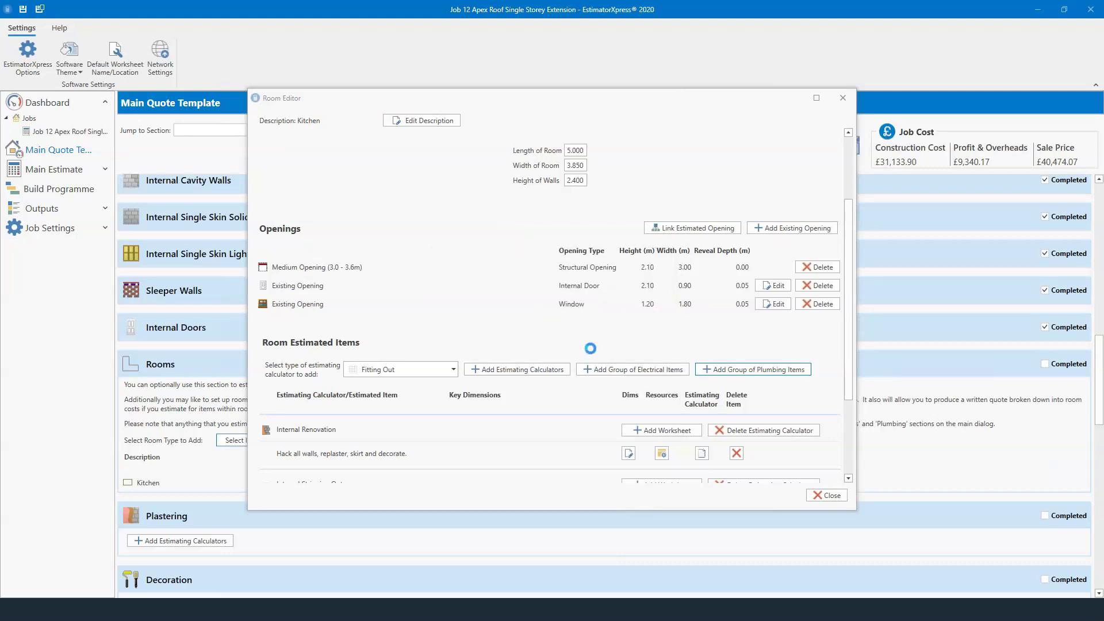
{"action": "scroll", "coordinate": [556, 354], "scroll_direction": "down", "scroll_amount": 10}
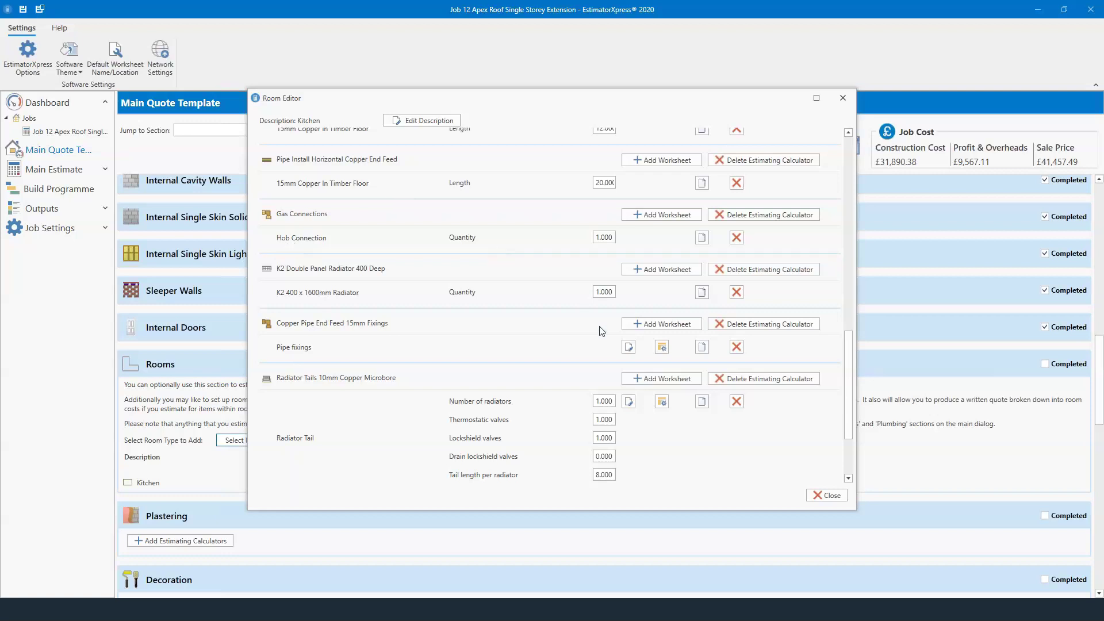
{"action": "scroll", "coordinate": [683, 374], "scroll_direction": "down", "scroll_amount": 1}
{"action": "scroll", "coordinate": [721, 428], "scroll_direction": "up", "scroll_amount": 1}
Step: Add the Breakfast Area, Kitchen and Utility Room groups of electrical items to the Kitchen and review the added items
{"action": "scroll", "coordinate": [738, 307], "scroll_direction": "up", "scroll_amount": 10}
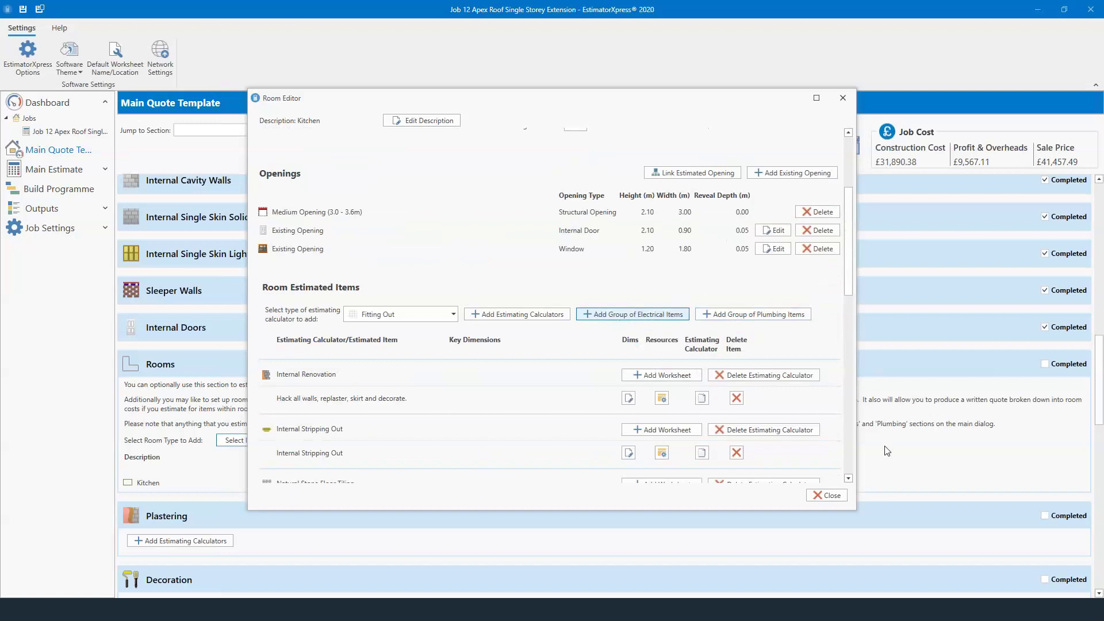
{"action": "left_click", "coordinate": [633, 314]}
{"action": "left_click", "coordinate": [529, 150]}
{"action": "left_click", "coordinate": [438, 175]}
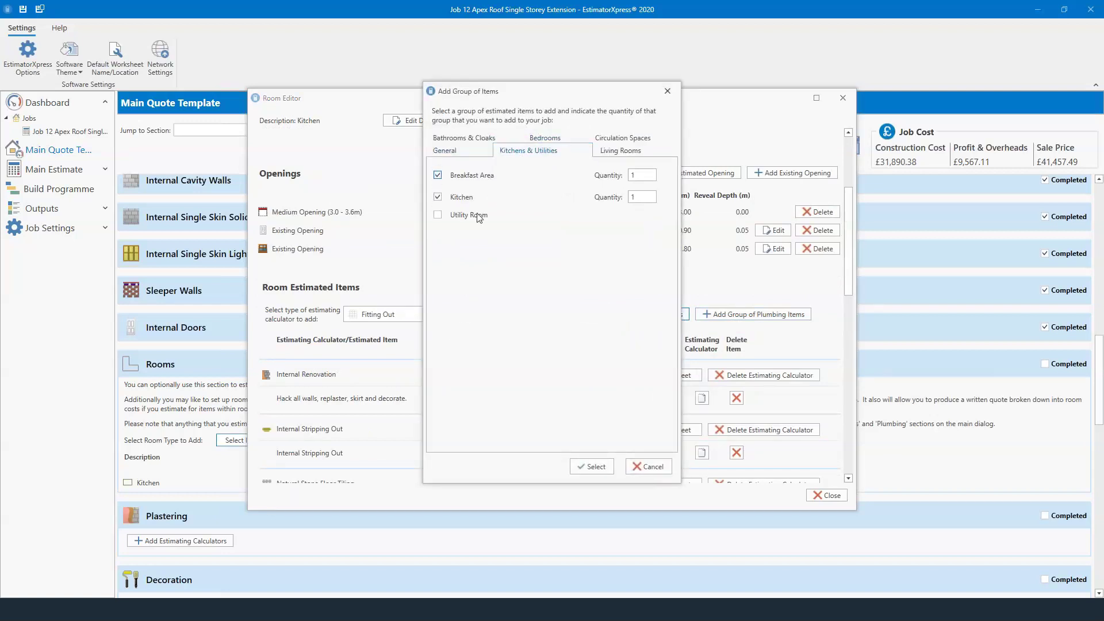
{"action": "left_click", "coordinate": [477, 216]}
{"action": "left_click", "coordinate": [596, 466]}
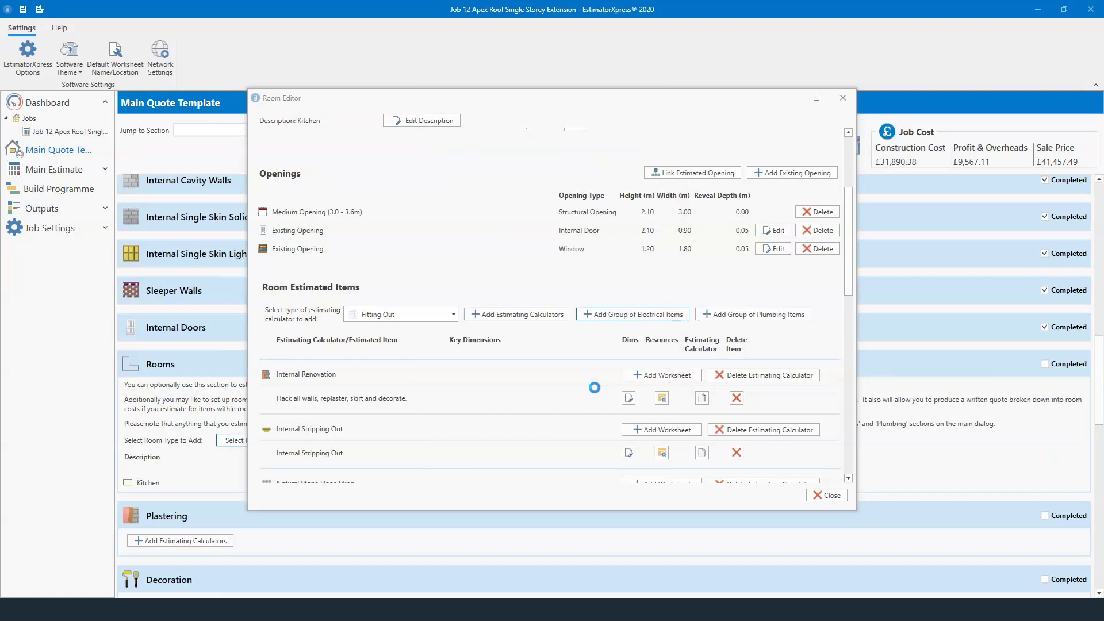
{"action": "scroll", "coordinate": [598, 345], "scroll_direction": "down", "scroll_amount": 10}
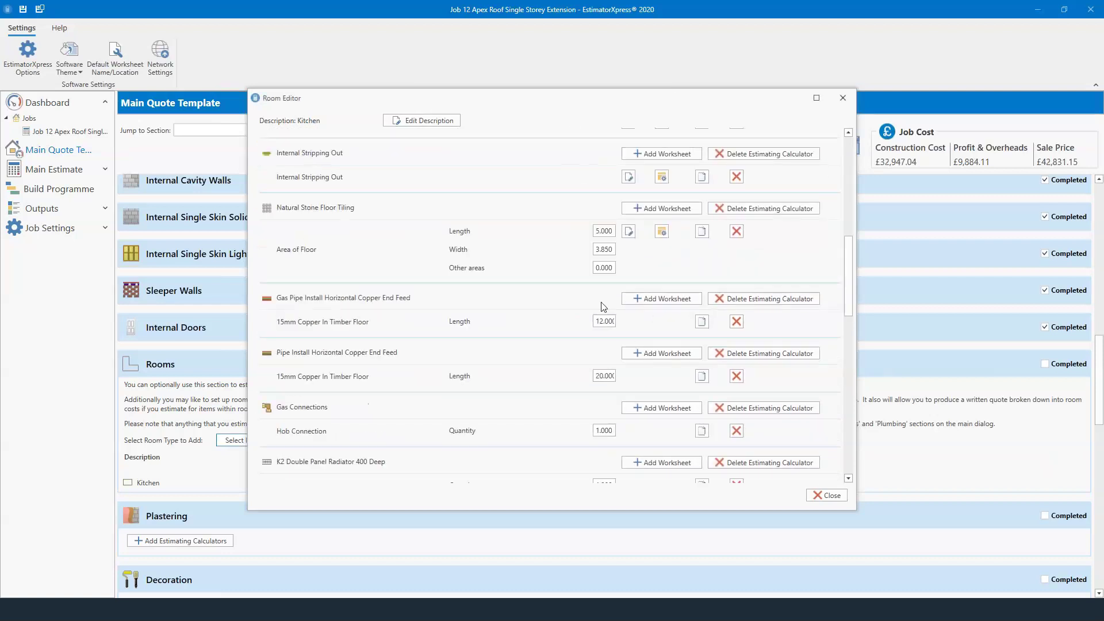
{"action": "scroll", "coordinate": [602, 298], "scroll_direction": "down", "scroll_amount": 6}
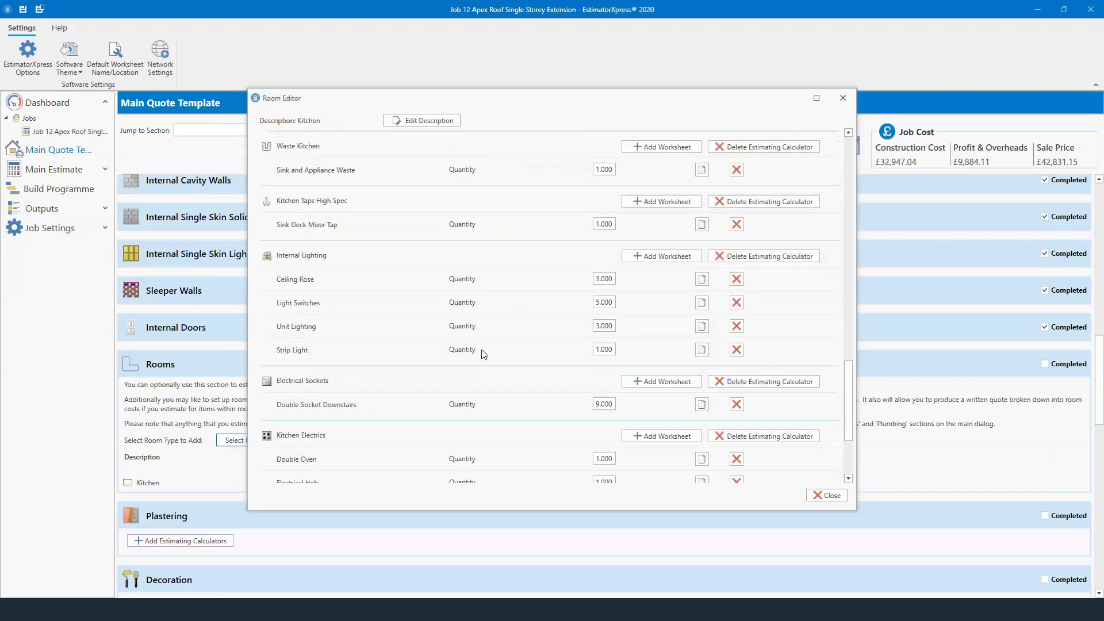
{"action": "scroll", "coordinate": [386, 346], "scroll_direction": "down", "scroll_amount": 3}
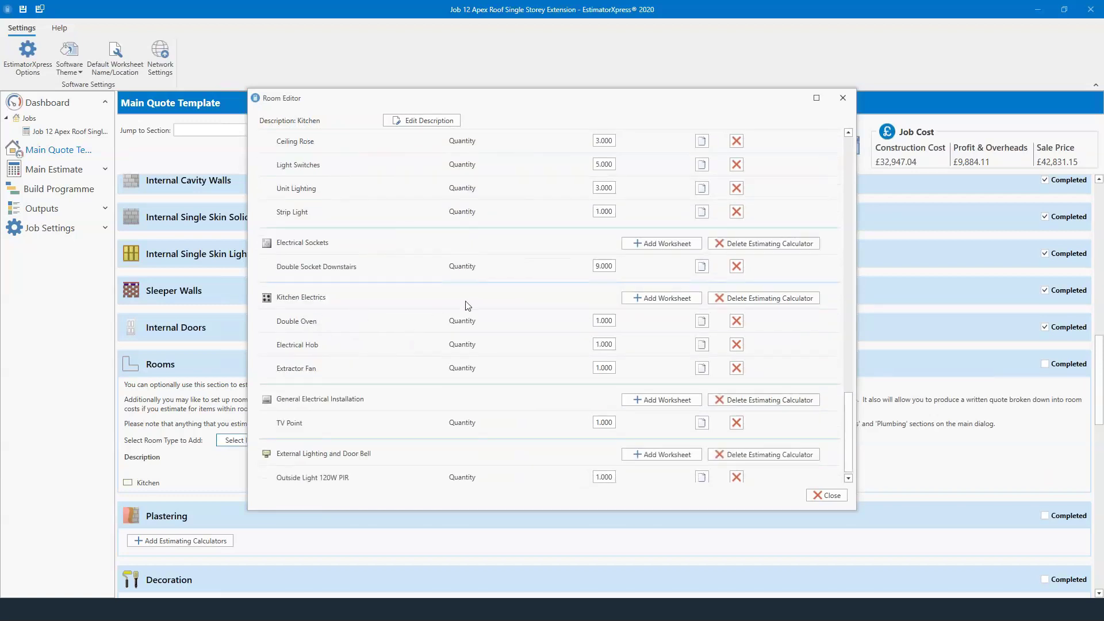
Step: Check which worksheets are available under General Electrical Installation without adding one, and close the Kitchen room
{"action": "scroll", "coordinate": [469, 320], "scroll_direction": "down", "scroll_amount": 1}
{"action": "left_click", "coordinate": [661, 390]}
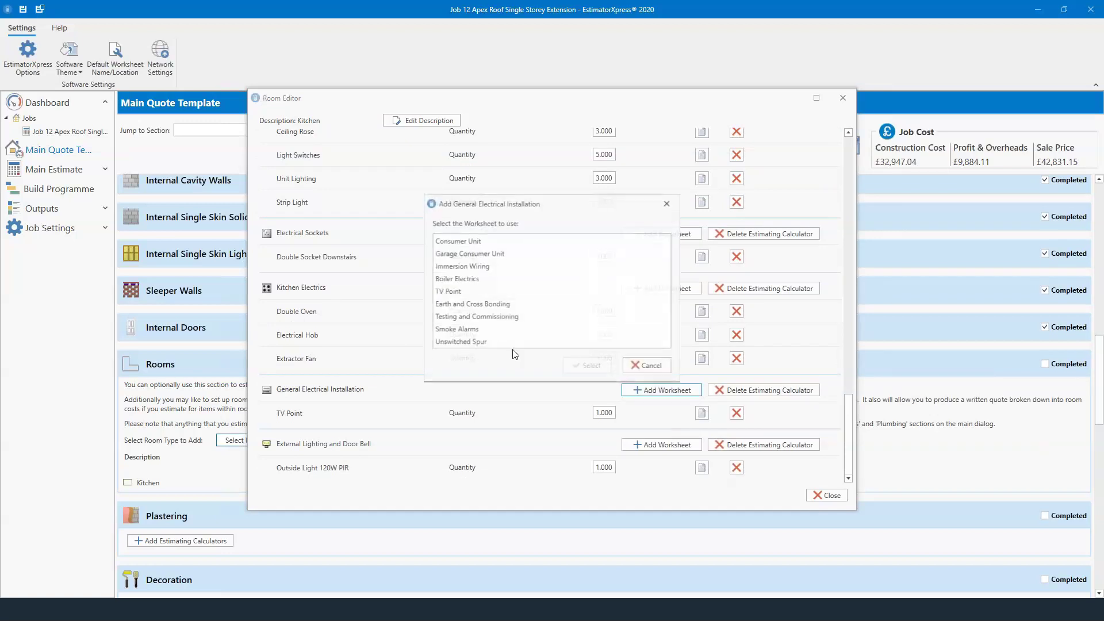
{"action": "left_click", "coordinate": [651, 365]}
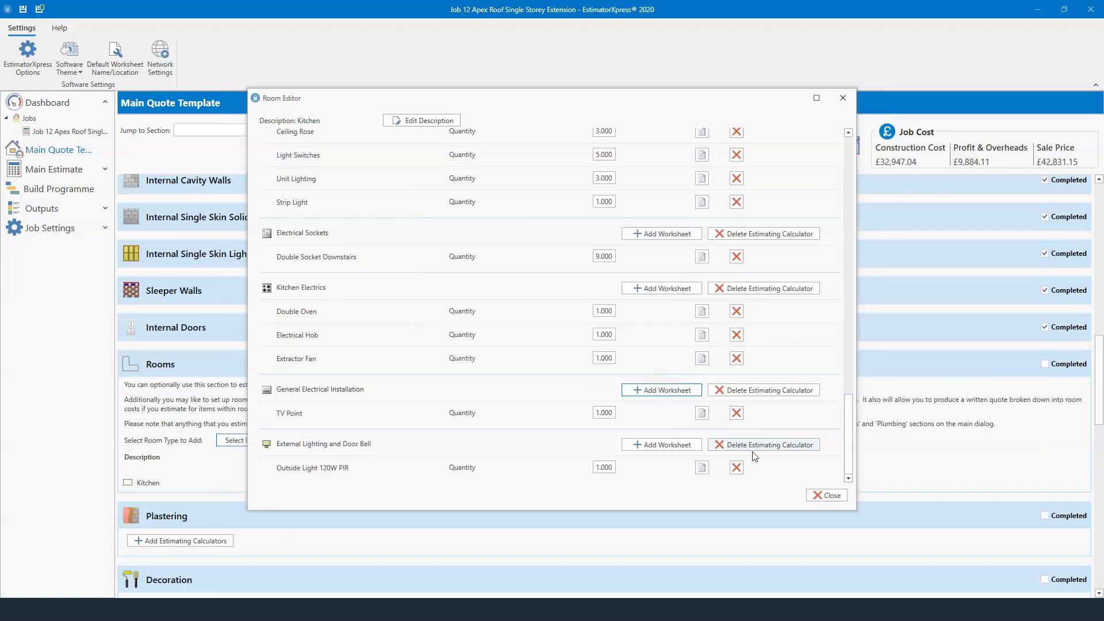
{"action": "left_click", "coordinate": [826, 496]}
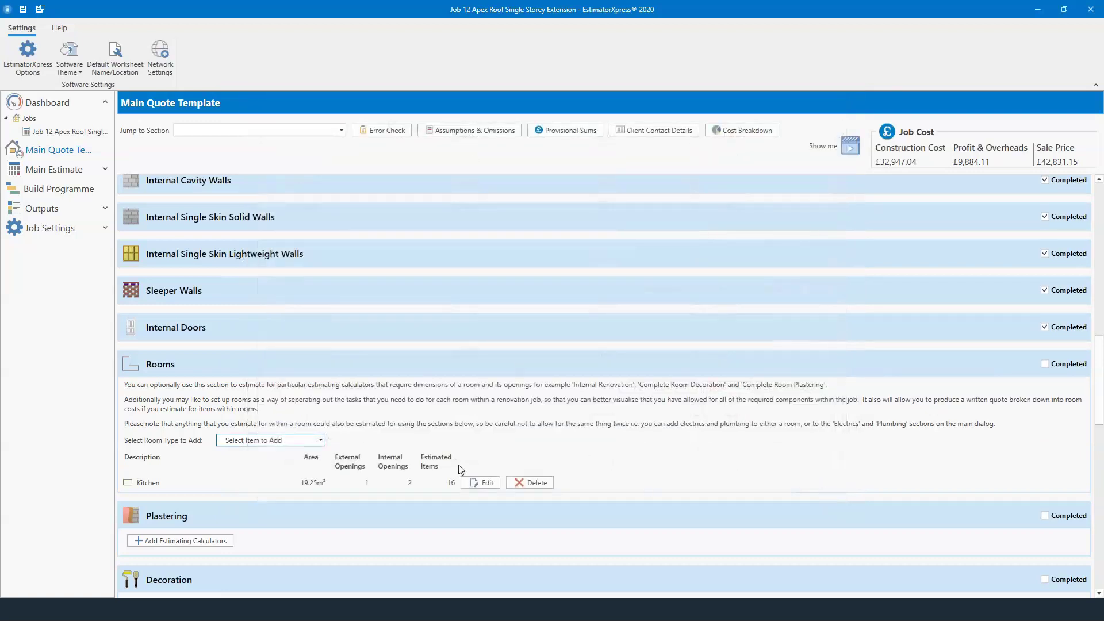
Step: Check the room types that can be added without choosing one, and mark the Rooms section as completed
{"action": "left_click", "coordinate": [320, 441]}
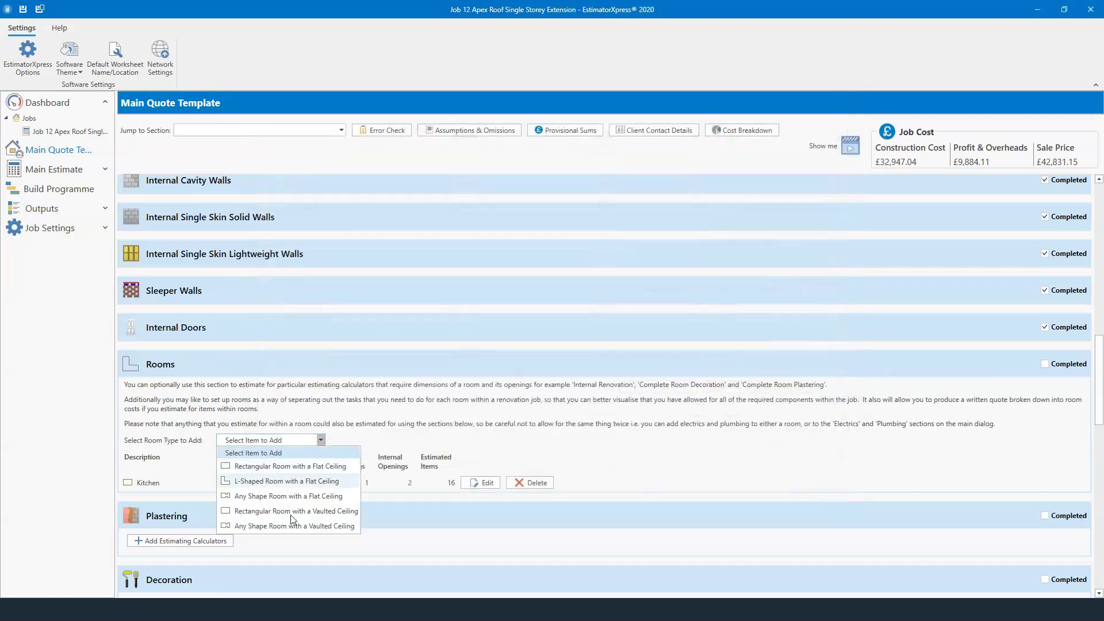
{"action": "left_click", "coordinate": [581, 418]}
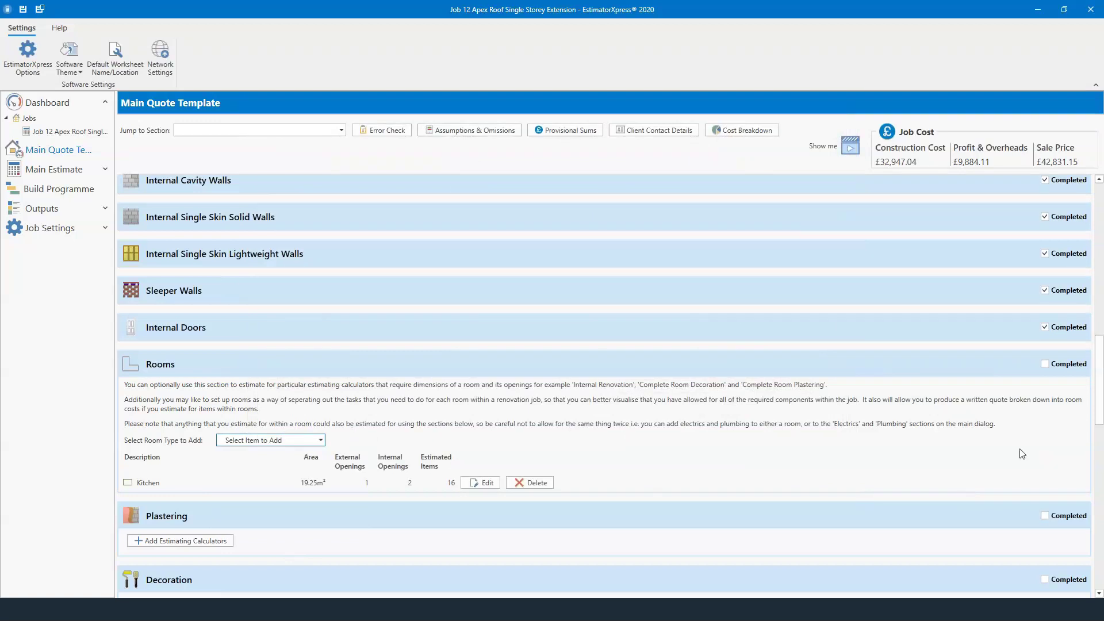
{"action": "left_click", "coordinate": [1061, 365]}
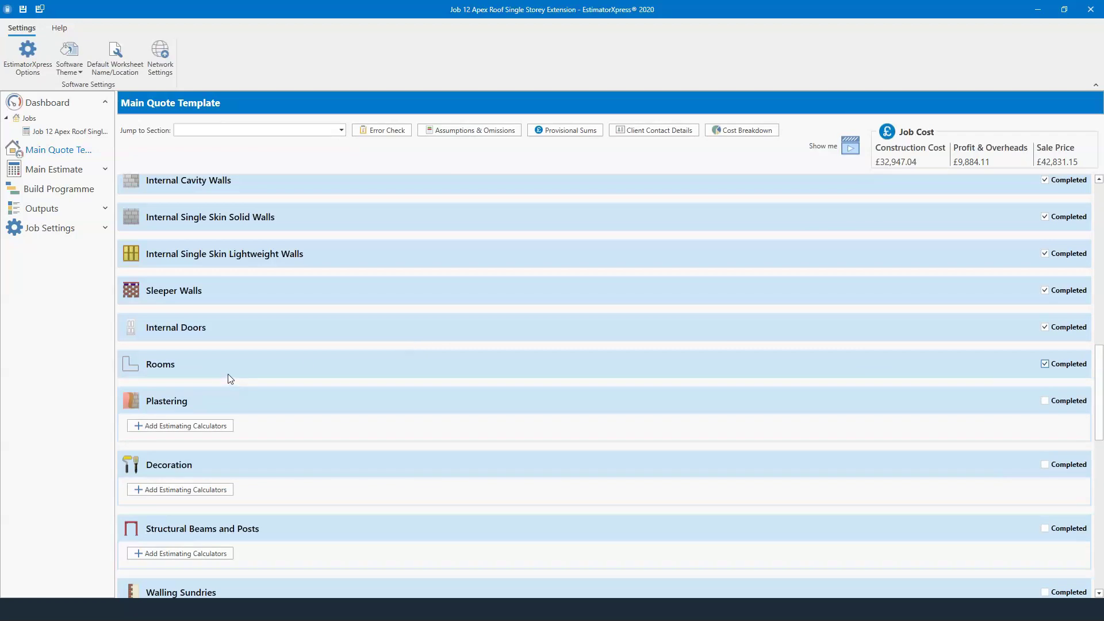
Step: Review the Plastering and Decoration estimating calculators without adding any, and mark both sections as completed
{"action": "scroll", "coordinate": [201, 371], "scroll_direction": "down", "scroll_amount": 1}
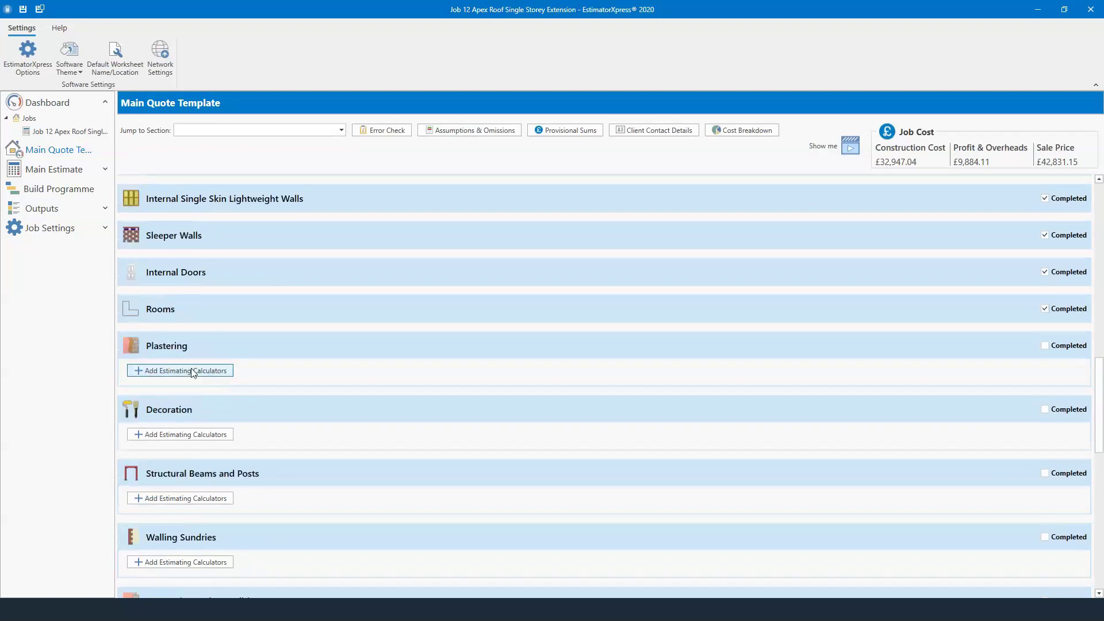
{"action": "left_click", "coordinate": [191, 371]}
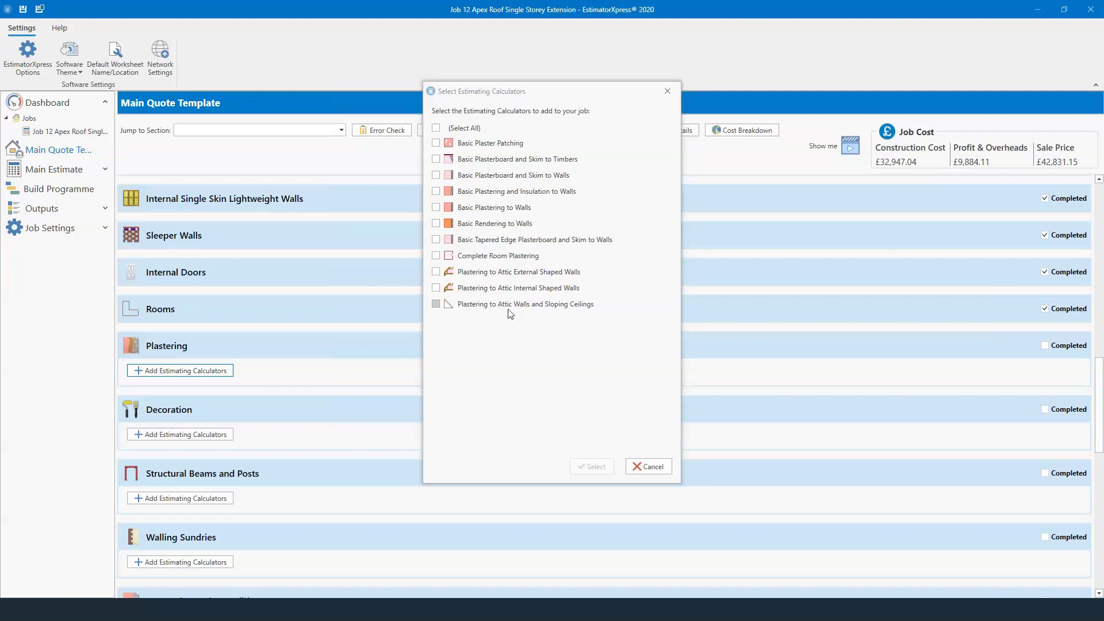
{"action": "left_click", "coordinate": [664, 92]}
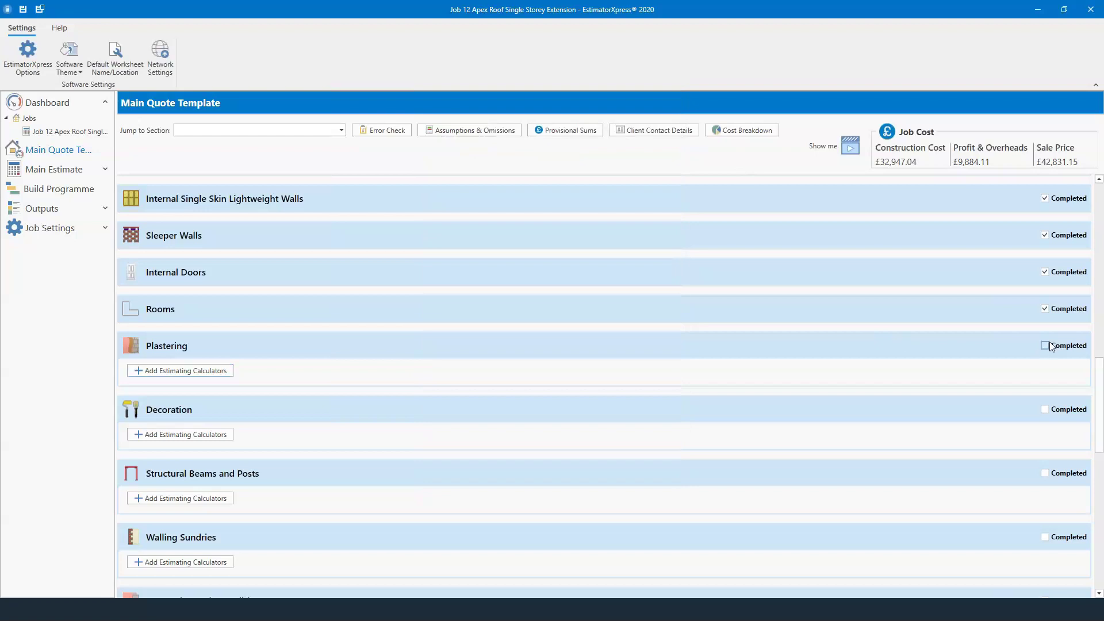
{"action": "left_click", "coordinate": [1048, 346]}
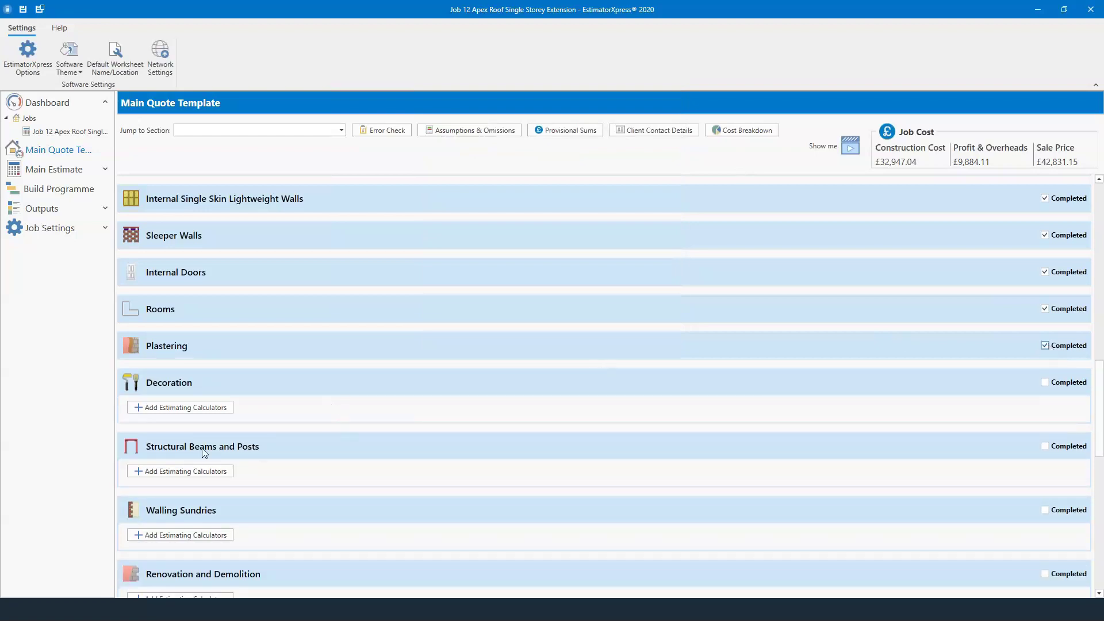
{"action": "left_click", "coordinate": [196, 408]}
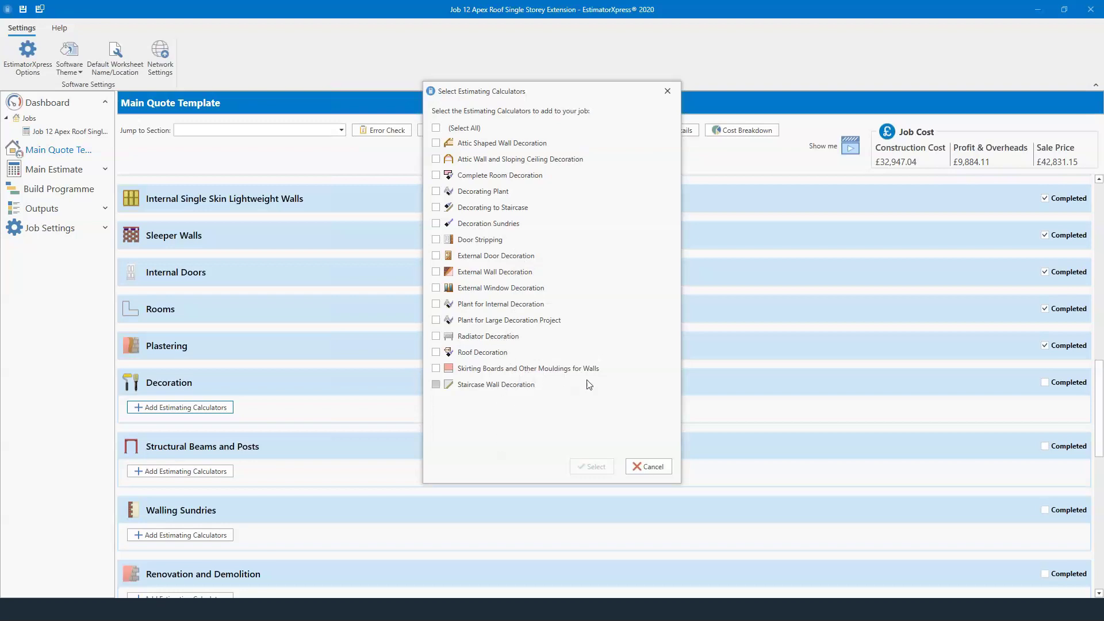
{"action": "left_click", "coordinate": [649, 465]}
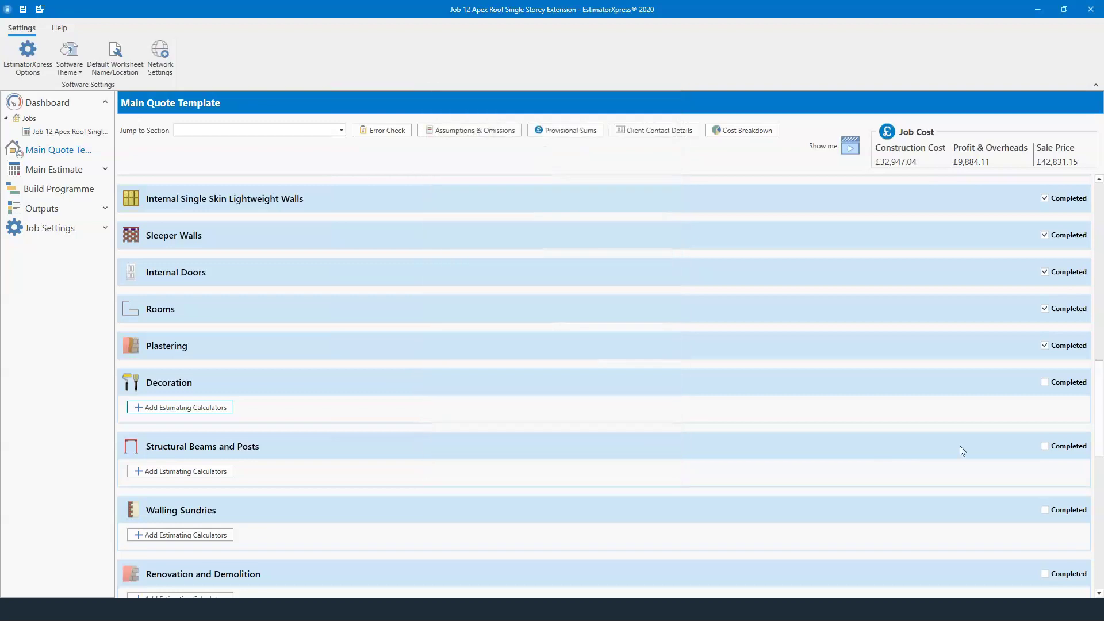
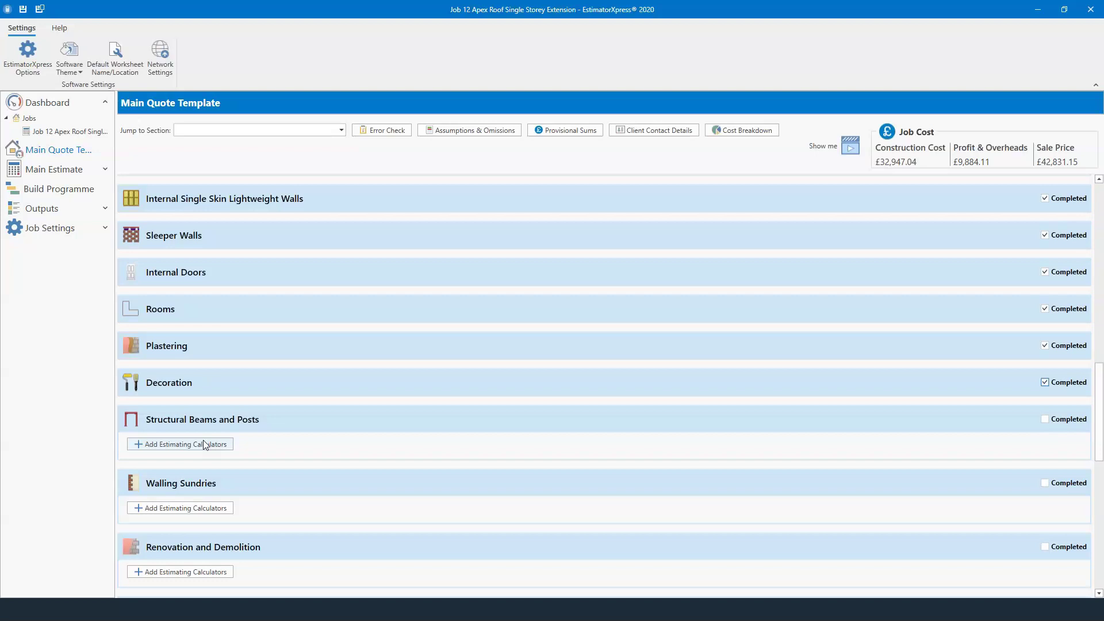
Step: Add a Steel Beam estimating calculator to the Structural Beams and Posts section
{"action": "left_click", "coordinate": [198, 448]}
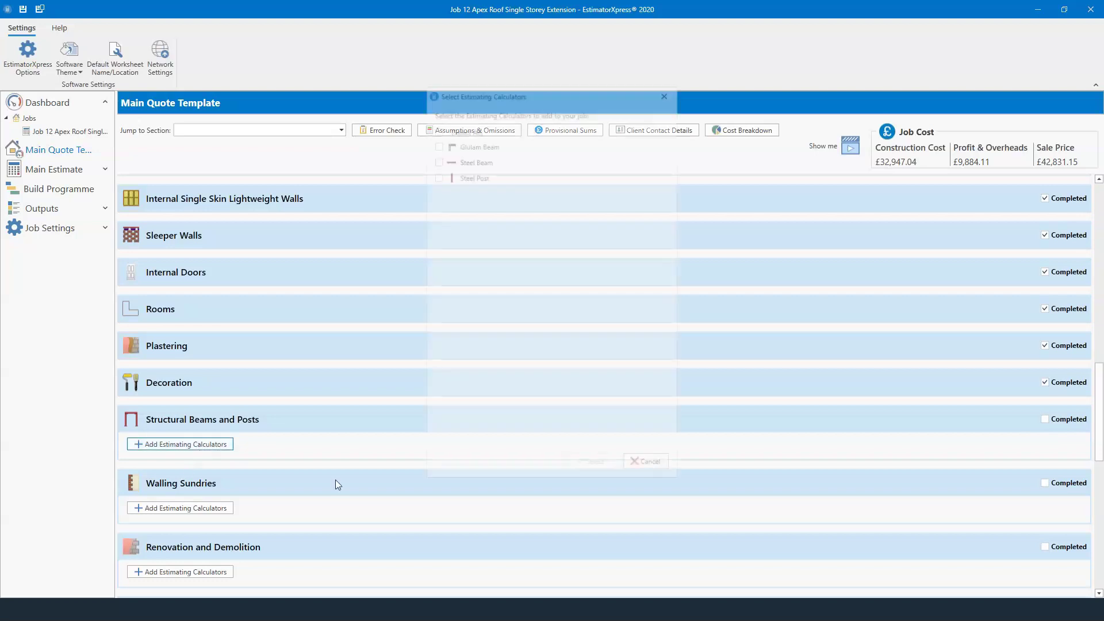
{"action": "left_click", "coordinate": [463, 159]}
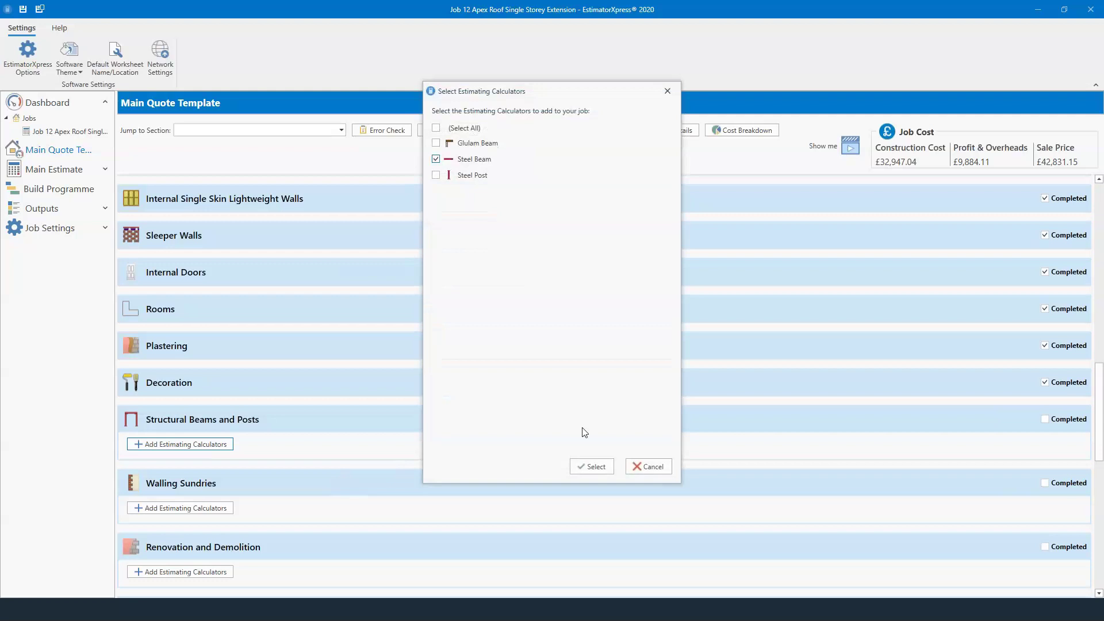
{"action": "left_click", "coordinate": [590, 465]}
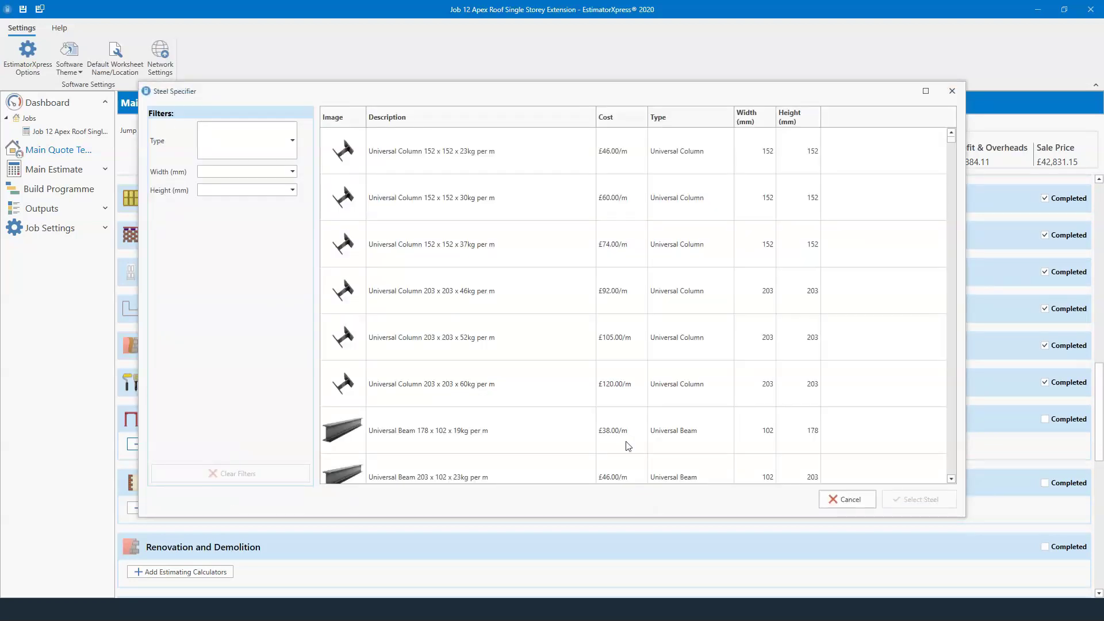
Step: Filter the steel list to Universal Beam, 102 mm wide and 254 mm high, and select the 254 x 102 x 25kg per m beam
{"action": "left_click", "coordinate": [285, 151]}
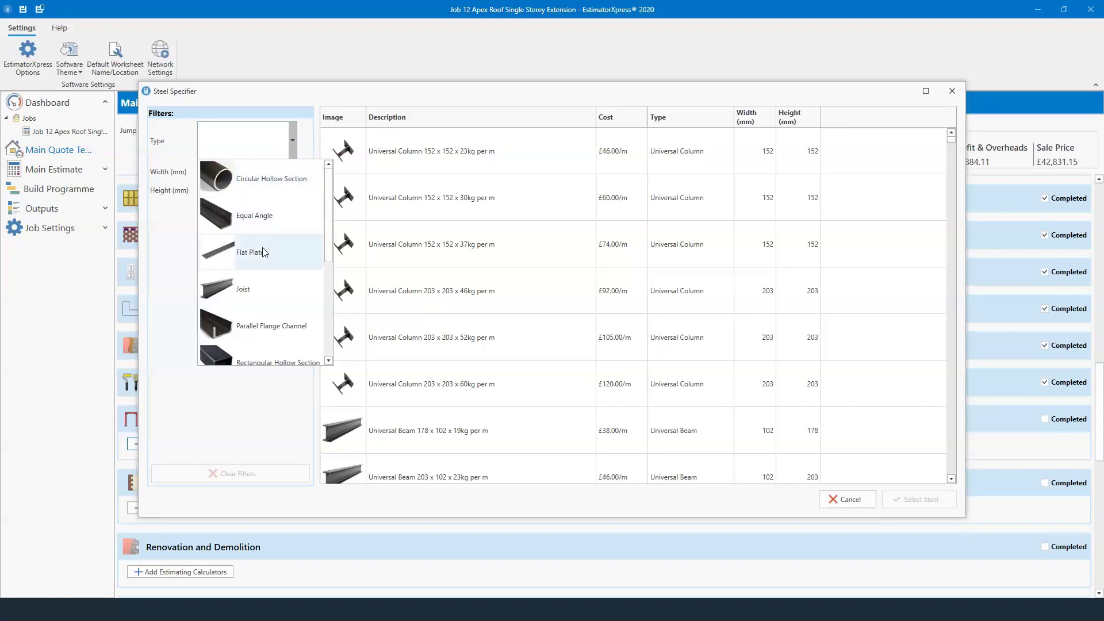
{"action": "scroll", "coordinate": [294, 287], "scroll_direction": "down", "scroll_amount": 1}
{"action": "scroll", "coordinate": [294, 288], "scroll_direction": "down", "scroll_amount": 1}
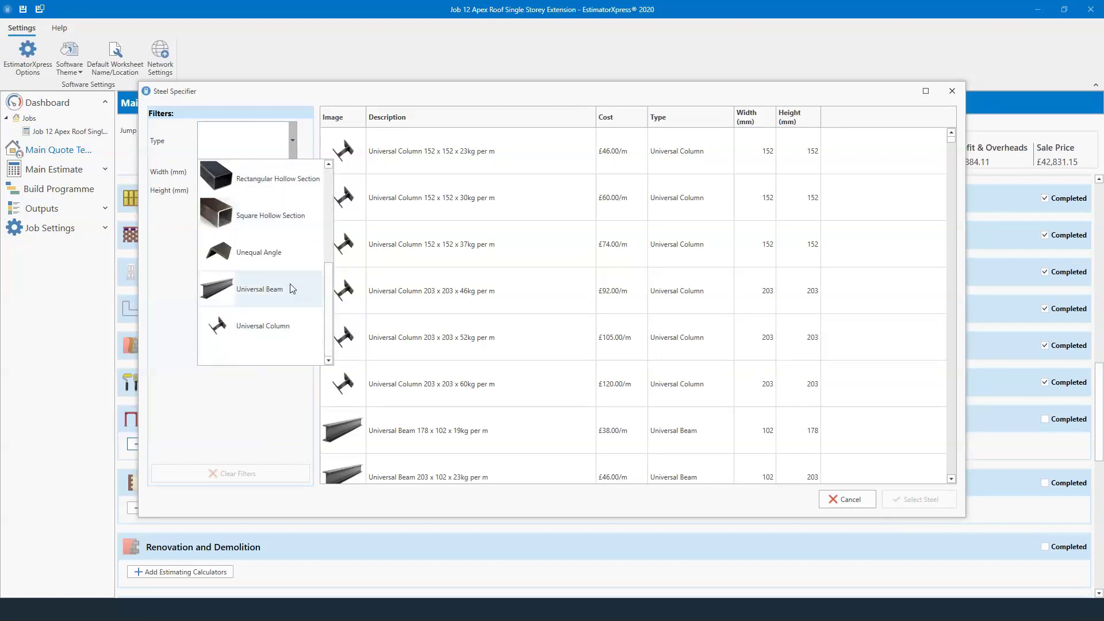
{"action": "left_click", "coordinate": [291, 289]}
{"action": "left_click", "coordinate": [249, 190]}
{"action": "left_click", "coordinate": [248, 249]}
{"action": "left_click", "coordinate": [251, 172]}
{"action": "left_click", "coordinate": [247, 184]}
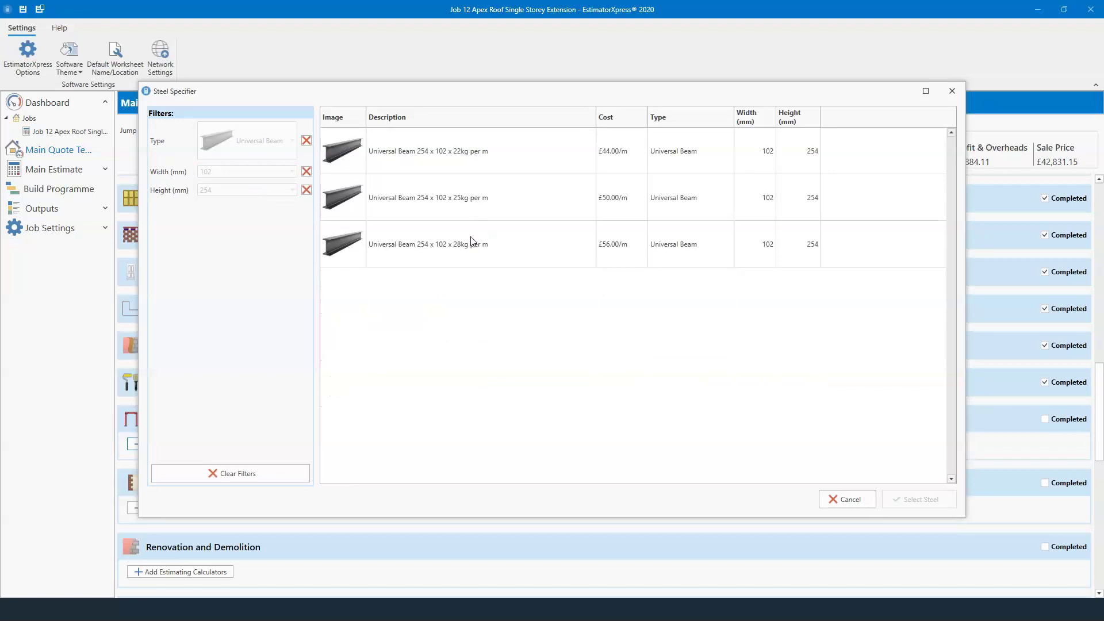
{"action": "left_click", "coordinate": [446, 201]}
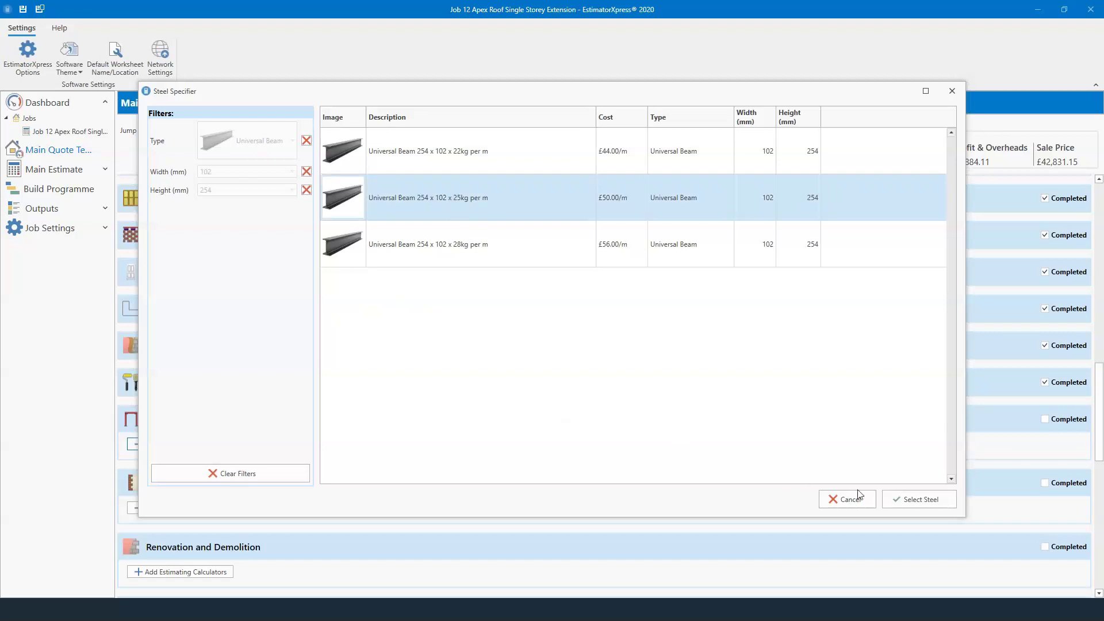
{"action": "left_click", "coordinate": [915, 500]}
Step: Give the steel beam a 3 m opening and 3.3 m length, keep the plastering and labour details, and complete the Structural Beams and Posts section
{"action": "left_click", "coordinate": [506, 356]}
{"action": "left_click", "coordinate": [501, 264]}
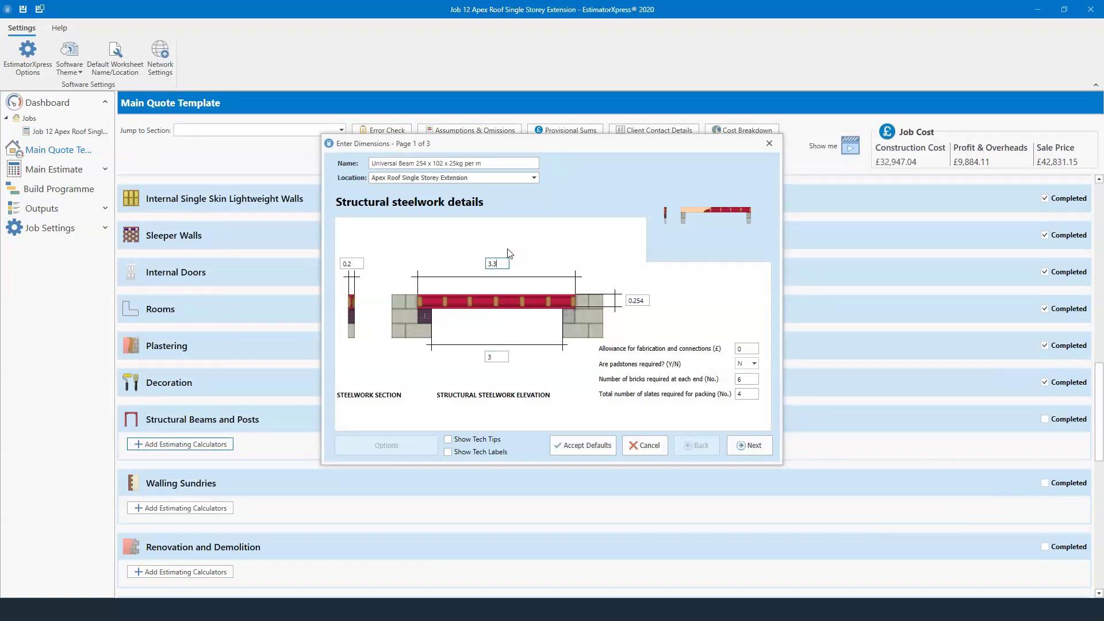
{"action": "left_click", "coordinate": [754, 446]}
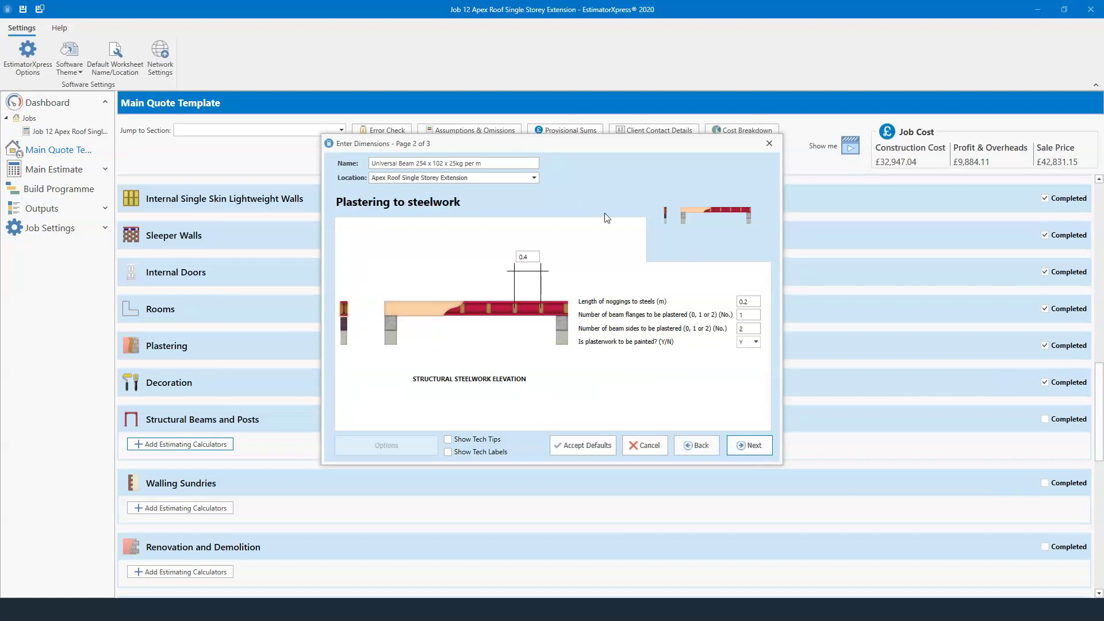
{"action": "left_click", "coordinate": [746, 444]}
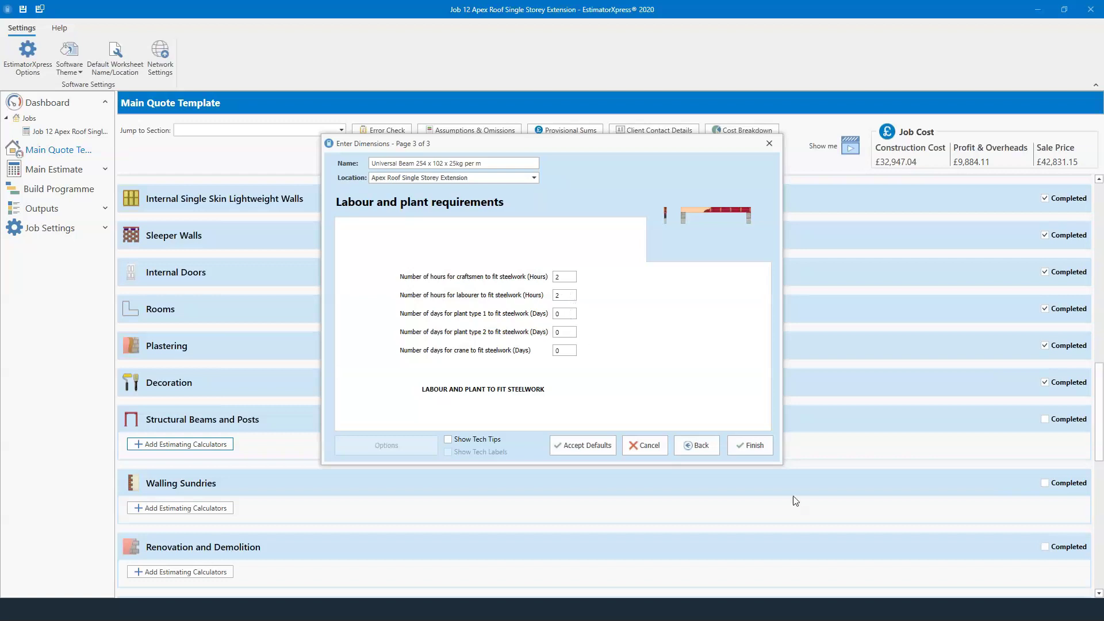
{"action": "left_click", "coordinate": [750, 446]}
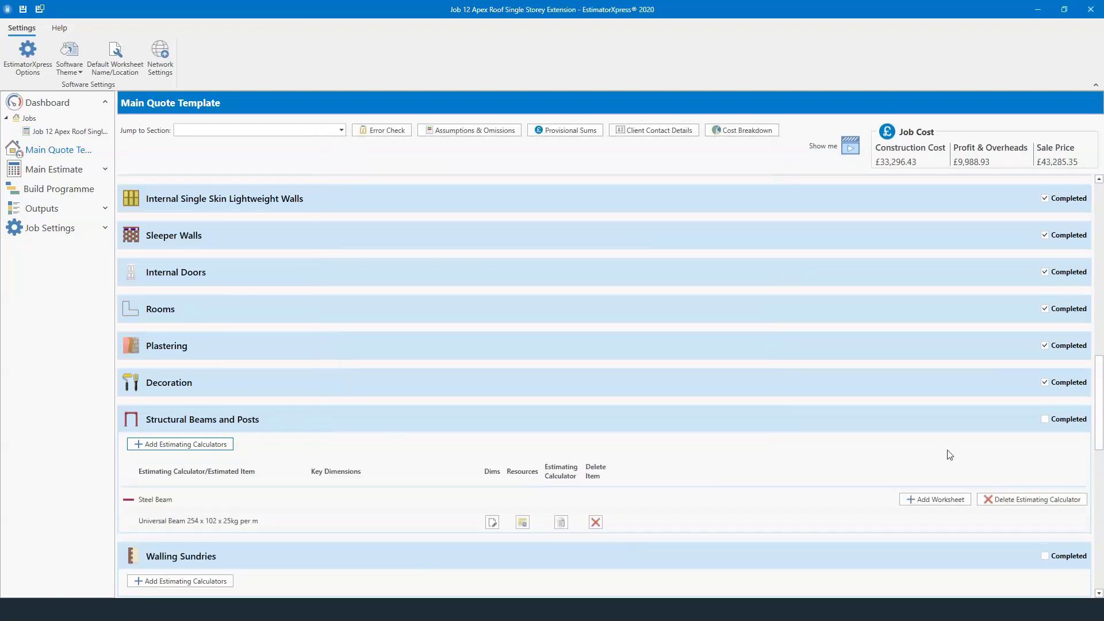
{"action": "left_click", "coordinate": [1045, 420]}
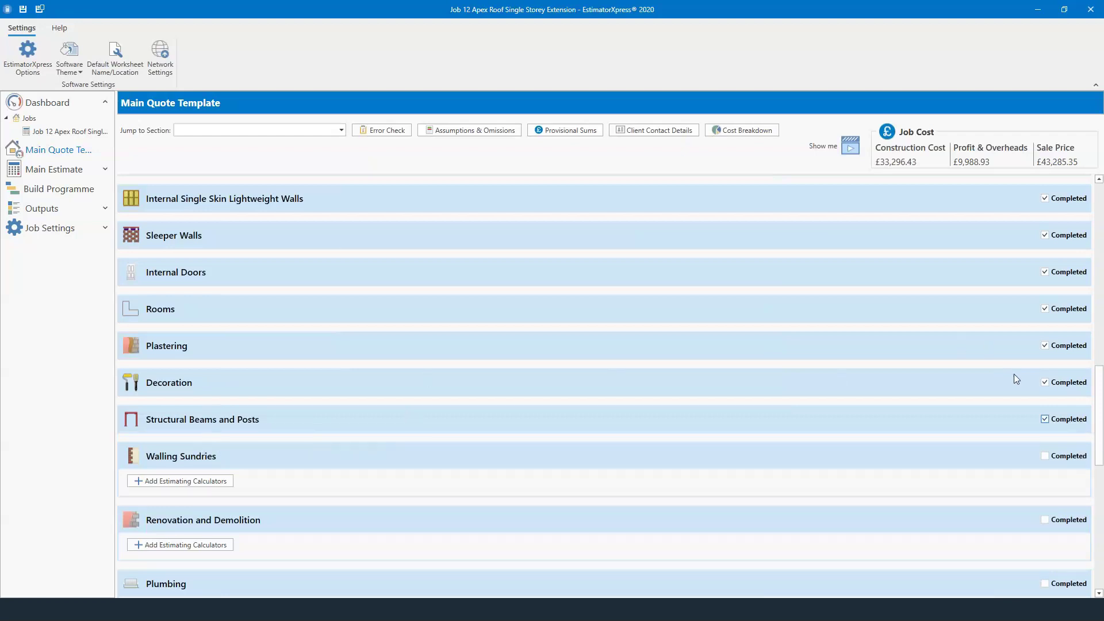
Step: Reopen the Decoration section and add a Staircase Wall Decoration estimating calculator
{"action": "left_click", "coordinate": [1059, 383]}
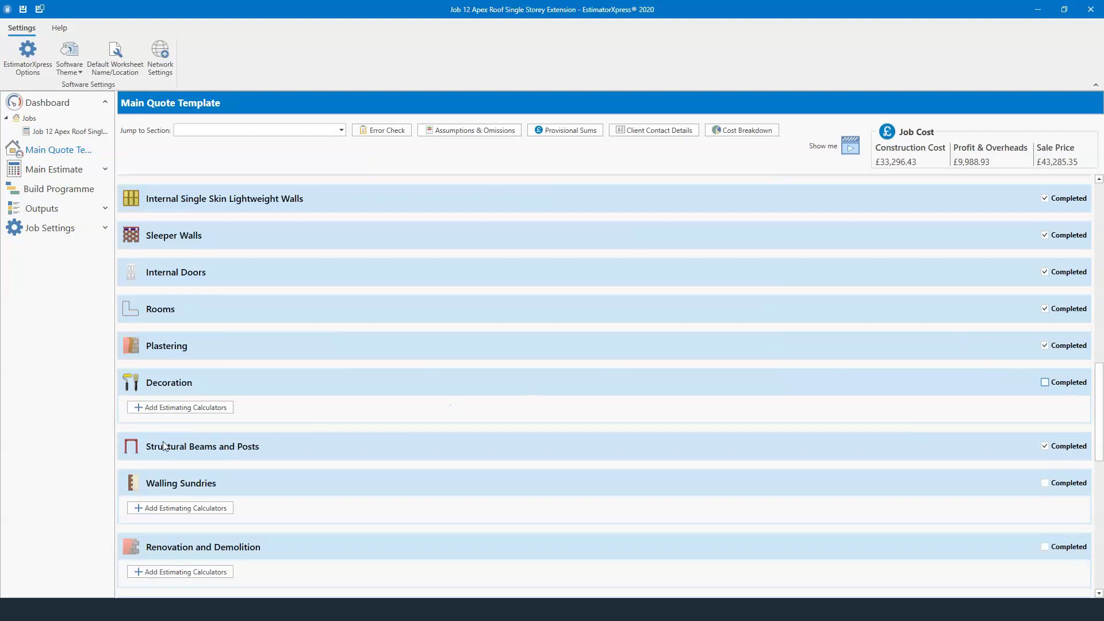
{"action": "key", "text": "Return"}
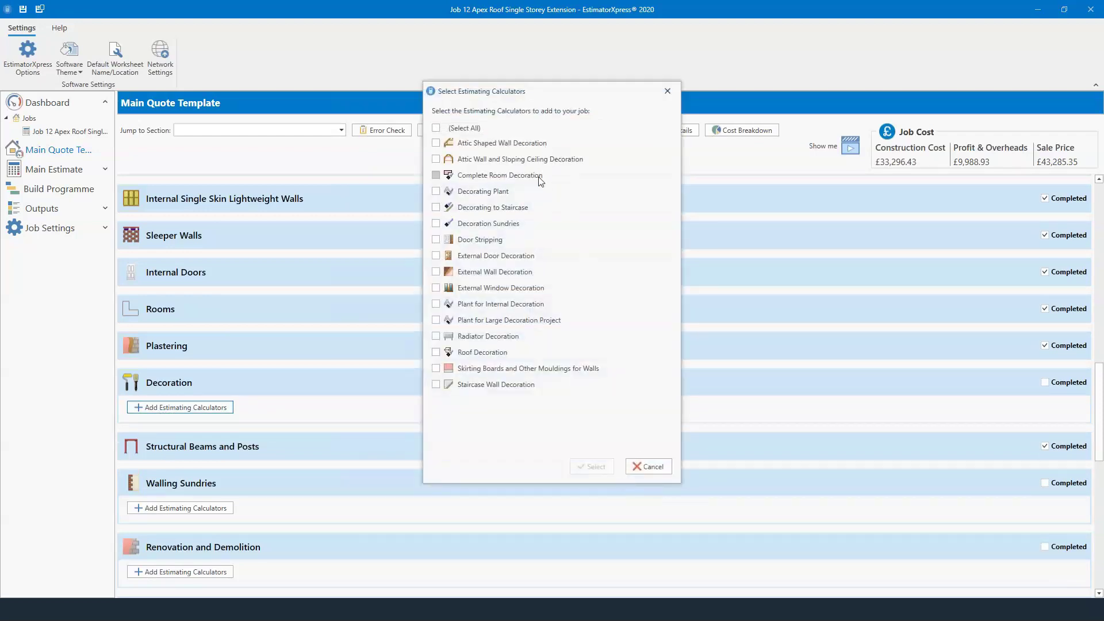
{"action": "left_click", "coordinate": [505, 385]}
{"action": "left_click", "coordinate": [592, 466]}
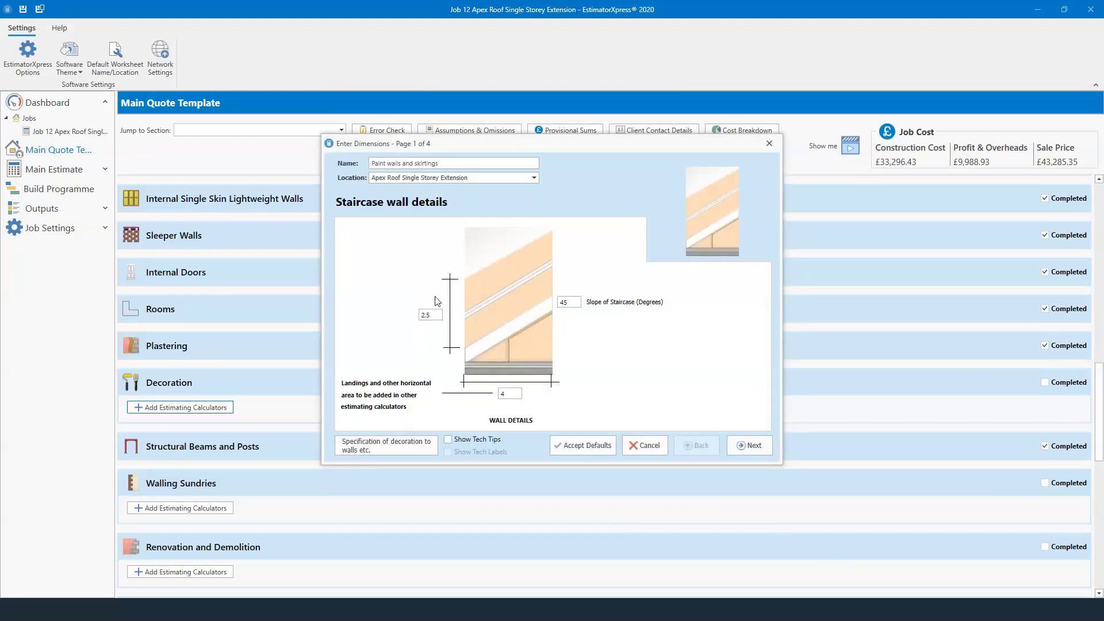
Step: Show the tech tips for the staircase wall worksheet and review its decoration specification, wall height and horizontal length fields
{"action": "left_click", "coordinate": [393, 447]}
{"action": "left_click", "coordinate": [394, 446]}
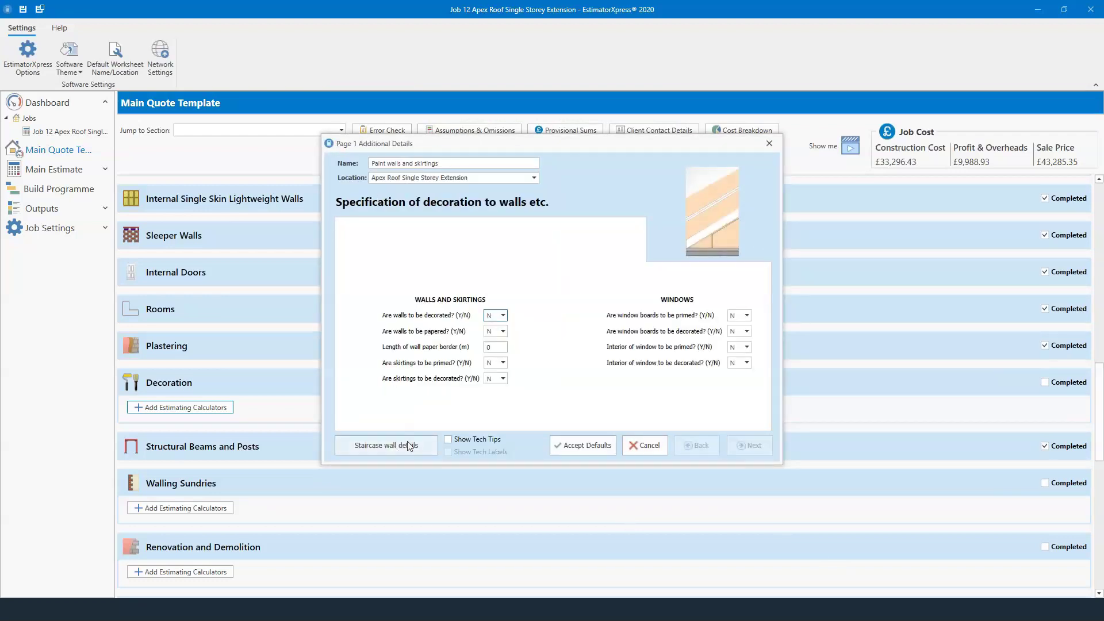
{"action": "left_click", "coordinate": [502, 438]}
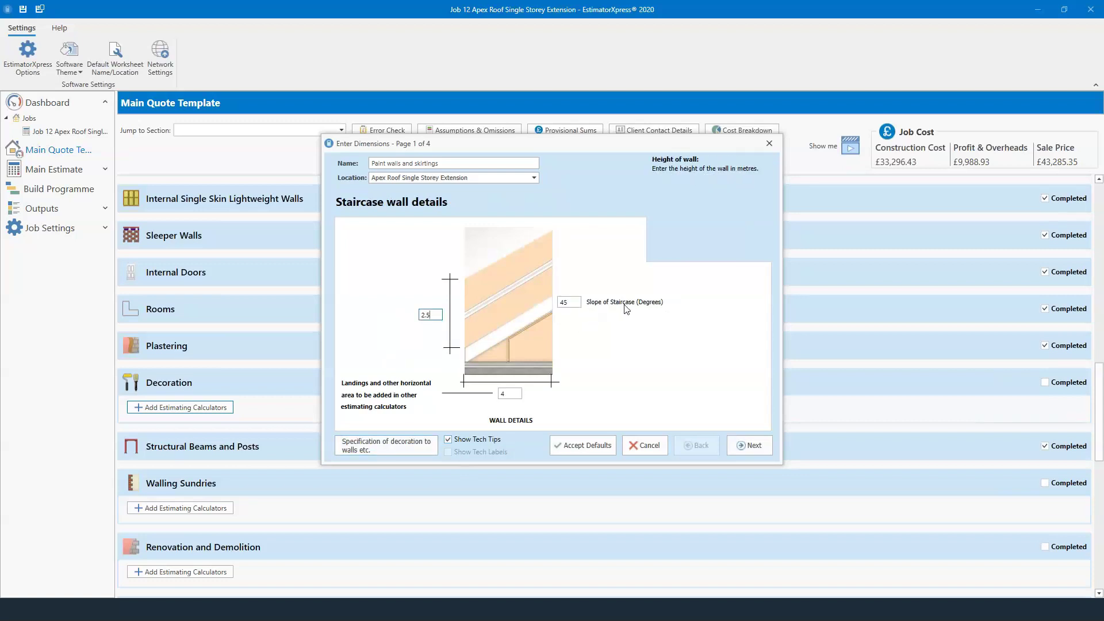
{"action": "left_click", "coordinate": [512, 393]}
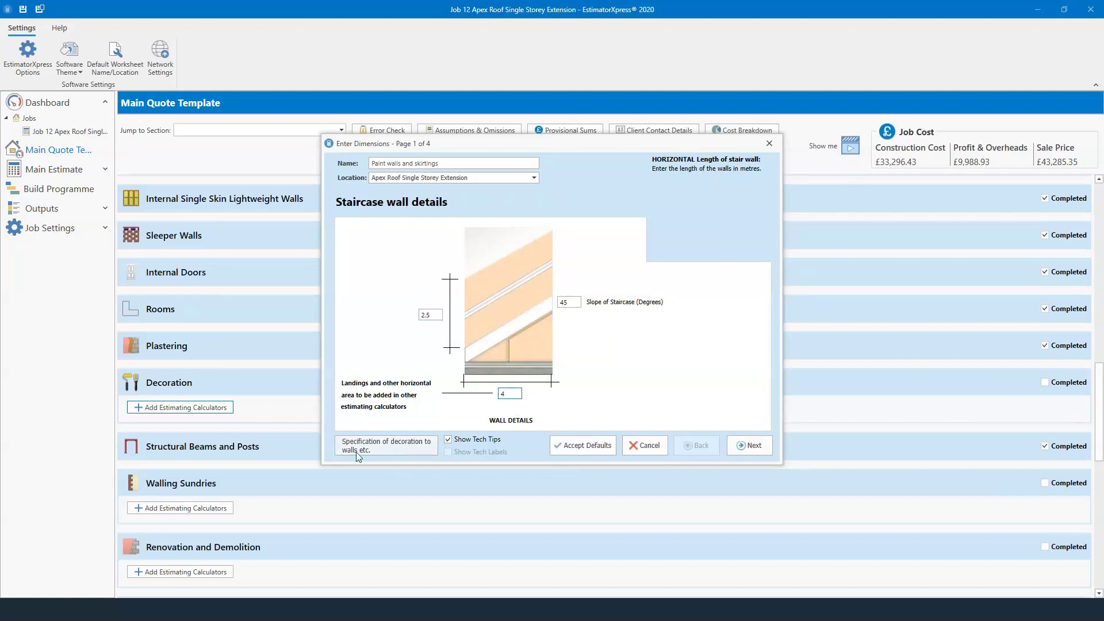
Step: Specify in the staircase wall decoration details that the walls are decorated and the skirtings are both primed and decorated
{"action": "left_click", "coordinate": [398, 447]}
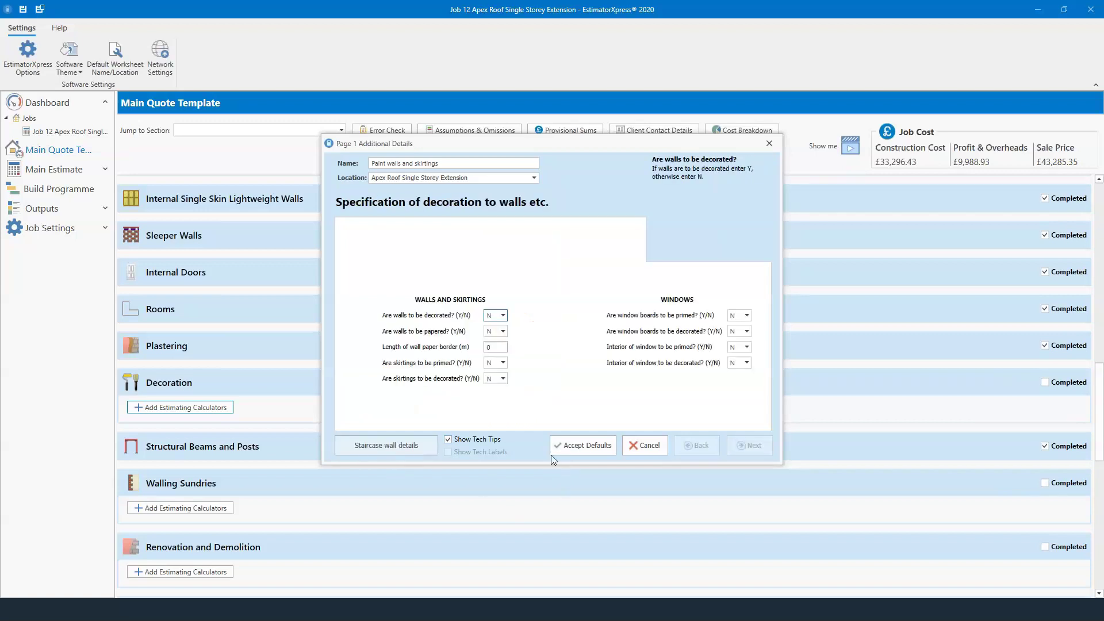
{"action": "left_click", "coordinate": [503, 316]}
{"action": "left_click", "coordinate": [492, 327]}
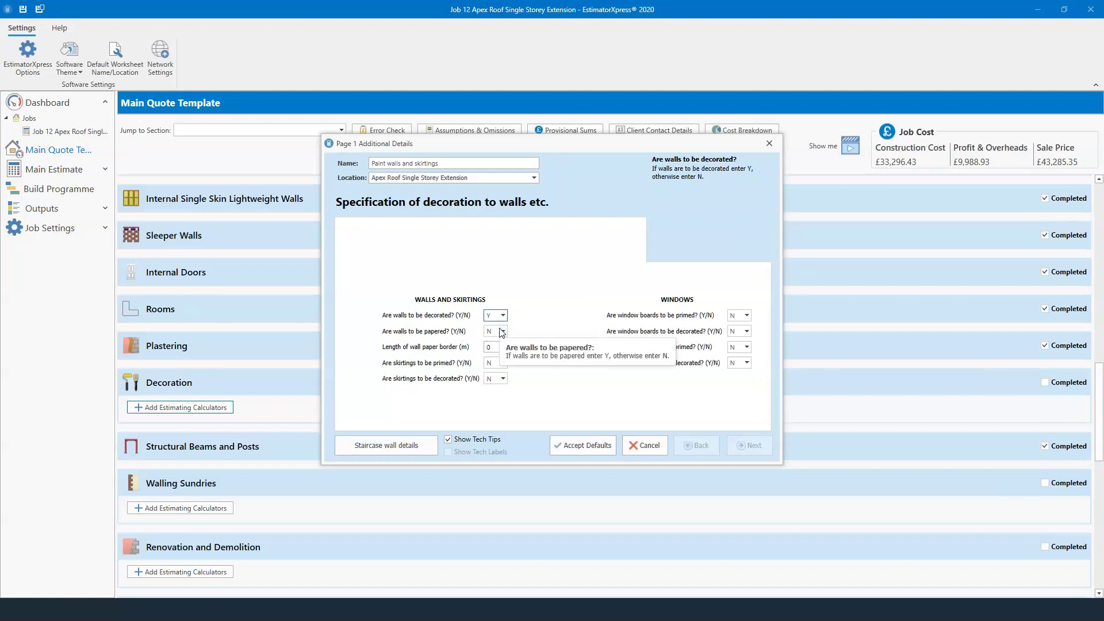
{"action": "left_click", "coordinate": [503, 363]}
{"action": "left_click", "coordinate": [498, 375]}
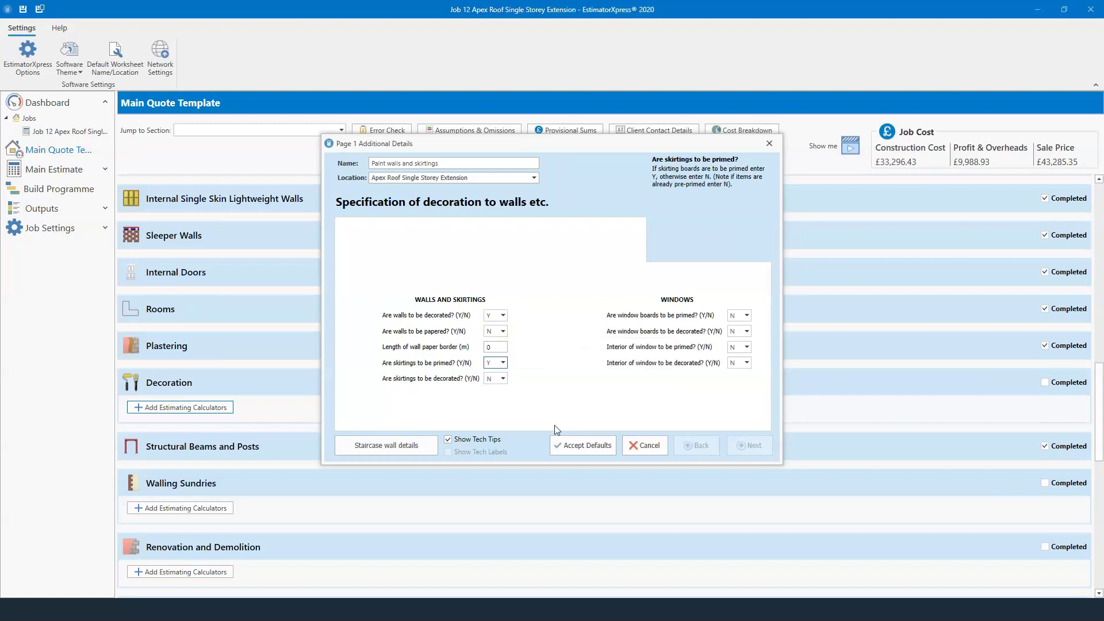
{"action": "left_click", "coordinate": [499, 380]}
{"action": "left_click", "coordinate": [498, 391]}
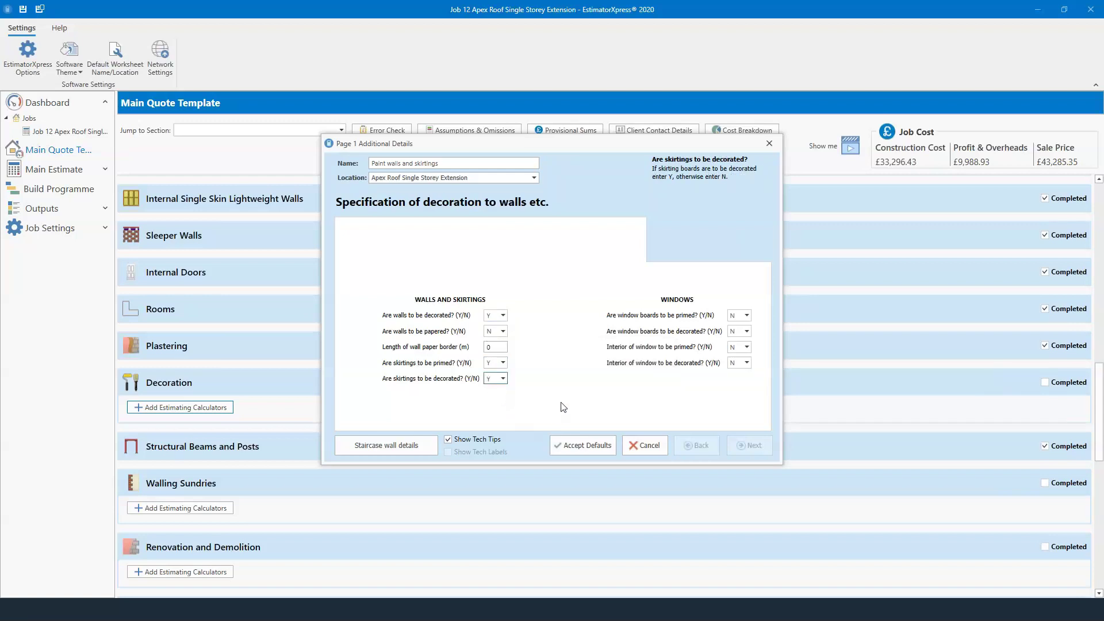
Step: Keep the default preparation, window and ceiling details in the staircase wall worksheet, finish it, and mark the Decoration section as completed
{"action": "left_click", "coordinate": [409, 449]}
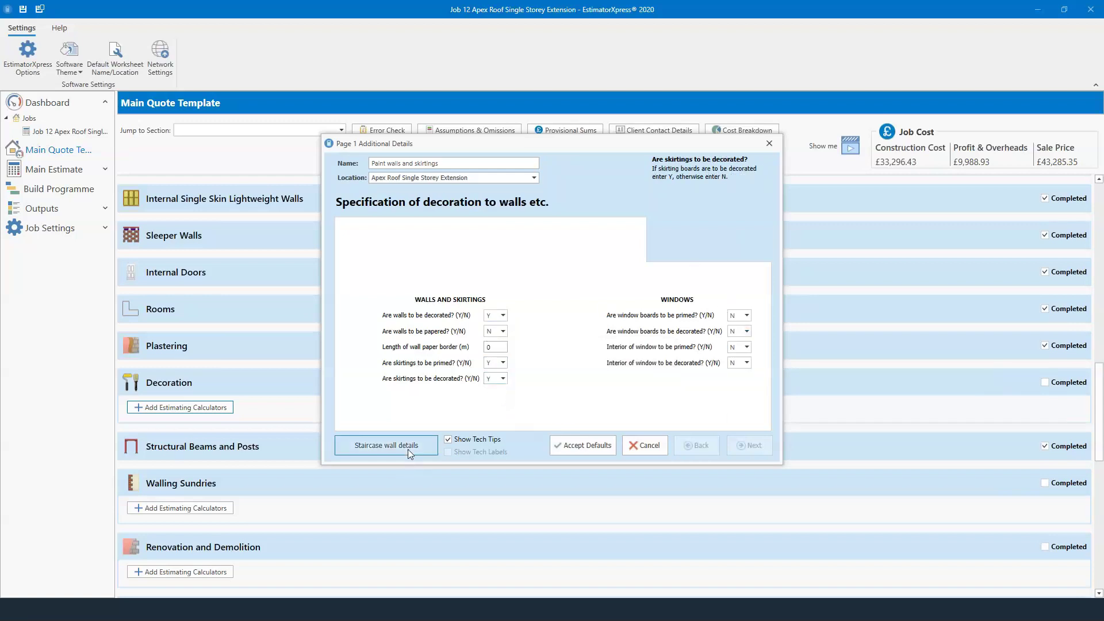
{"action": "left_click", "coordinate": [750, 448]}
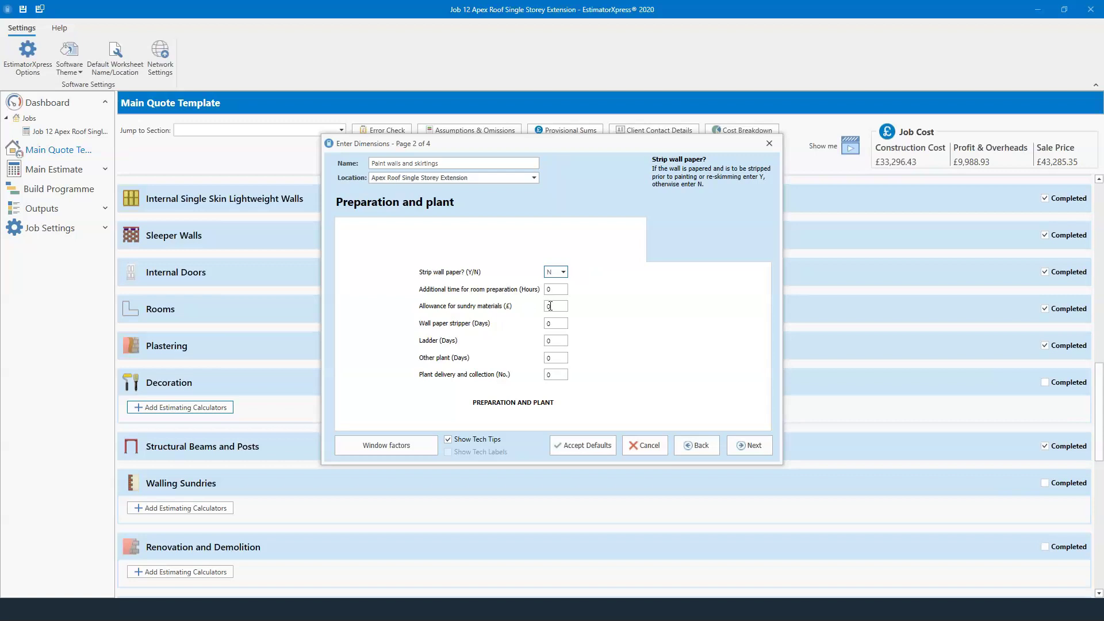
{"action": "left_click", "coordinate": [747, 447]}
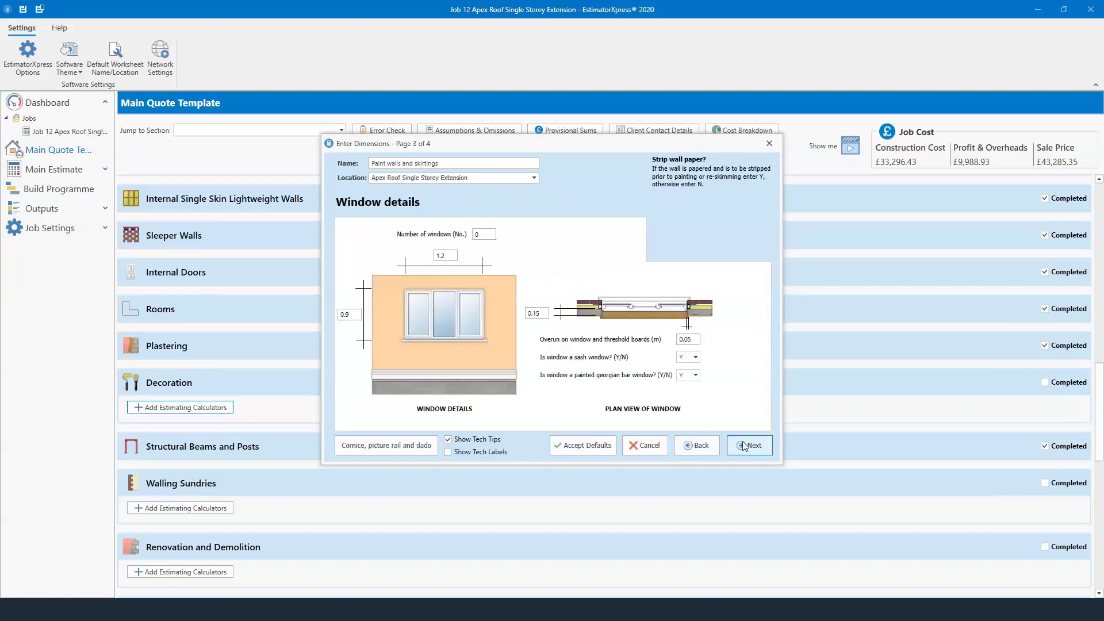
{"action": "left_click", "coordinate": [747, 445]}
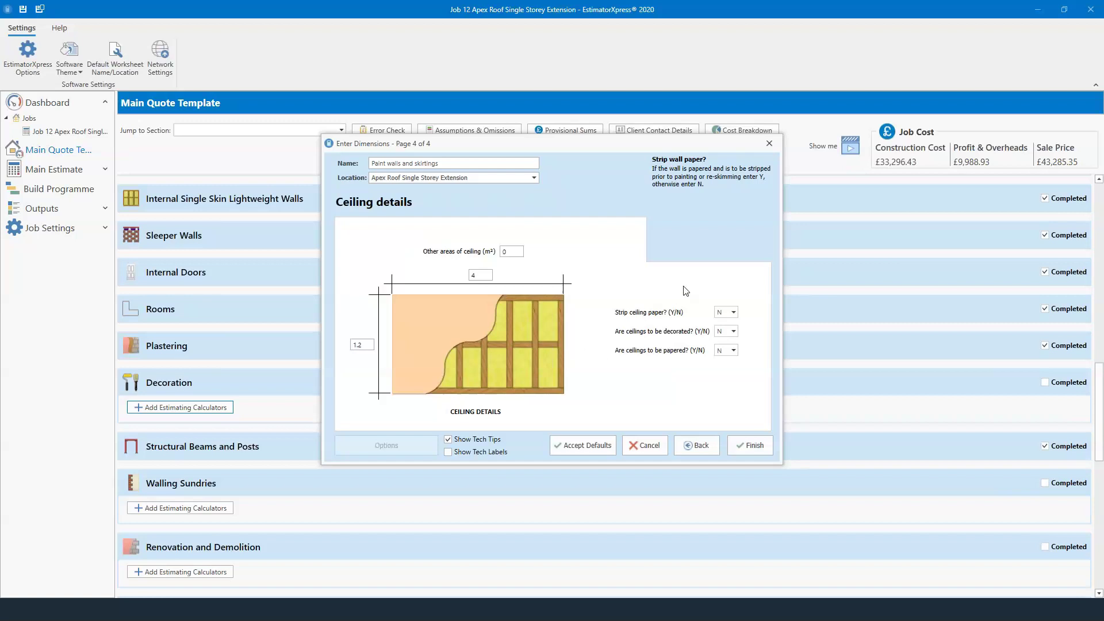
{"action": "left_click", "coordinate": [750, 446]}
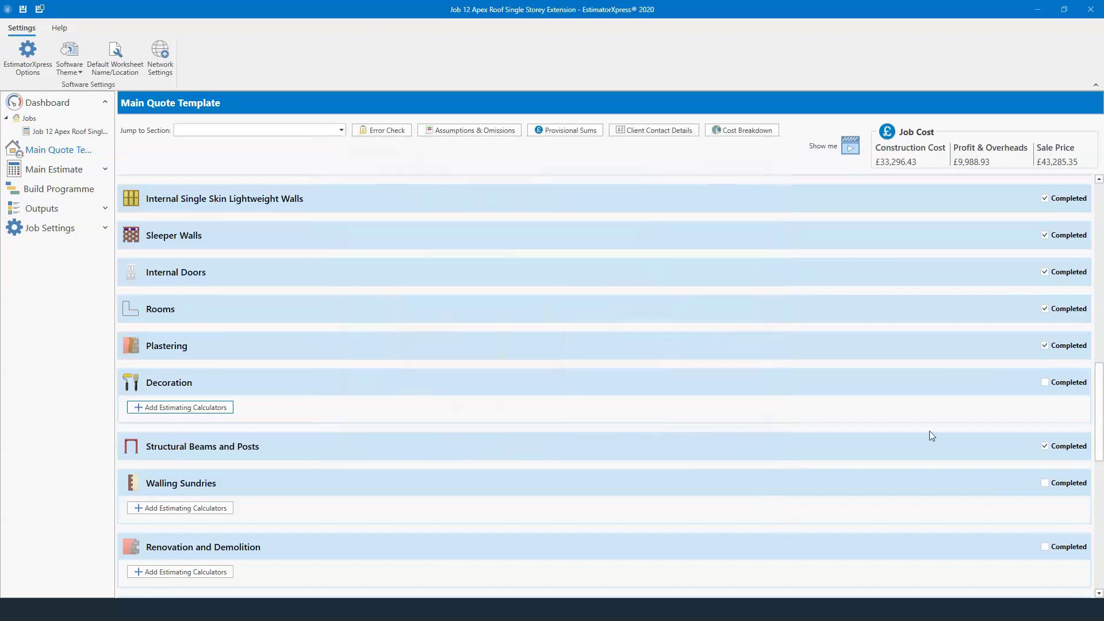
{"action": "left_click", "coordinate": [1056, 388]}
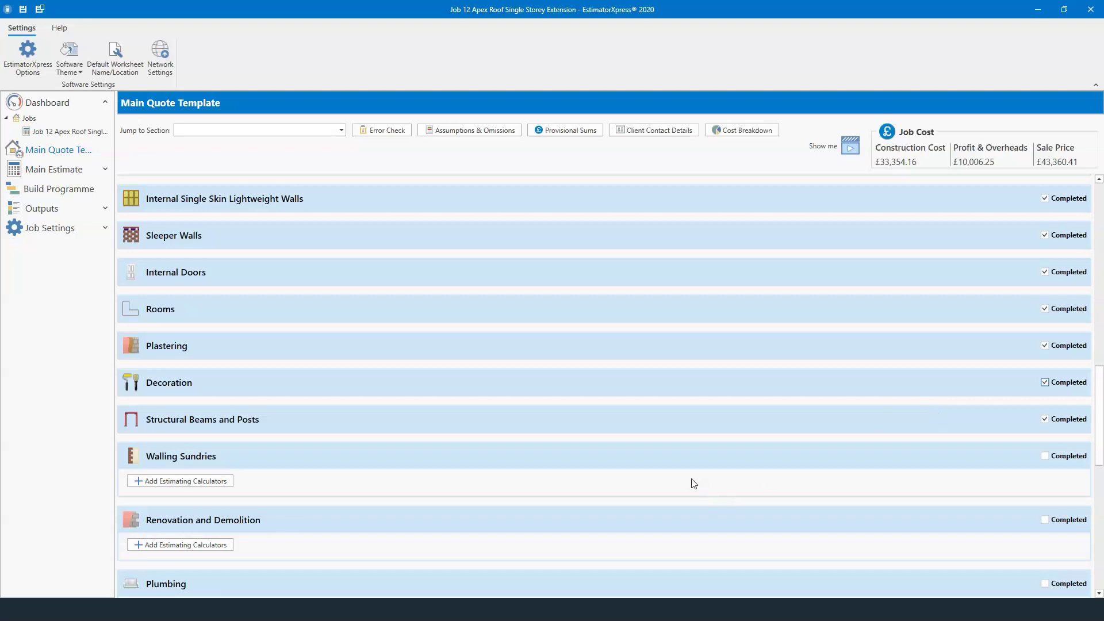
Step: Check the available Walling Sundries estimating calculators without adding any, and mark that section as completed
{"action": "left_click", "coordinate": [203, 482]}
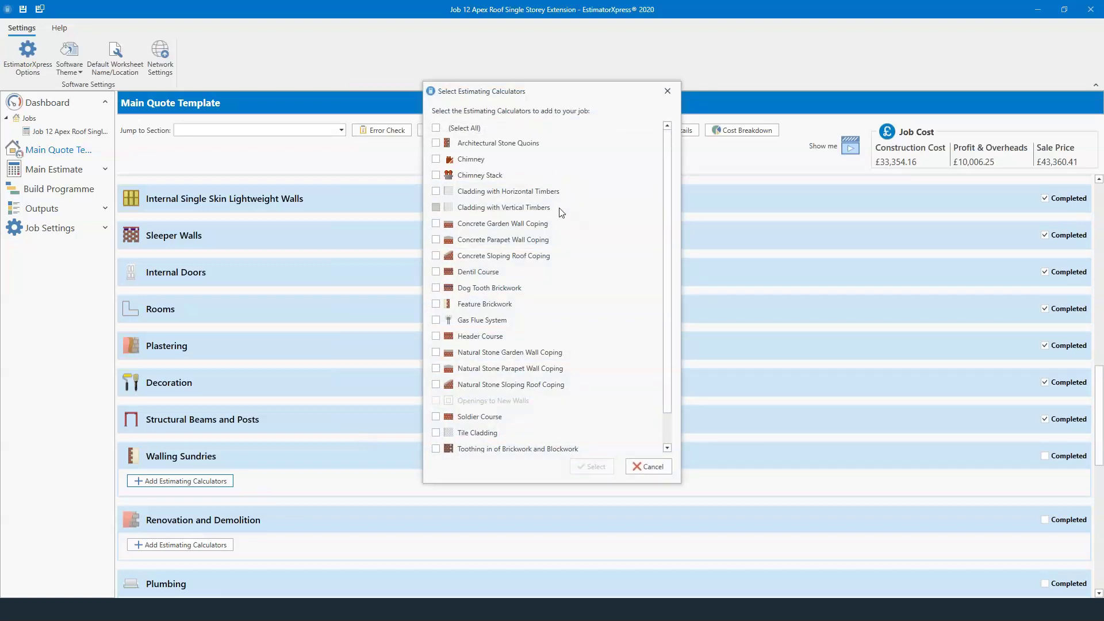
{"action": "left_click", "coordinate": [640, 466]}
{"action": "left_click", "coordinate": [1069, 456]}
Step: Look through the Renovation and Demolition estimating calculators without adding any, and mark that section as completed
{"action": "scroll", "coordinate": [460, 454], "scroll_direction": "down", "scroll_amount": 2}
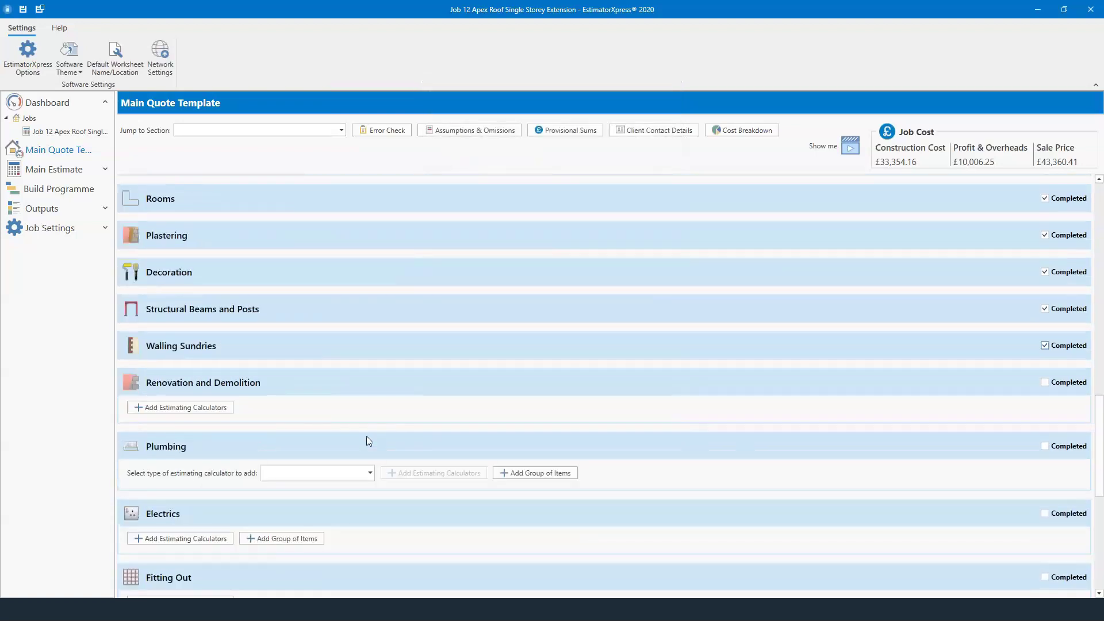
{"action": "left_click", "coordinate": [223, 407]}
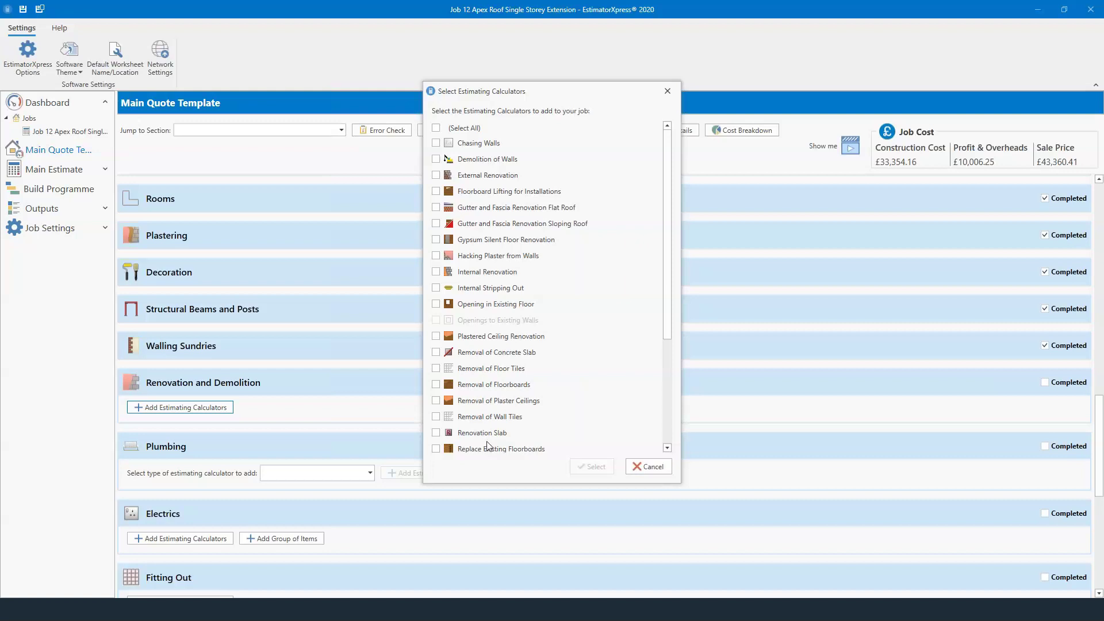
{"action": "scroll", "coordinate": [489, 437], "scroll_direction": "down", "scroll_amount": 3}
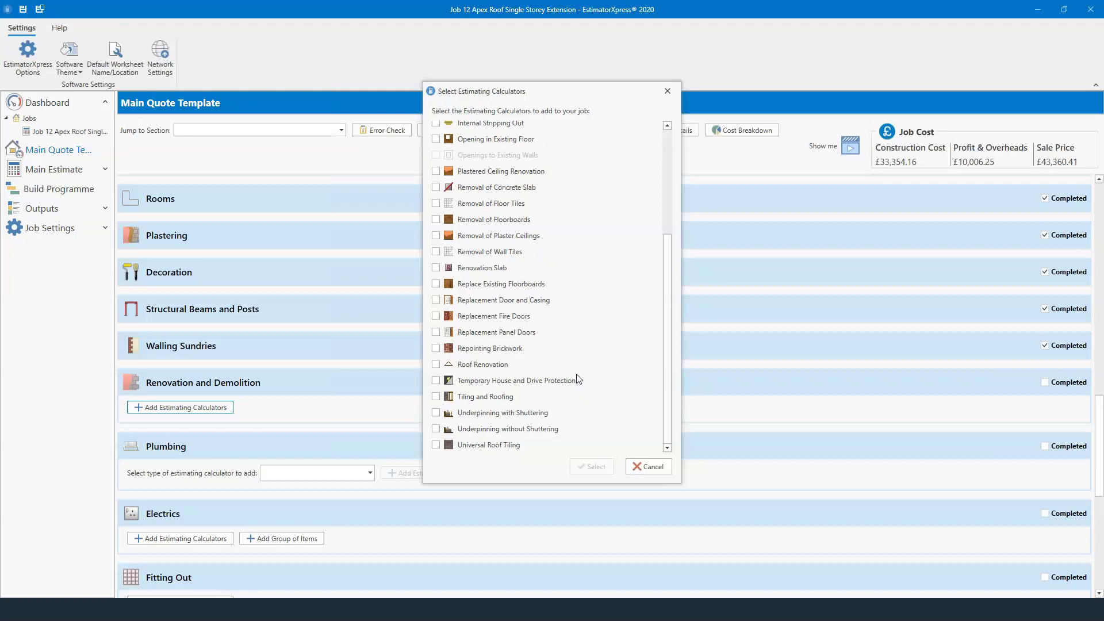
{"action": "left_click", "coordinate": [647, 466]}
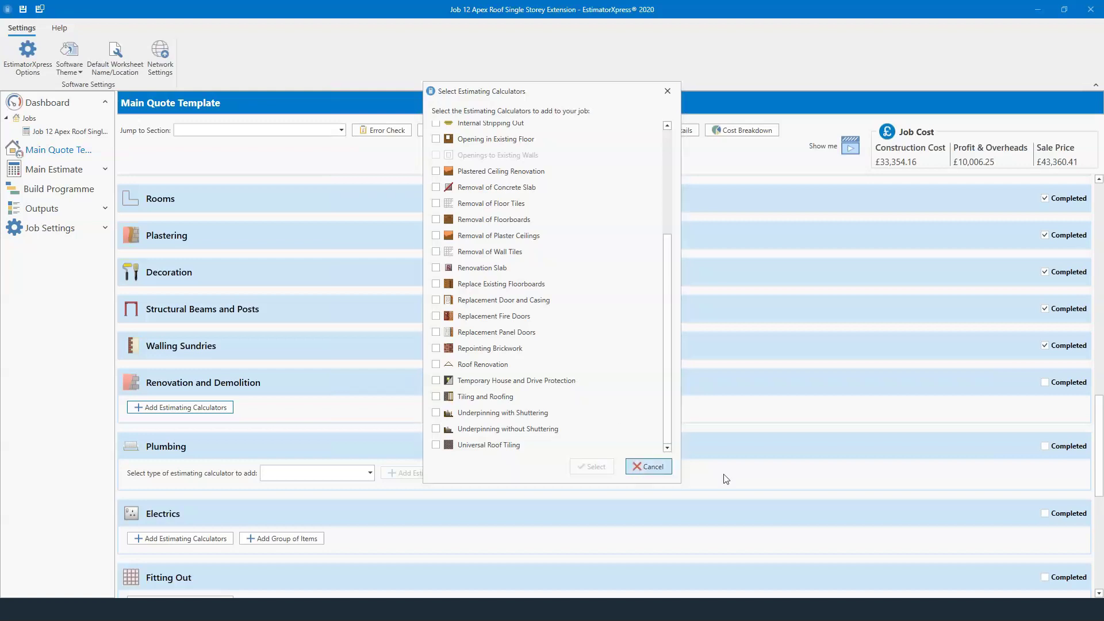
{"action": "left_click", "coordinate": [1065, 383]}
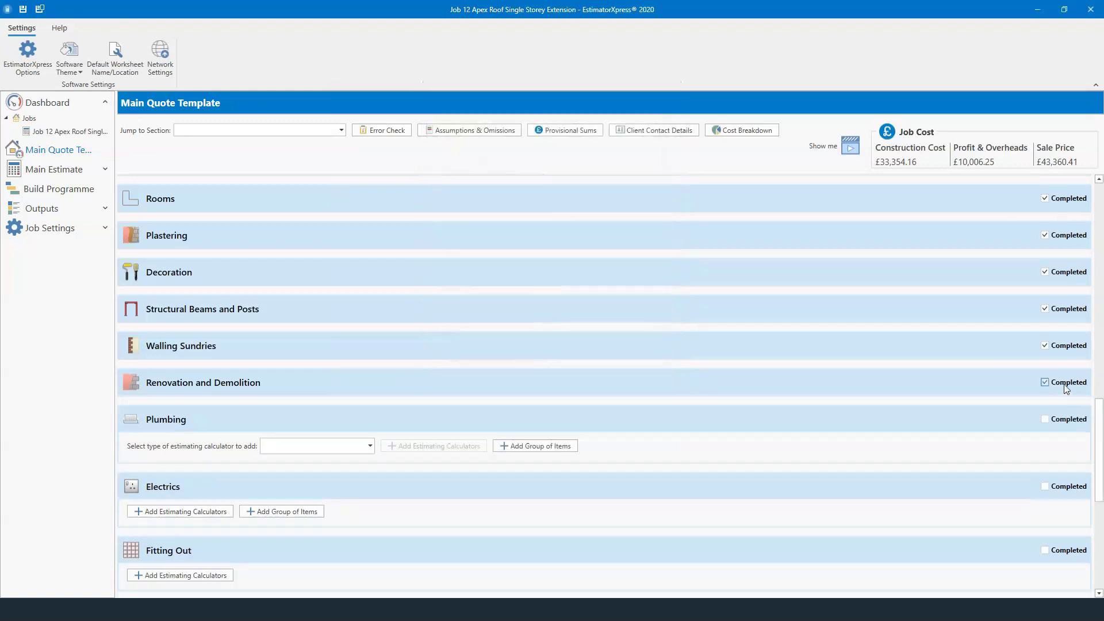
Step: Mark the Plumbing and Electrics sections as completed without adding any items to them
{"action": "scroll", "coordinate": [345, 419], "scroll_direction": "down", "scroll_amount": 2}
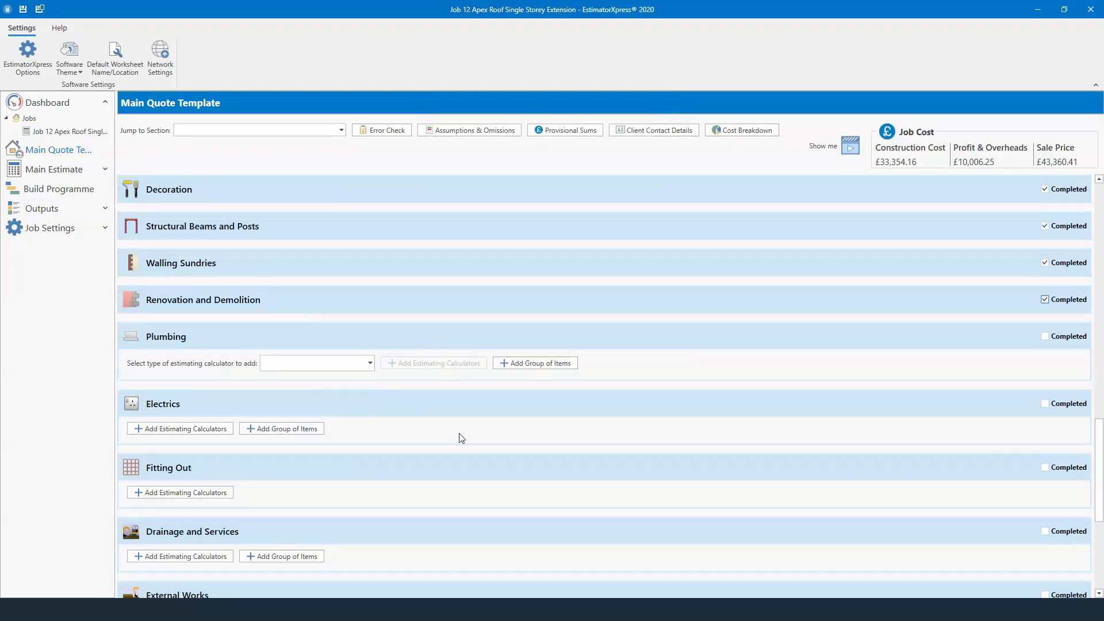
{"action": "left_click", "coordinate": [1051, 338]}
{"action": "left_click", "coordinate": [1053, 374]}
Step: Check the Fitting Out estimating calculators without adding any, and mark that section as completed
{"action": "scroll", "coordinate": [303, 369], "scroll_direction": "down", "scroll_amount": 2}
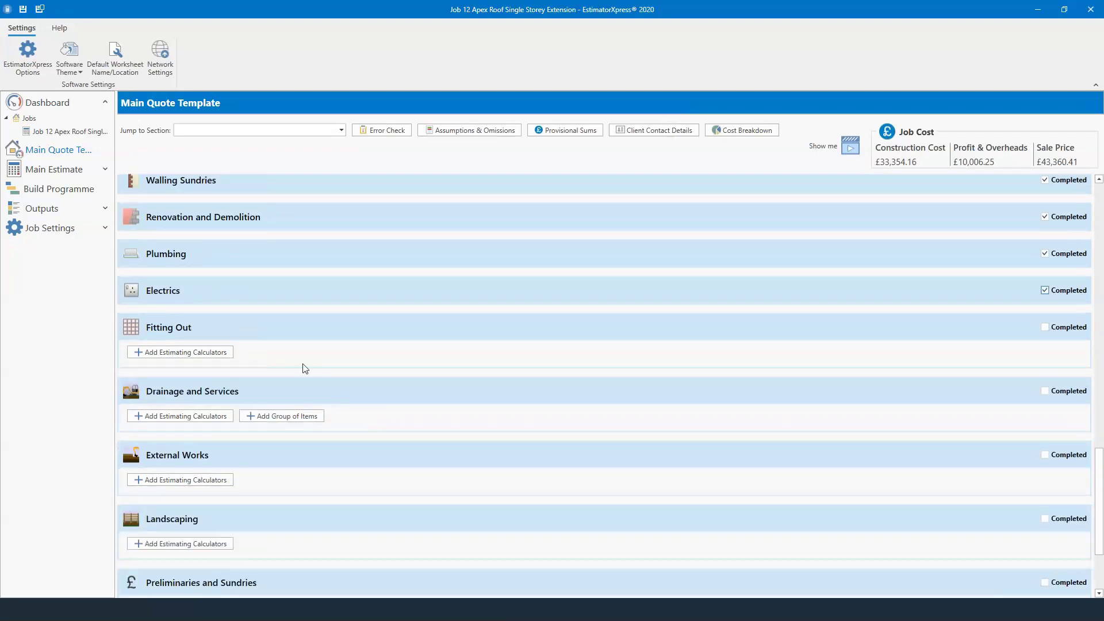
{"action": "left_click", "coordinate": [201, 353]}
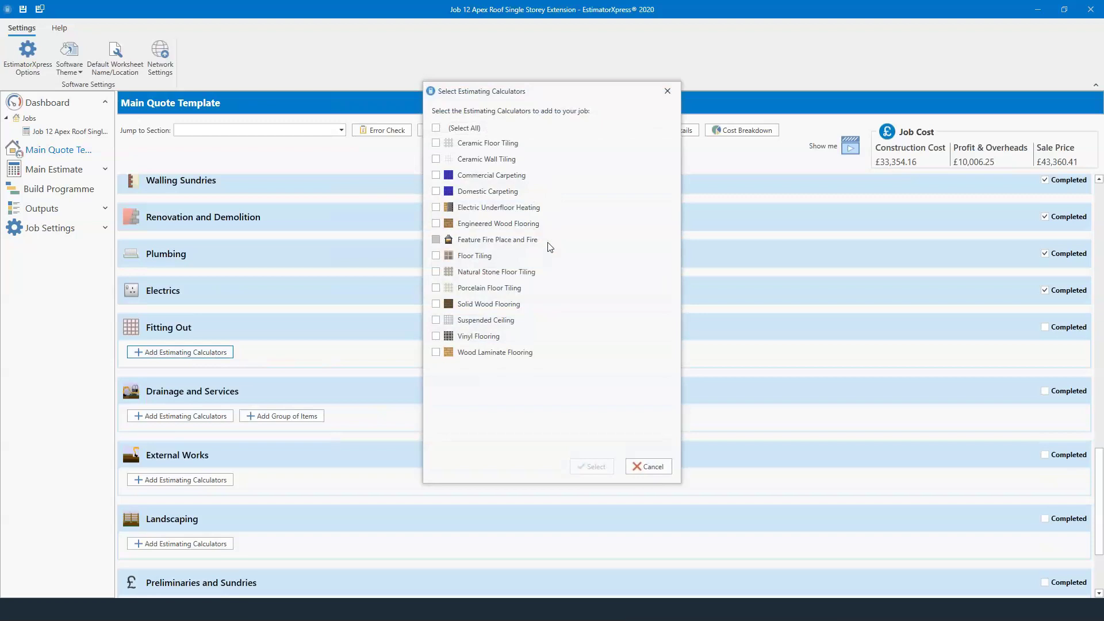
{"action": "left_click", "coordinate": [648, 466]}
{"action": "left_click", "coordinate": [1050, 328]}
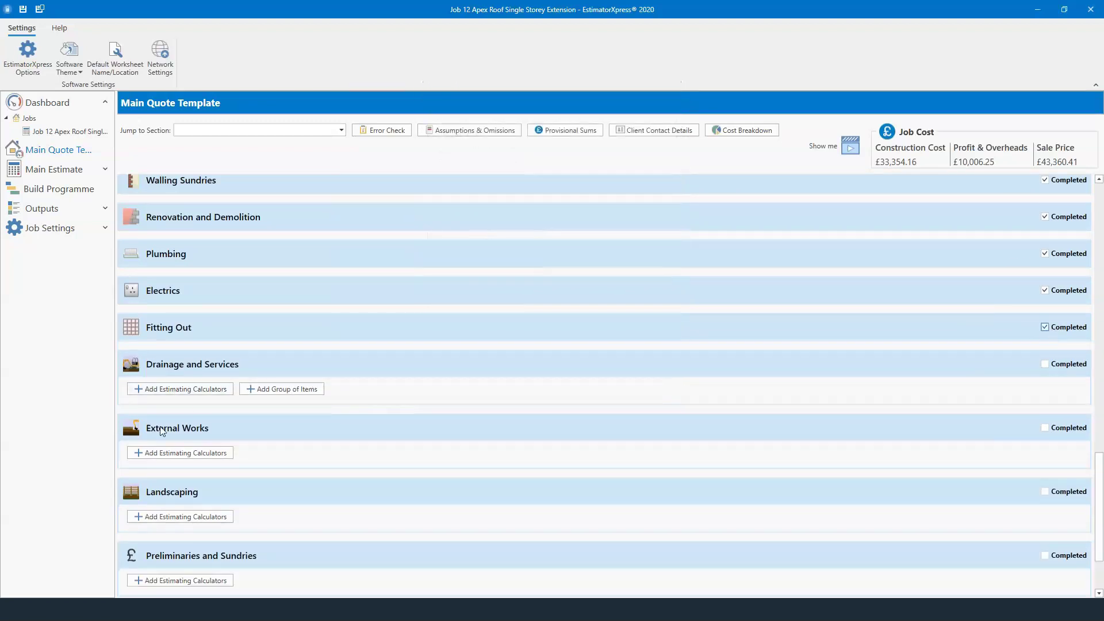
Step: Add surface drainage groups for extension drainage plant using mini digger and 2 rainwater connections to existing soakaway with concrete protection, quantity 1 each
{"action": "left_click", "coordinate": [197, 392]}
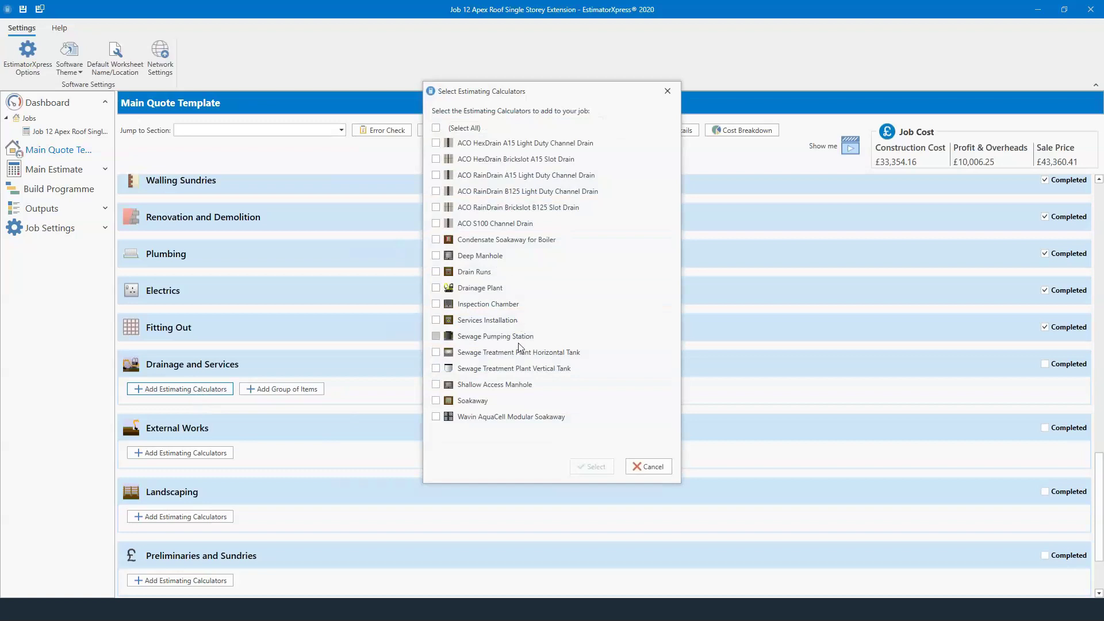
{"action": "left_click", "coordinate": [649, 466]}
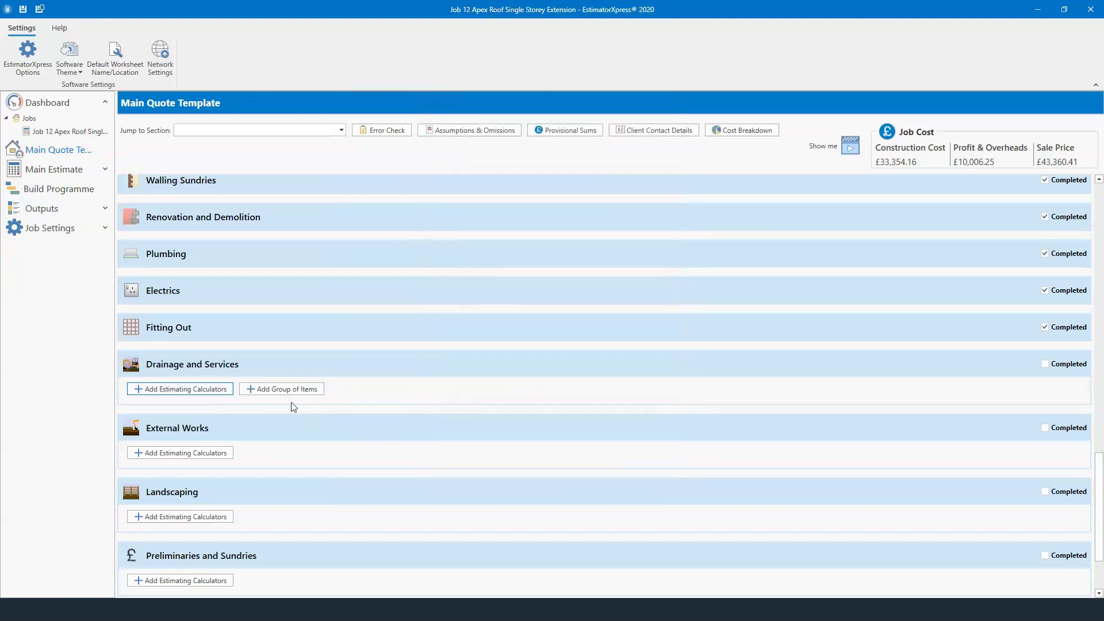
{"action": "left_click", "coordinate": [310, 390]}
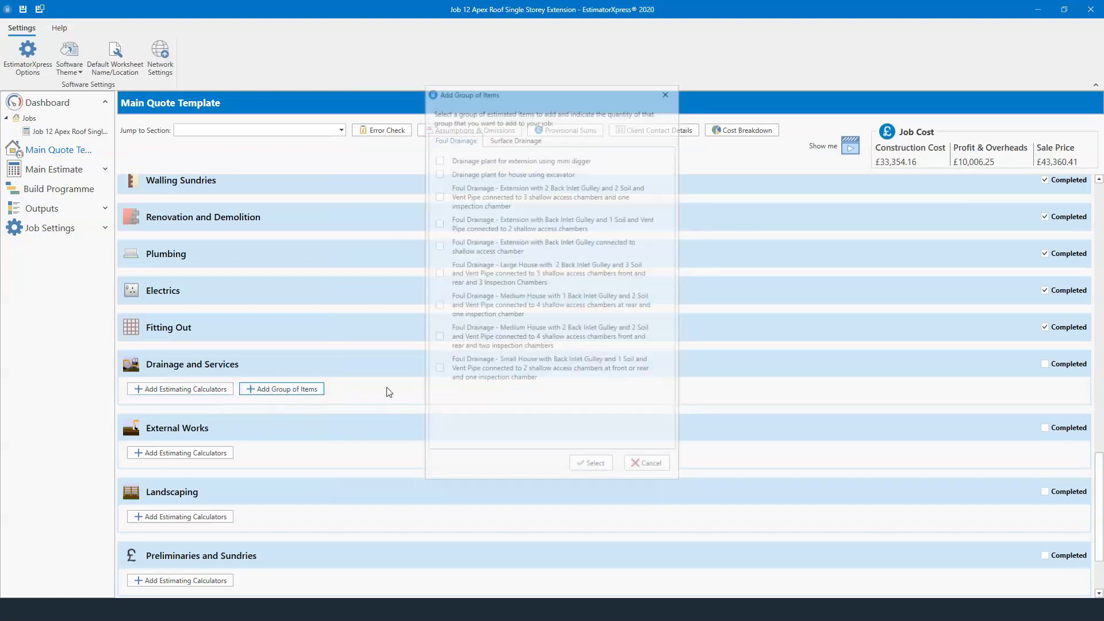
{"action": "left_click", "coordinate": [514, 139]}
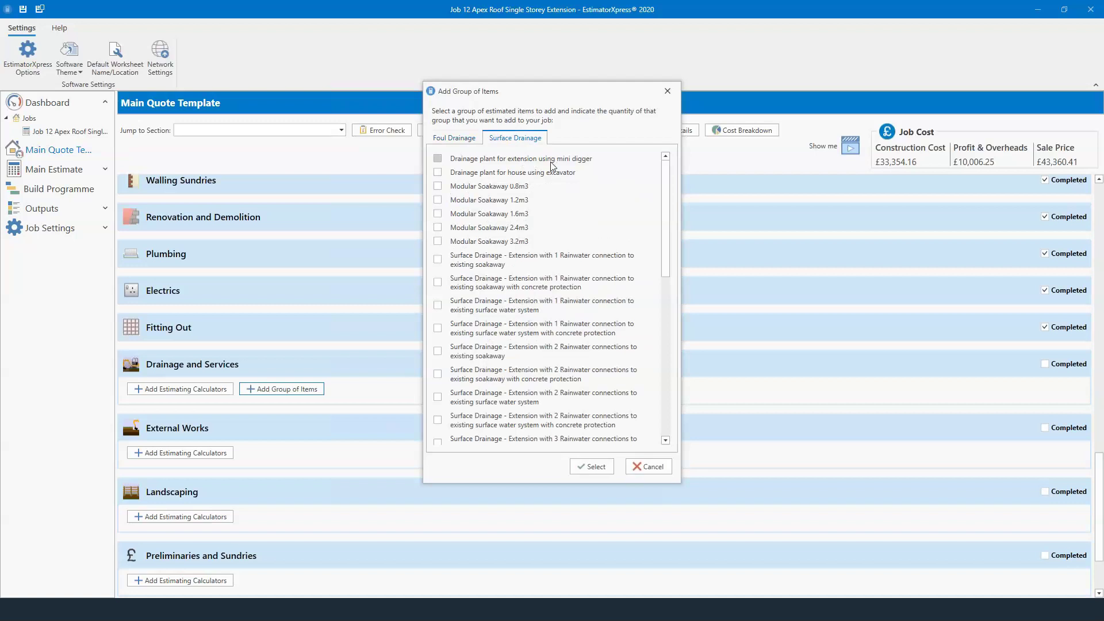
{"action": "left_click", "coordinate": [604, 162]}
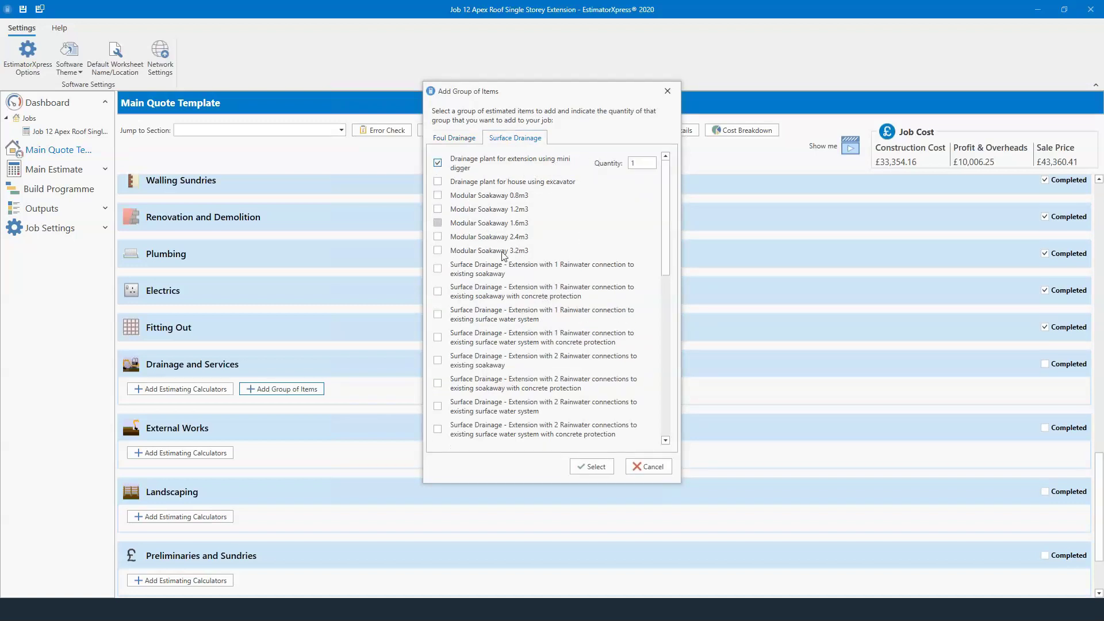
{"action": "scroll", "coordinate": [534, 309], "scroll_direction": "down", "scroll_amount": 2}
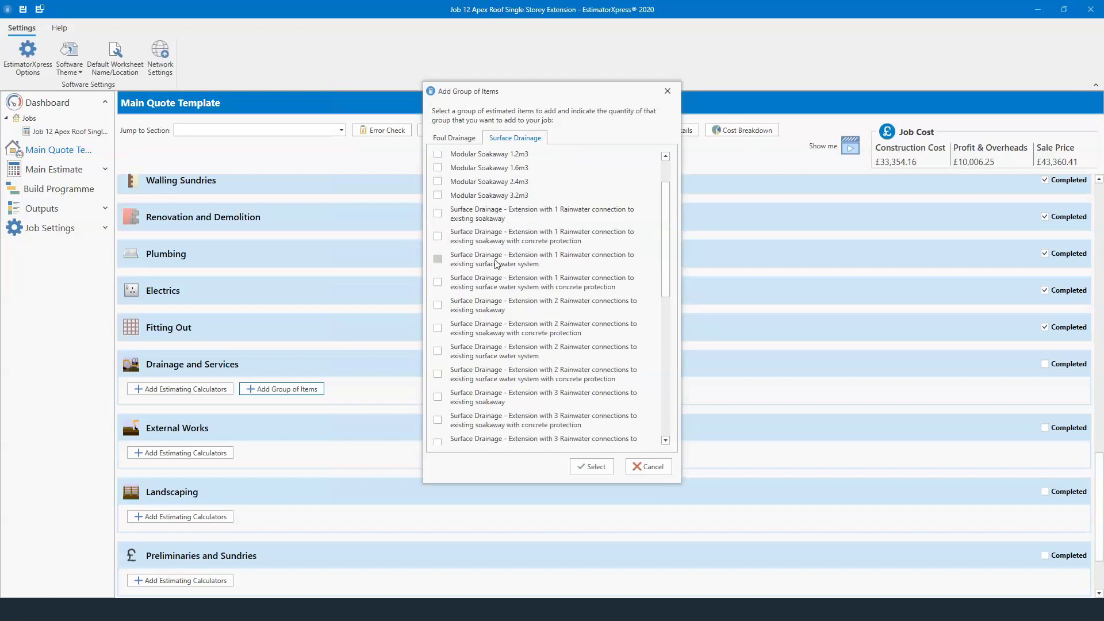
{"action": "left_click", "coordinate": [532, 340]}
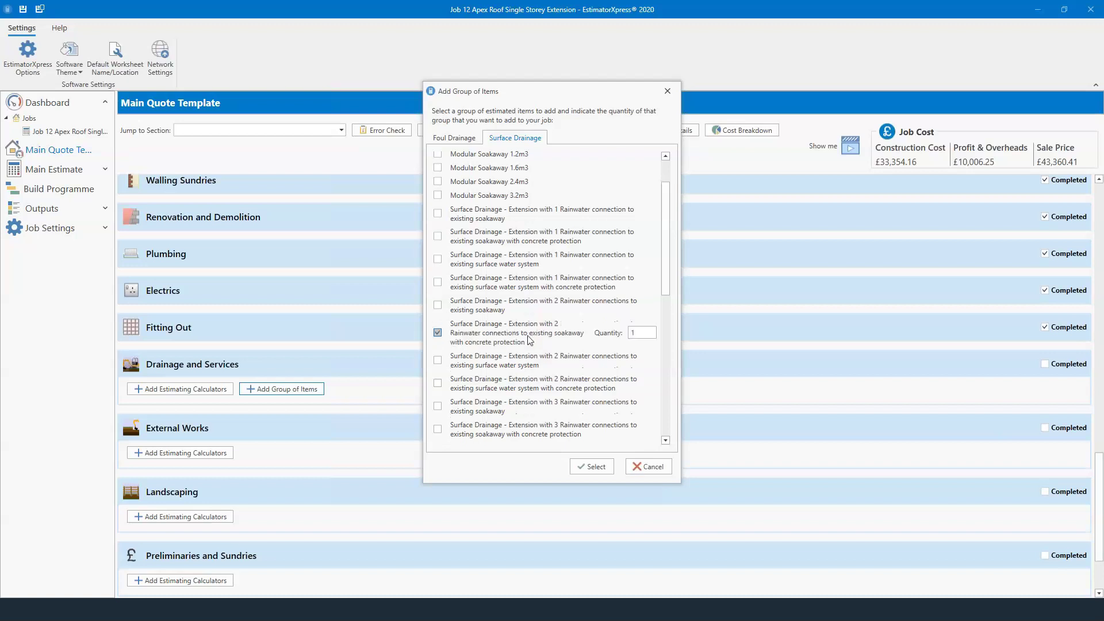
{"action": "left_click", "coordinate": [595, 466]}
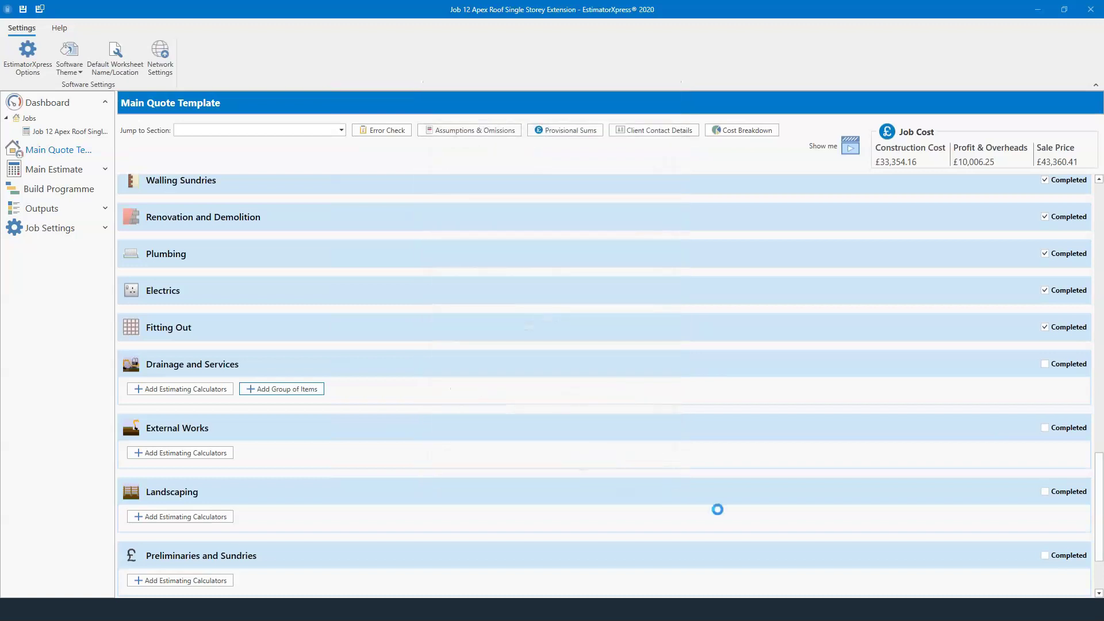
Step: Review the added drainage plant, drain runs and remaining drainage calculators, and mark the Drainage and Services section as completed
{"action": "scroll", "coordinate": [540, 340], "scroll_direction": "down", "scroll_amount": 5}
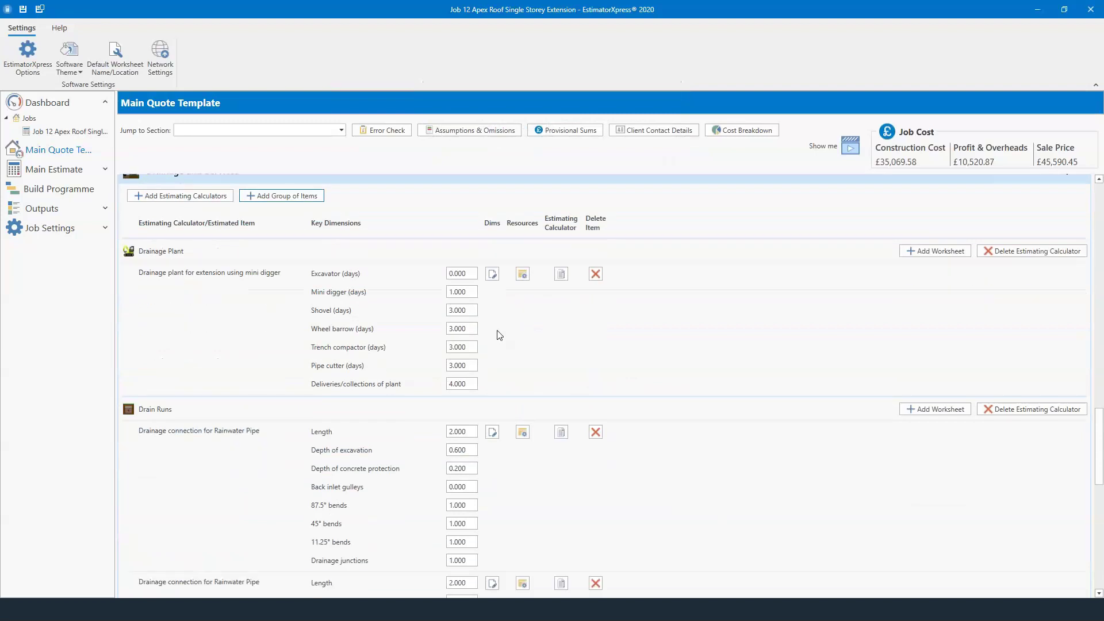
{"action": "scroll", "coordinate": [498, 335], "scroll_direction": "down", "scroll_amount": 5}
{"action": "scroll", "coordinate": [204, 225], "scroll_direction": "down", "scroll_amount": 2}
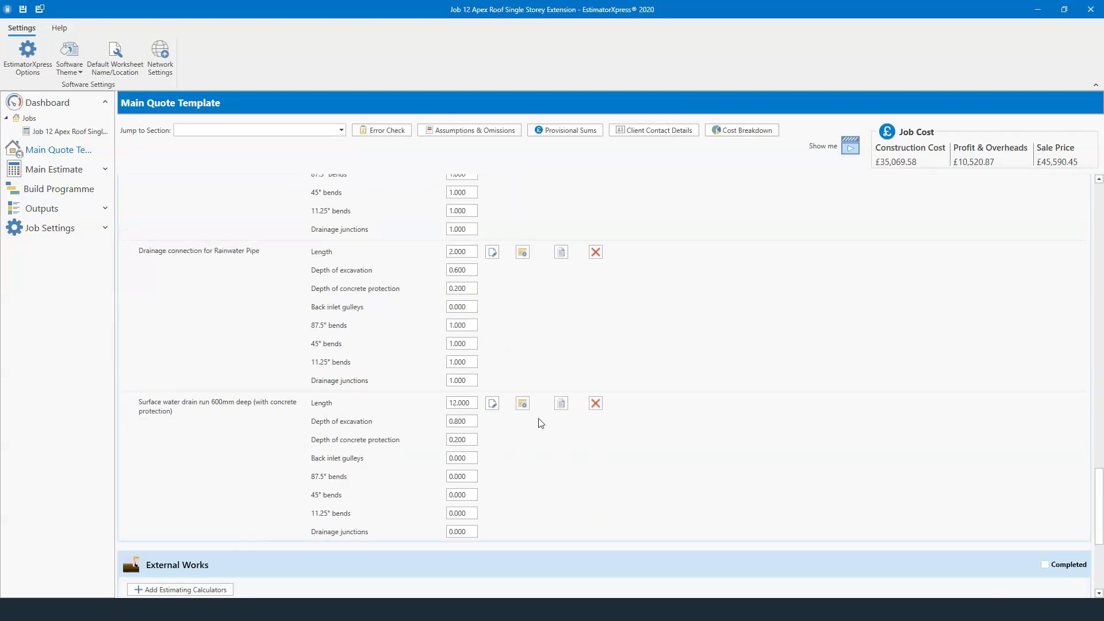
{"action": "scroll", "coordinate": [494, 369], "scroll_direction": "up", "scroll_amount": 5}
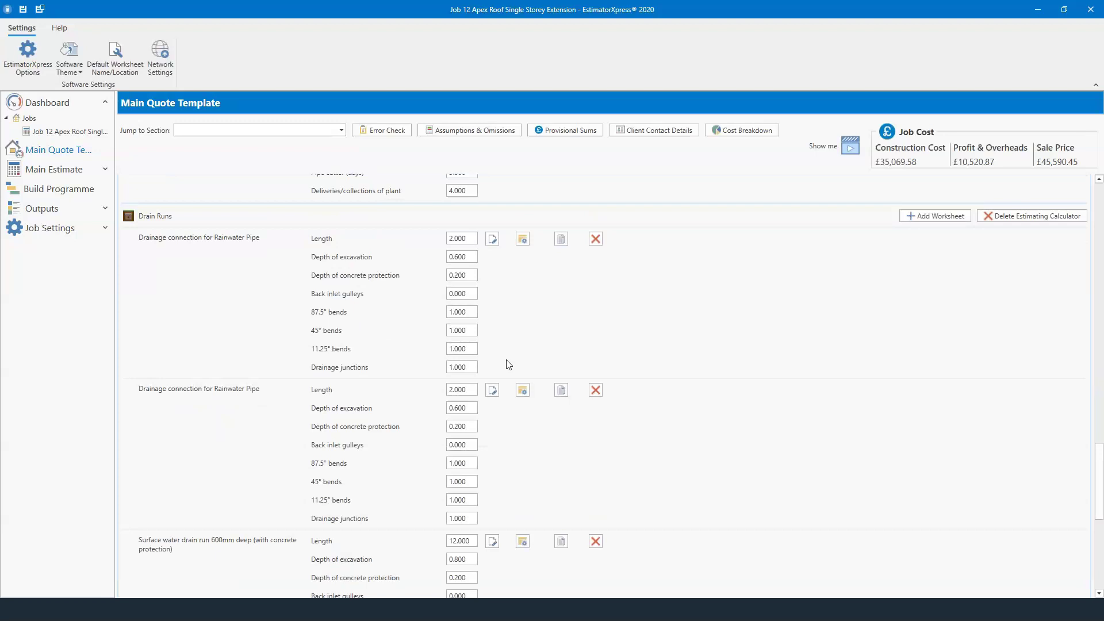
{"action": "scroll", "coordinate": [483, 420], "scroll_direction": "up", "scroll_amount": 9}
{"action": "left_click", "coordinate": [180, 252]}
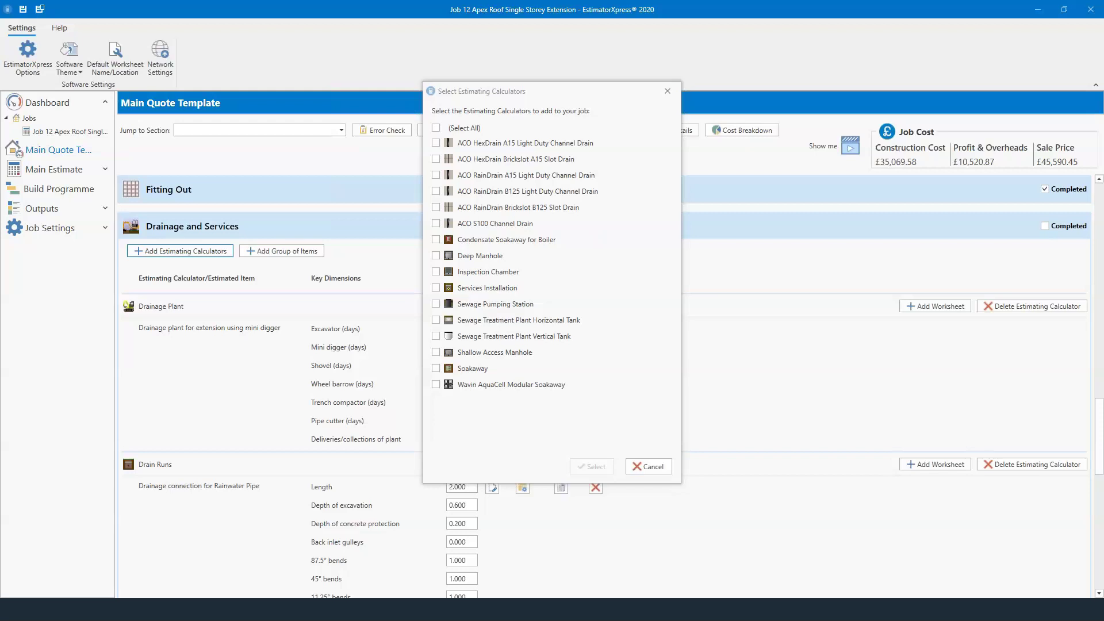
{"action": "left_click", "coordinate": [648, 467]}
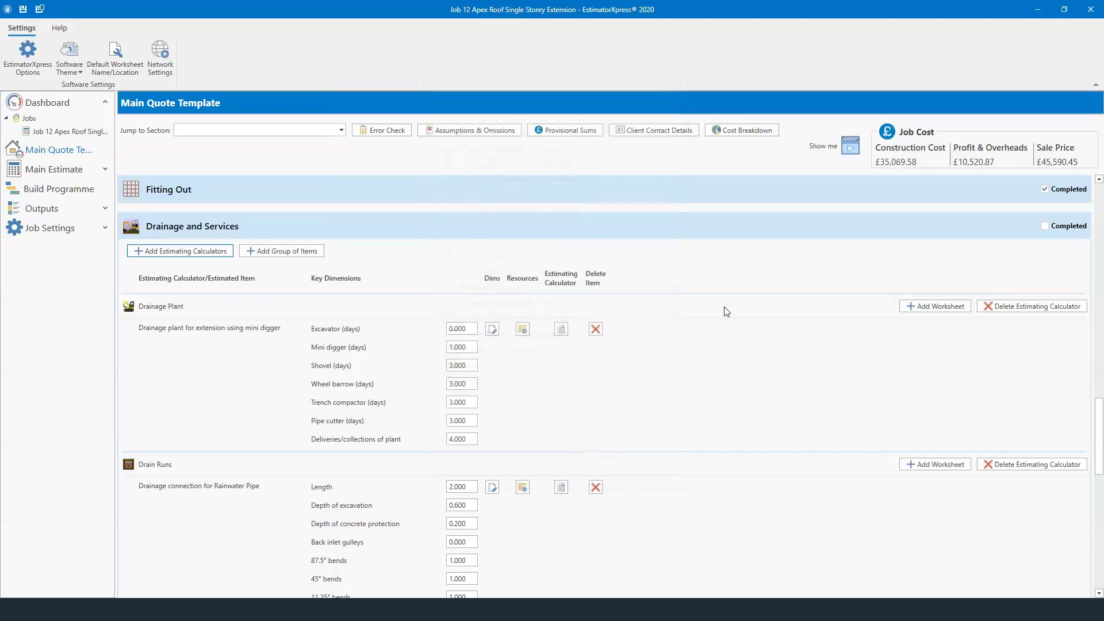
{"action": "left_click", "coordinate": [1065, 226]}
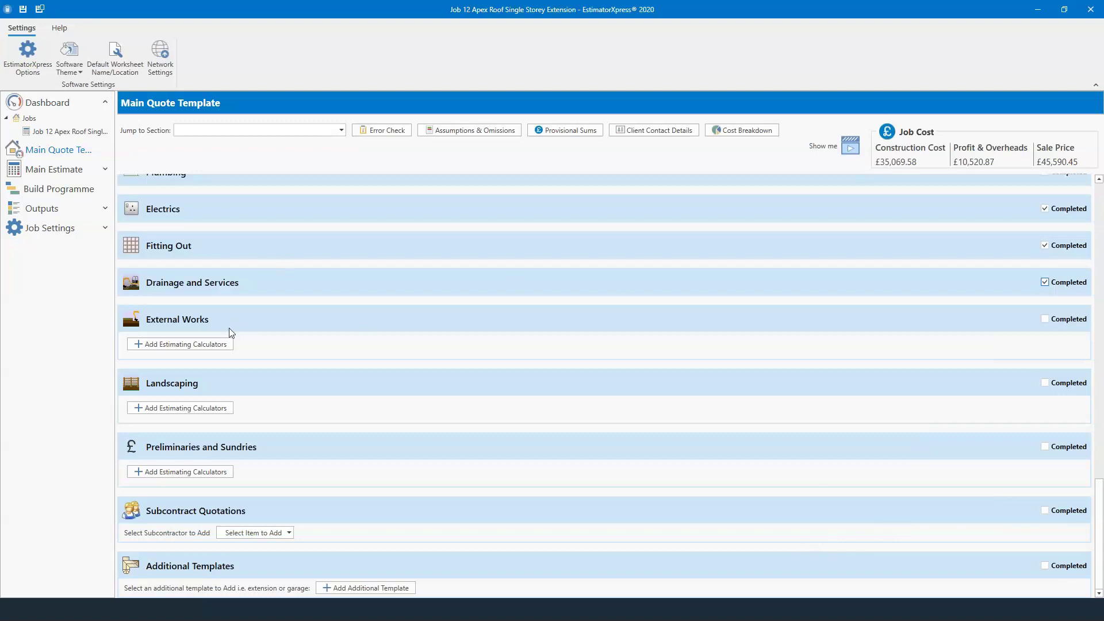
{"action": "left_click", "coordinate": [201, 346]}
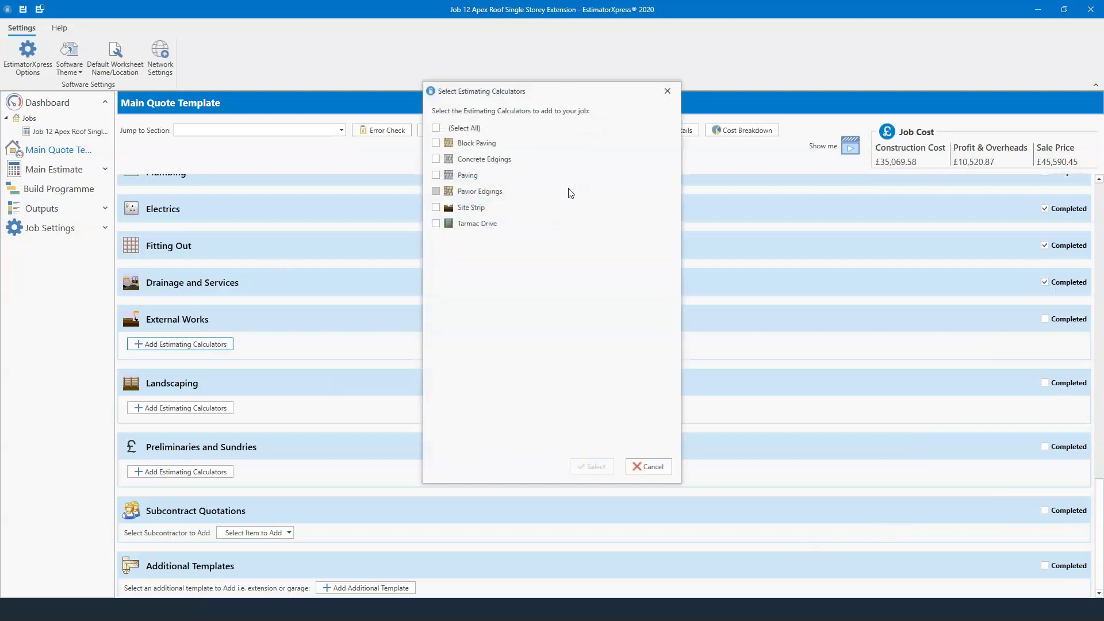
{"action": "left_click", "coordinate": [518, 208]}
{"action": "key", "text": "Return"}
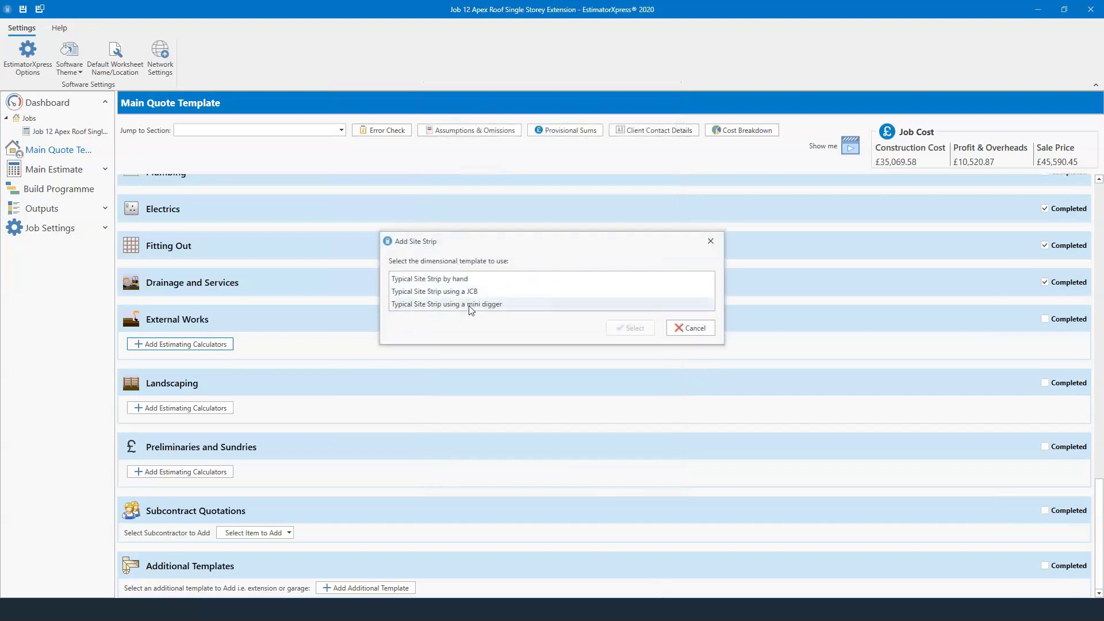
{"action": "left_click", "coordinate": [679, 329]}
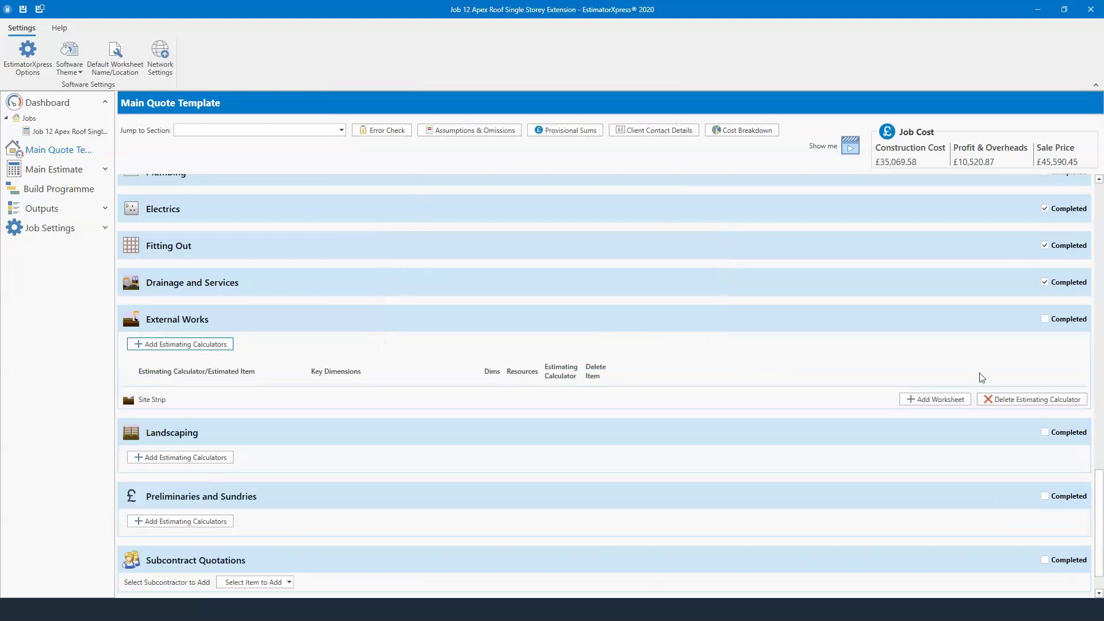
{"action": "left_click", "coordinate": [1032, 399]}
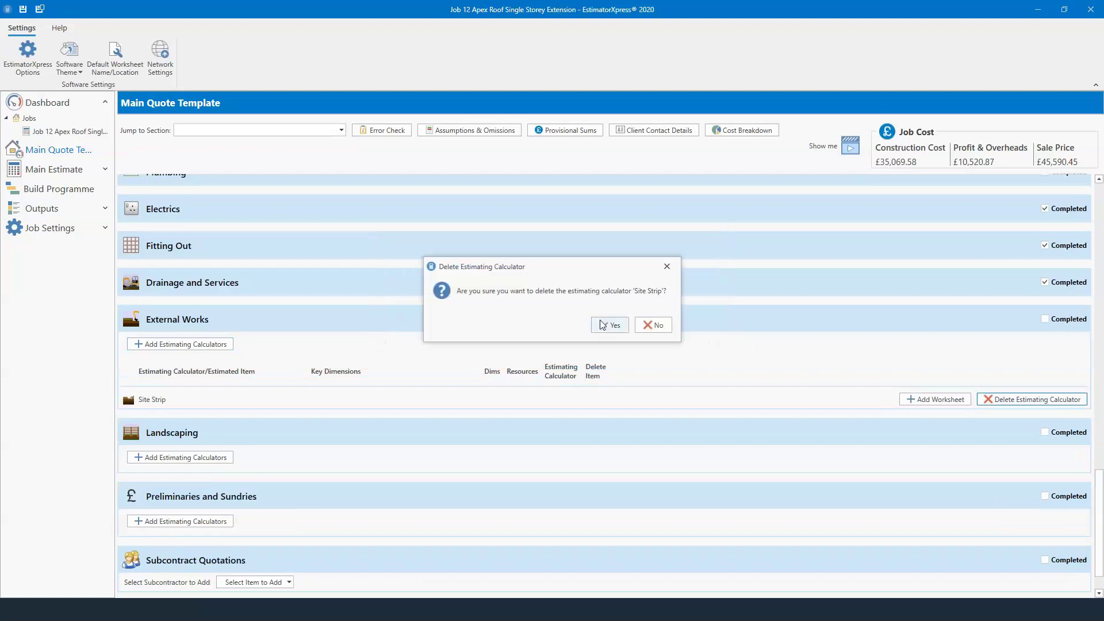
{"action": "key", "text": "Return"}
Step: Mark External Works as completed, then check the Landscaping calculators without adding any and mark that section as completed
{"action": "left_click", "coordinate": [1053, 320]}
{"action": "left_click", "coordinate": [201, 409]}
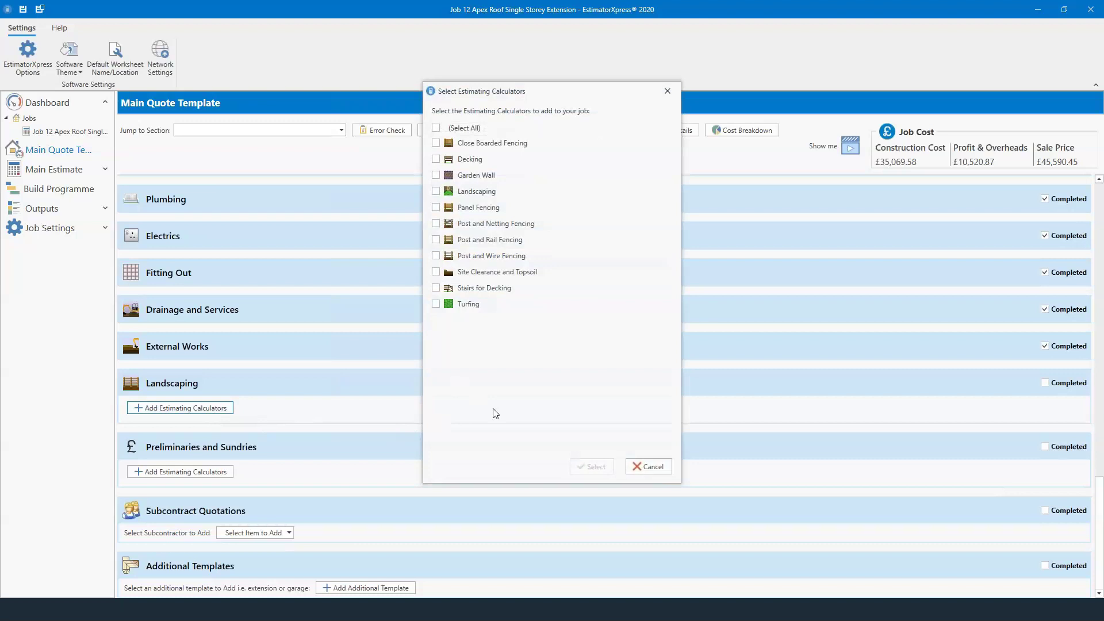
{"action": "left_click", "coordinate": [658, 470]}
{"action": "left_click", "coordinate": [1045, 382]}
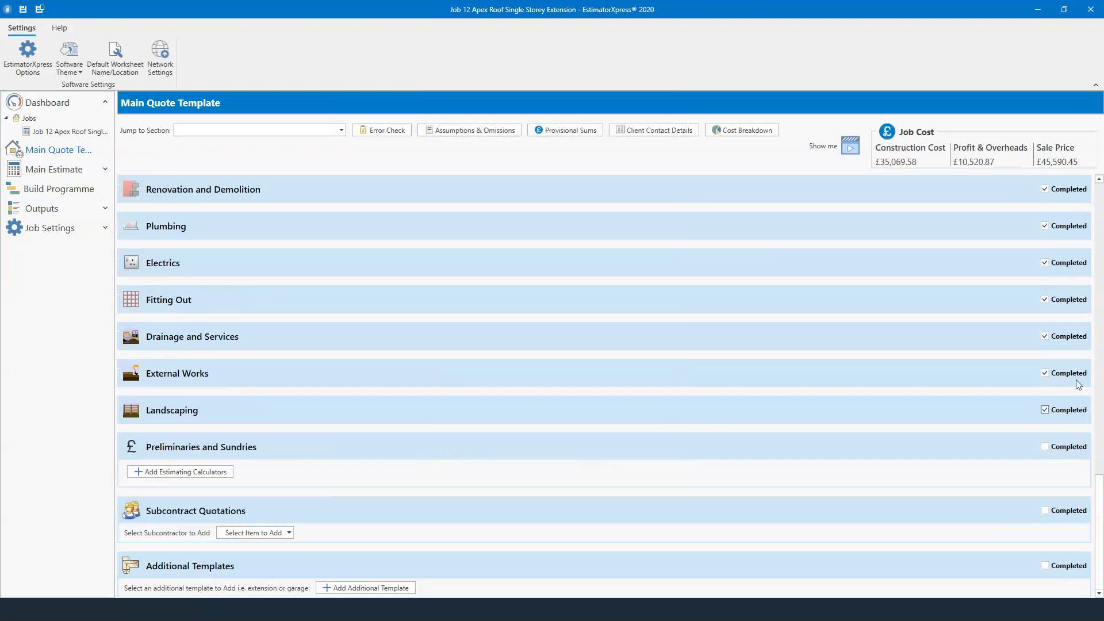
Step: Add the Cleaning, Covid-19 Control Costs and Site Establishment estimating calculators to the Preliminaries and Sundries section
{"action": "left_click", "coordinate": [202, 478]}
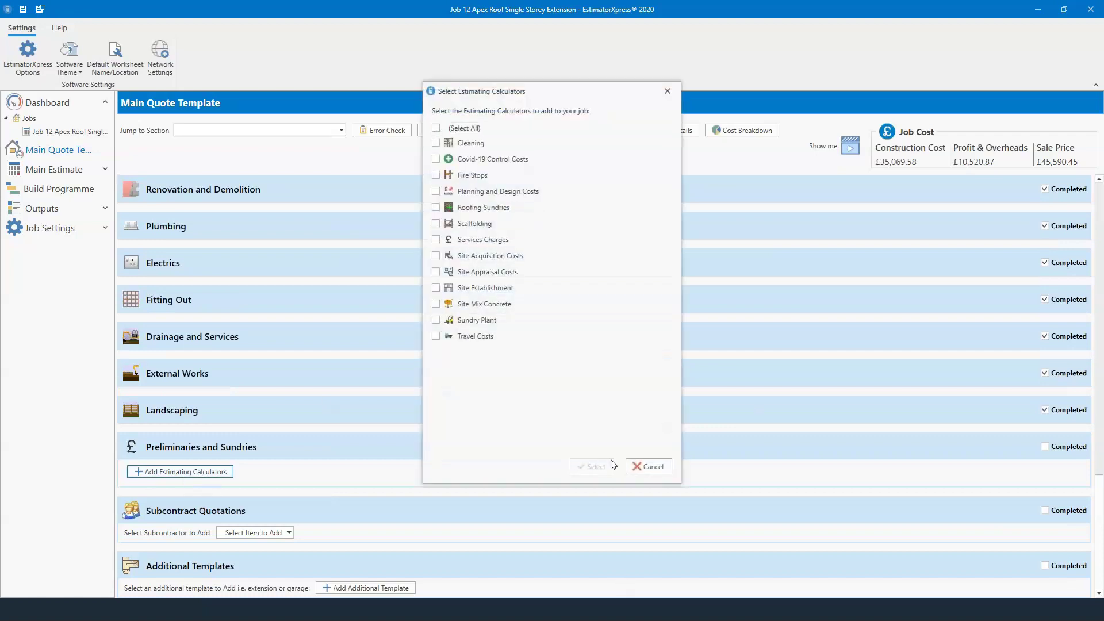
{"action": "left_click", "coordinate": [475, 142]}
{"action": "left_click", "coordinate": [490, 290]}
{"action": "left_click", "coordinate": [479, 162]}
{"action": "left_click", "coordinate": [596, 466]}
{"action": "scroll", "coordinate": [733, 402], "scroll_direction": "down", "scroll_amount": 1}
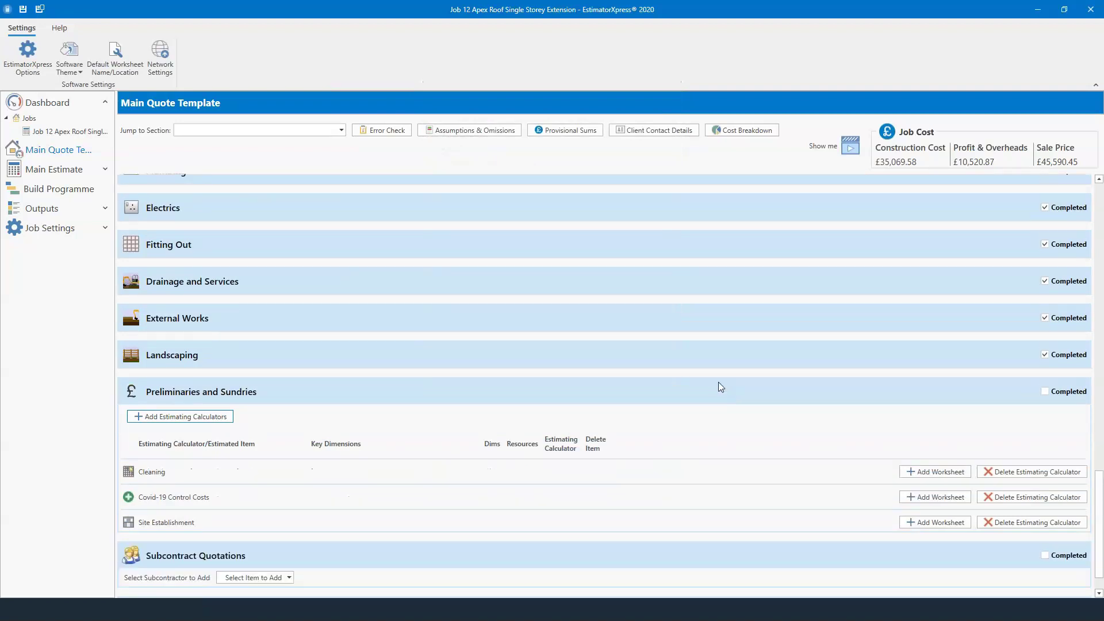
{"action": "scroll", "coordinate": [719, 382], "scroll_direction": "down", "scroll_amount": 1}
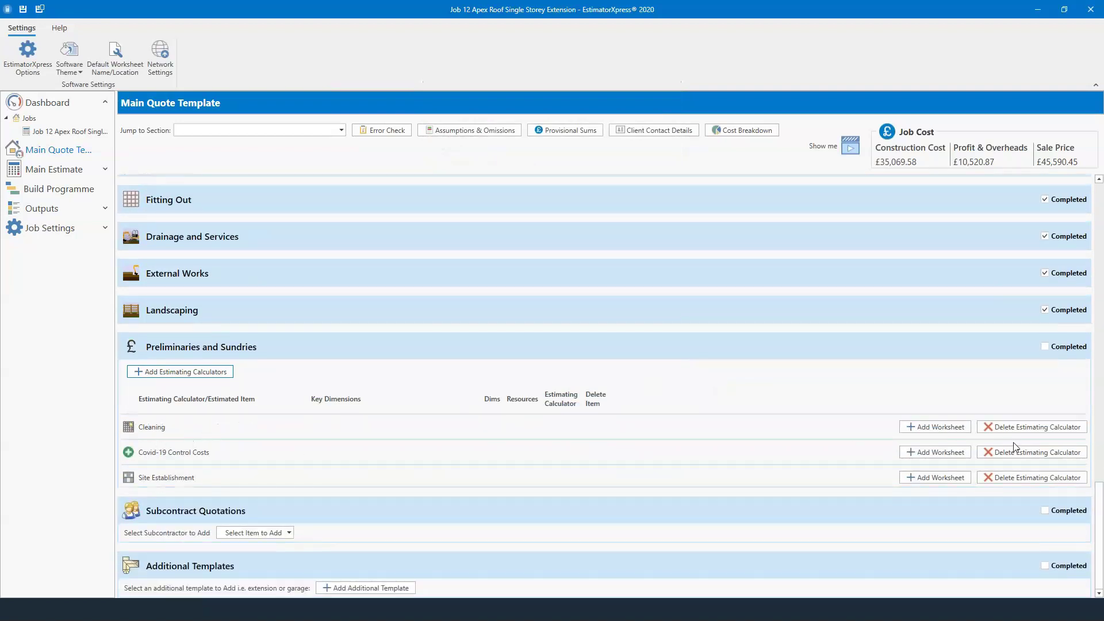
Step: Add a Cleaning worksheet from the Small Extension Cleaning Costs template, keeping its default dimensions
{"action": "left_click", "coordinate": [915, 431]}
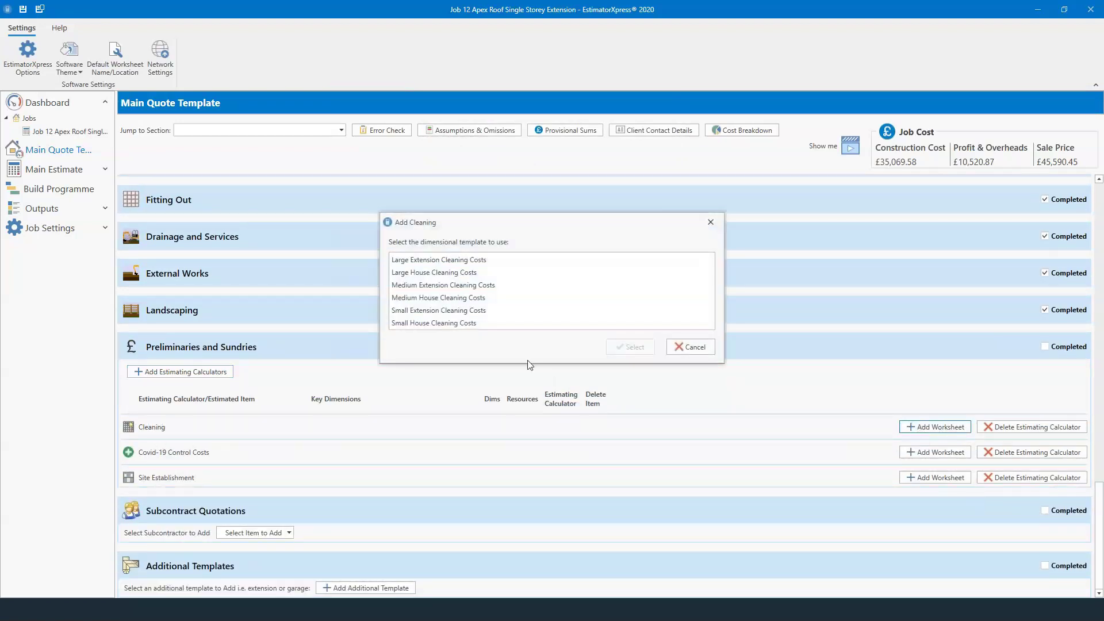
{"action": "left_click", "coordinate": [469, 311]}
{"action": "left_click", "coordinate": [635, 347]}
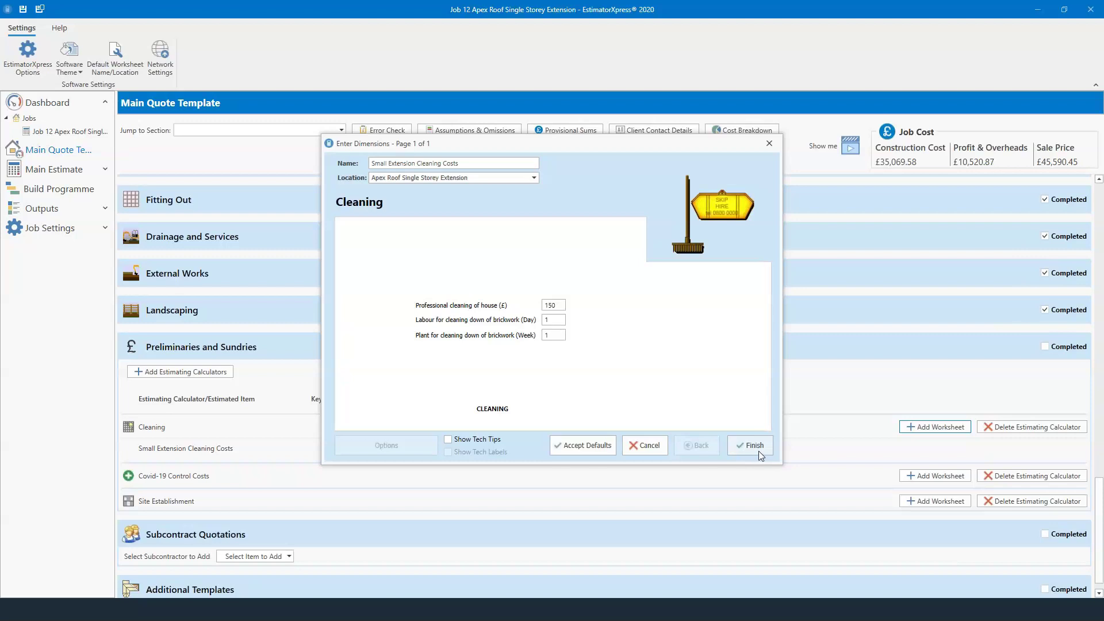
{"action": "left_click", "coordinate": [758, 451]}
{"action": "scroll", "coordinate": [482, 480], "scroll_direction": "down", "scroll_amount": 1}
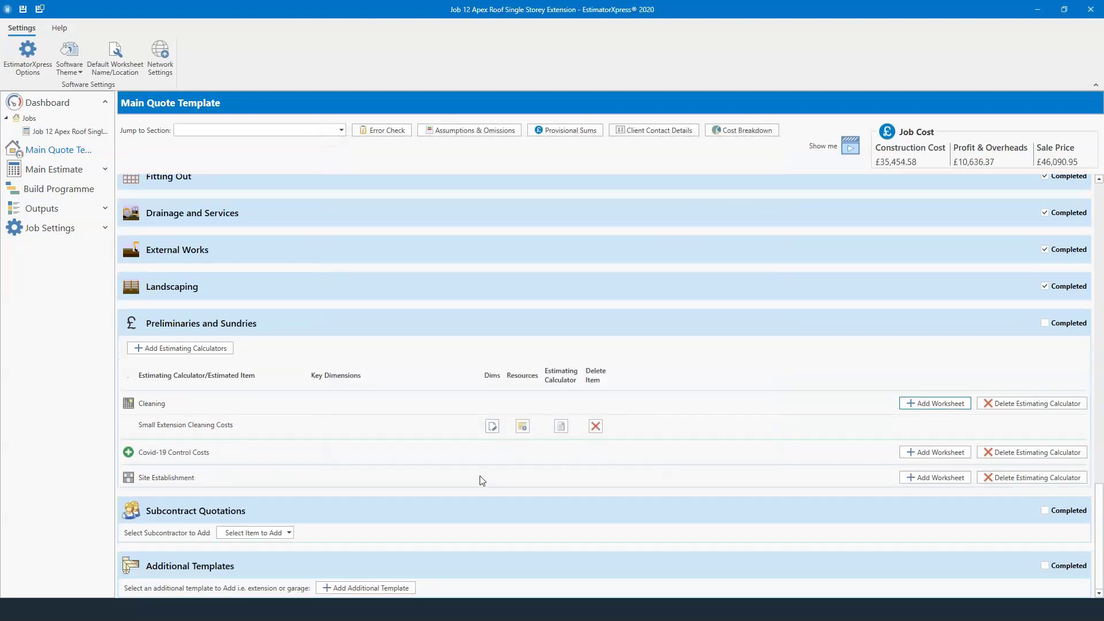
Step: Add a Site Establishment for small extension worksheet with site cabin 0 weeks and site toilet 12 weeks, keeping the compound base and sundry cost defaults
{"action": "left_click", "coordinate": [936, 477]}
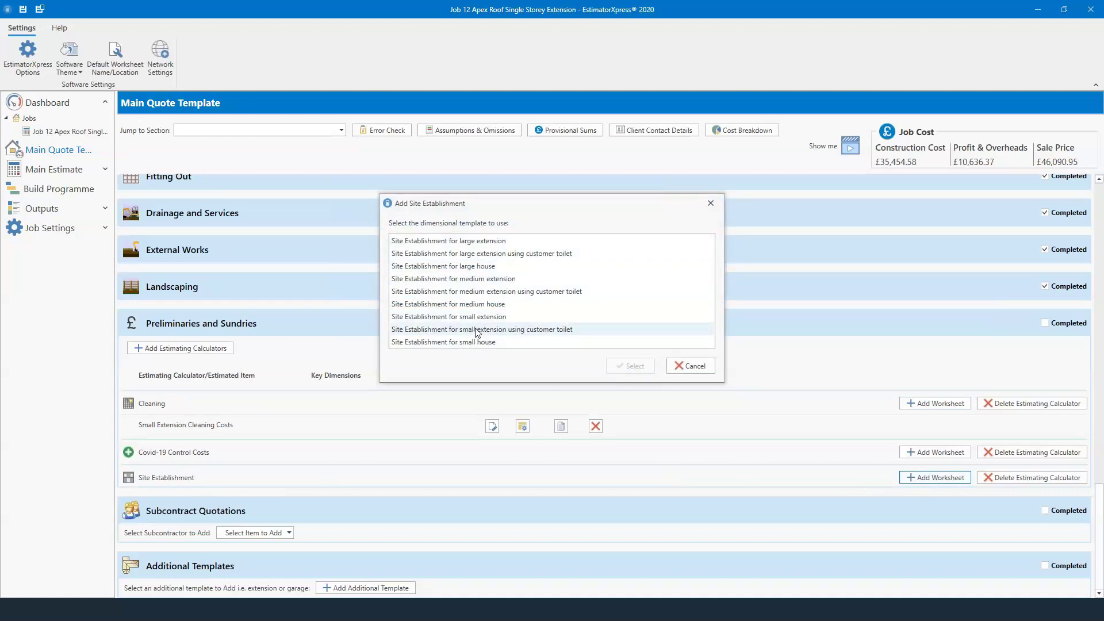
{"action": "left_click", "coordinate": [486, 317]}
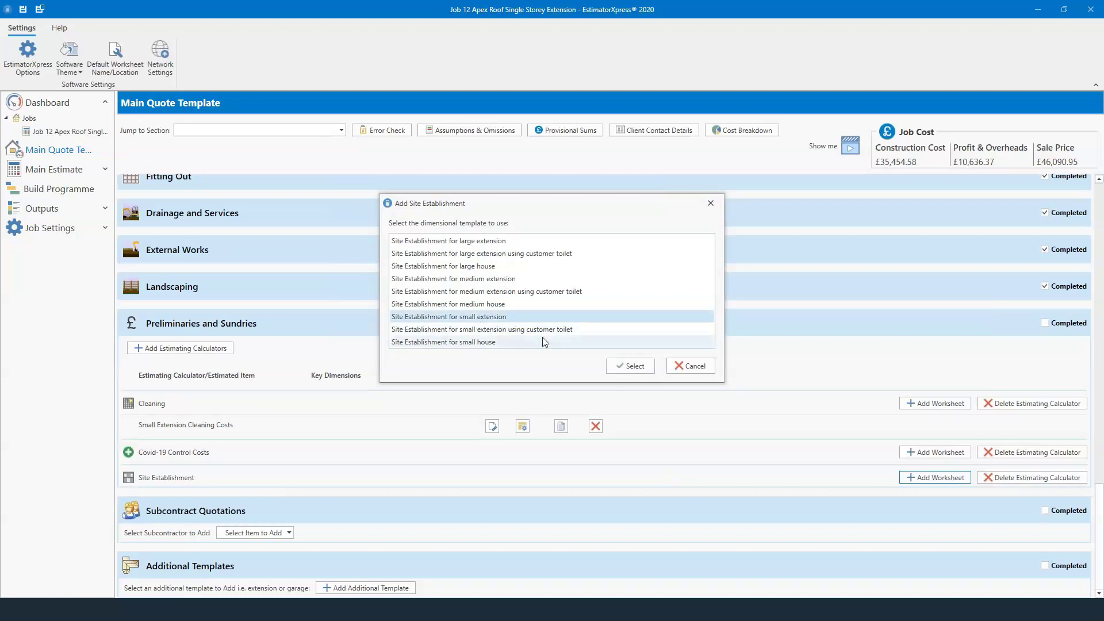
{"action": "left_click", "coordinate": [630, 365]}
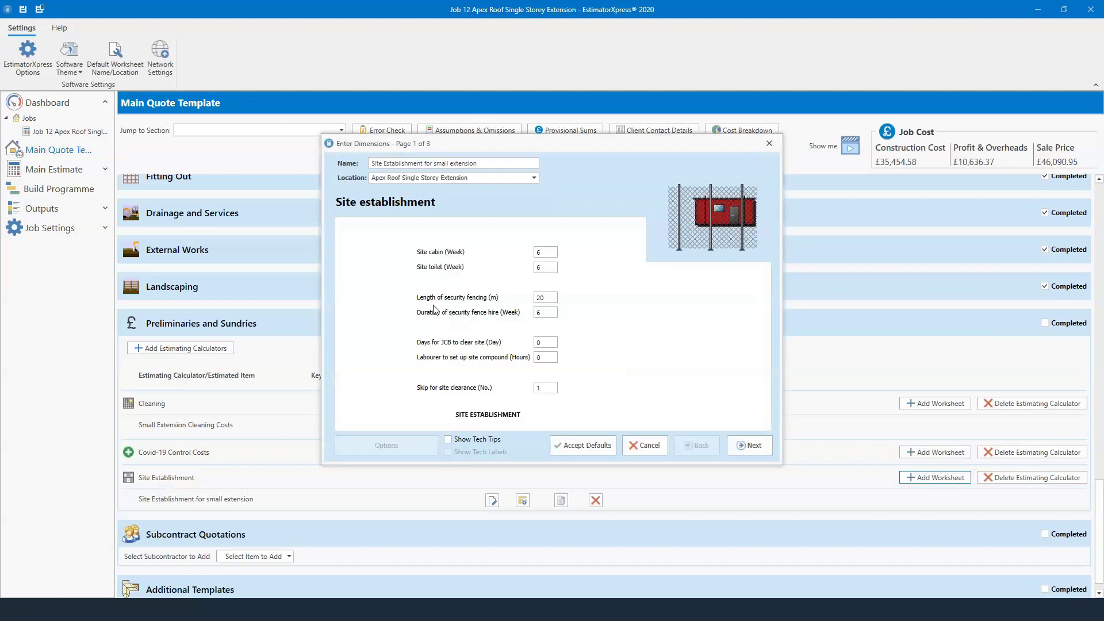
{"action": "left_click", "coordinate": [551, 252]}
{"action": "key", "text": "BackSpace"}
{"action": "type", "text": "0"}
{"action": "left_click", "coordinate": [551, 268]}
{"action": "type", "text": "12"}
{"action": "left_click", "coordinate": [741, 447]}
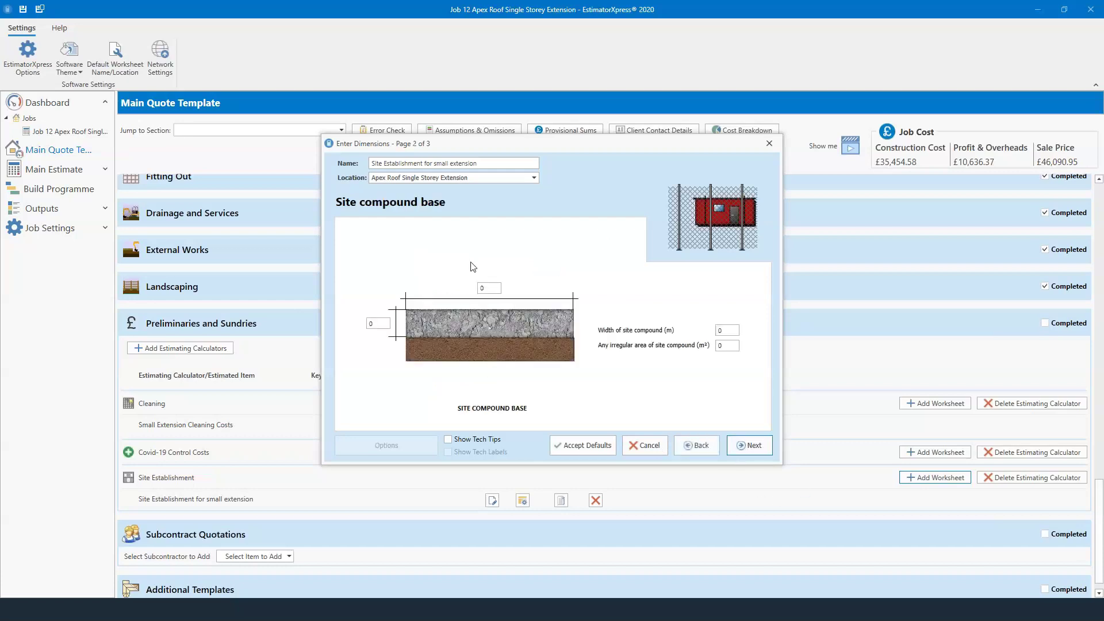
{"action": "left_click", "coordinate": [749, 447]}
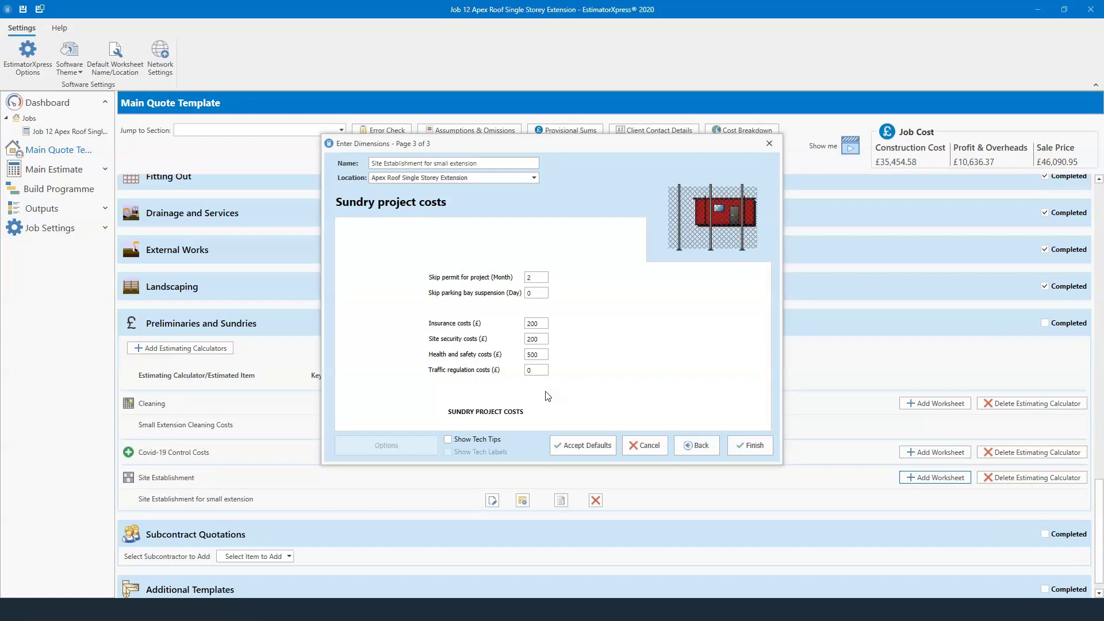
{"action": "left_click", "coordinate": [750, 444]}
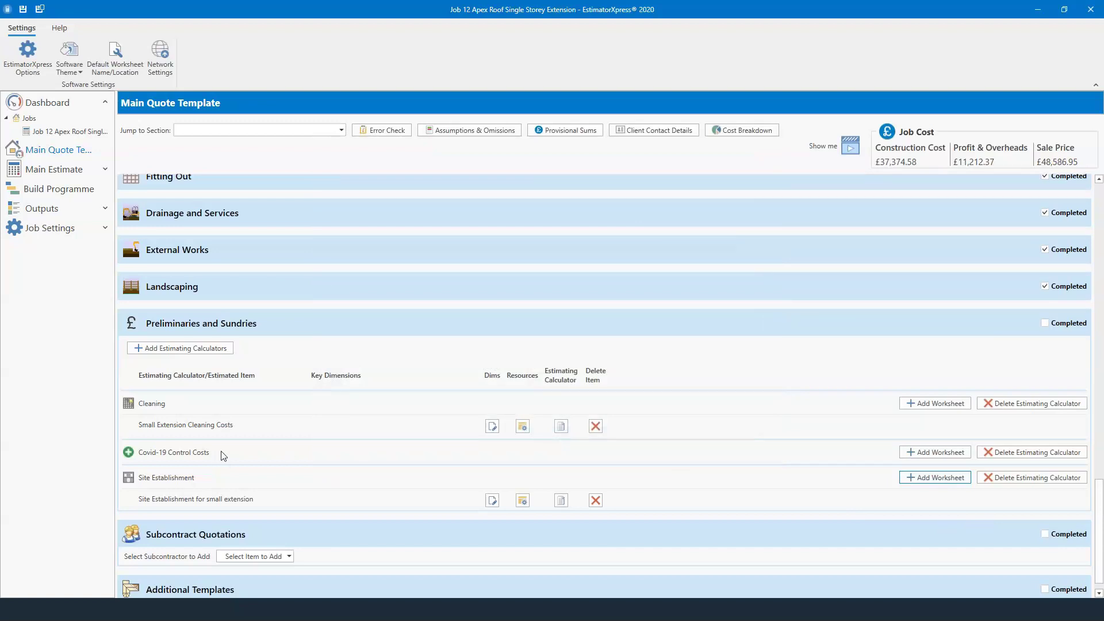
Step: Add a Covid-19 Control Costs worksheet from the Small Extension template with its defaults, and mark Preliminaries and Sundries as completed
{"action": "left_click", "coordinate": [914, 453]}
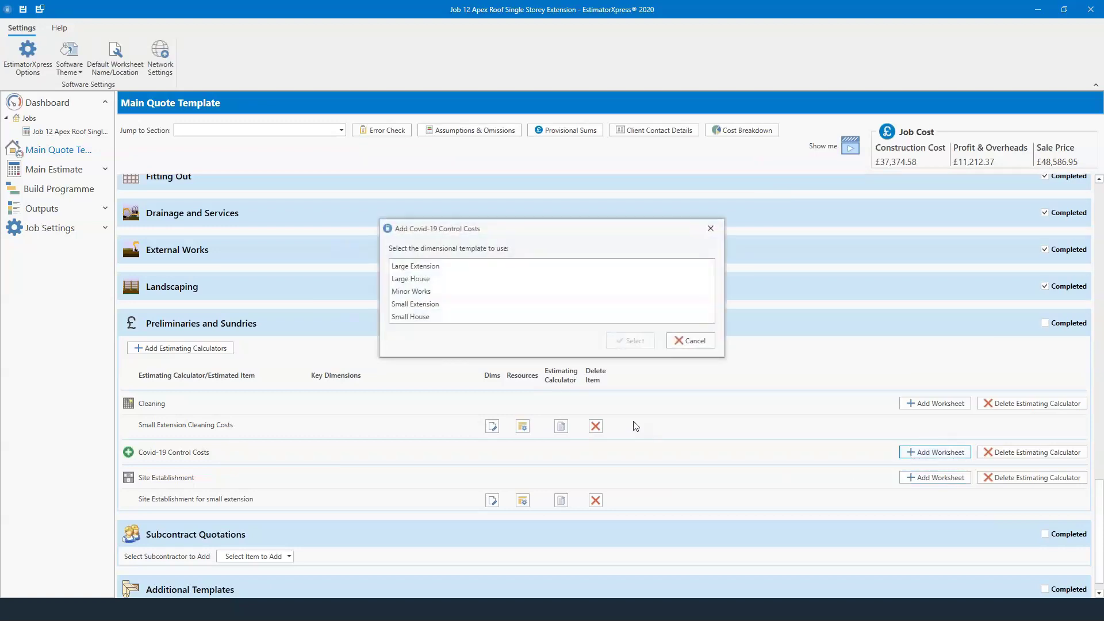
{"action": "left_click", "coordinate": [434, 305]}
{"action": "left_click", "coordinate": [616, 342]}
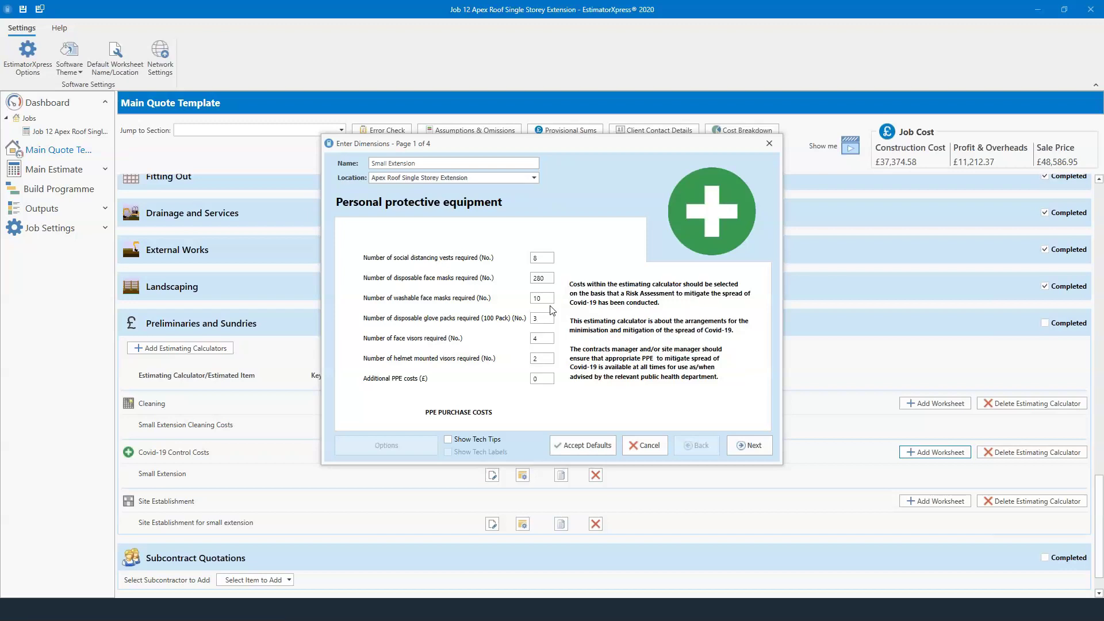
{"action": "left_click", "coordinate": [750, 445]}
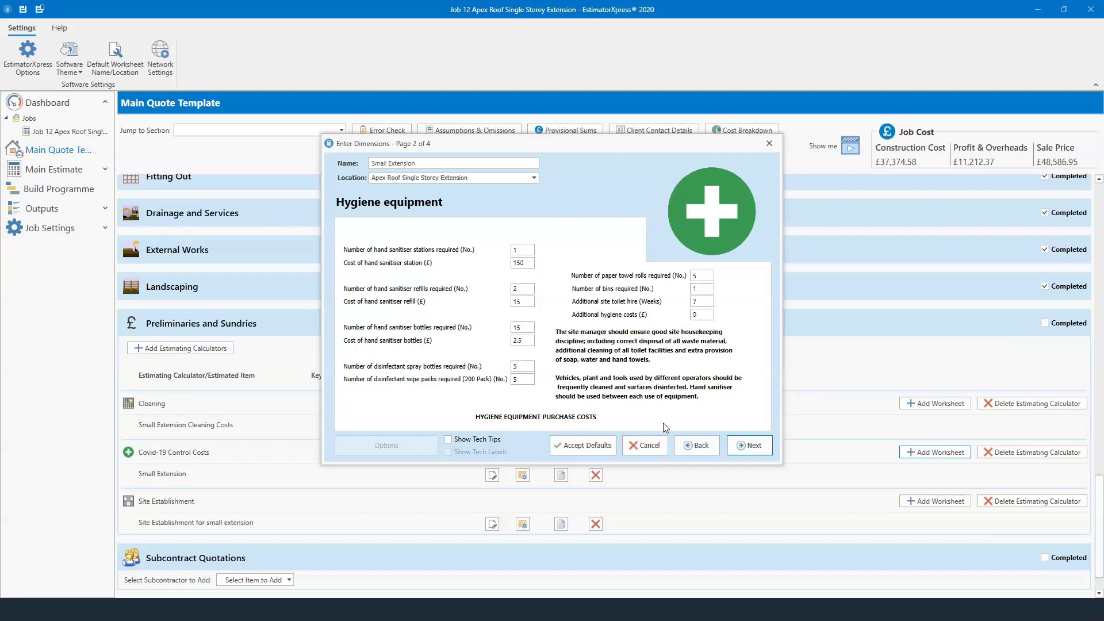
{"action": "left_click", "coordinate": [743, 447]}
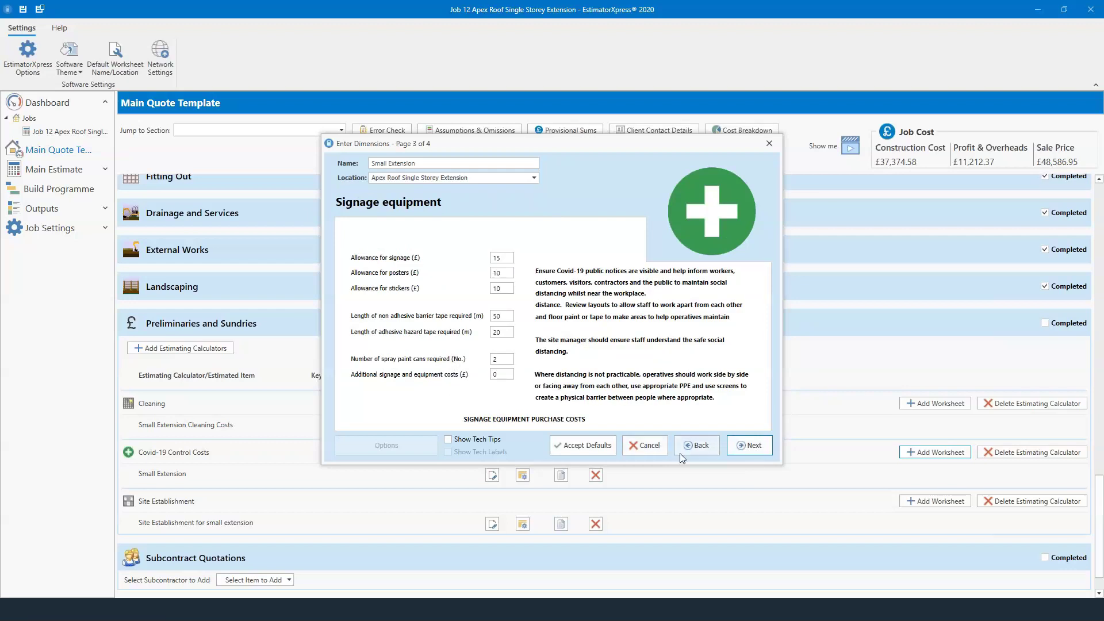
{"action": "left_click", "coordinate": [750, 448]}
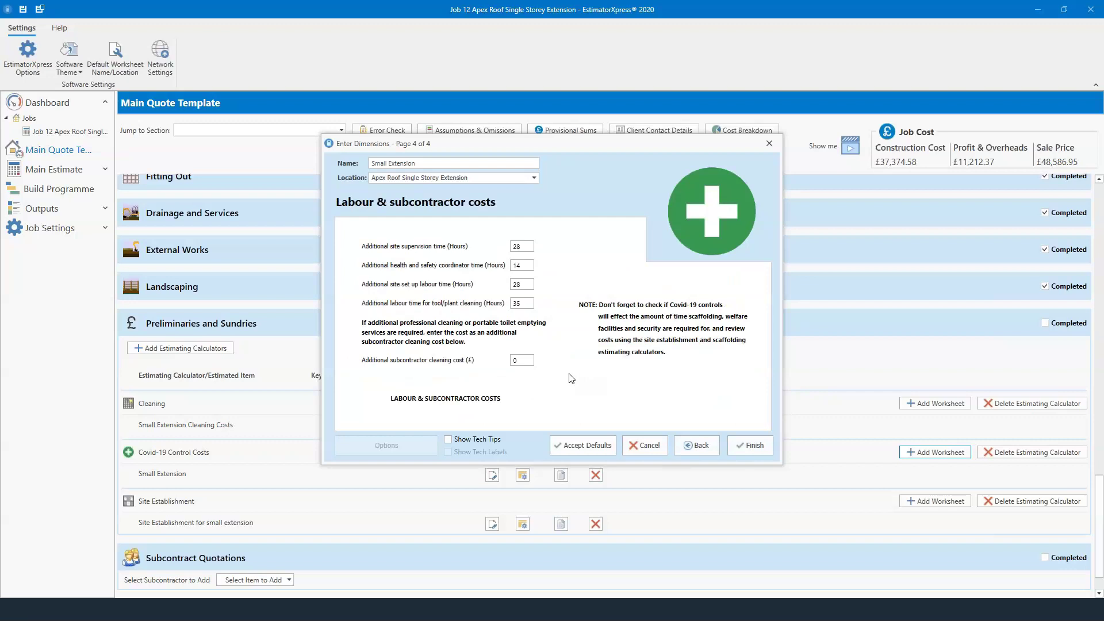
{"action": "left_click", "coordinate": [740, 446]}
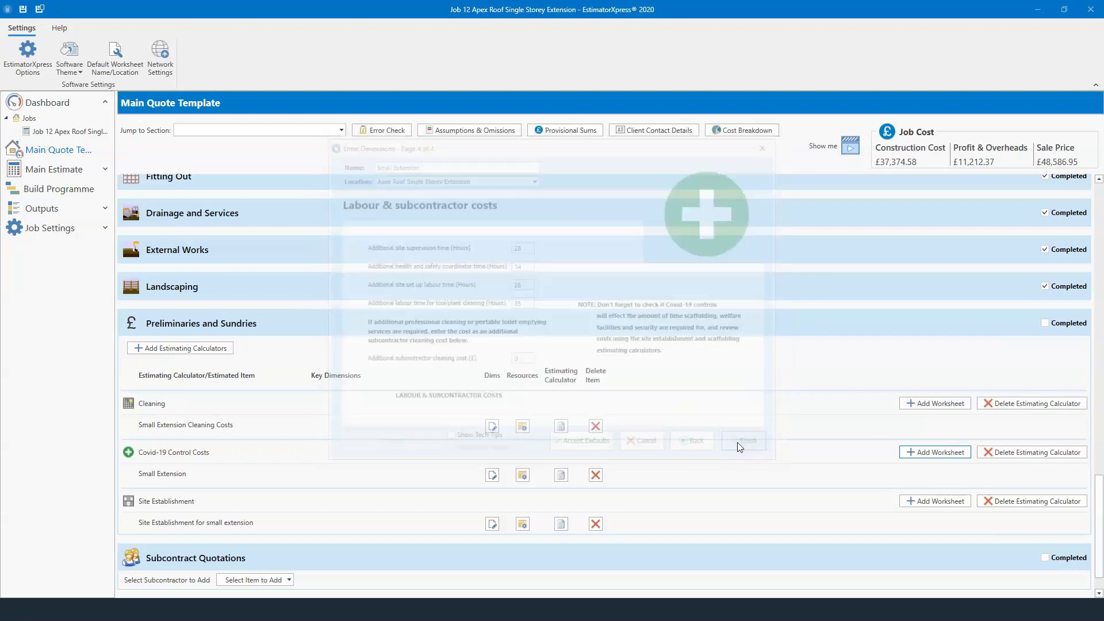
{"action": "left_click", "coordinate": [1052, 327]}
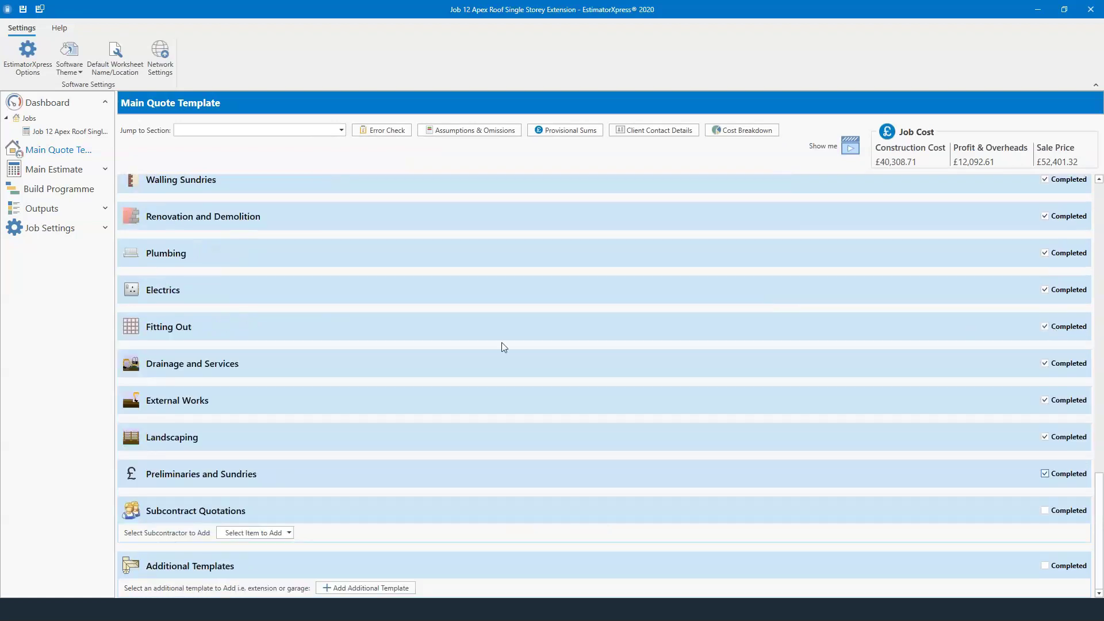
Step: Add a Scaffolding Contractor subcontract quotation for "erect scaffold" with a cost allowance of 650 and build phase Erect Scaffold
{"action": "left_click", "coordinate": [289, 532]}
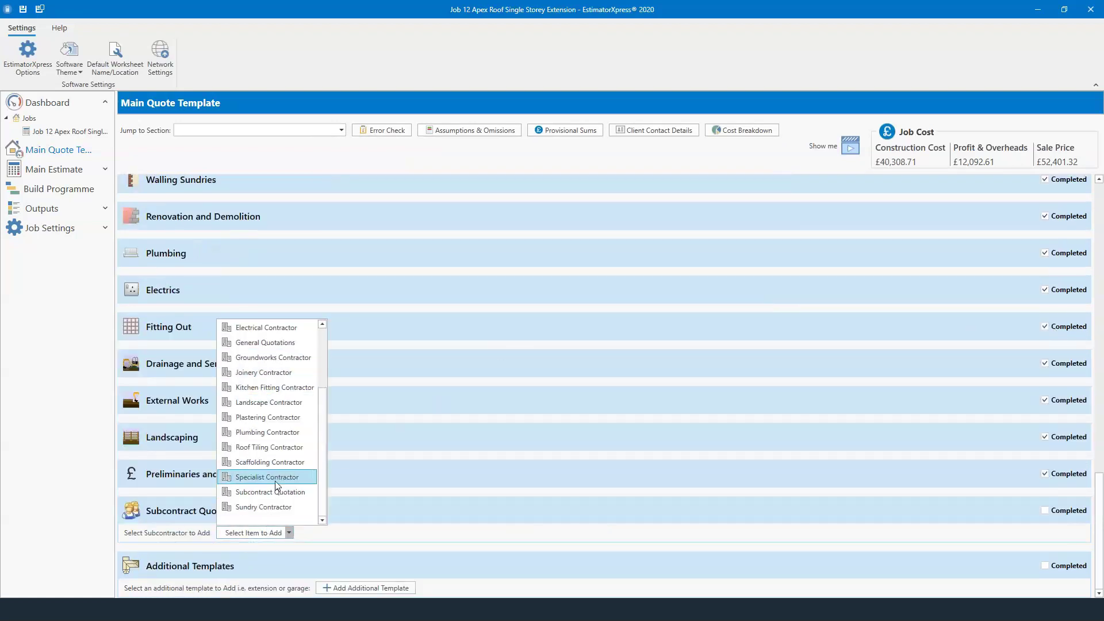
{"action": "left_click", "coordinate": [270, 462]}
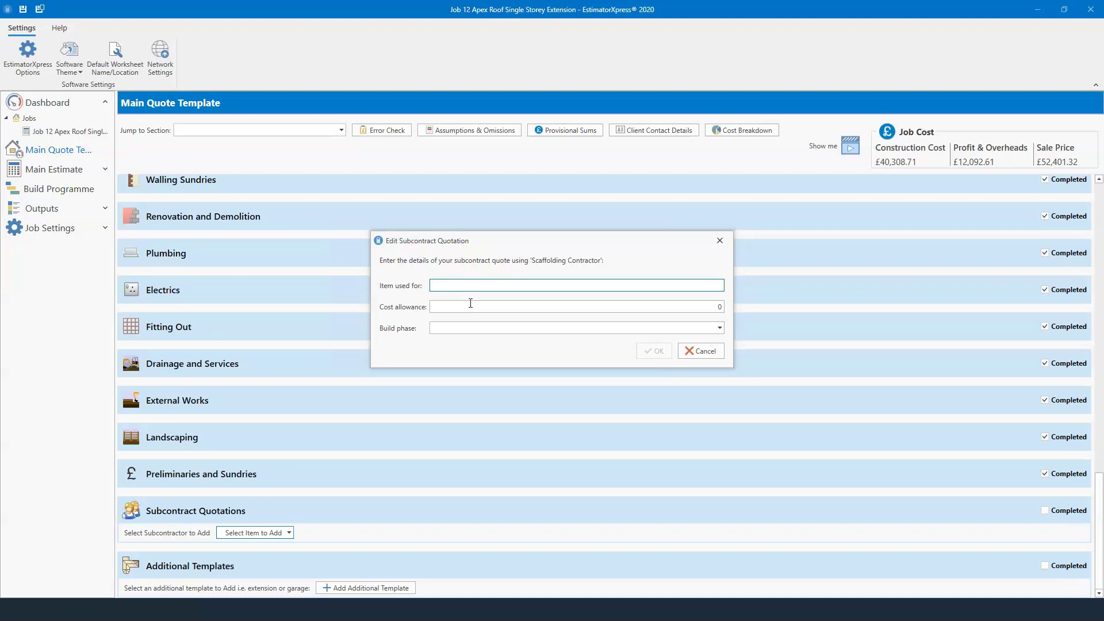
{"action": "type", "text": "erect scaffold"}
{"action": "key", "text": "Tab"}
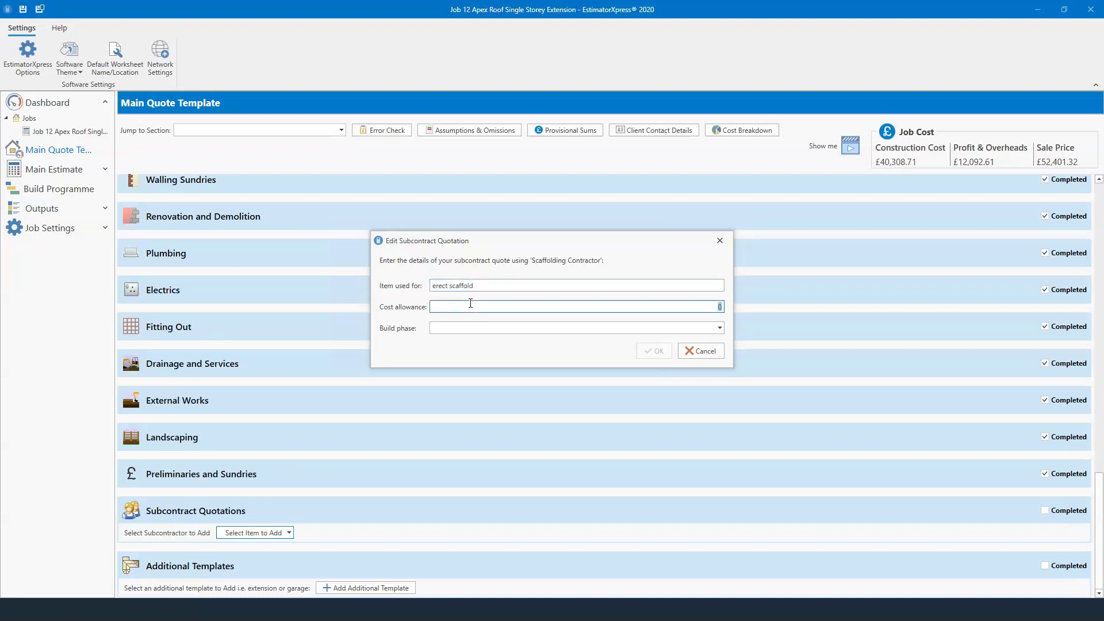
{"action": "type", "text": "650"}
{"action": "key", "text": "Tab"}
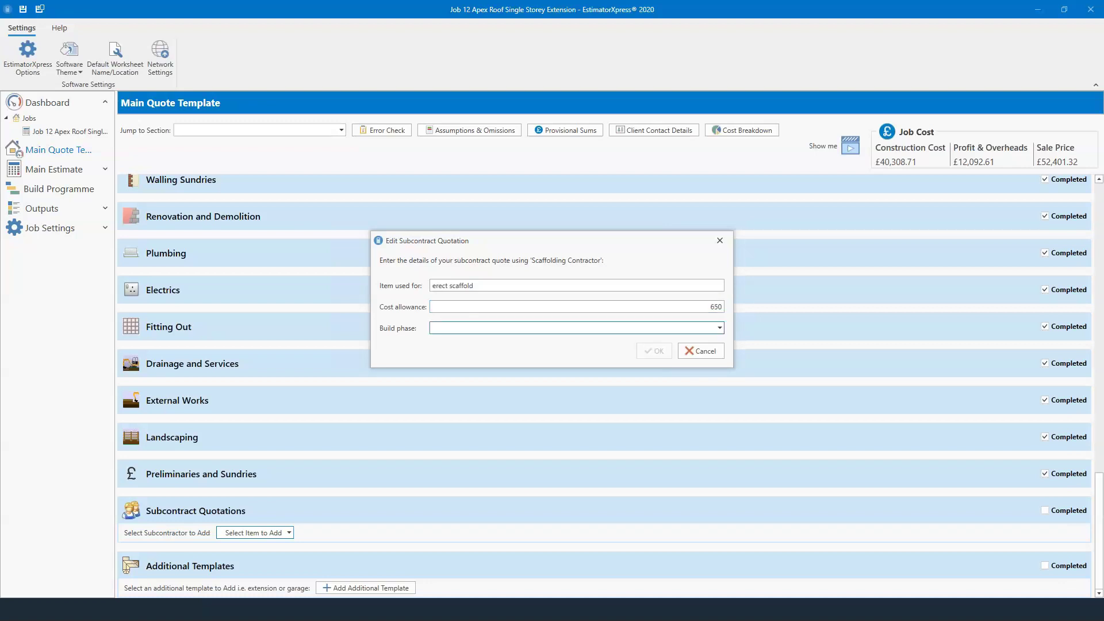
{"action": "left_click", "coordinate": [479, 329]}
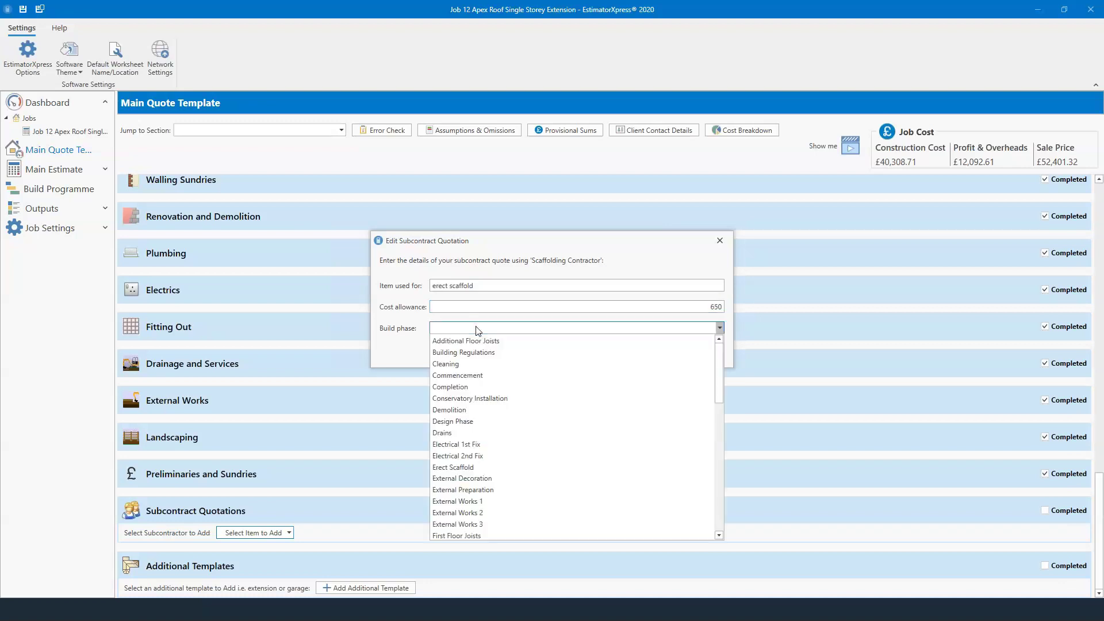
{"action": "left_click", "coordinate": [469, 469]}
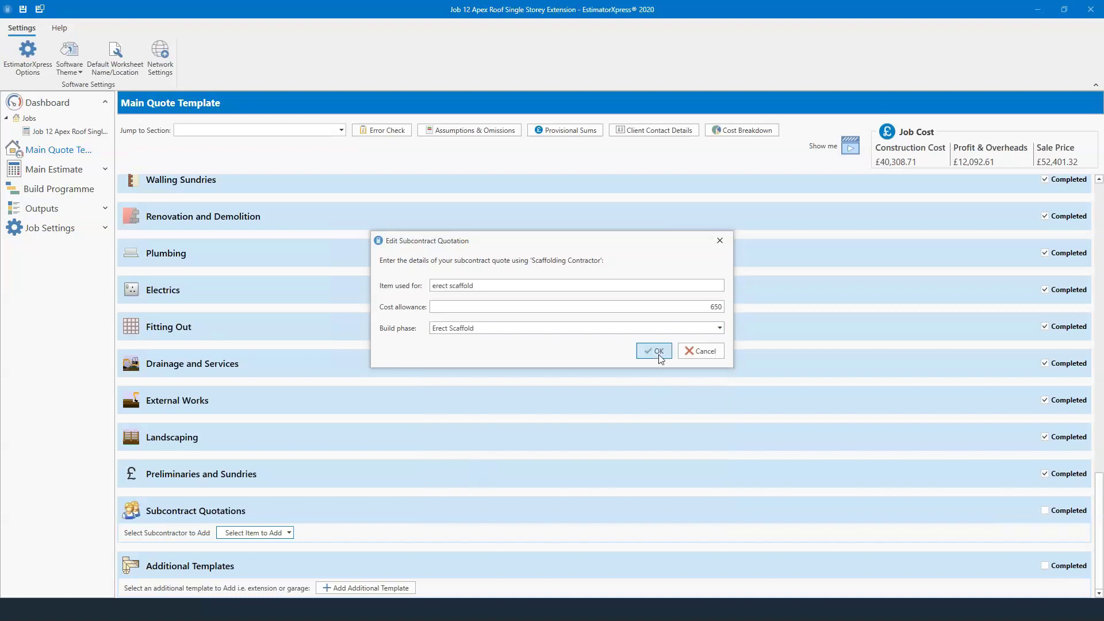
{"action": "left_click", "coordinate": [655, 350]}
Step: Add a Kitchen Fitting Contractor quotation for "fit kitchen", cost allowance 2000, build phase Internal Fitting Out, and mark Subcontract Quotations as completed
{"action": "left_click", "coordinate": [280, 536]}
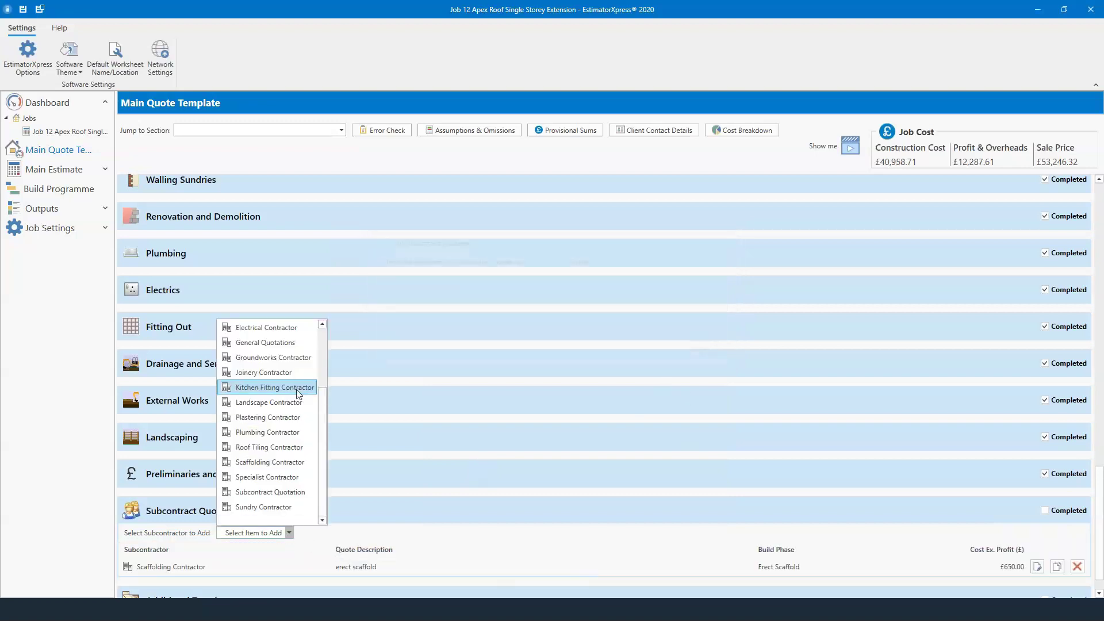
{"action": "left_click", "coordinate": [267, 387]}
{"action": "type", "text": "fiot"}
{"action": "type", "text": "t"}
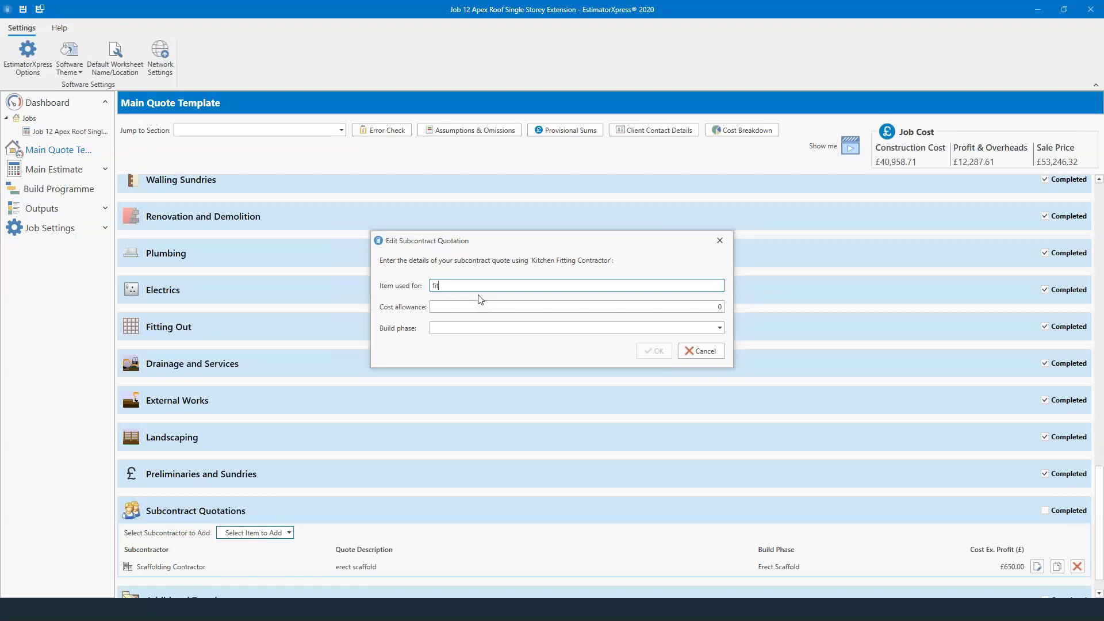
{"action": "type", "text": " kitchen"}
{"action": "left_click", "coordinate": [618, 308]}
{"action": "type", "text": "2000"}
{"action": "left_click", "coordinate": [598, 329]}
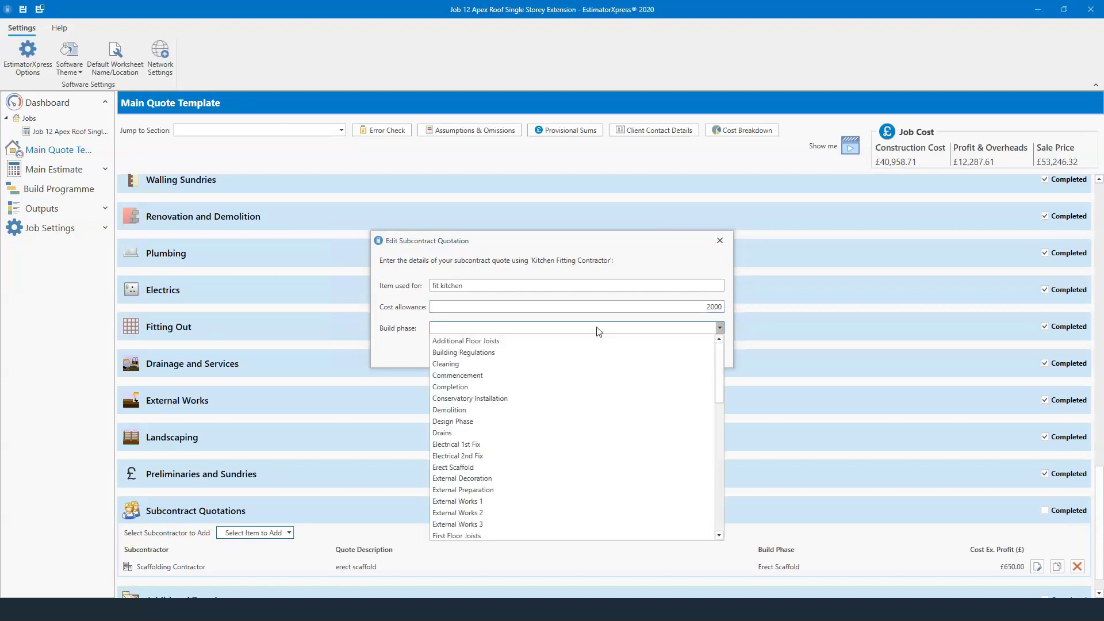
{"action": "scroll", "coordinate": [520, 486], "scroll_direction": "down", "scroll_amount": 5}
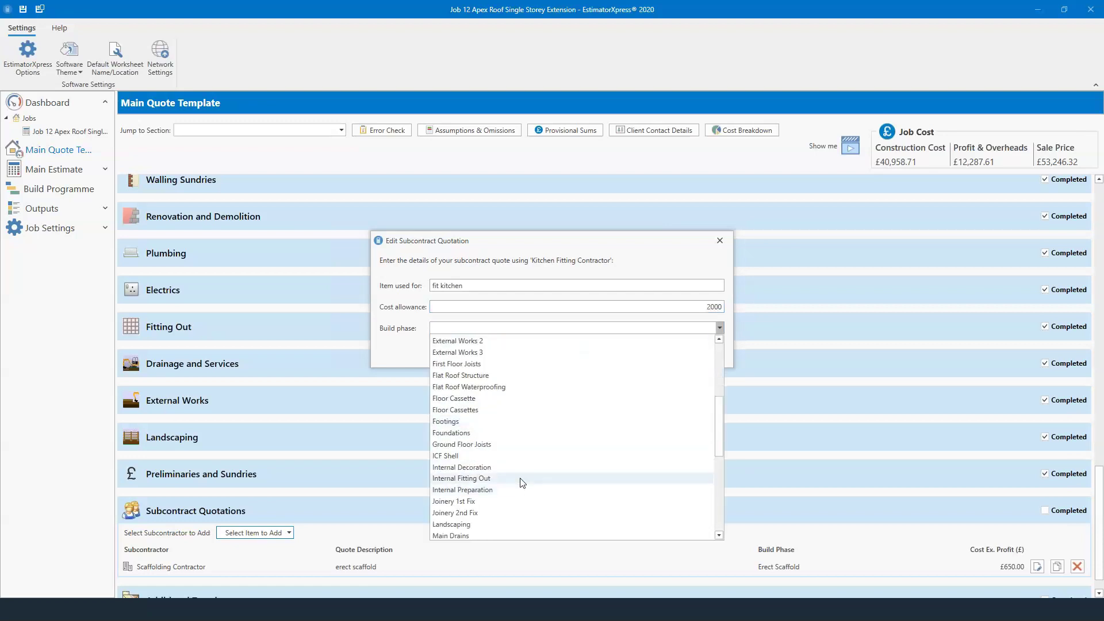
{"action": "left_click", "coordinate": [523, 478]}
{"action": "left_click", "coordinate": [653, 350]}
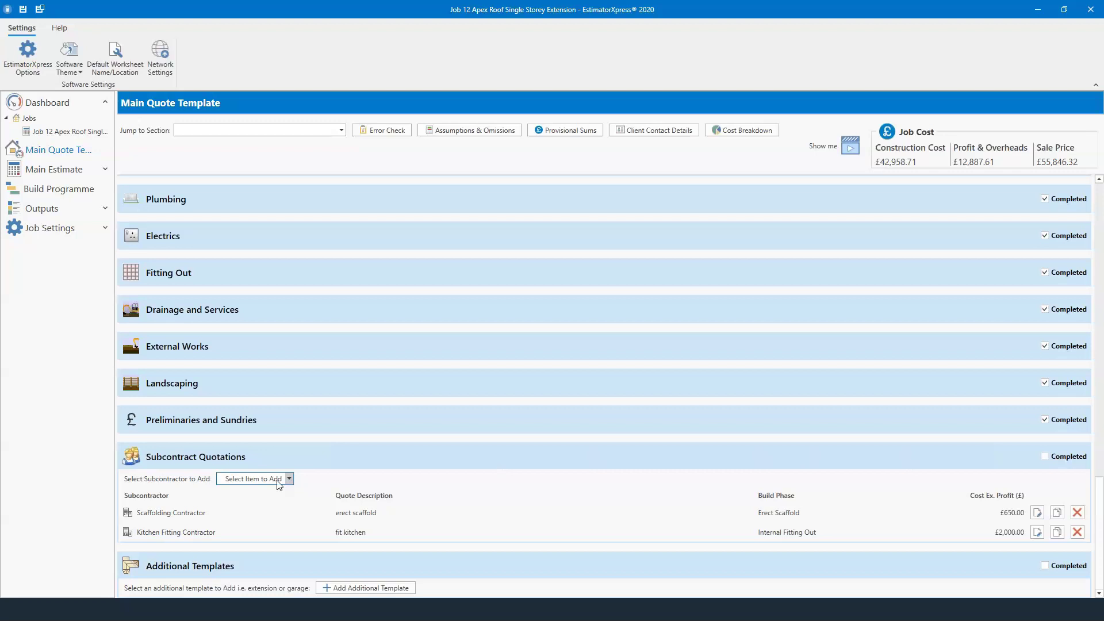
{"action": "left_click", "coordinate": [1068, 459]}
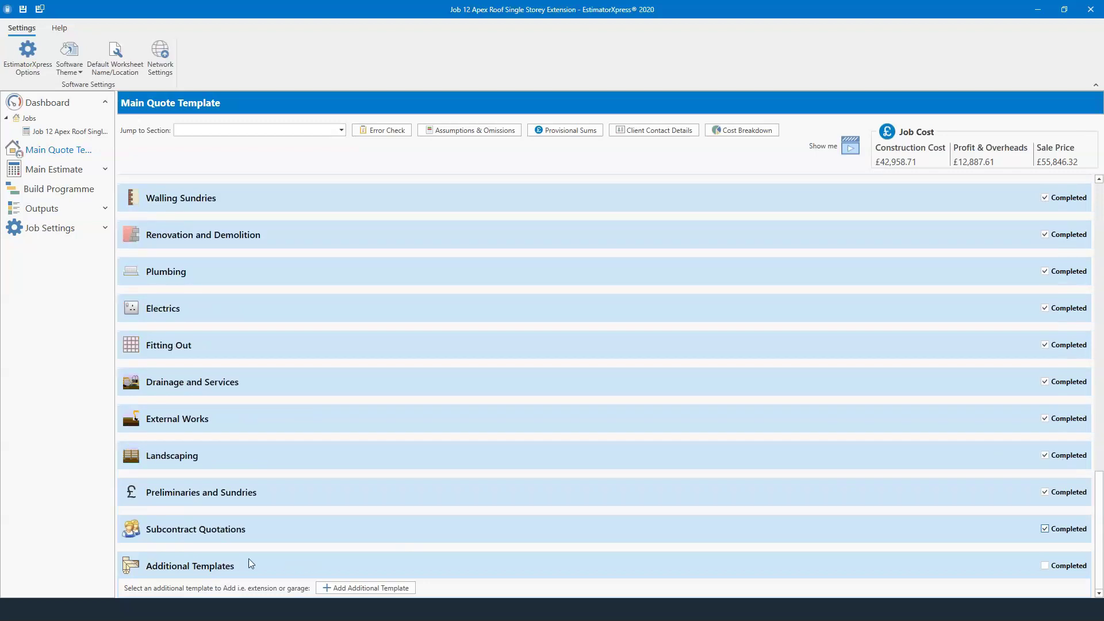
Step: Review the available additional template types without adding one, and mark Additional Templates as completed
{"action": "left_click", "coordinate": [385, 590]}
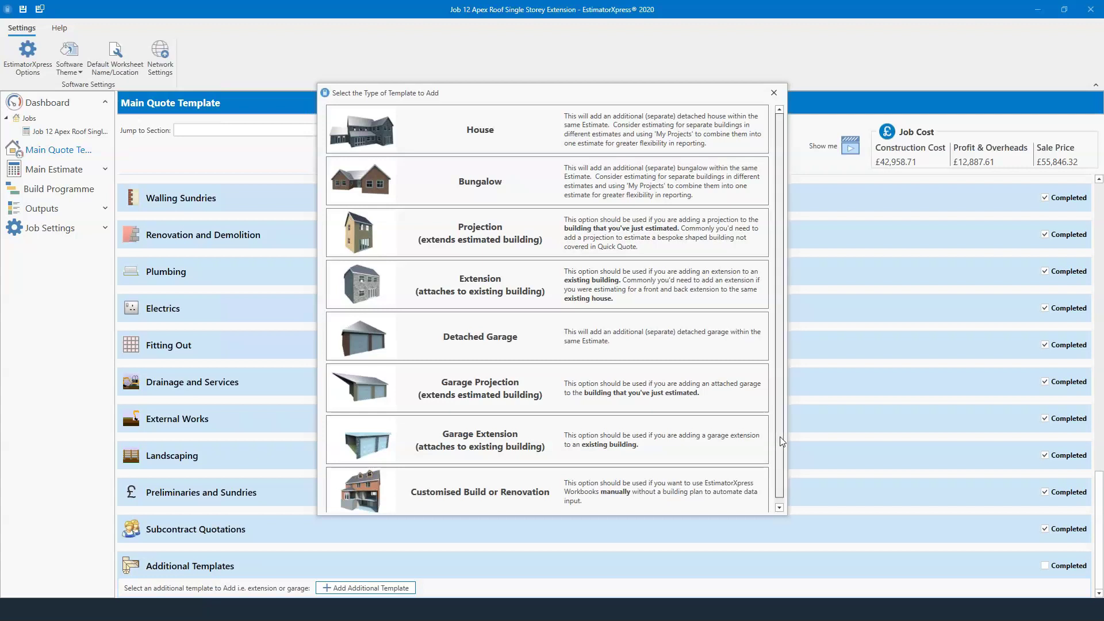
{"action": "scroll", "coordinate": [782, 441], "scroll_direction": "down", "scroll_amount": 1}
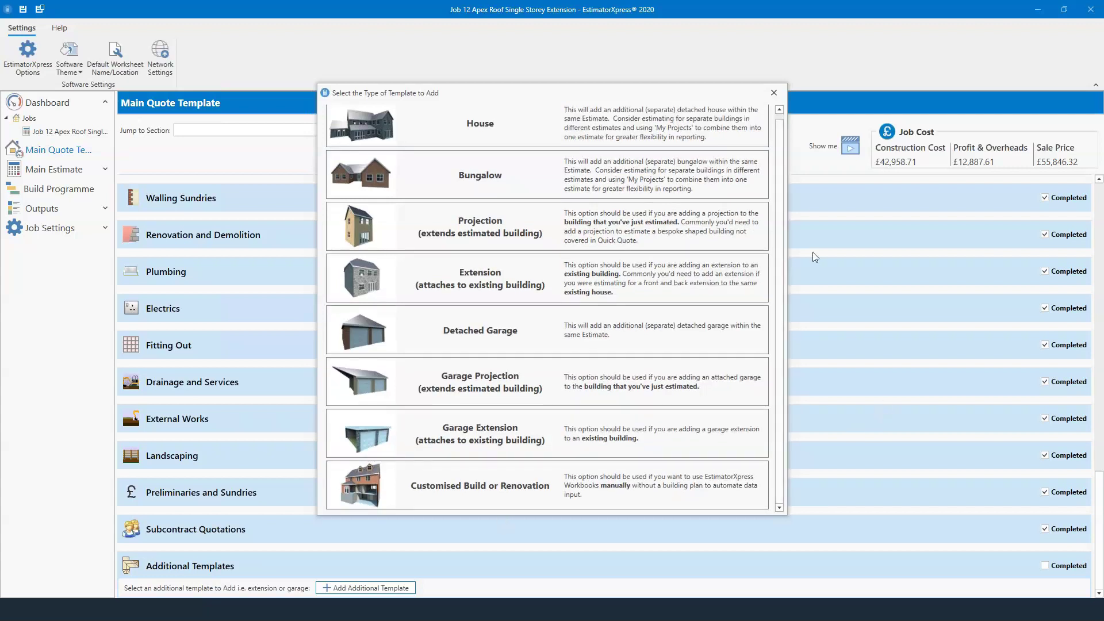
{"action": "left_click", "coordinate": [774, 92]}
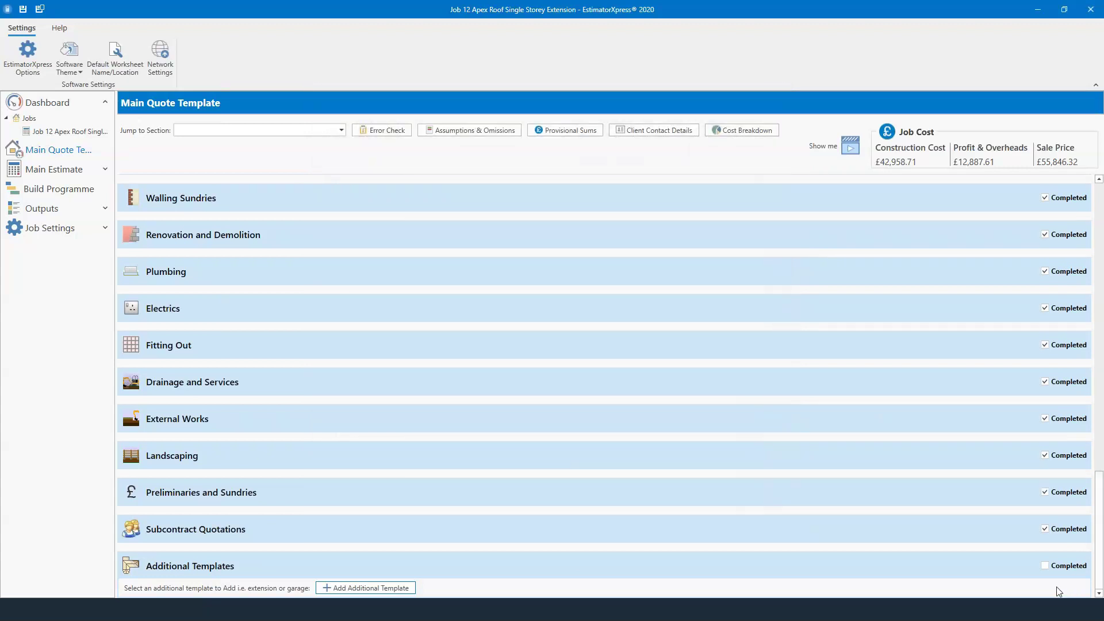
{"action": "left_click", "coordinate": [1046, 566]}
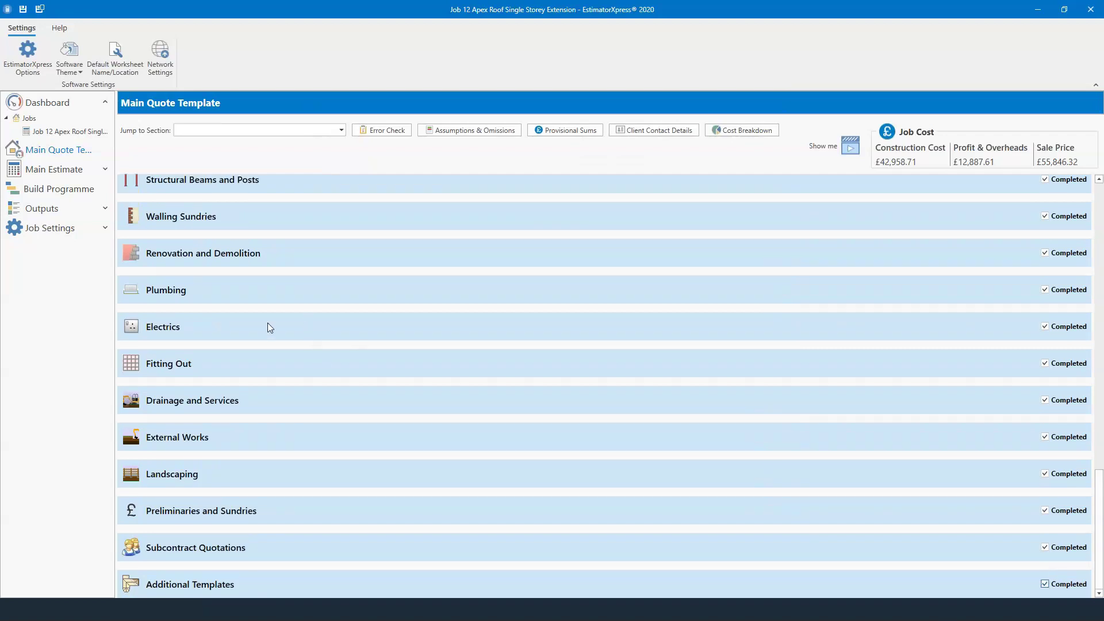
Step: Review the main estimate's costs by build phase and resource type in the job overview, and return to the estimating calculators list
{"action": "scroll", "coordinate": [292, 494], "scroll_direction": "up", "scroll_amount": 5}
{"action": "scroll", "coordinate": [292, 496], "scroll_direction": "up", "scroll_amount": 9}
{"action": "scroll", "coordinate": [320, 455], "scroll_direction": "up", "scroll_amount": 3}
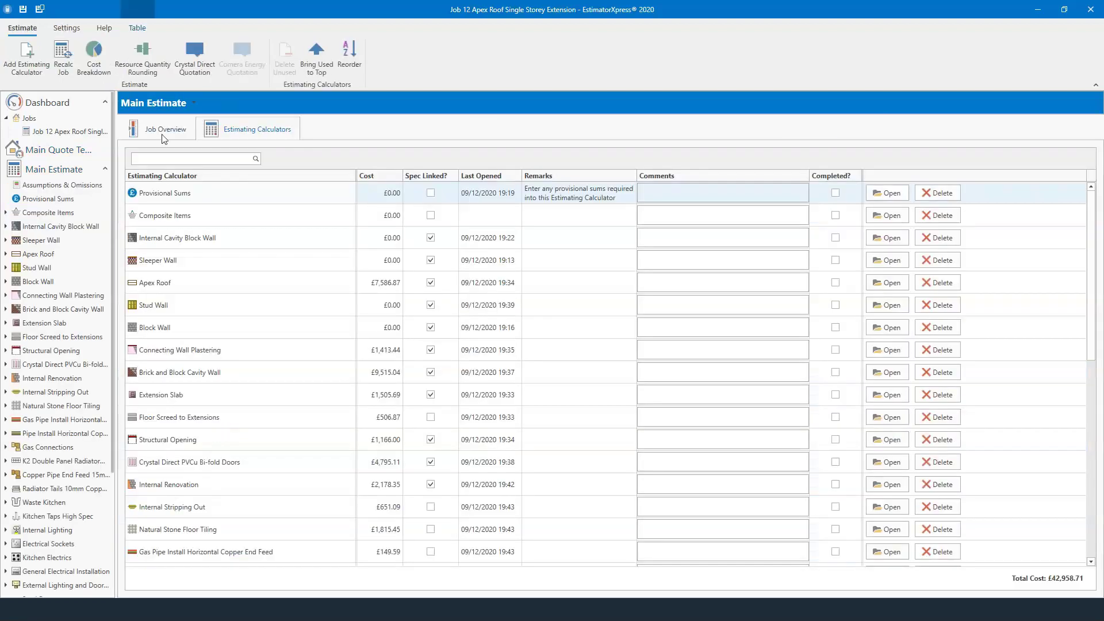
{"action": "left_click", "coordinate": [163, 136]}
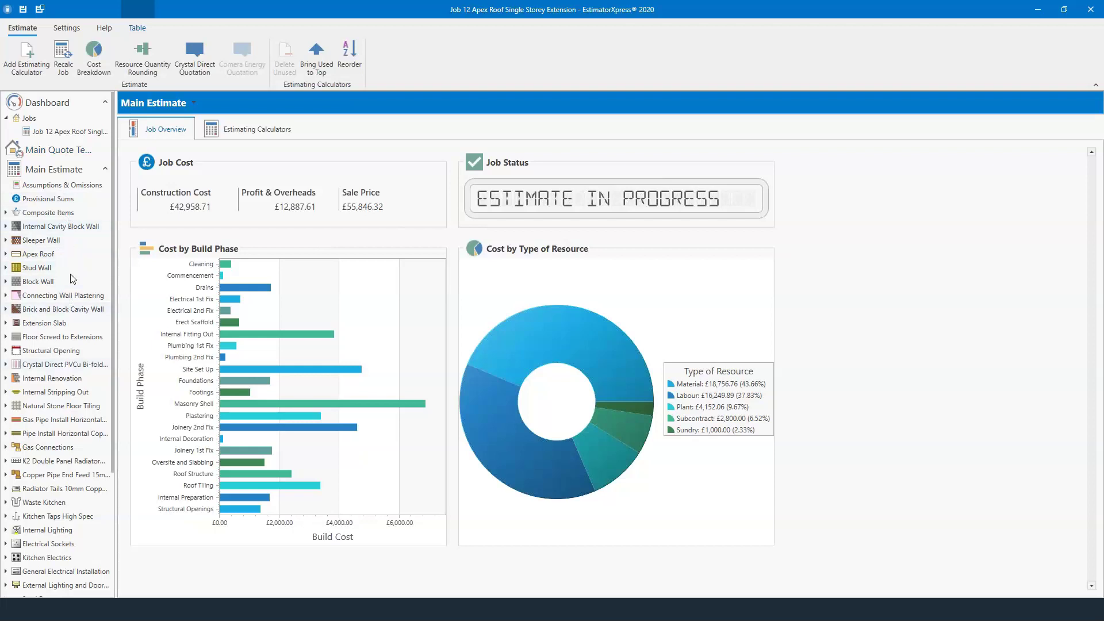
{"action": "left_click", "coordinate": [272, 135]}
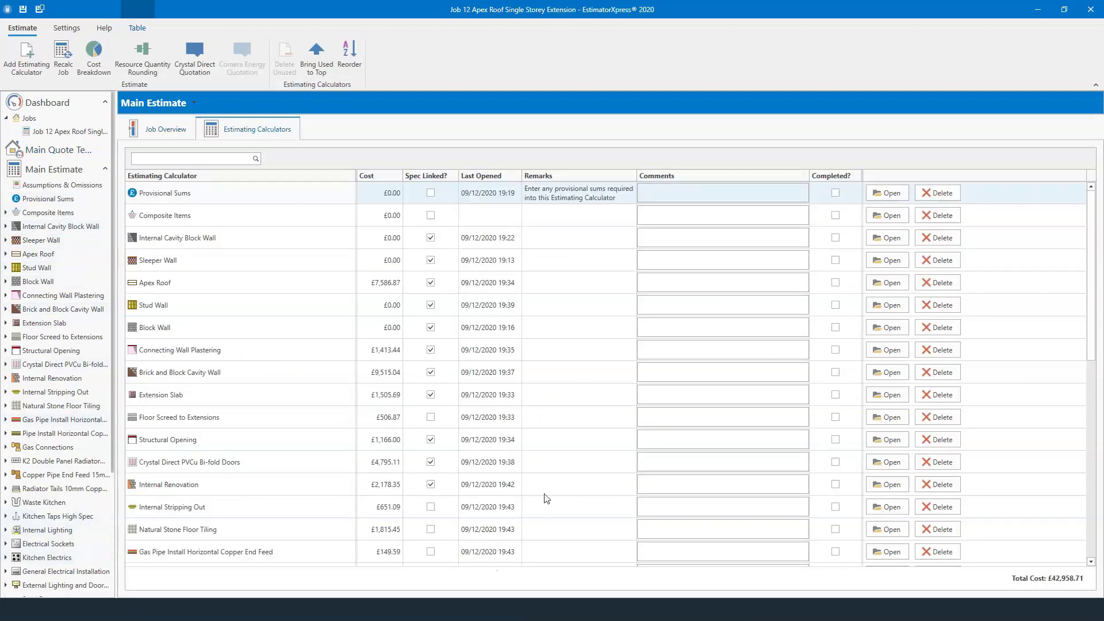
Step: Examine the calculated resources of the Brick and Block Cavity Wall's External Walls worksheet, including blocks above dpc, coursing blocks and cavity insulation
{"action": "left_click", "coordinate": [891, 374]}
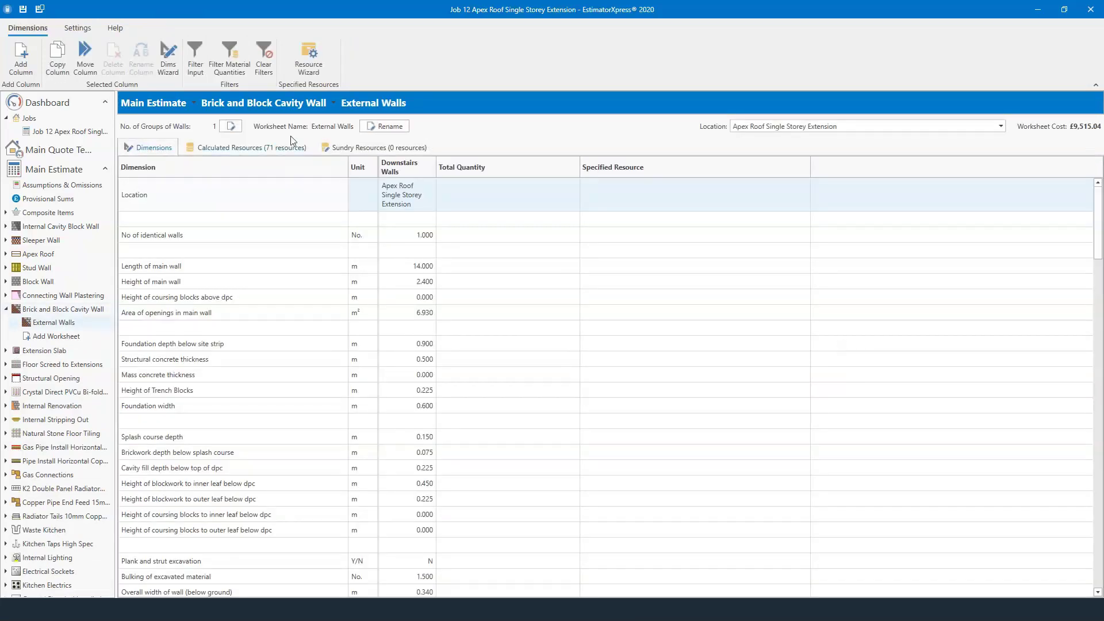
{"action": "left_click", "coordinate": [277, 148]}
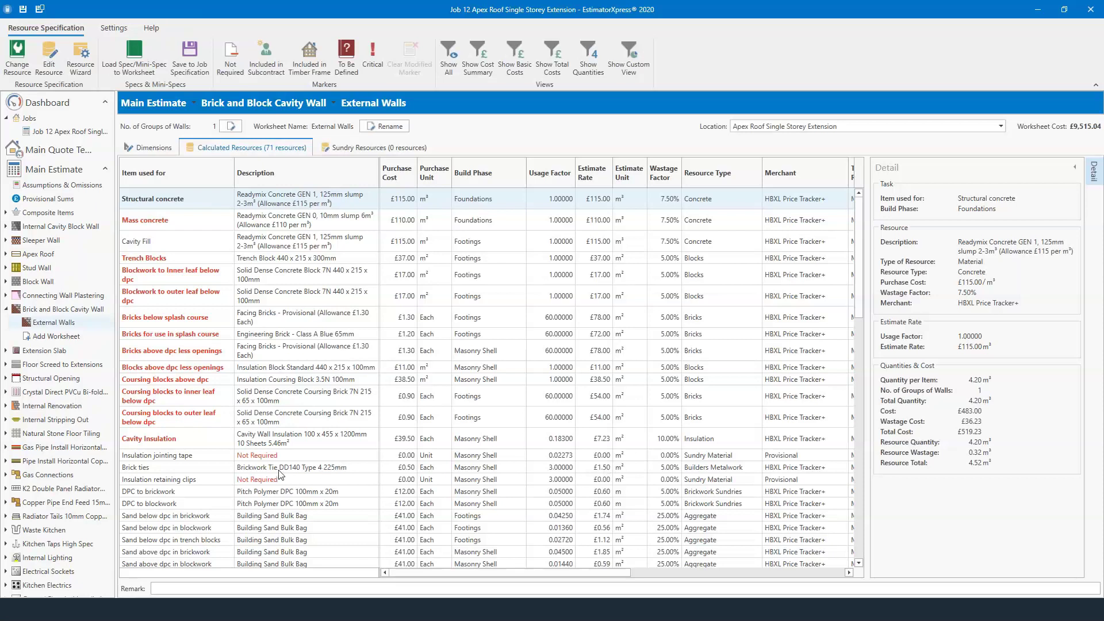
{"action": "left_click", "coordinate": [297, 368]}
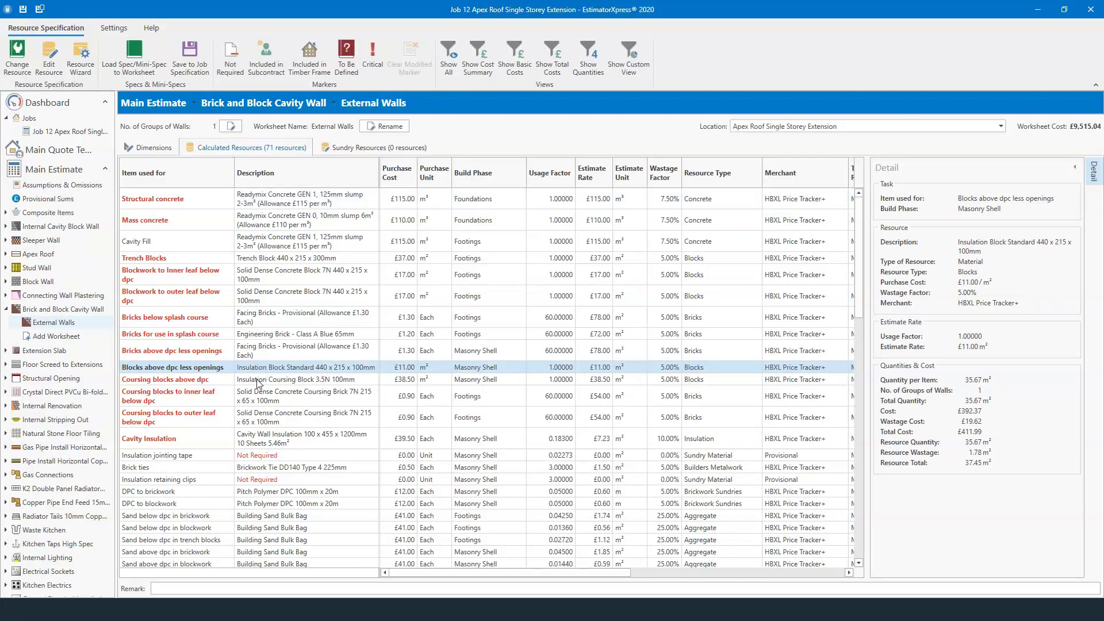
{"action": "left_click", "coordinate": [216, 382]}
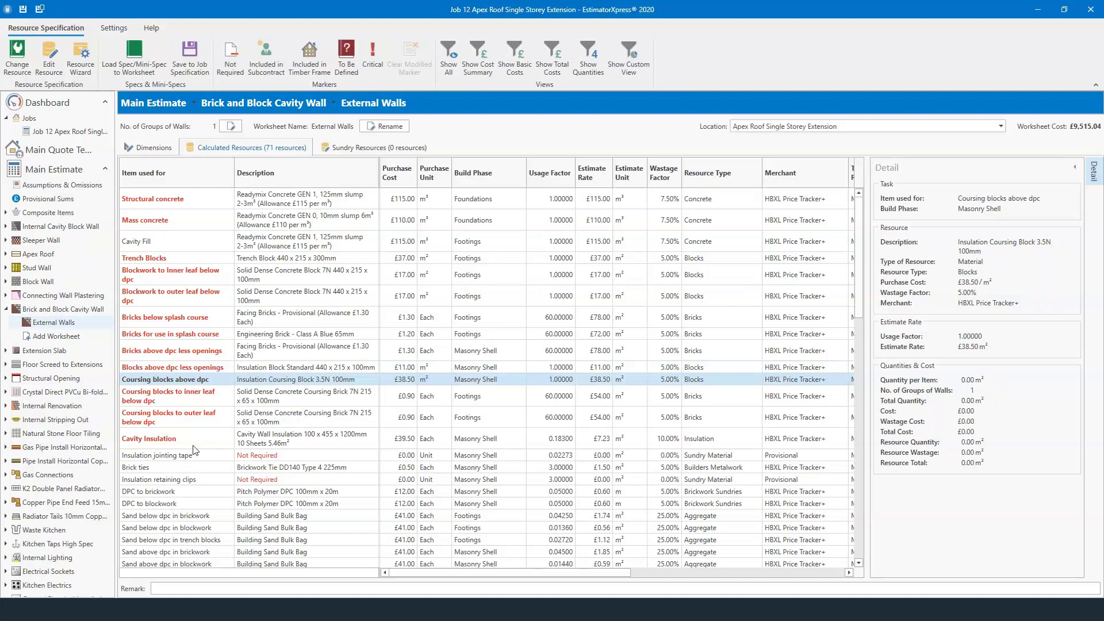
{"action": "left_click", "coordinate": [174, 443]}
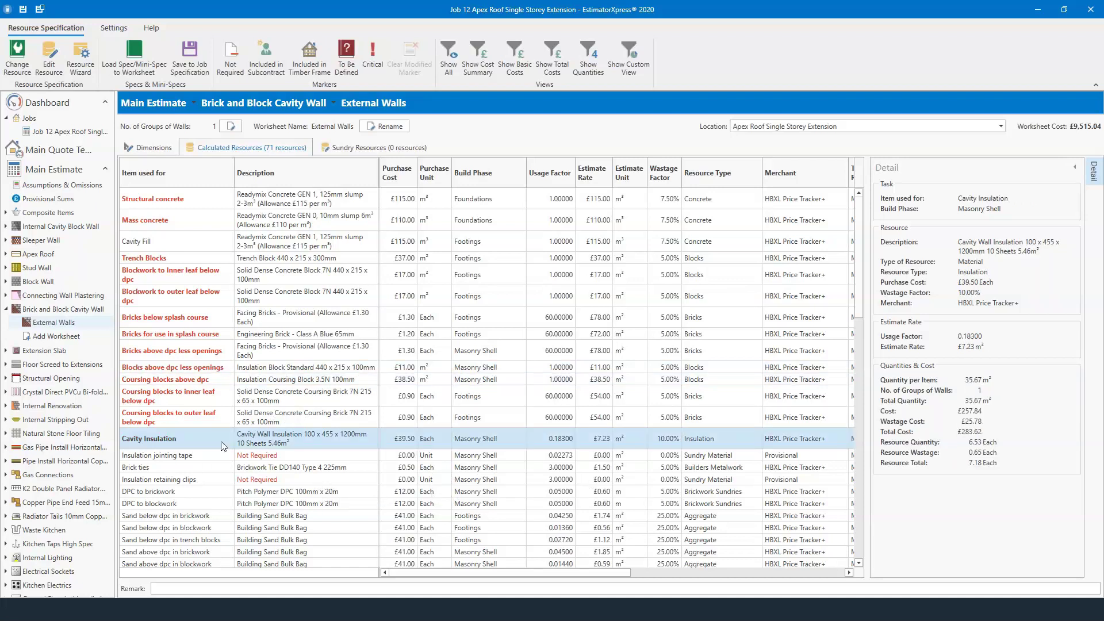
Step: Open Resource Quantity Rounding from the main estimate and set a manual order quantity of 4 for Building Sand Bulk Bag
{"action": "left_click", "coordinate": [84, 169]}
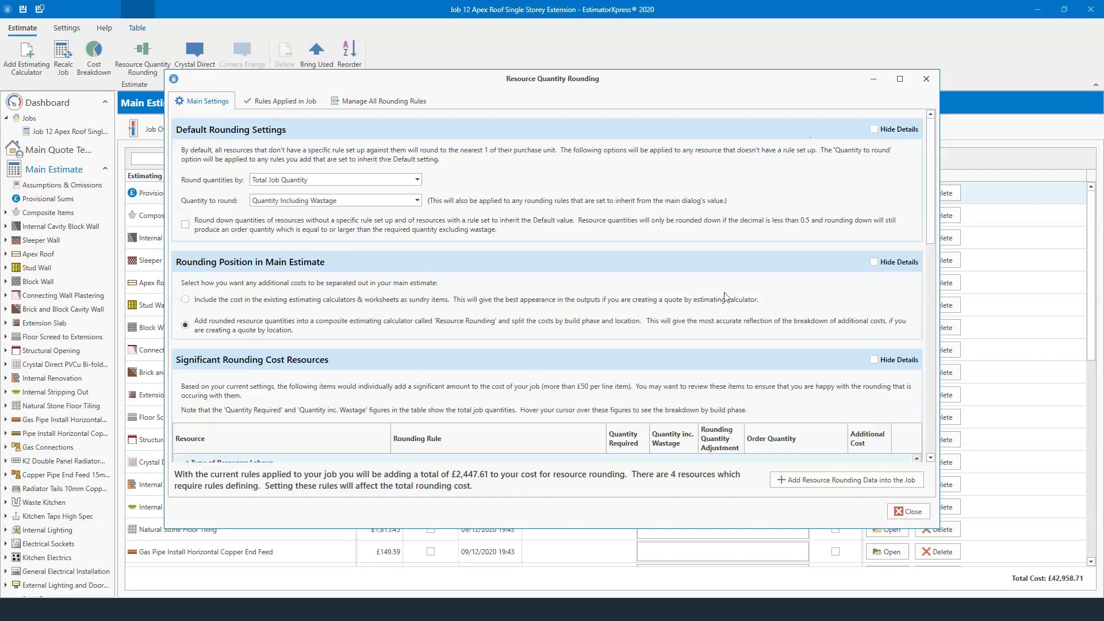
{"action": "left_click", "coordinate": [286, 104]}
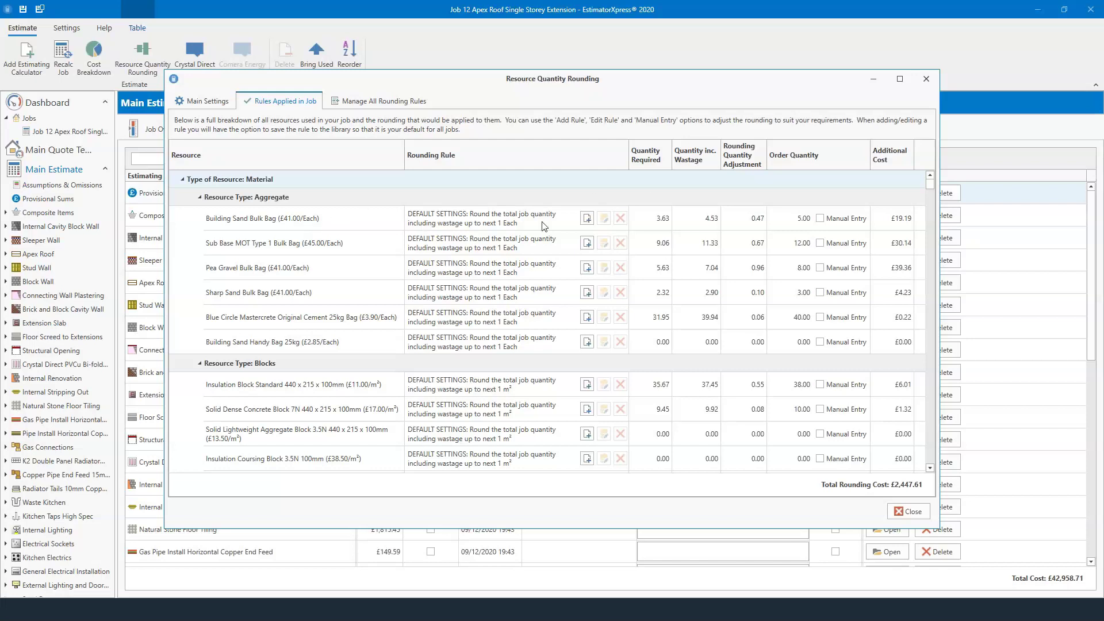
{"action": "mouse_move", "coordinate": [677, 235]}
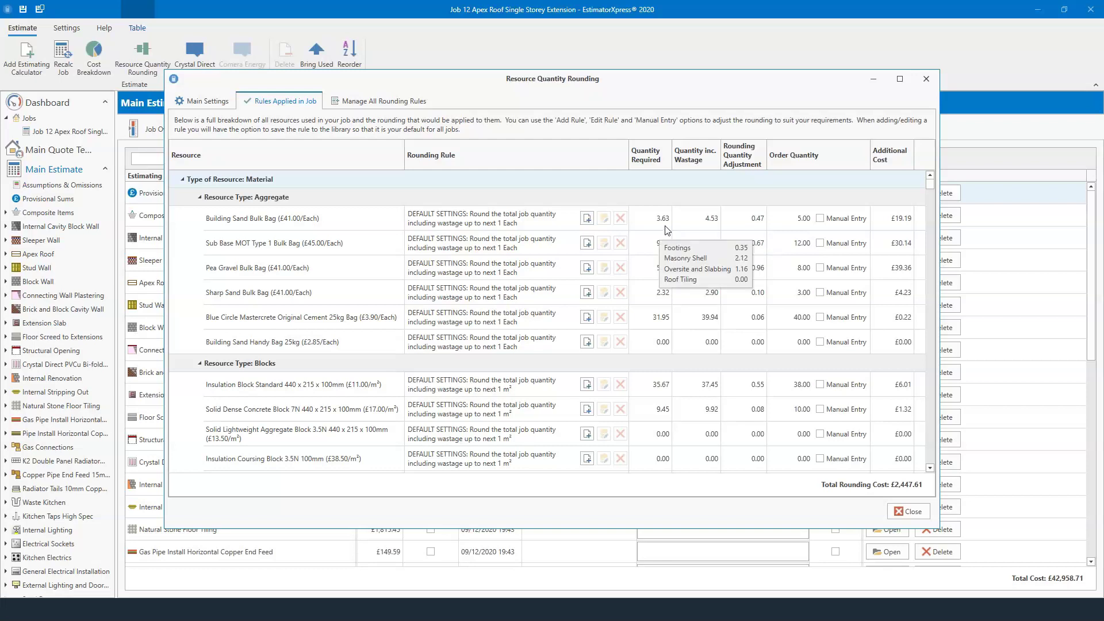
{"action": "mouse_move", "coordinate": [703, 224]}
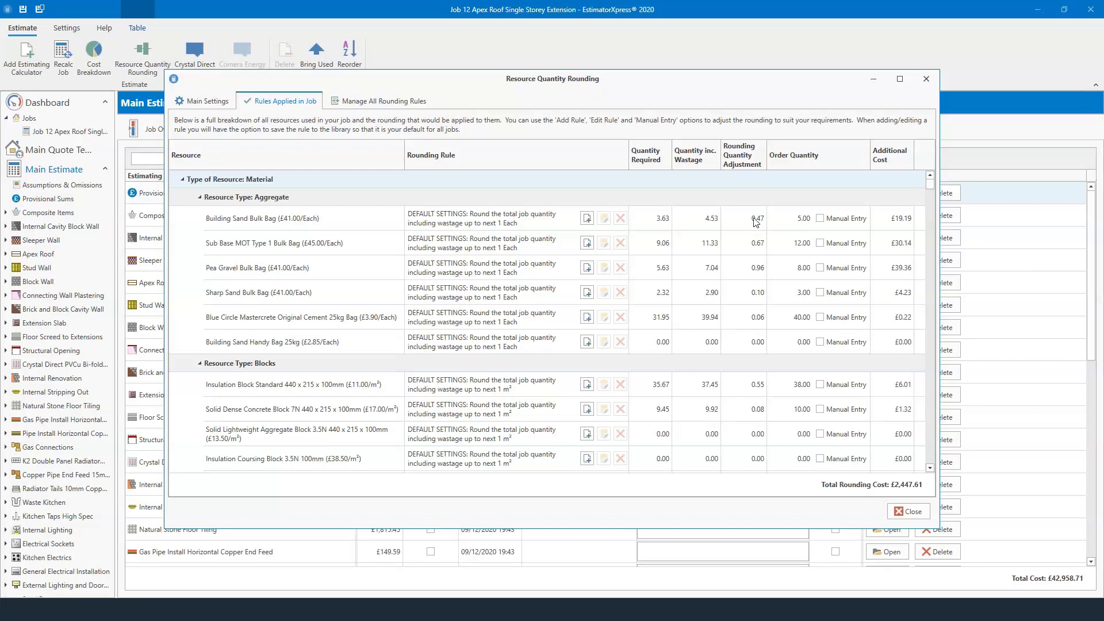
{"action": "left_click", "coordinate": [821, 218]}
{"action": "left_click", "coordinate": [795, 221]}
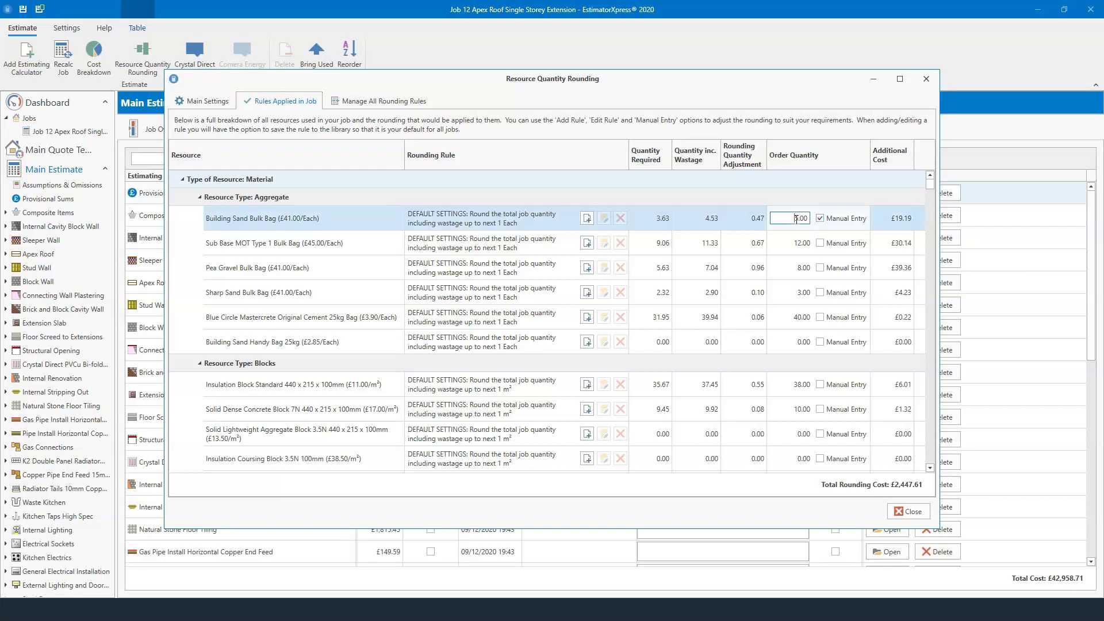
{"action": "type", "text": "4"}
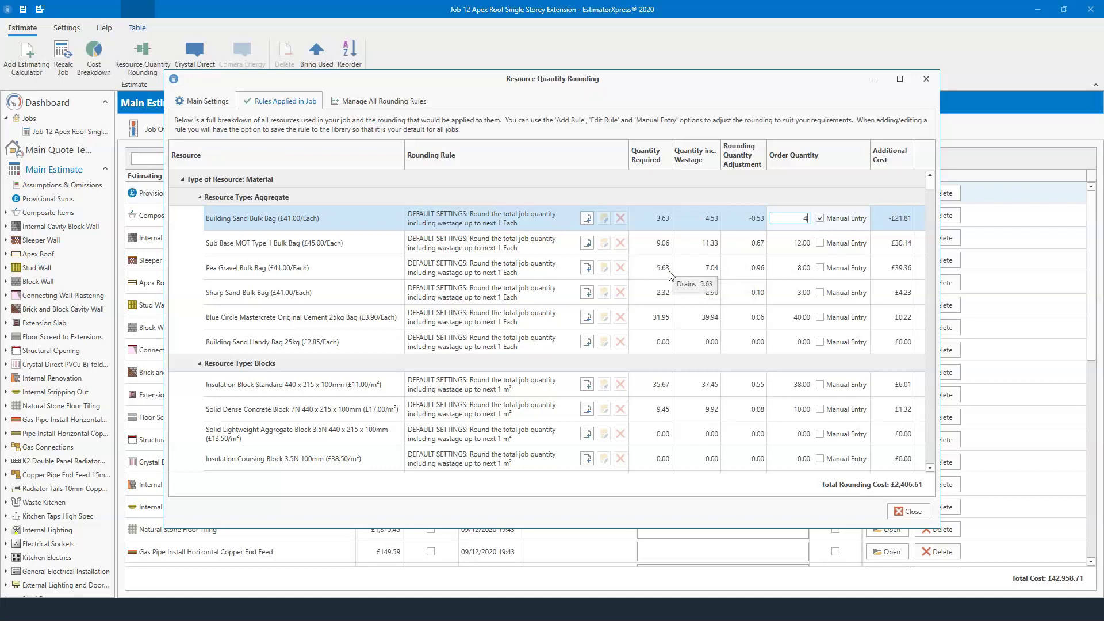
Step: Set a manual order quantity of 7 for Pea Gravel Bulk Bag in the rounding rules applied in the job
{"action": "mouse_move", "coordinate": [707, 329]}
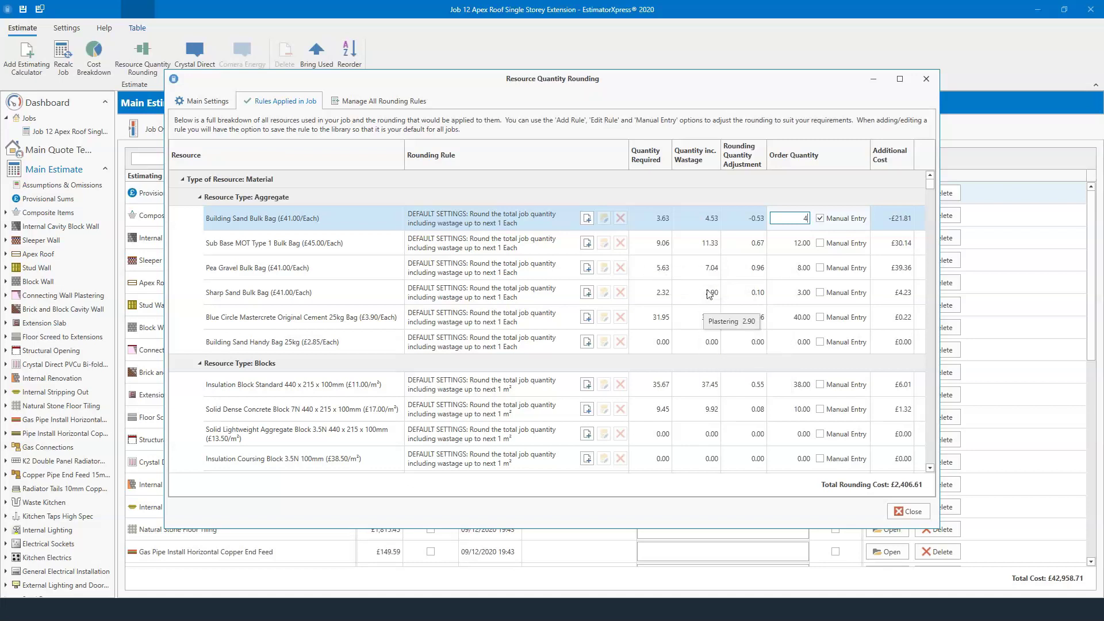
{"action": "left_click", "coordinate": [820, 267]}
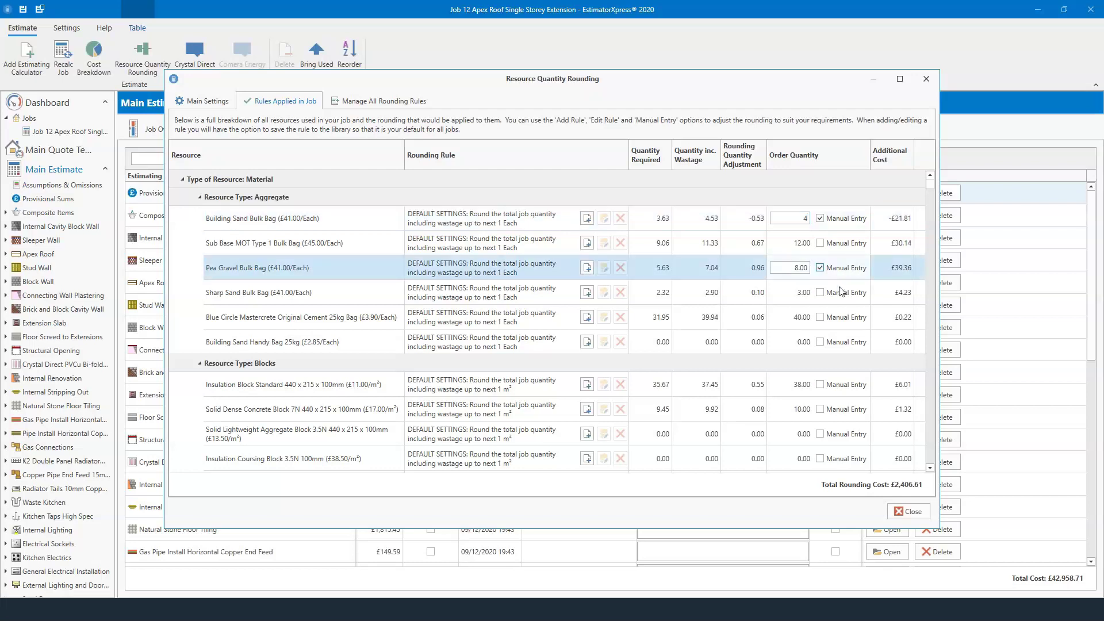
{"action": "left_click", "coordinate": [800, 269]}
{"action": "type", "text": "7"}
Step: Add the resource rounding data into the job and check the job overview's costs
{"action": "left_click", "coordinate": [205, 102]}
{"action": "left_click", "coordinate": [863, 480]}
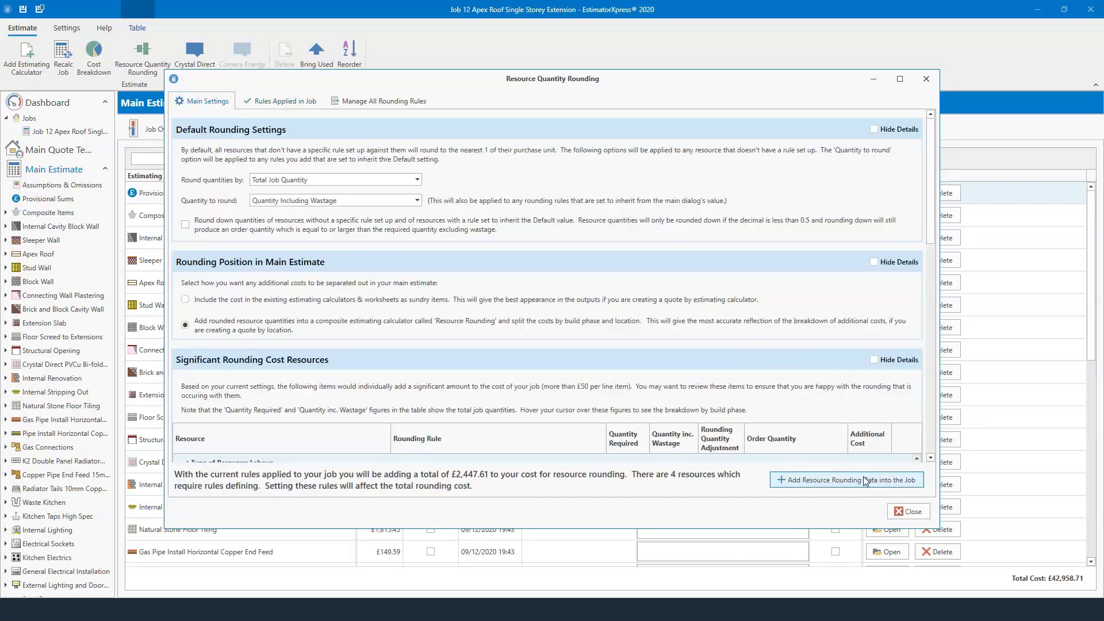
{"action": "left_click", "coordinate": [655, 380]}
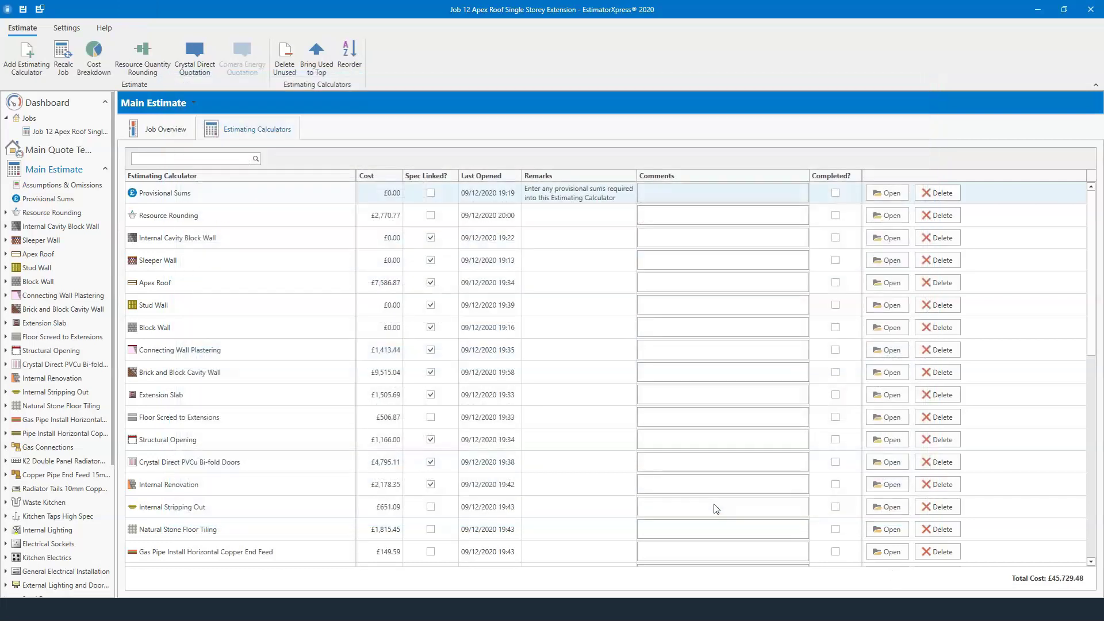
{"action": "left_click", "coordinate": [165, 130]}
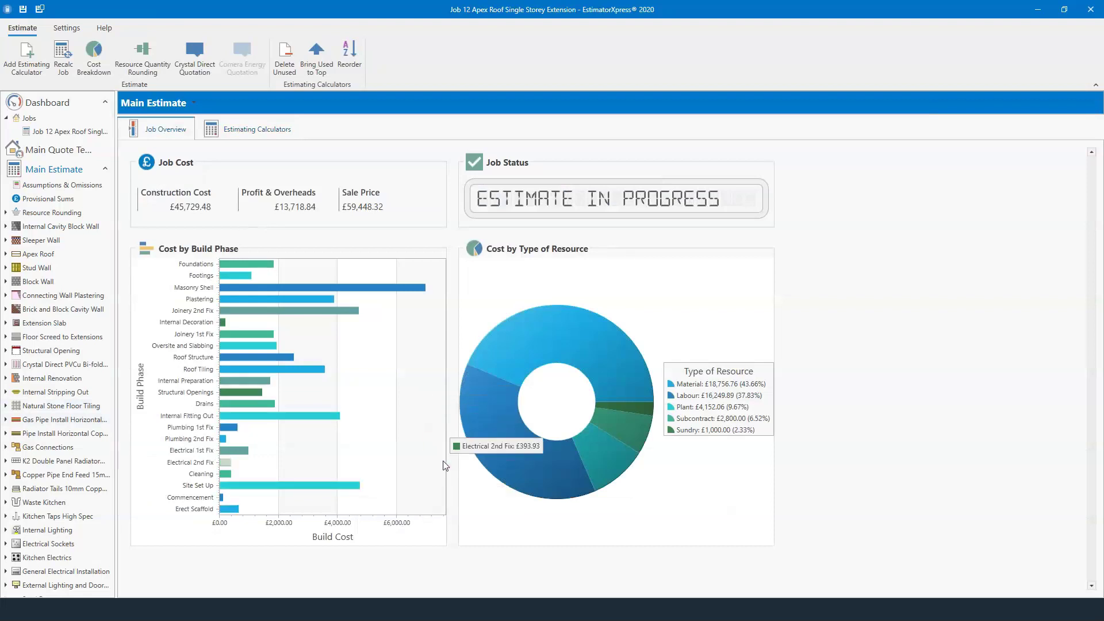
{"action": "scroll", "coordinate": [65, 390], "scroll_direction": "down", "scroll_amount": 5}
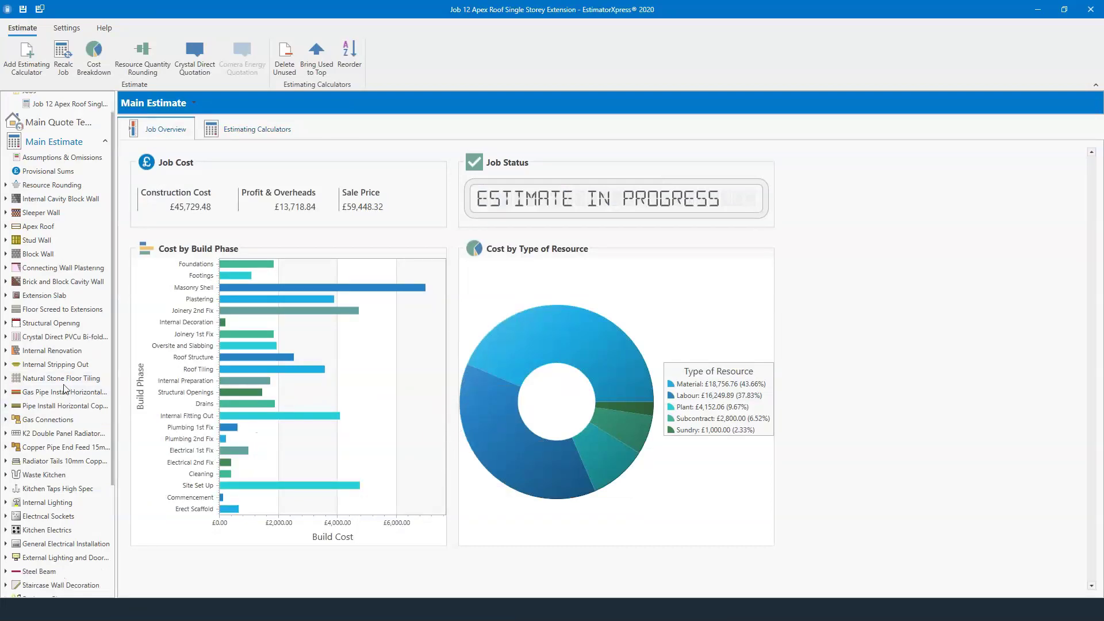
Step: Create the build programme with the preferred gang sizes, the Typical Extension/Renovation template and start date 25/01/2021
{"action": "left_click", "coordinate": [58, 549]}
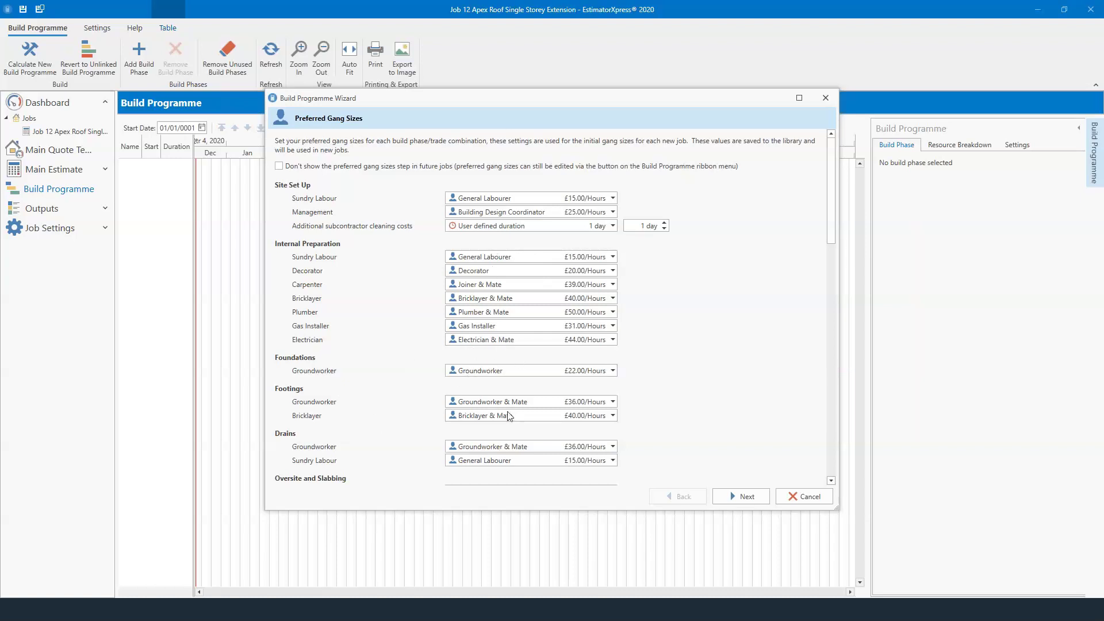
{"action": "scroll", "coordinate": [365, 416], "scroll_direction": "down", "scroll_amount": 4}
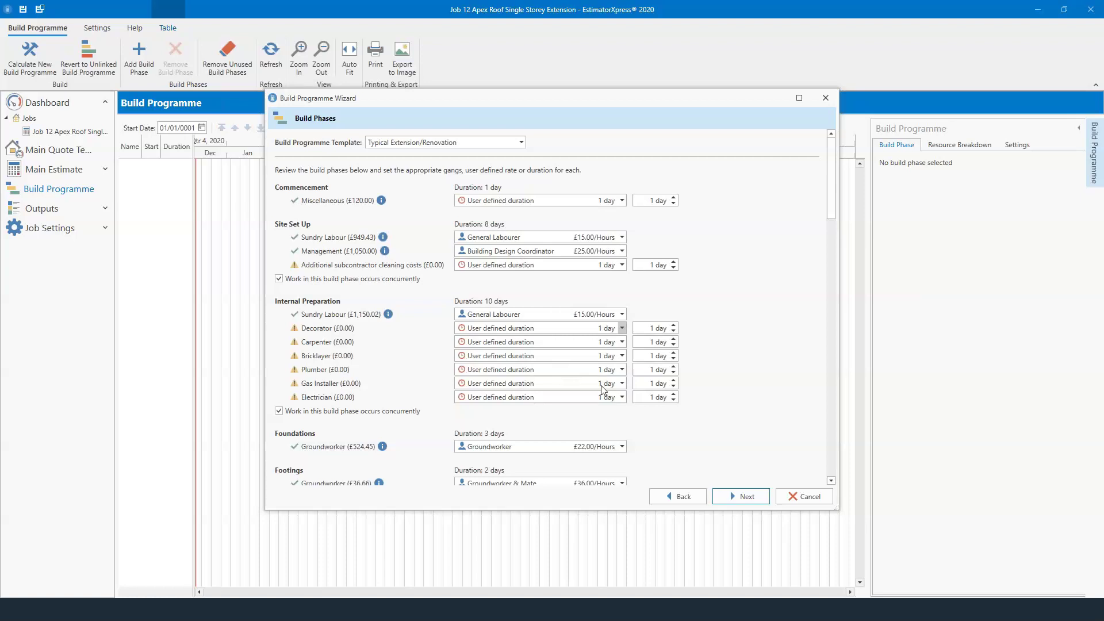
{"action": "left_click", "coordinate": [744, 495]}
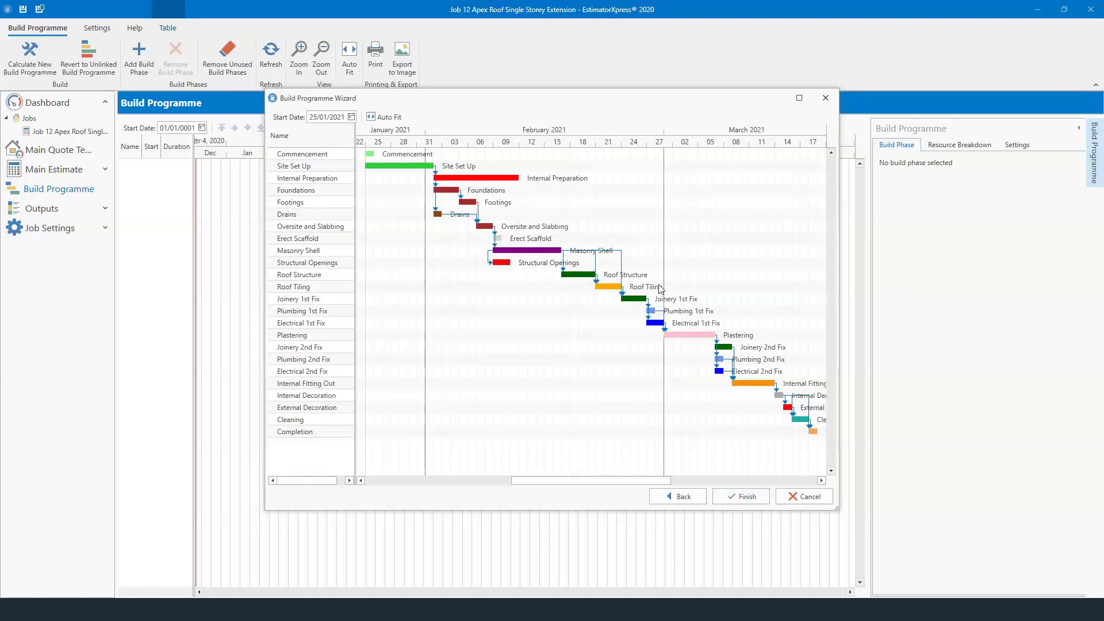
{"action": "left_click", "coordinate": [747, 497]}
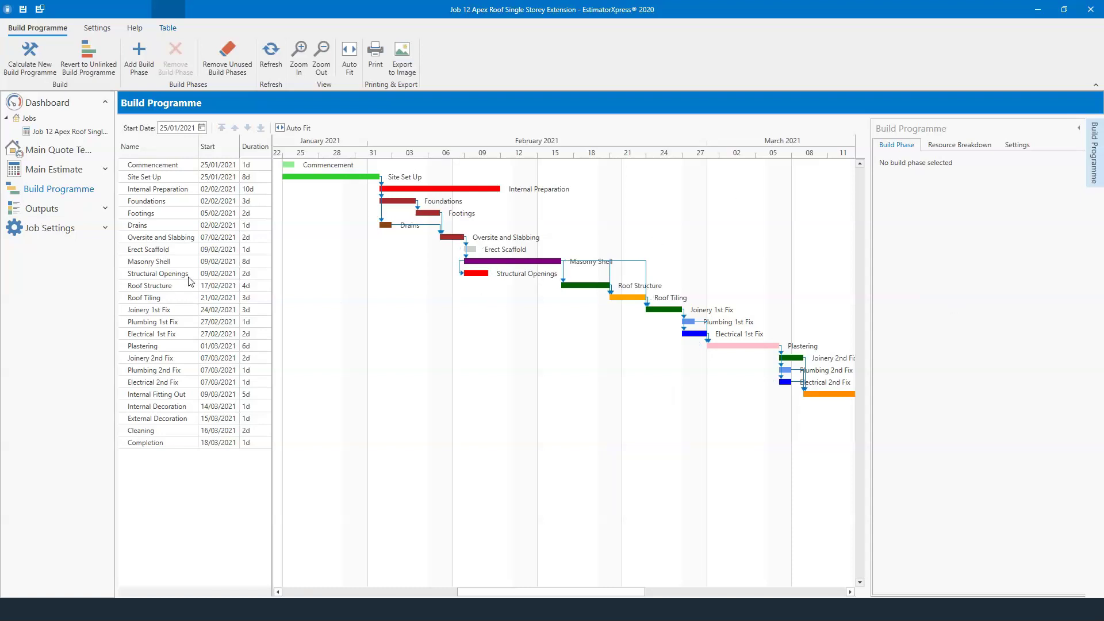
Step: Move the Masonry Shell phase on the build programme chart so it starts on 22 Feb 2021
{"action": "left_click", "coordinate": [161, 264]}
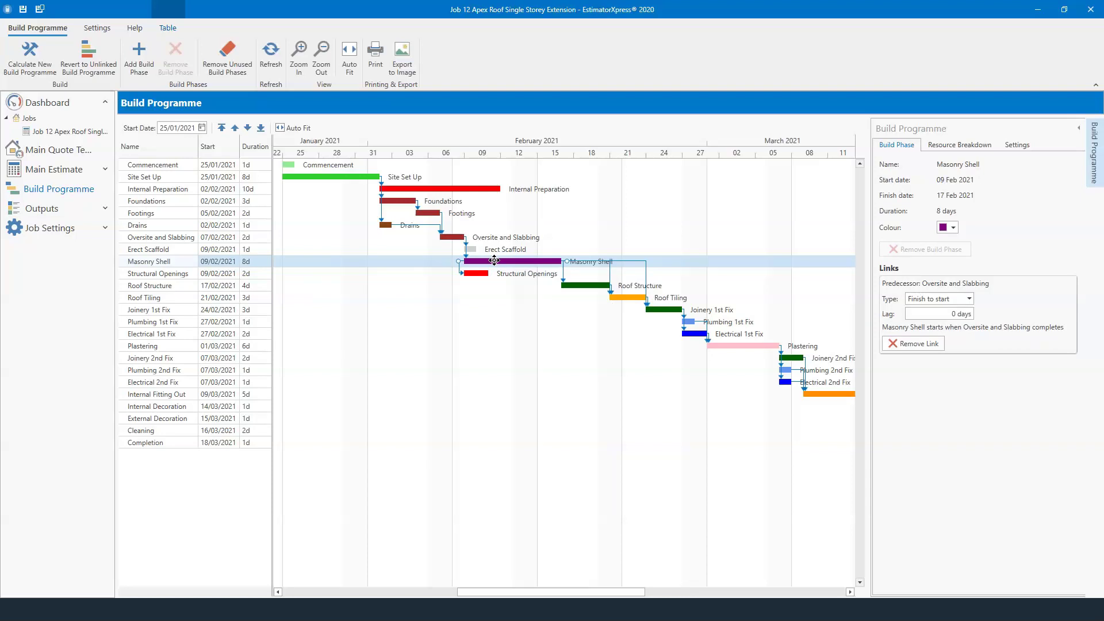
{"action": "left_click_drag", "start_coordinate": [495, 261], "coordinate": [645, 261]}
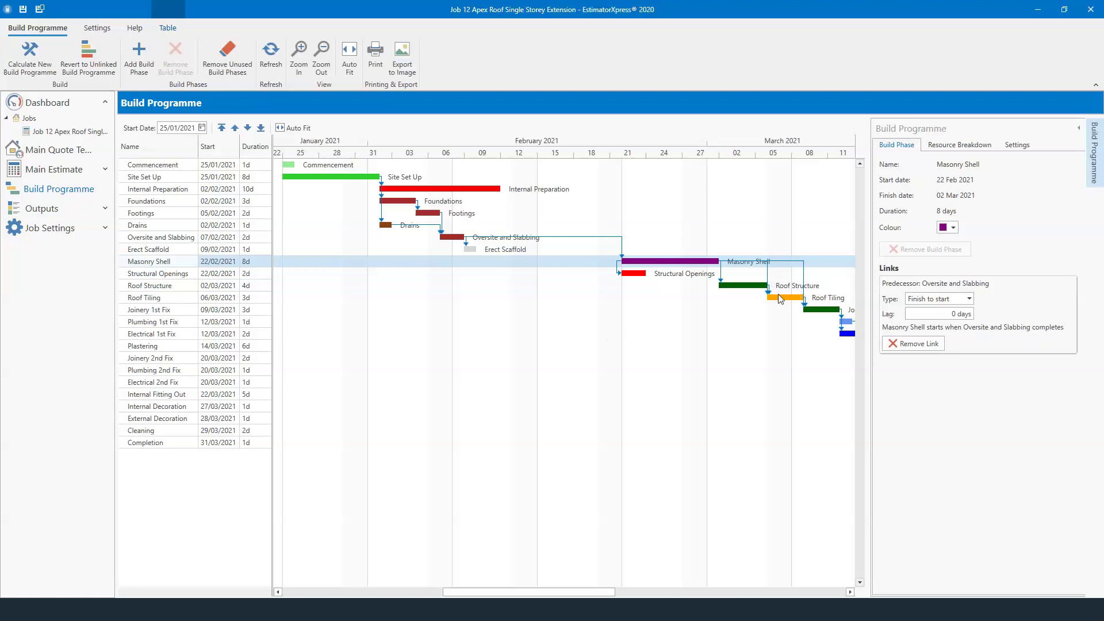
{"action": "mouse_move", "coordinate": [596, 592]}
{"action": "left_mouse_down"}
{"action": "mouse_move", "coordinate": [702, 586]}
{"action": "mouse_move", "coordinate": [592, 582]}
{"action": "mouse_move", "coordinate": [609, 581]}
{"action": "left_mouse_up"}
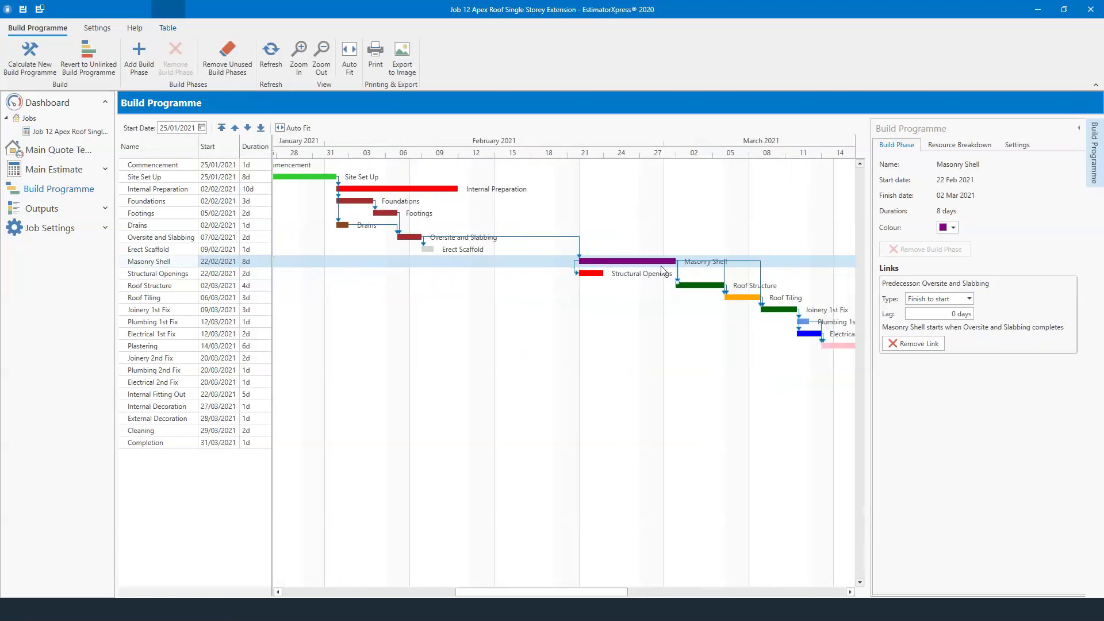
Step: Widen the resource breakdown and examine the resources for the Masonry Shell and the Oversite and Slabbing build phases
{"action": "left_click", "coordinate": [965, 148]}
{"action": "left_click_drag", "start_coordinate": [873, 384], "coordinate": [493, 394]}
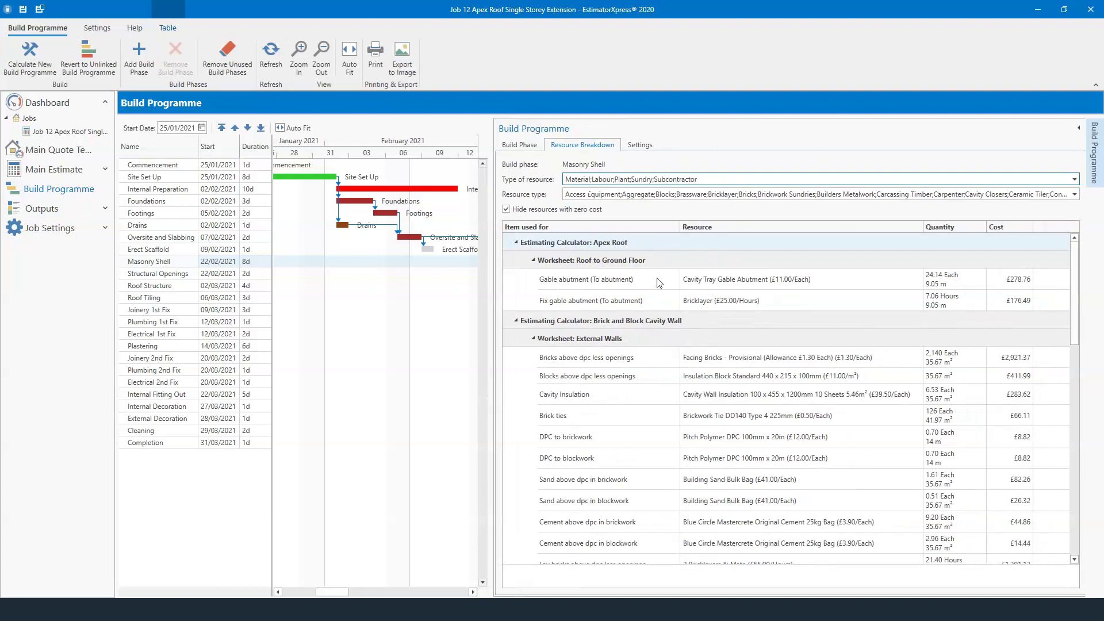
{"action": "scroll", "coordinate": [662, 425], "scroll_direction": "down", "scroll_amount": 3}
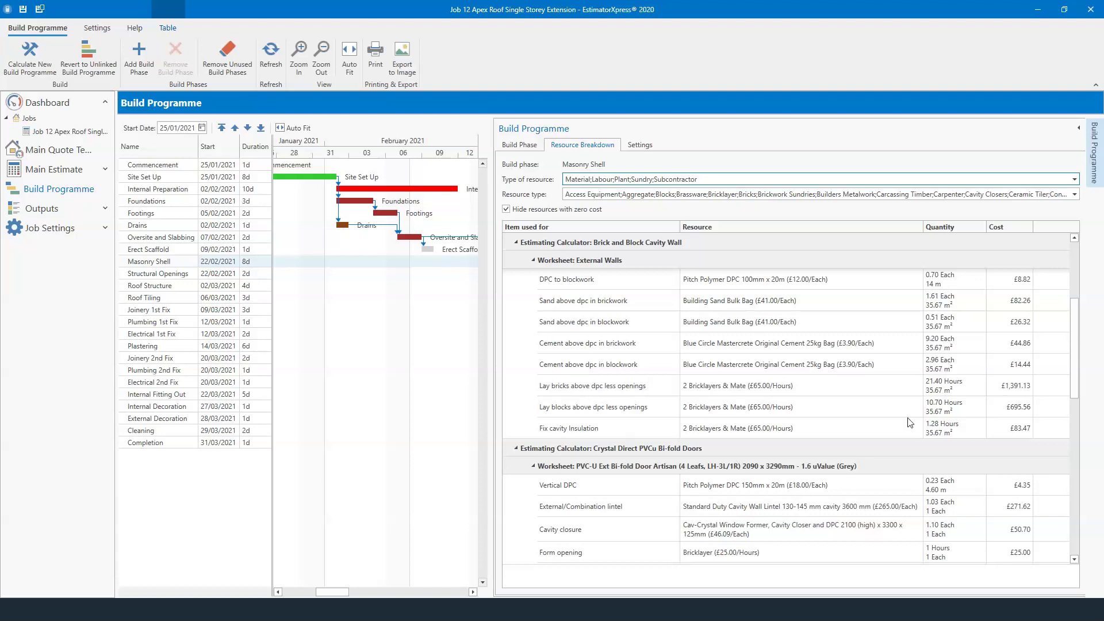
{"action": "scroll", "coordinate": [978, 357], "scroll_direction": "up", "scroll_amount": 1}
{"action": "scroll", "coordinate": [972, 357], "scroll_direction": "up", "scroll_amount": 2}
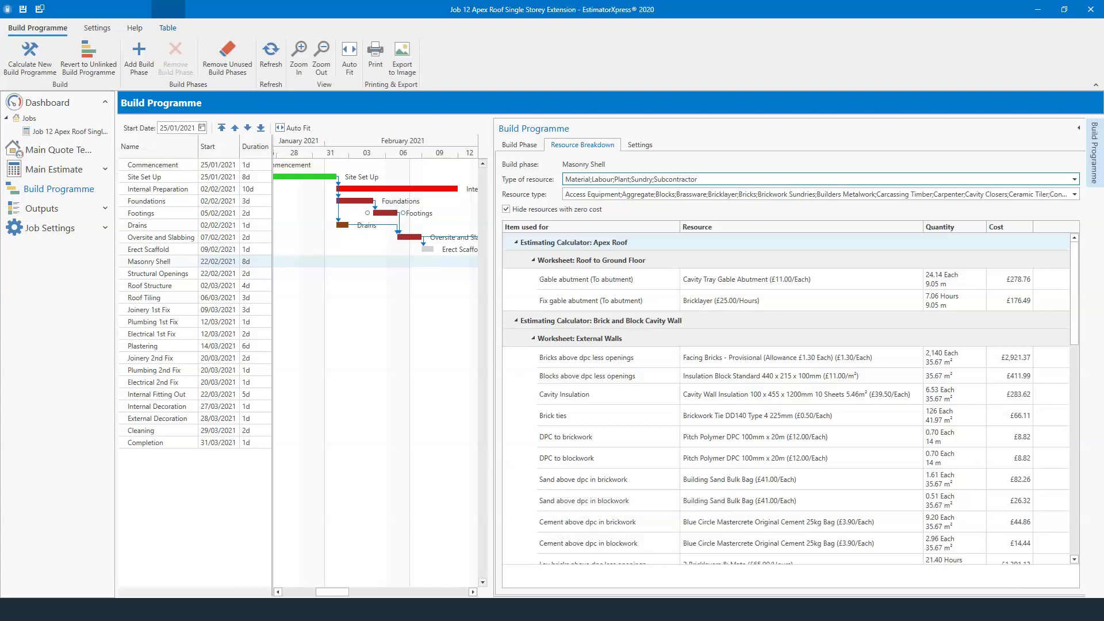
{"action": "left_click", "coordinate": [371, 213]}
{"action": "left_click", "coordinate": [408, 237]}
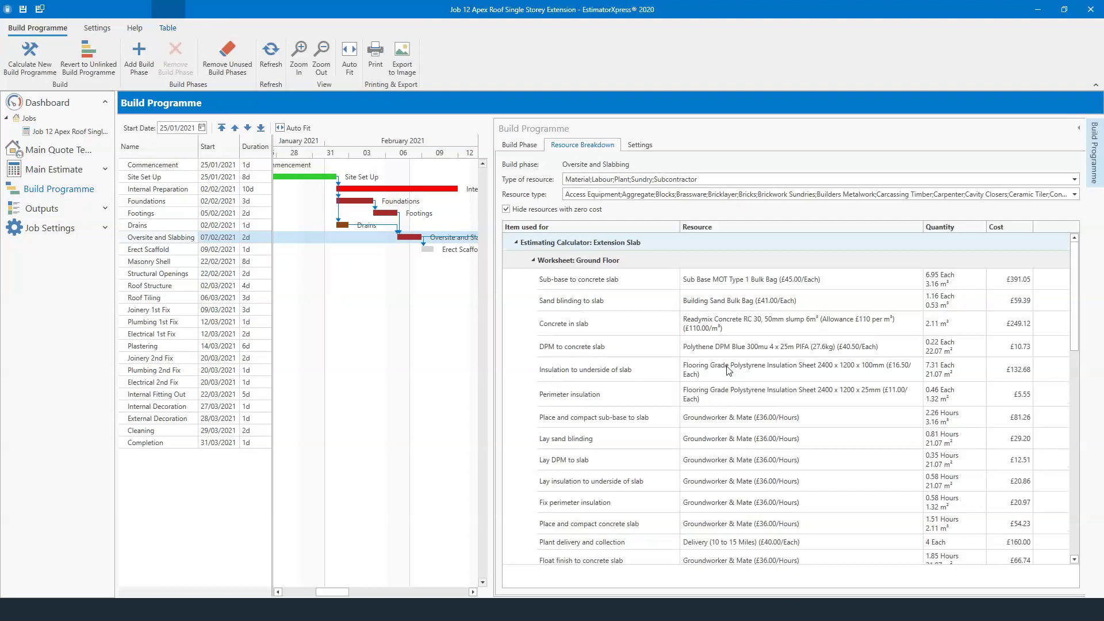
Step: Examine the rest of the Oversite and Slabbing resources, return to the build phase details and widen the programme chart
{"action": "scroll", "coordinate": [729, 370], "scroll_direction": "down", "scroll_amount": 2}
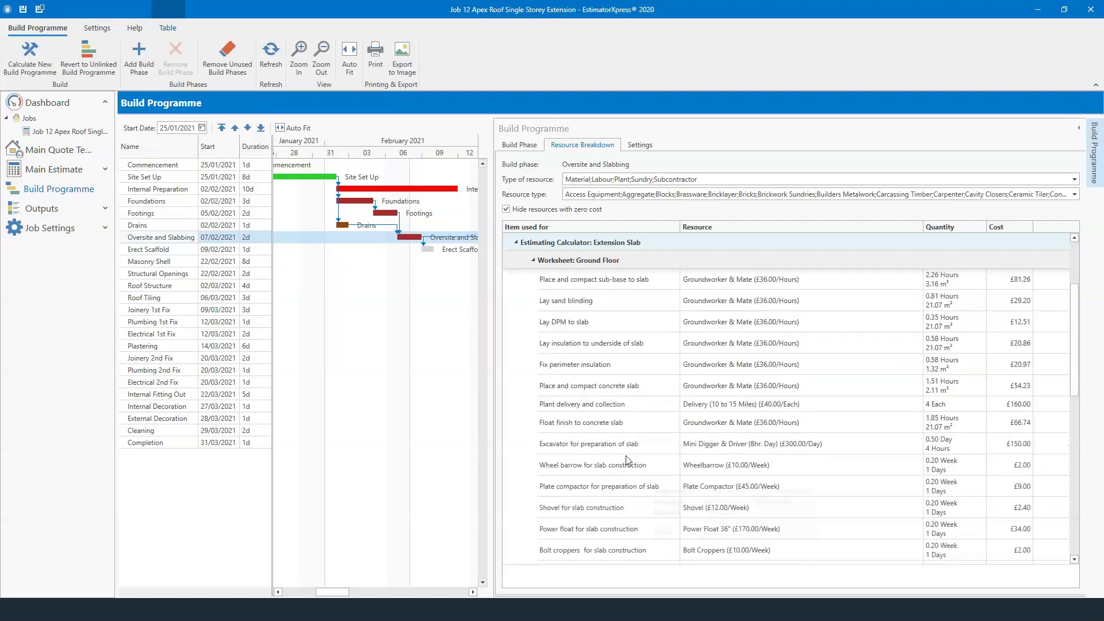
{"action": "left_click", "coordinate": [525, 145]}
{"action": "left_click_drag", "start_coordinate": [489, 319], "coordinate": [840, 319]}
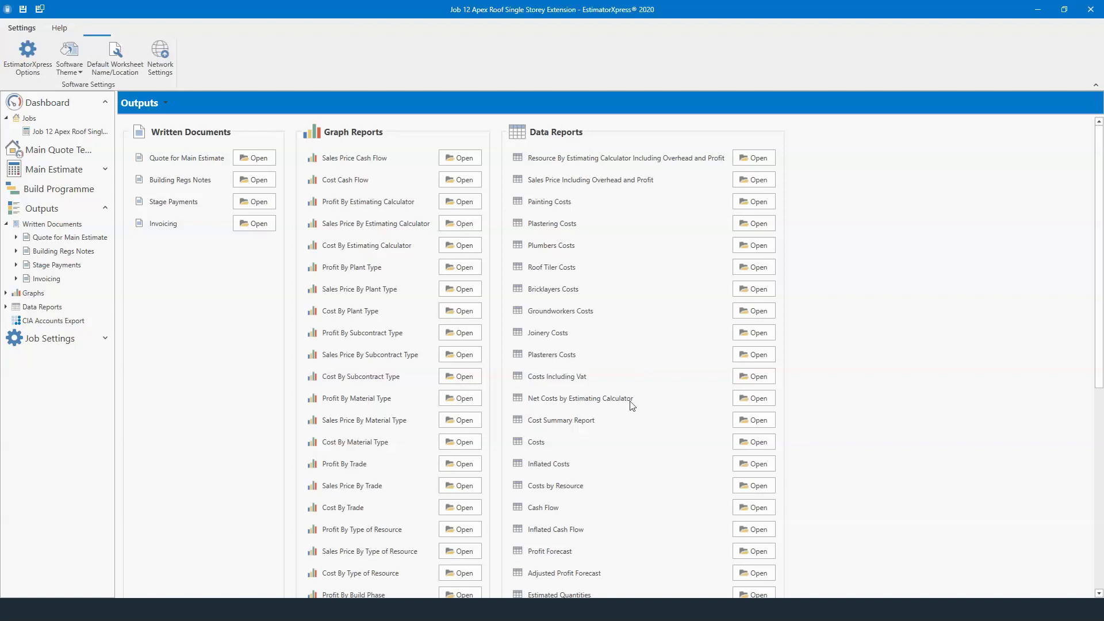
Step: Open the Materials By Type data report and examine the Aggregate resources' order quantities and costs including wastage
{"action": "scroll", "coordinate": [613, 426], "scroll_direction": "down", "scroll_amount": 6}
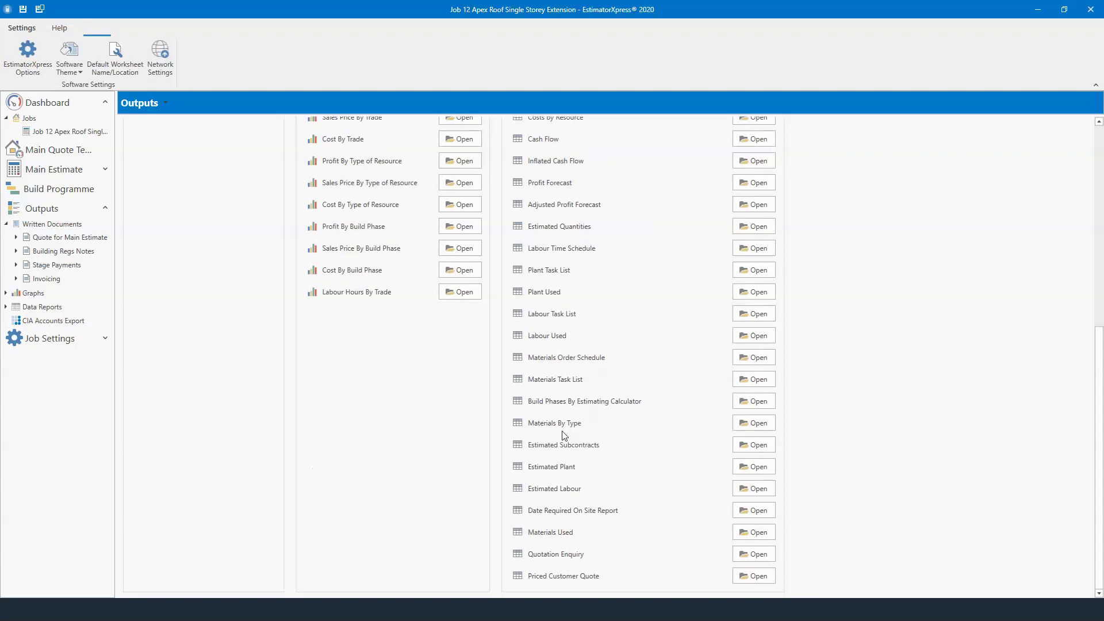
{"action": "left_click", "coordinate": [754, 423]}
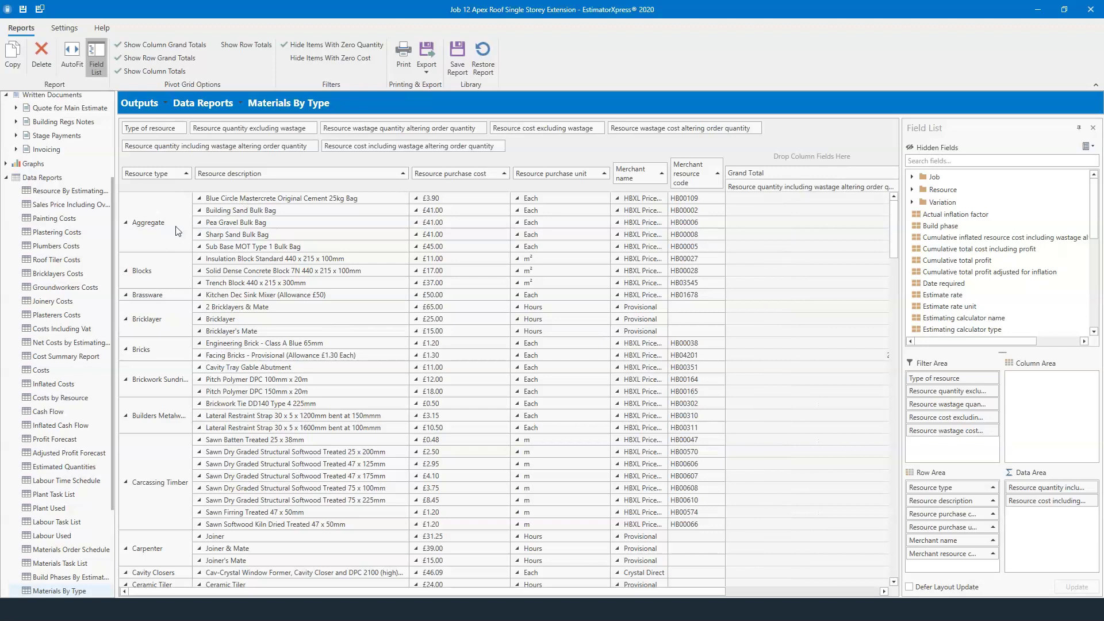
{"action": "left_click", "coordinate": [158, 230]}
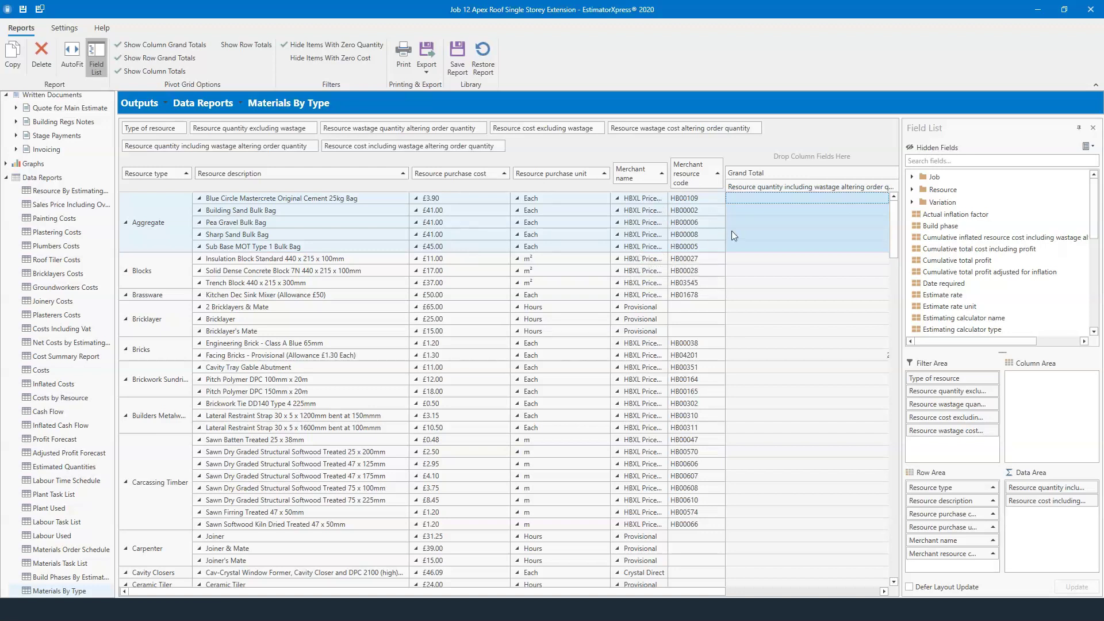
{"action": "left_click_drag", "start_coordinate": [585, 591], "coordinate": [631, 523]}
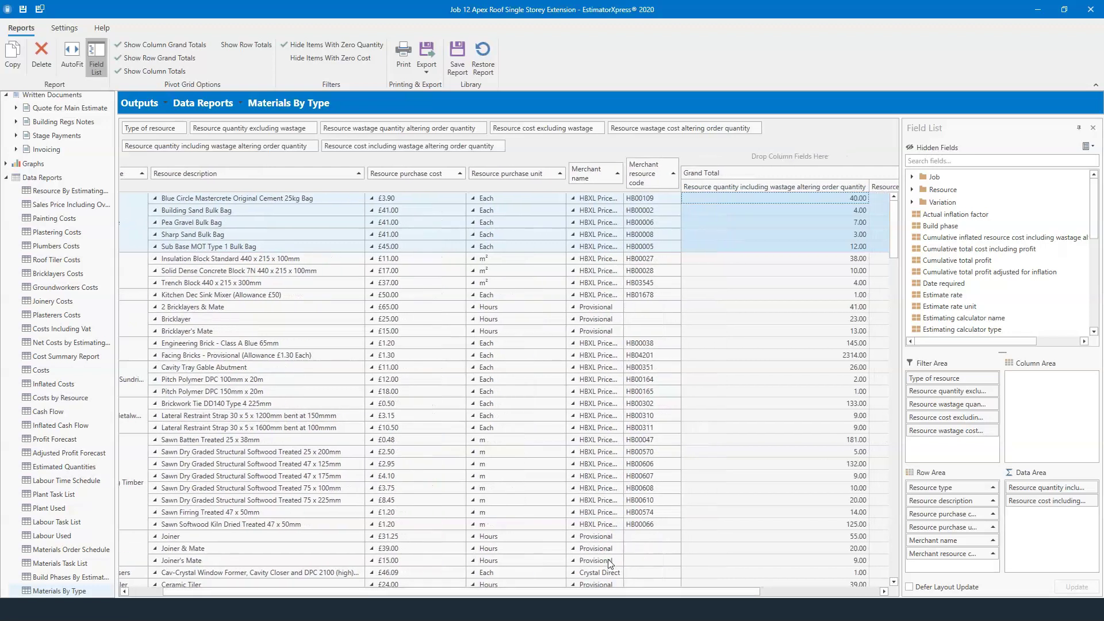
{"action": "left_click_drag", "start_coordinate": [610, 595], "coordinate": [699, 195]}
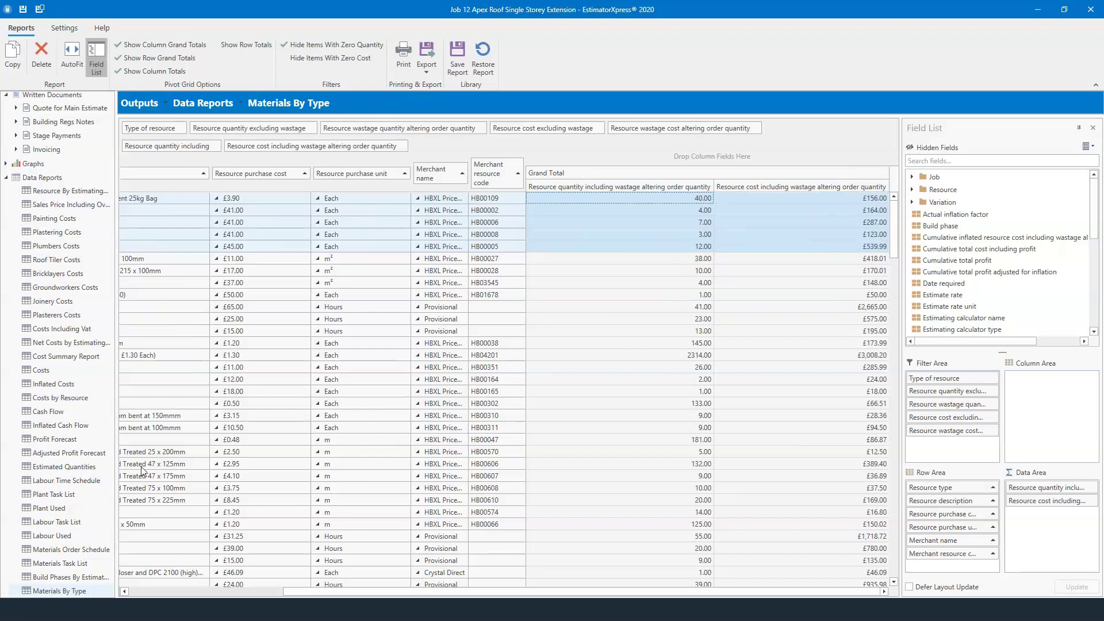
Step: Review the order dates, quantities and costs in the Materials Order Schedule, and open the Materials Used report
{"action": "scroll", "coordinate": [144, 471], "scroll_direction": "down", "scroll_amount": 6}
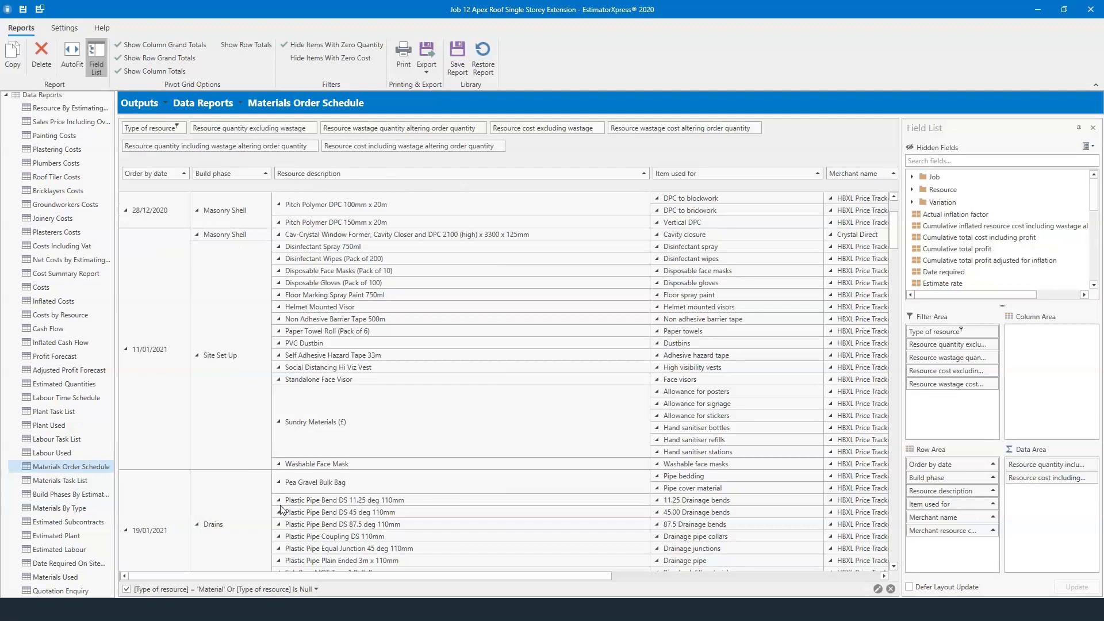
{"action": "scroll", "coordinate": [206, 361], "scroll_direction": "down", "scroll_amount": 4}
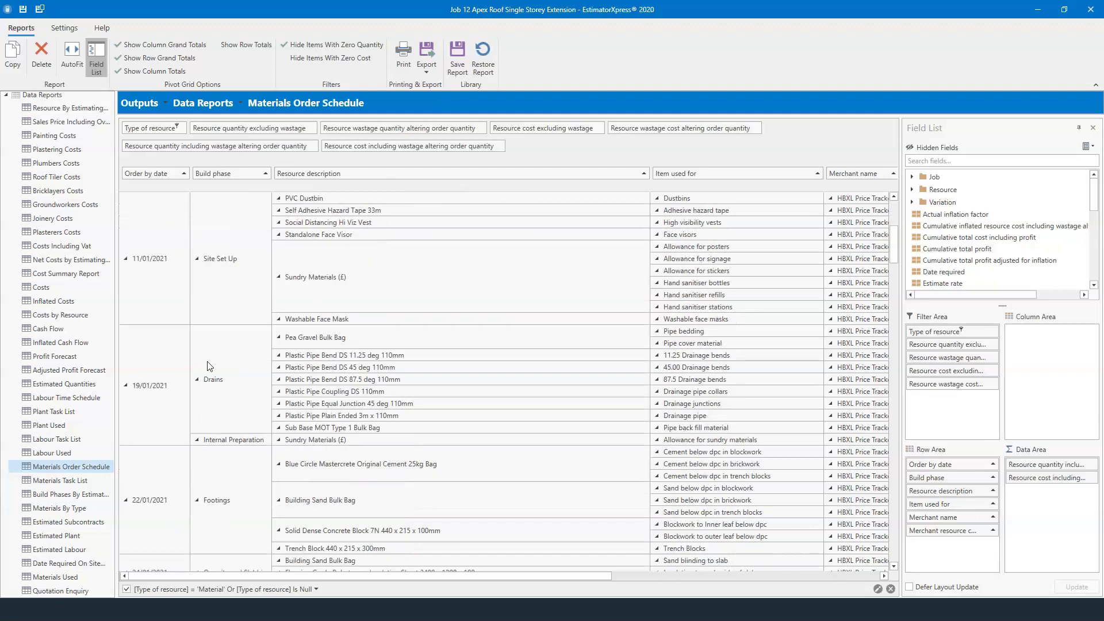
{"action": "scroll", "coordinate": [228, 504], "scroll_direction": "up", "scroll_amount": 7}
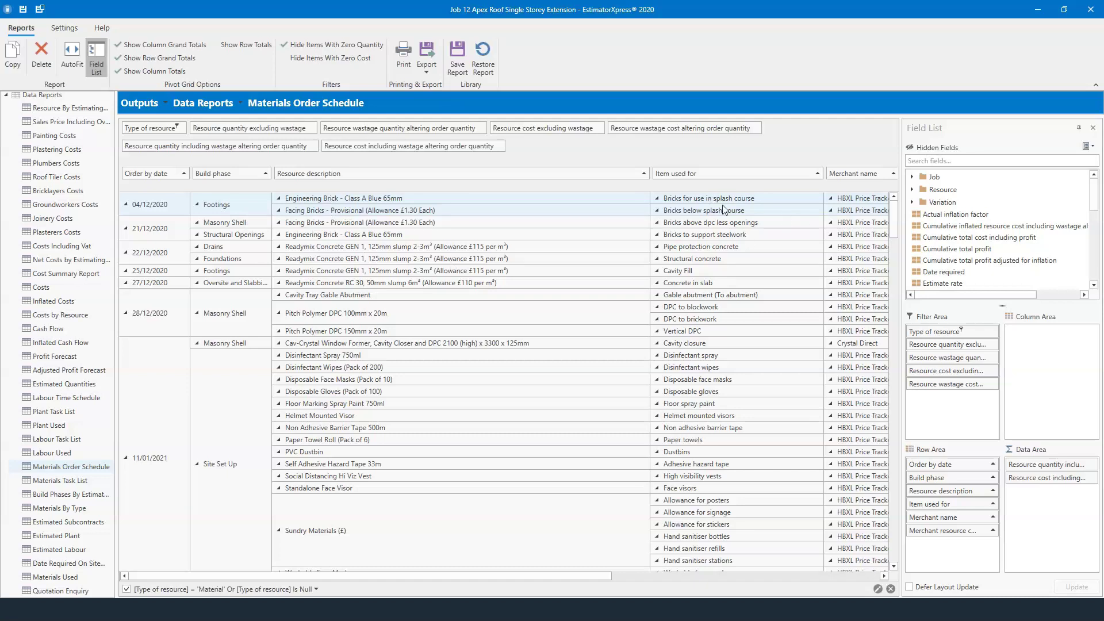
{"action": "scroll", "coordinate": [552, 576], "scroll_direction": "right", "scroll_amount": 3}
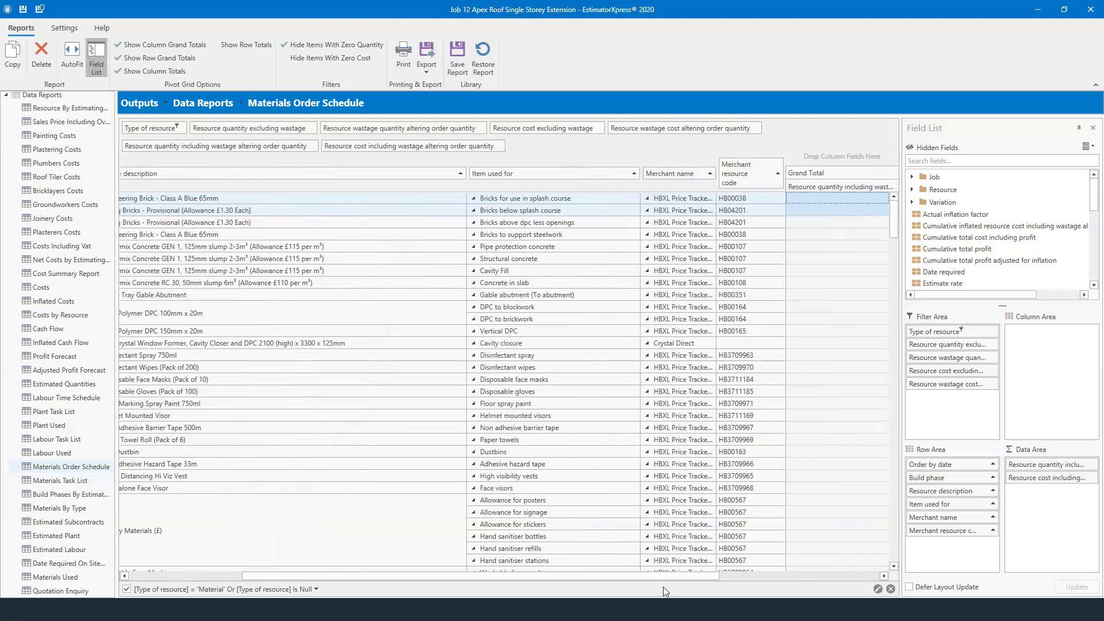
{"action": "left_click_drag", "start_coordinate": [672, 579], "coordinate": [834, 574]}
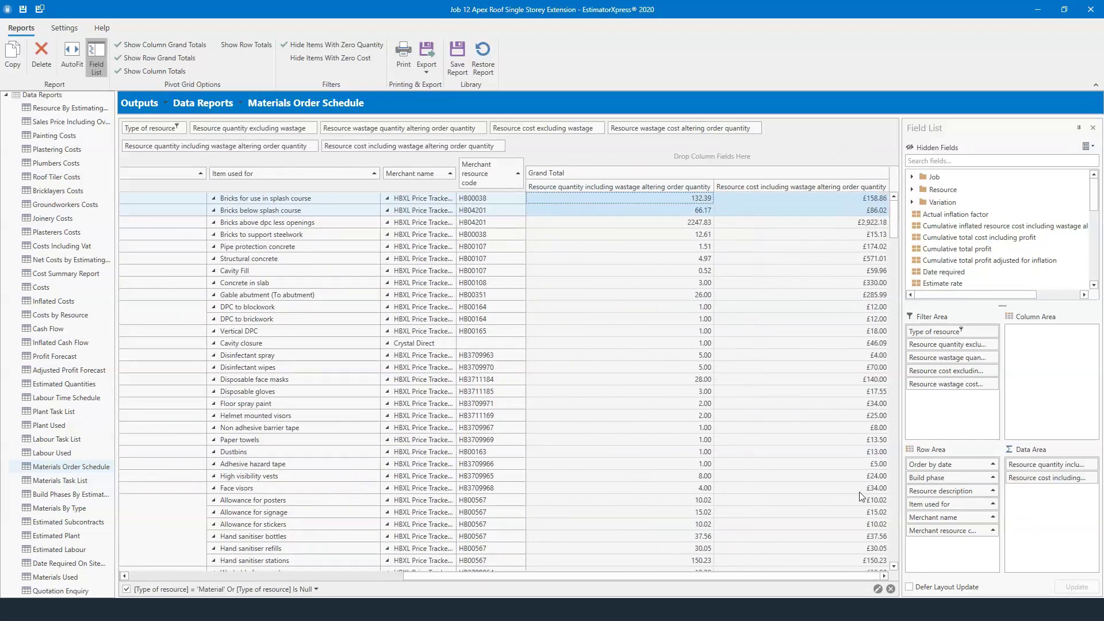
{"action": "left_click_drag", "start_coordinate": [792, 578], "coordinate": [631, 577]}
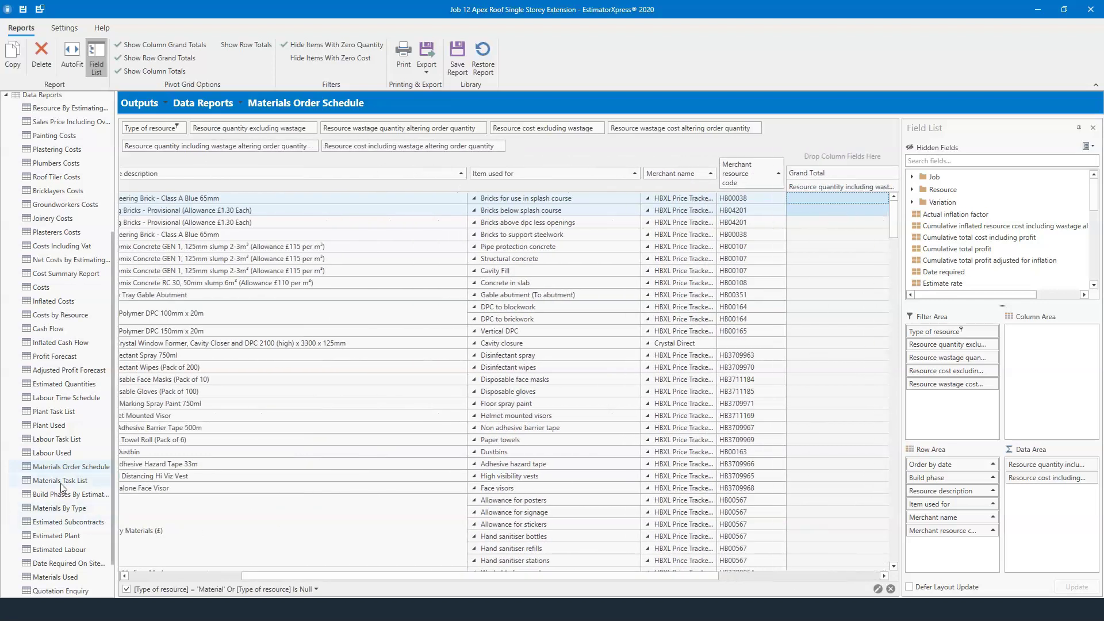
{"action": "left_click", "coordinate": [61, 577]}
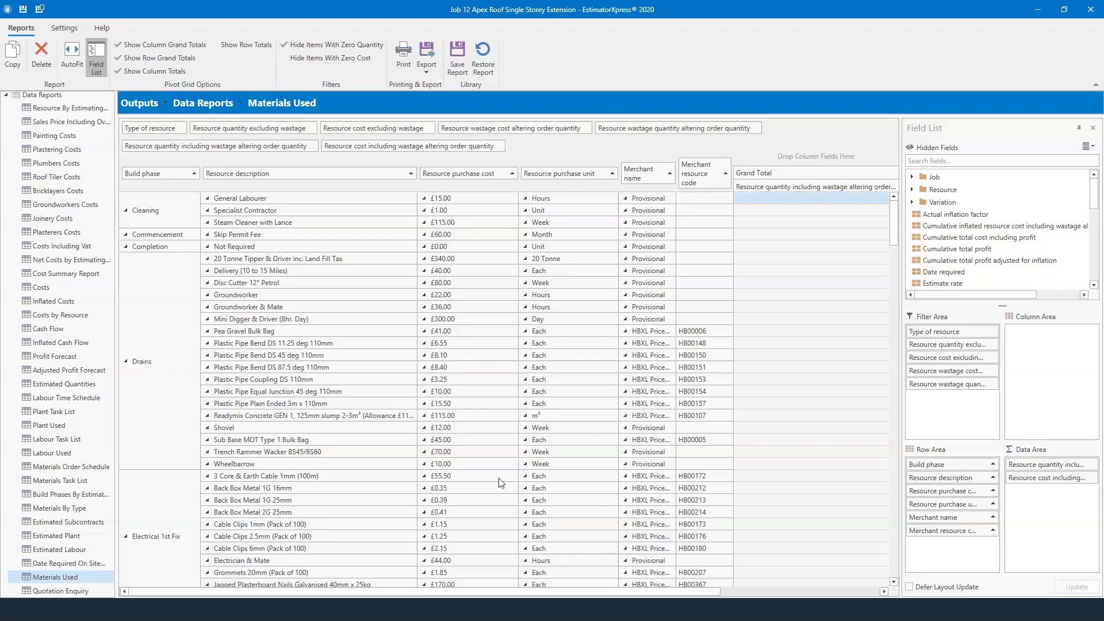
Step: Open the Quote for Main Estimate document and turn on the logo for its cover page
{"action": "scroll", "coordinate": [90, 256], "scroll_direction": "up", "scroll_amount": 5}
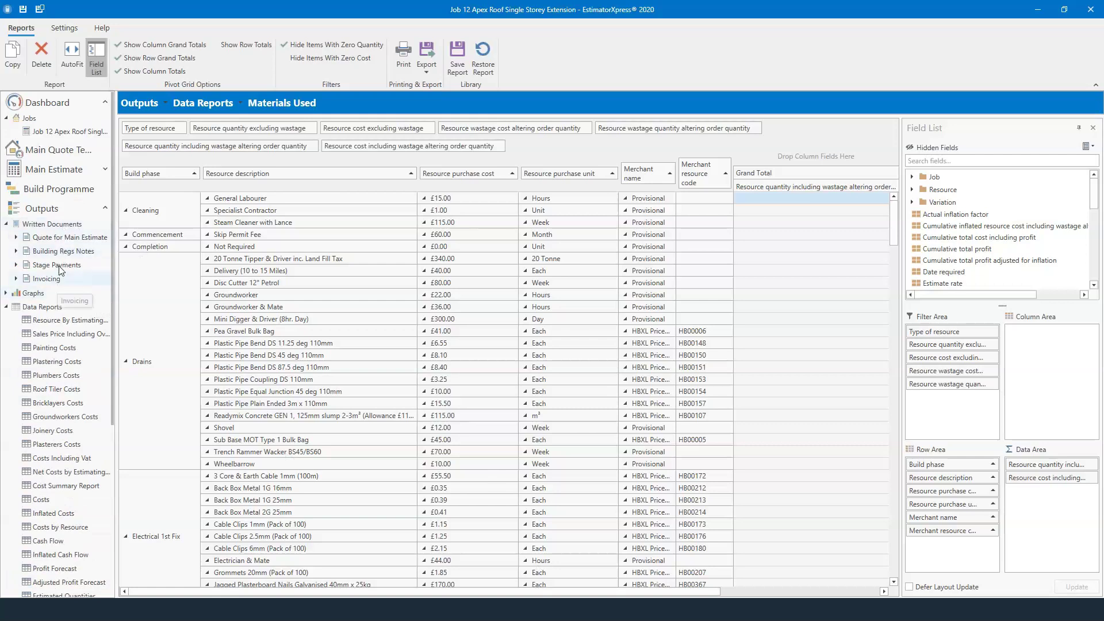
{"action": "left_click", "coordinate": [63, 237]}
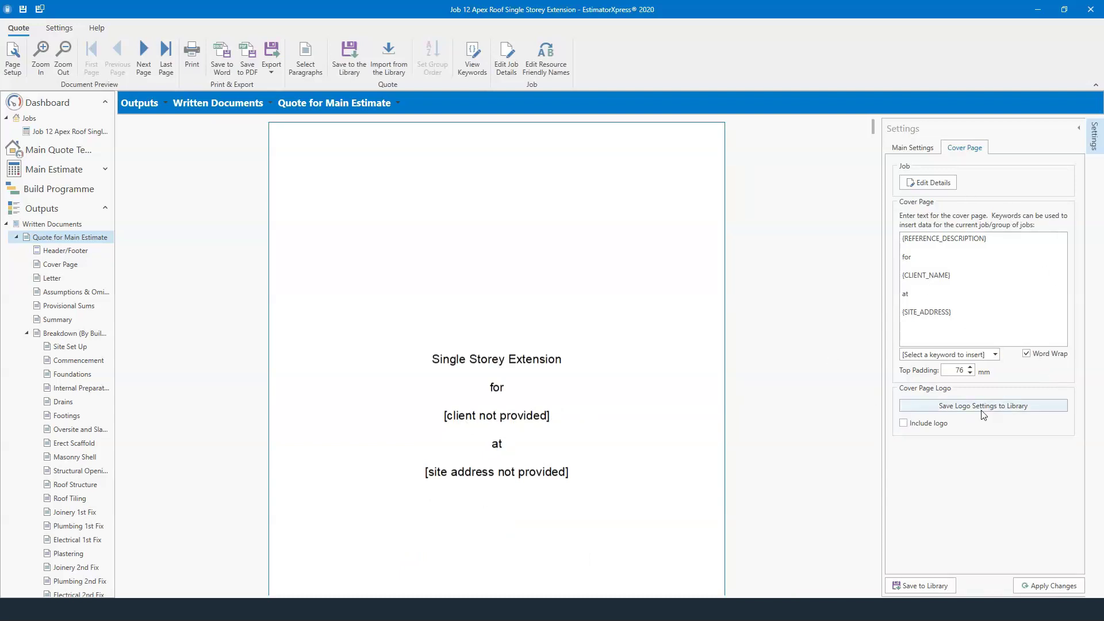
{"action": "left_click", "coordinate": [904, 423]}
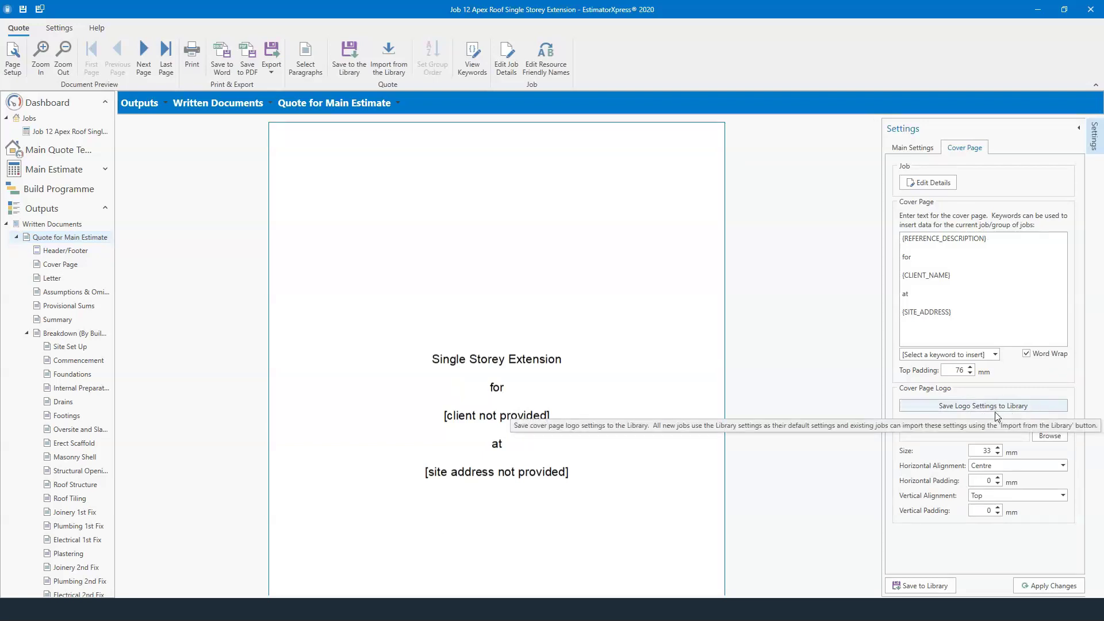
Step: Select the quote's letter page, read through the Extension paragraph text and turn on the letterhead
{"action": "scroll", "coordinate": [581, 339], "scroll_direction": "down", "scroll_amount": 5}
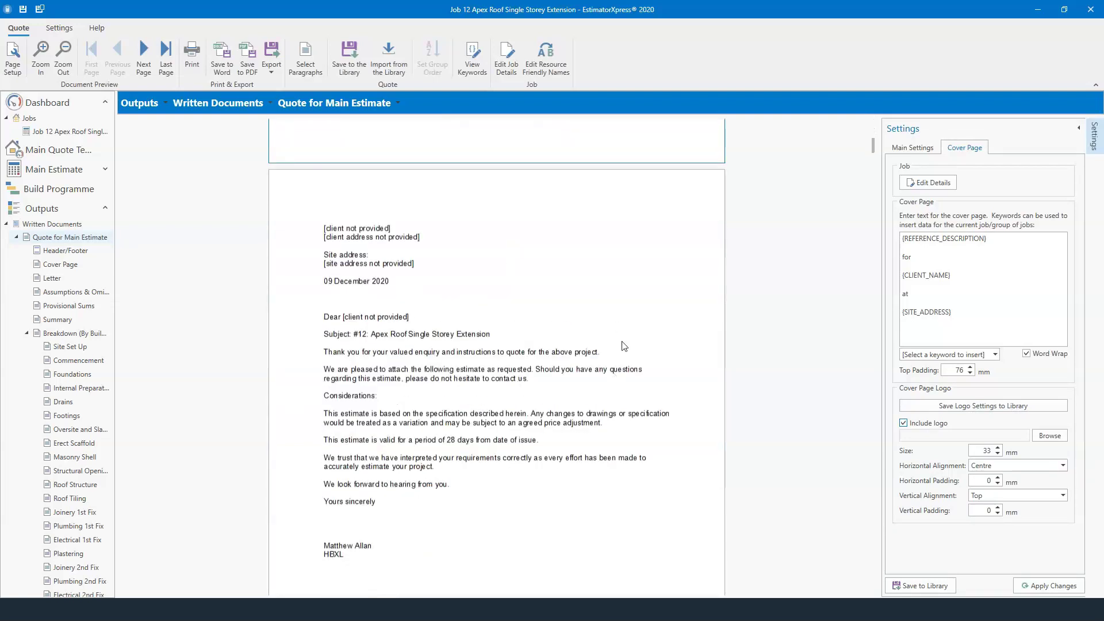
{"action": "left_click", "coordinate": [626, 367]}
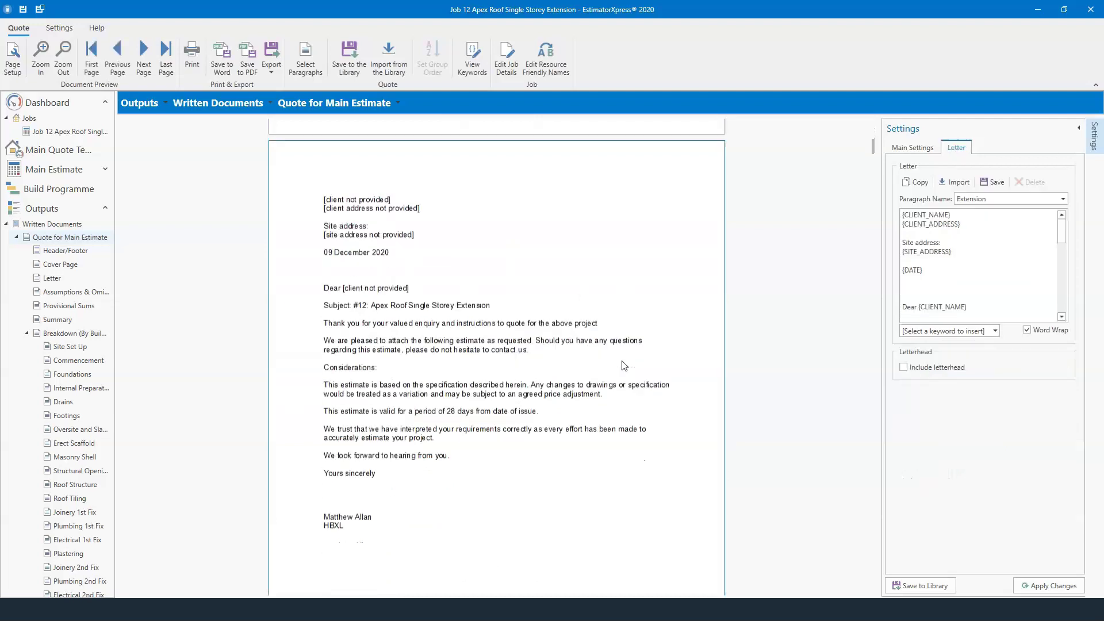
{"action": "scroll", "coordinate": [1026, 215], "scroll_direction": "down", "scroll_amount": 10}
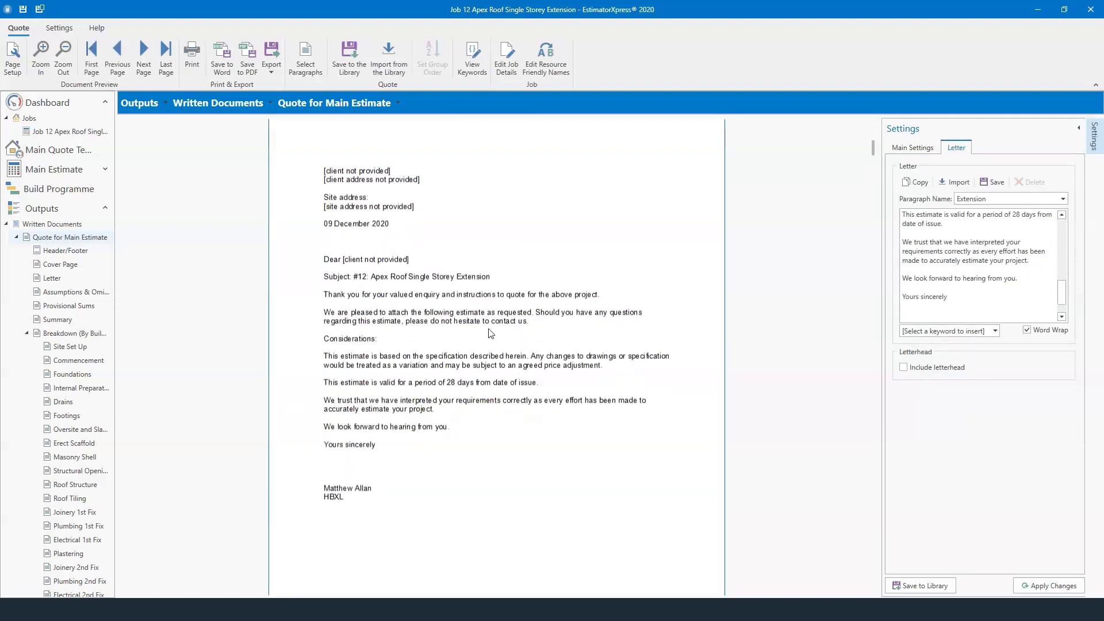
{"action": "left_click", "coordinate": [904, 367]}
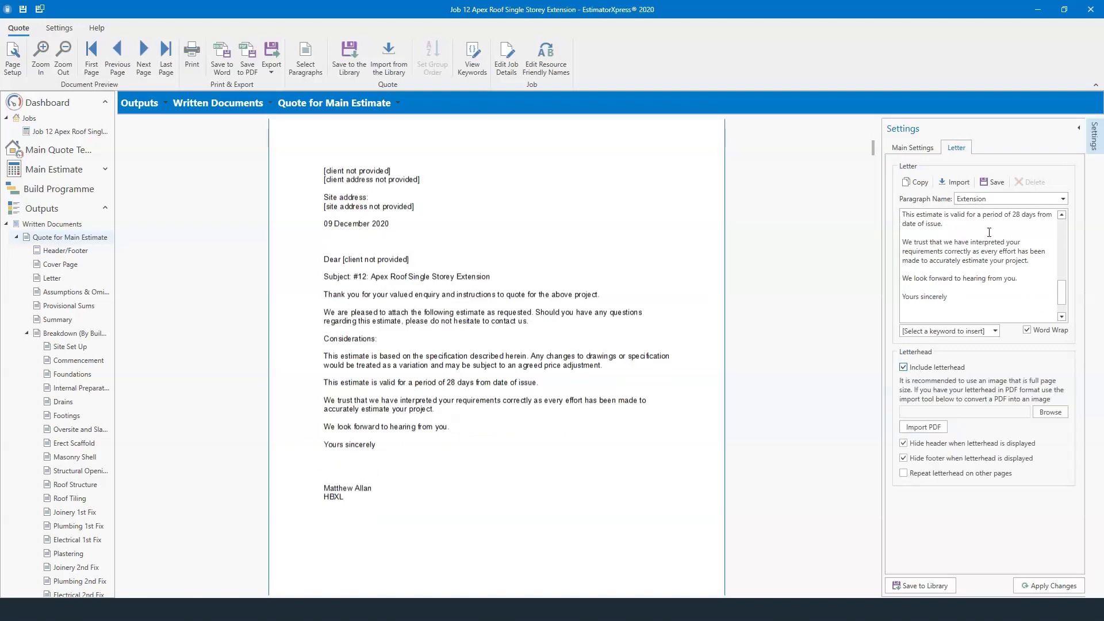
Step: Review the quote's Summary page and set the summary to show after the breakdown
{"action": "scroll", "coordinate": [438, 340], "scroll_direction": "down", "scroll_amount": 2}
{"action": "scroll", "coordinate": [437, 338], "scroll_direction": "down", "scroll_amount": 8}
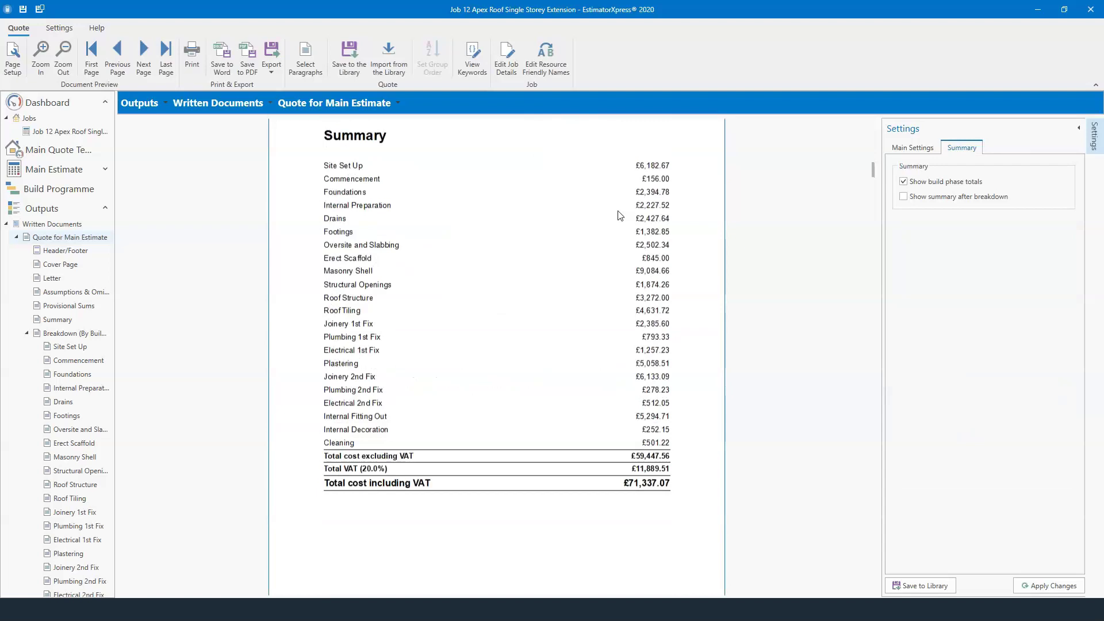
{"action": "scroll", "coordinate": [725, 360], "scroll_direction": "up", "scroll_amount": 1}
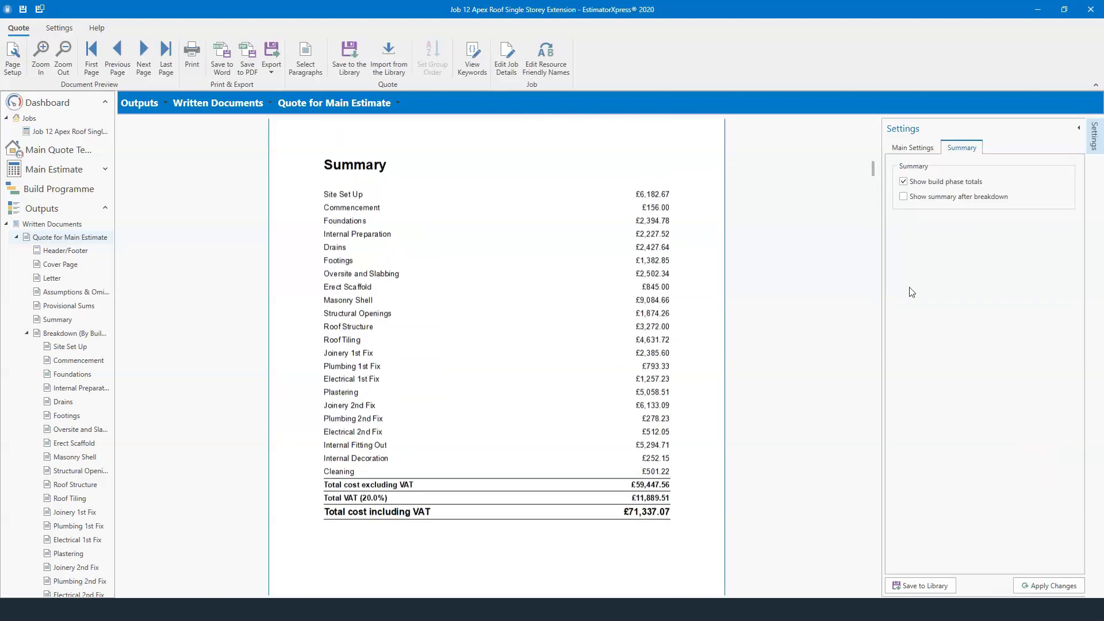
{"action": "left_click", "coordinate": [931, 200]}
Step: Examine the Site Set Up, Commencement and Foundations sections of the quote's build phase breakdown
{"action": "scroll", "coordinate": [564, 274], "scroll_direction": "down", "scroll_amount": 10}
{"action": "scroll", "coordinate": [563, 275], "scroll_direction": "down", "scroll_amount": 3}
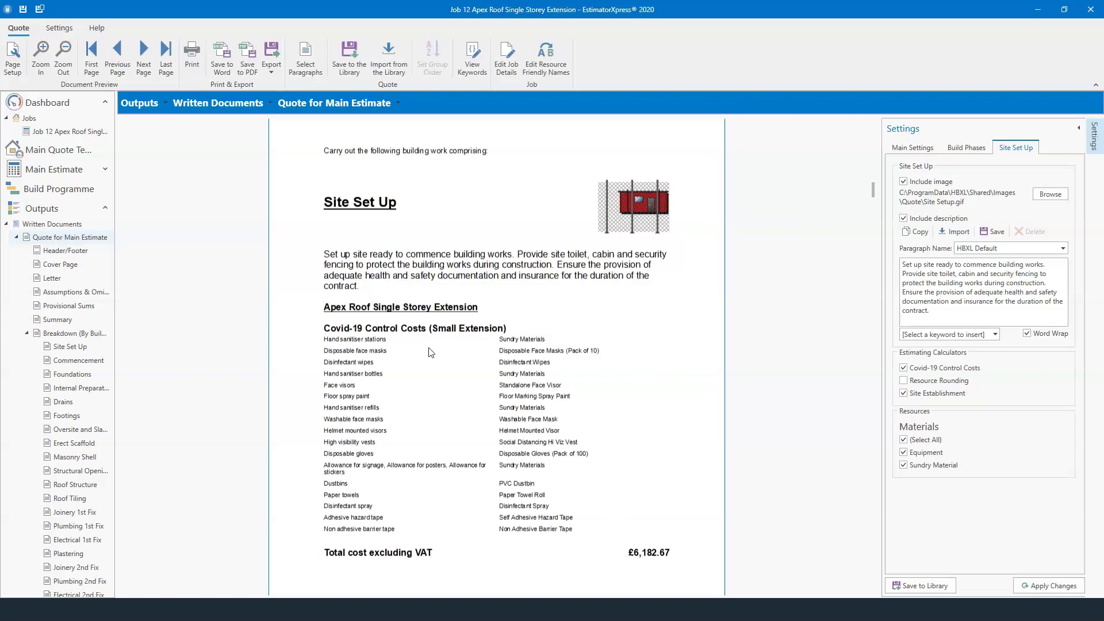
{"action": "scroll", "coordinate": [449, 375], "scroll_direction": "down", "scroll_amount": 6}
{"action": "scroll", "coordinate": [452, 377], "scroll_direction": "down", "scroll_amount": 3}
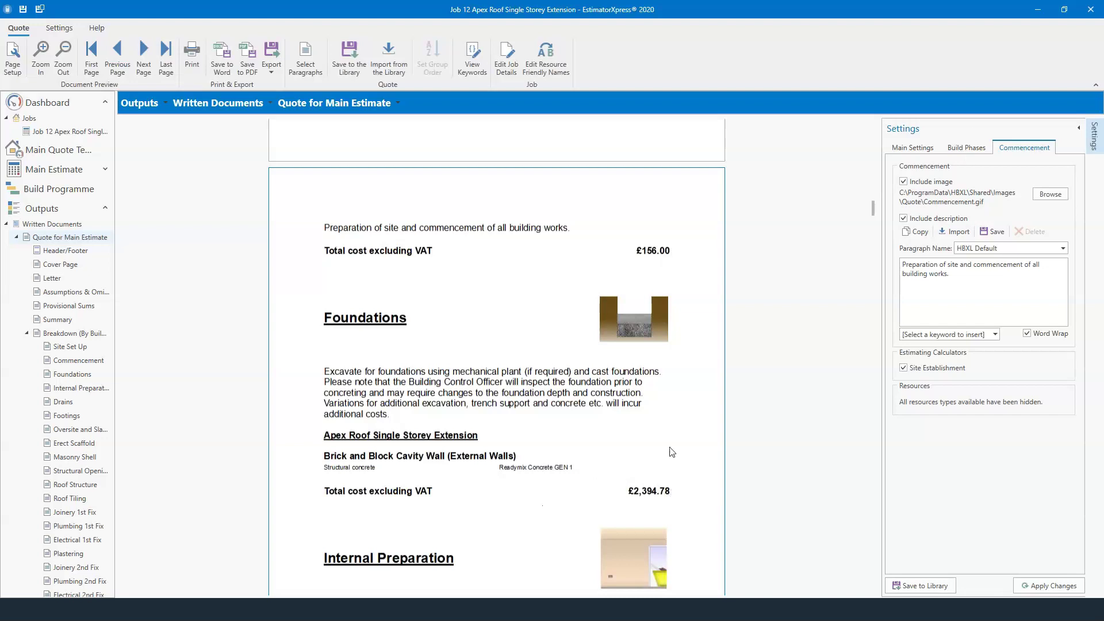
Step: Turn off the build phase header images, set the resources display mode to Hide All Resources, and apply the changes
{"action": "left_click", "coordinate": [971, 148]}
{"action": "left_click", "coordinate": [928, 320]}
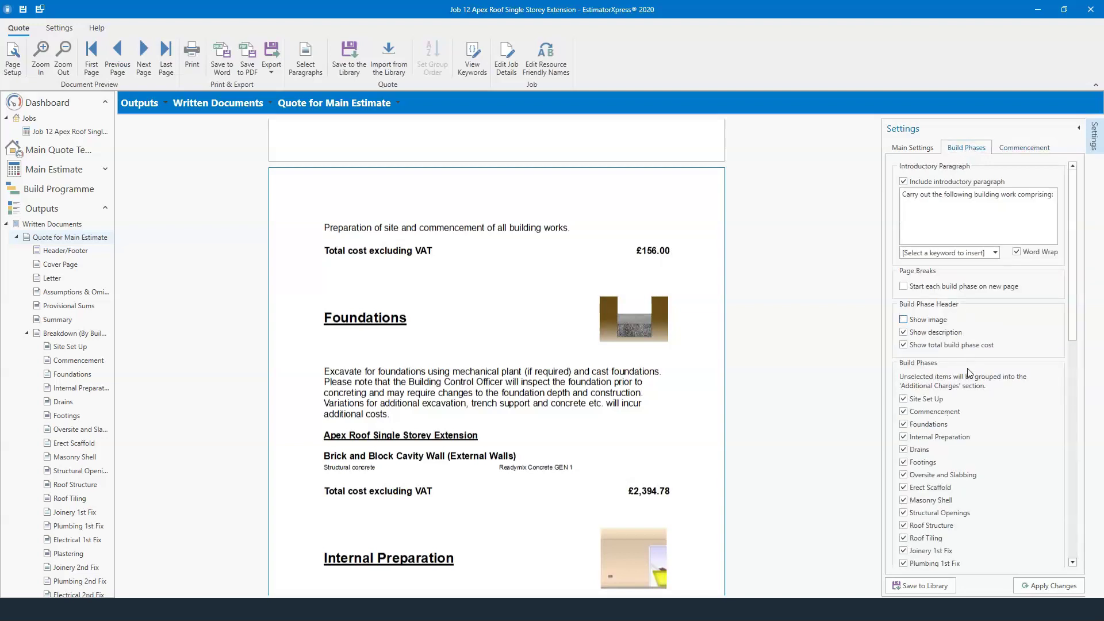
{"action": "scroll", "coordinate": [968, 402], "scroll_direction": "down", "scroll_amount": 5}
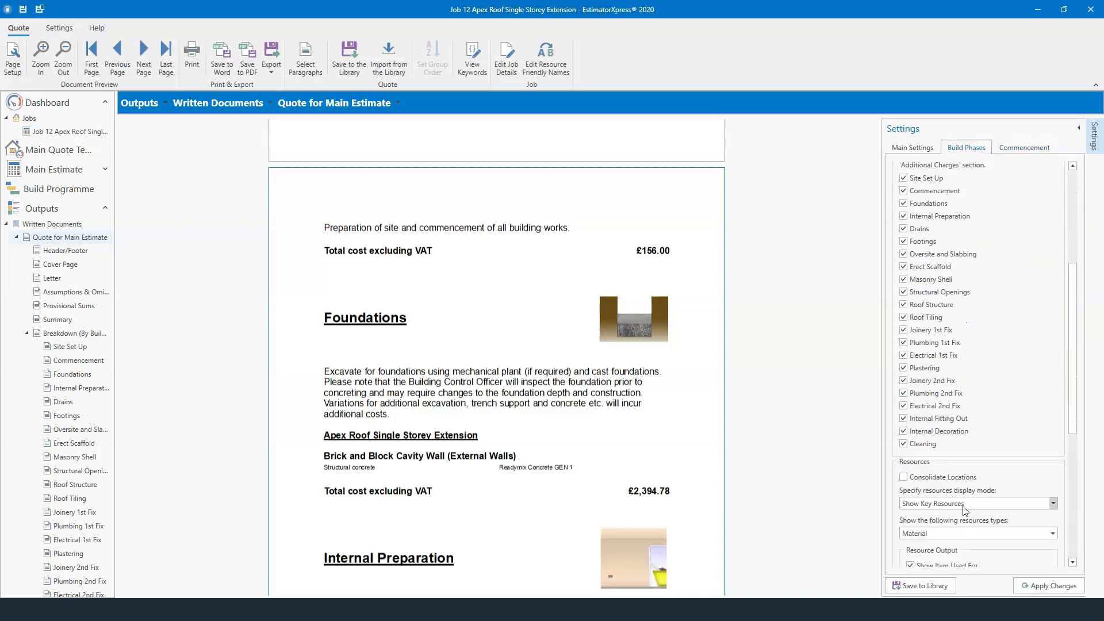
{"action": "left_click", "coordinate": [965, 505]}
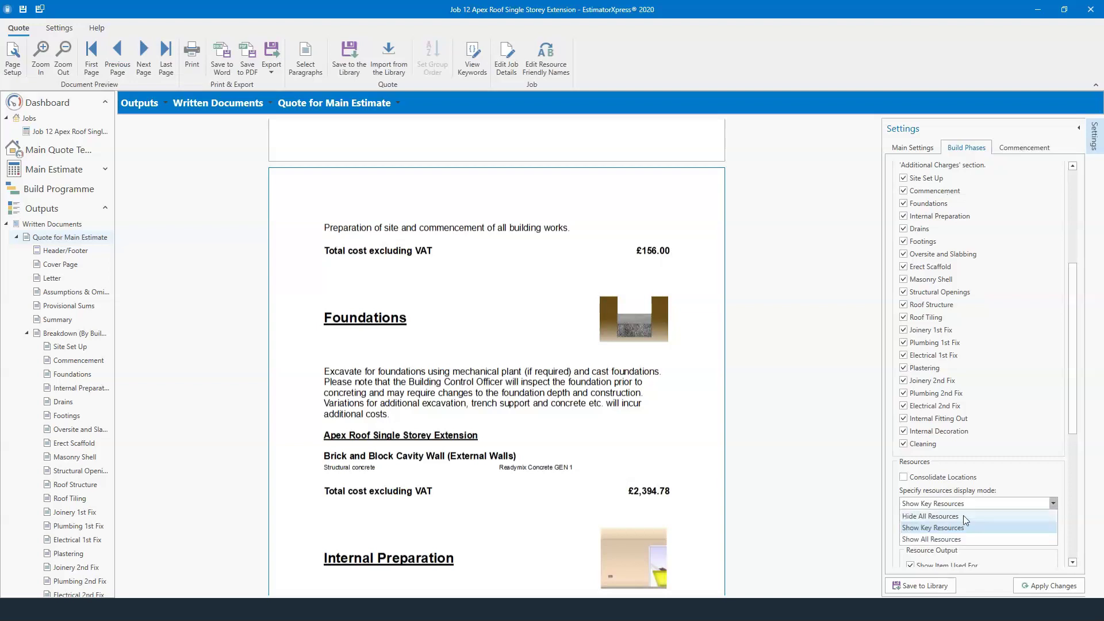
{"action": "left_click", "coordinate": [964, 515]}
{"action": "left_click", "coordinate": [1030, 585]}
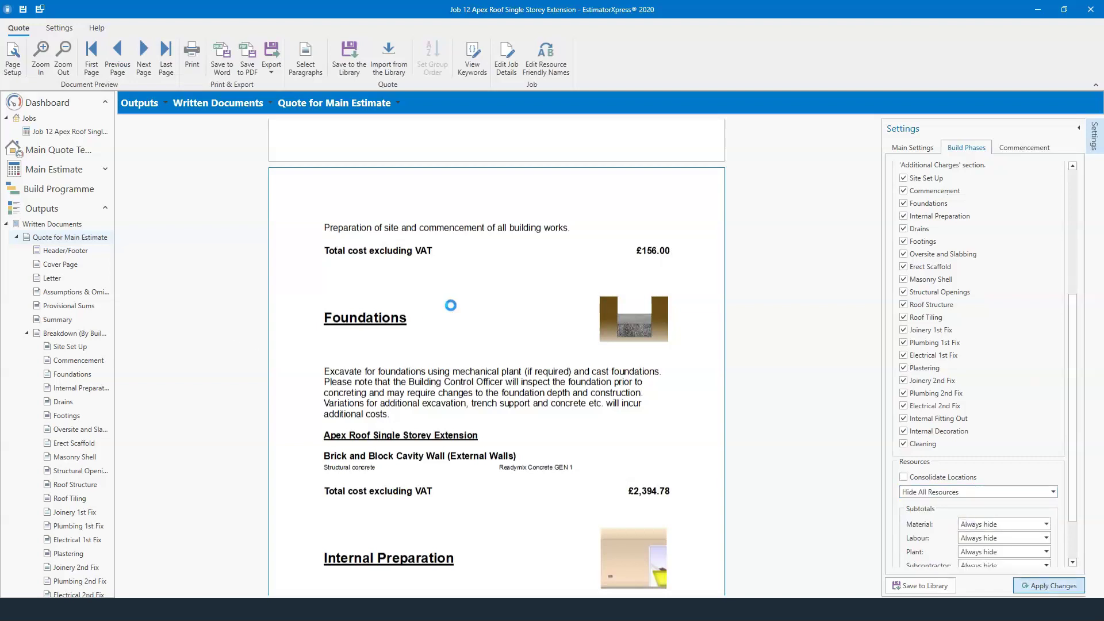
Step: Review the updated quote from the cover page through the build phase breakdown to the Acceptance of Estimate page
{"action": "scroll", "coordinate": [498, 311], "scroll_direction": "down", "scroll_amount": 20}
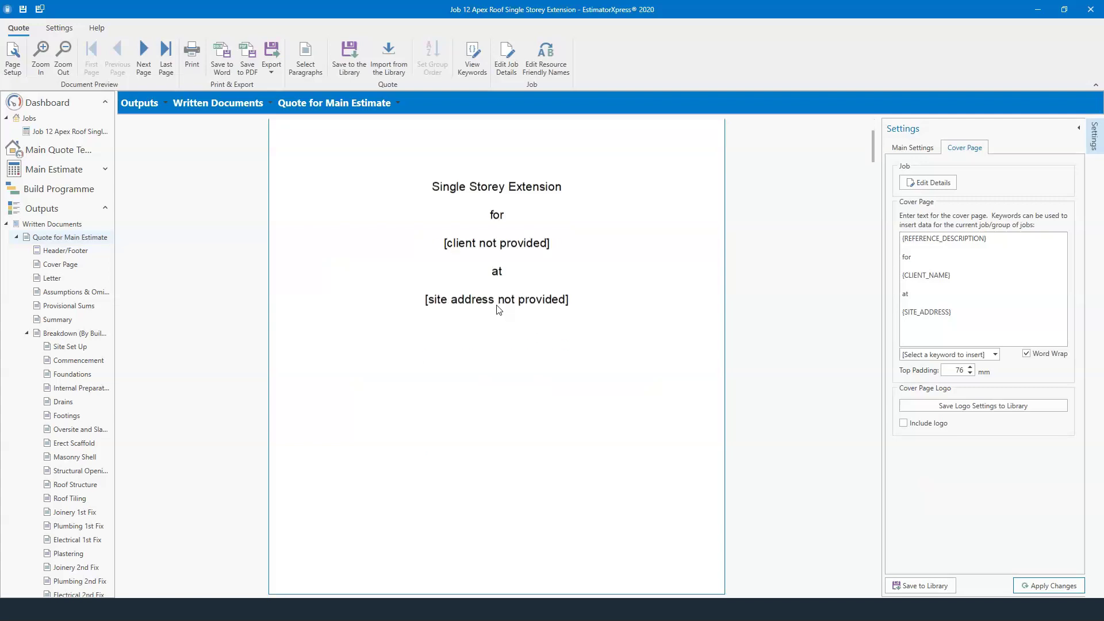
{"action": "scroll", "coordinate": [511, 307], "scroll_direction": "down", "scroll_amount": 10}
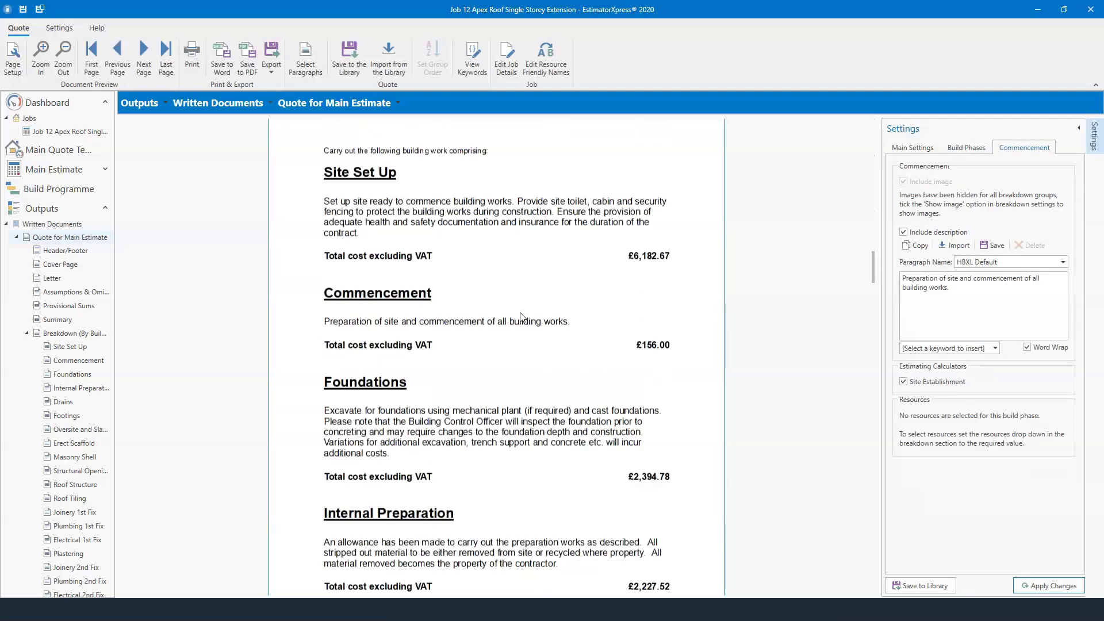
{"action": "scroll", "coordinate": [522, 315], "scroll_direction": "down", "scroll_amount": 1}
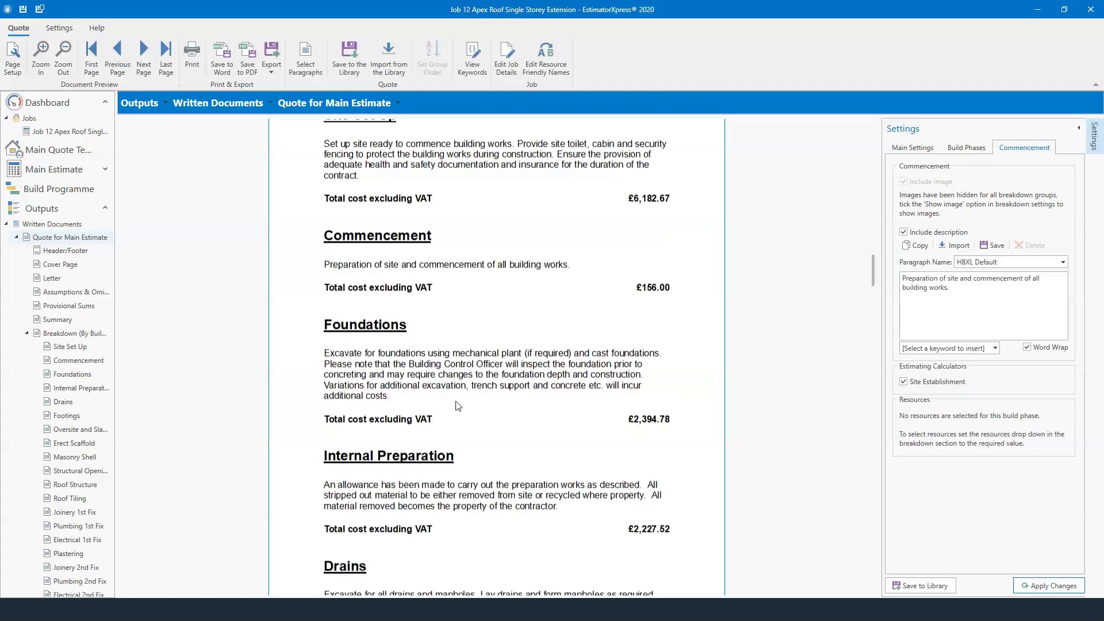
{"action": "scroll", "coordinate": [455, 426], "scroll_direction": "down", "scroll_amount": 15}
{"action": "scroll", "coordinate": [633, 222], "scroll_direction": "down", "scroll_amount": 15}
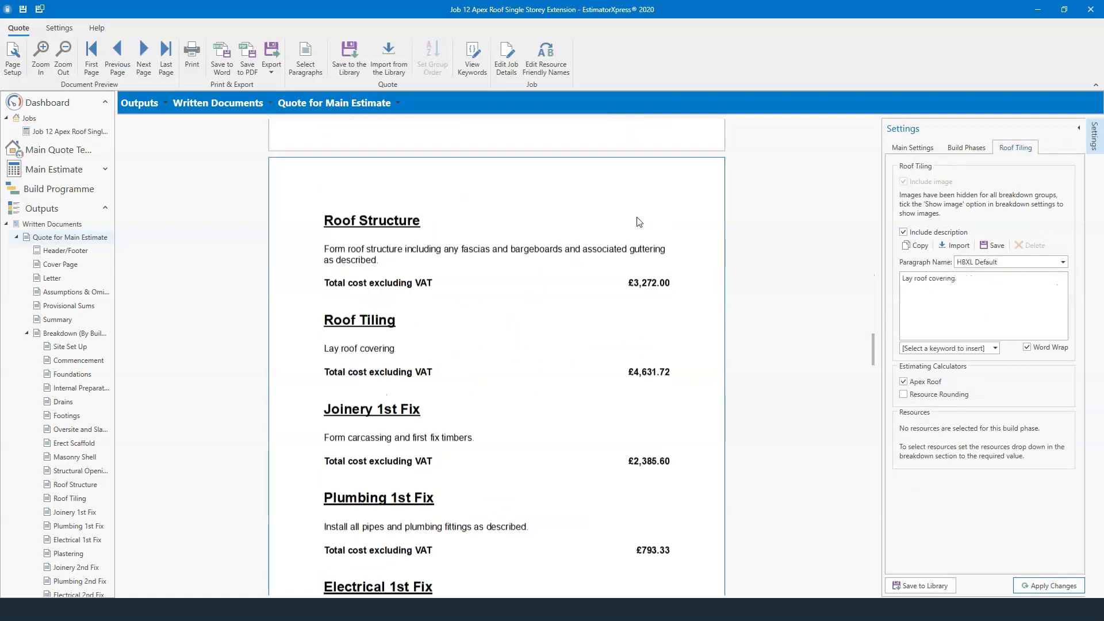
{"action": "scroll", "coordinate": [632, 218], "scroll_direction": "down", "scroll_amount": 15}
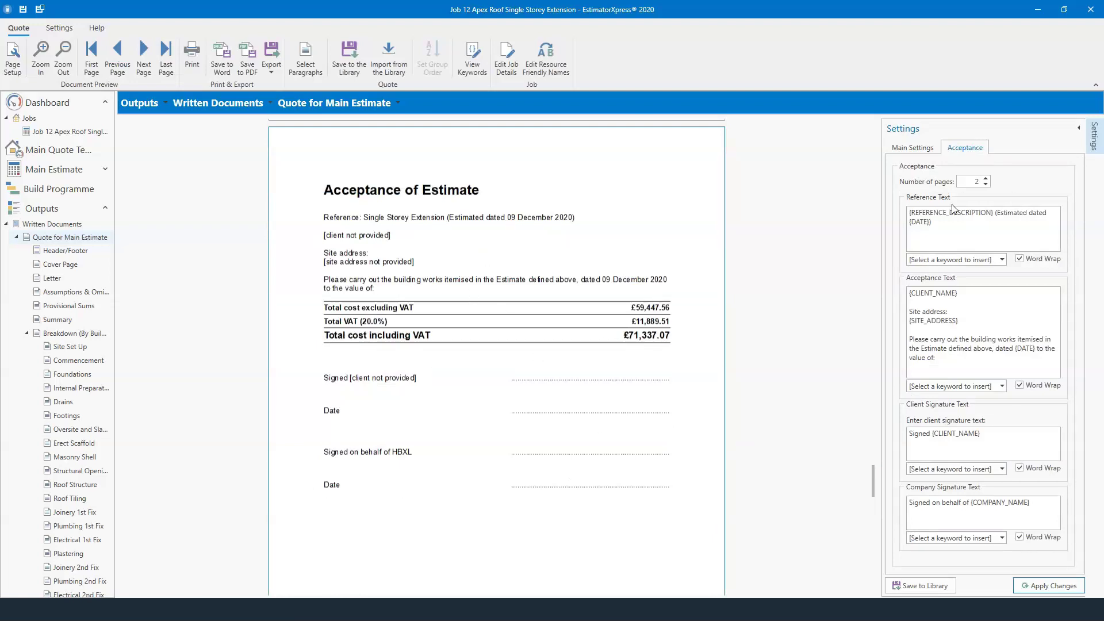
{"action": "scroll", "coordinate": [444, 313], "scroll_direction": "down", "scroll_amount": 3}
{"action": "scroll", "coordinate": [444, 313], "scroll_direction": "down", "scroll_amount": 6}
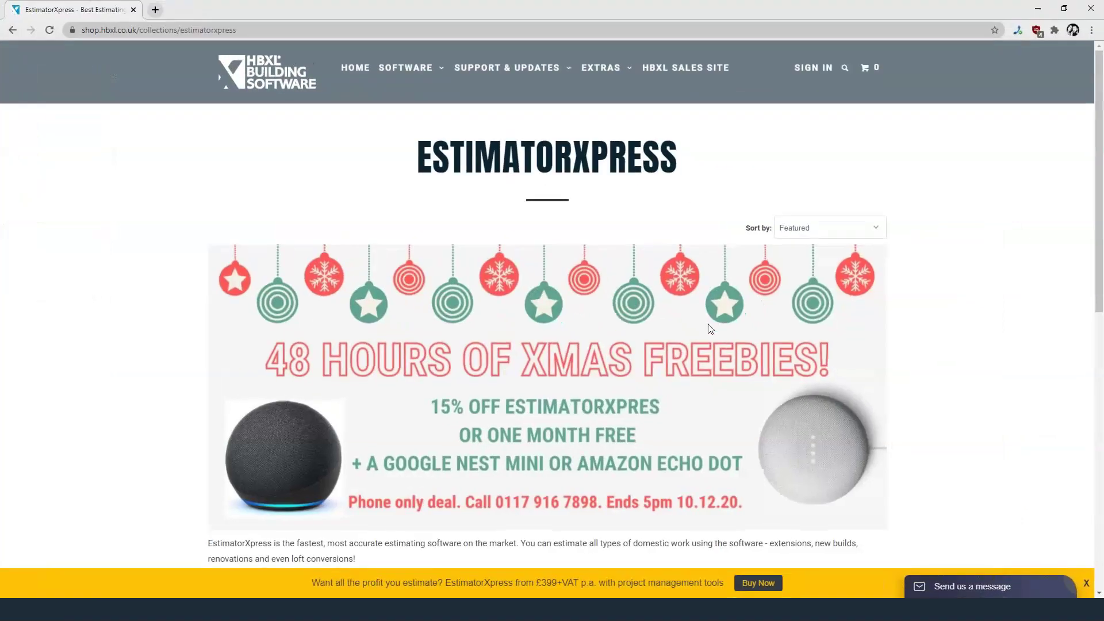
Step: Switch to the HBXL shop page in the browser and look through the EstimatorXpress editions and prices
{"action": "scroll", "coordinate": [617, 318], "scroll_direction": "down", "scroll_amount": 5}
{"action": "scroll", "coordinate": [617, 318], "scroll_direction": "down", "scroll_amount": 5}
{"action": "scroll", "coordinate": [618, 322], "scroll_direction": "up", "scroll_amount": 2}
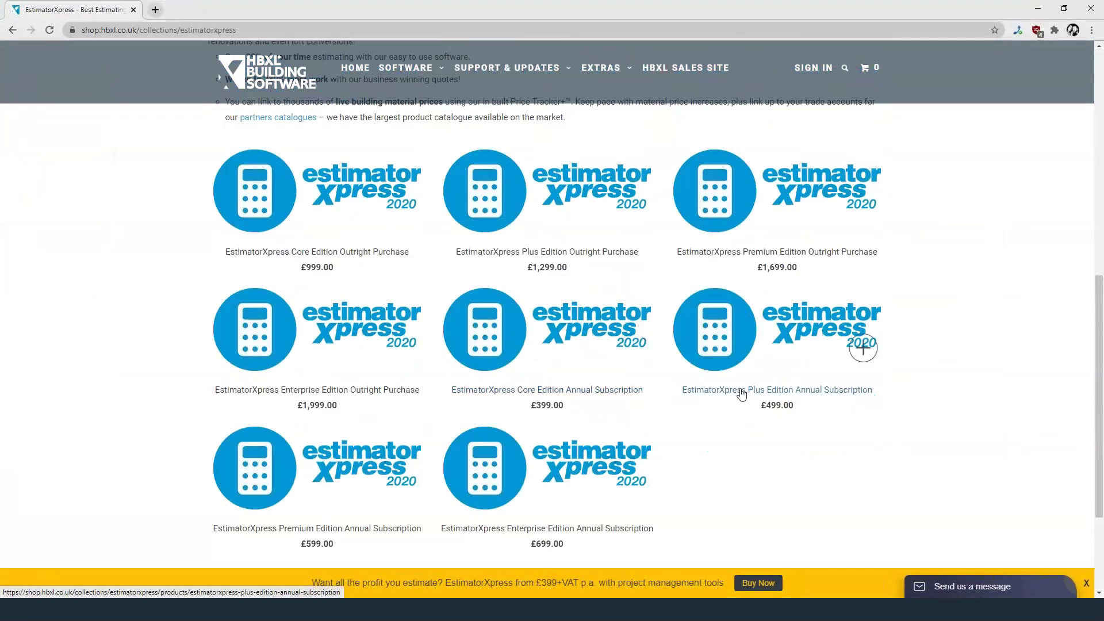